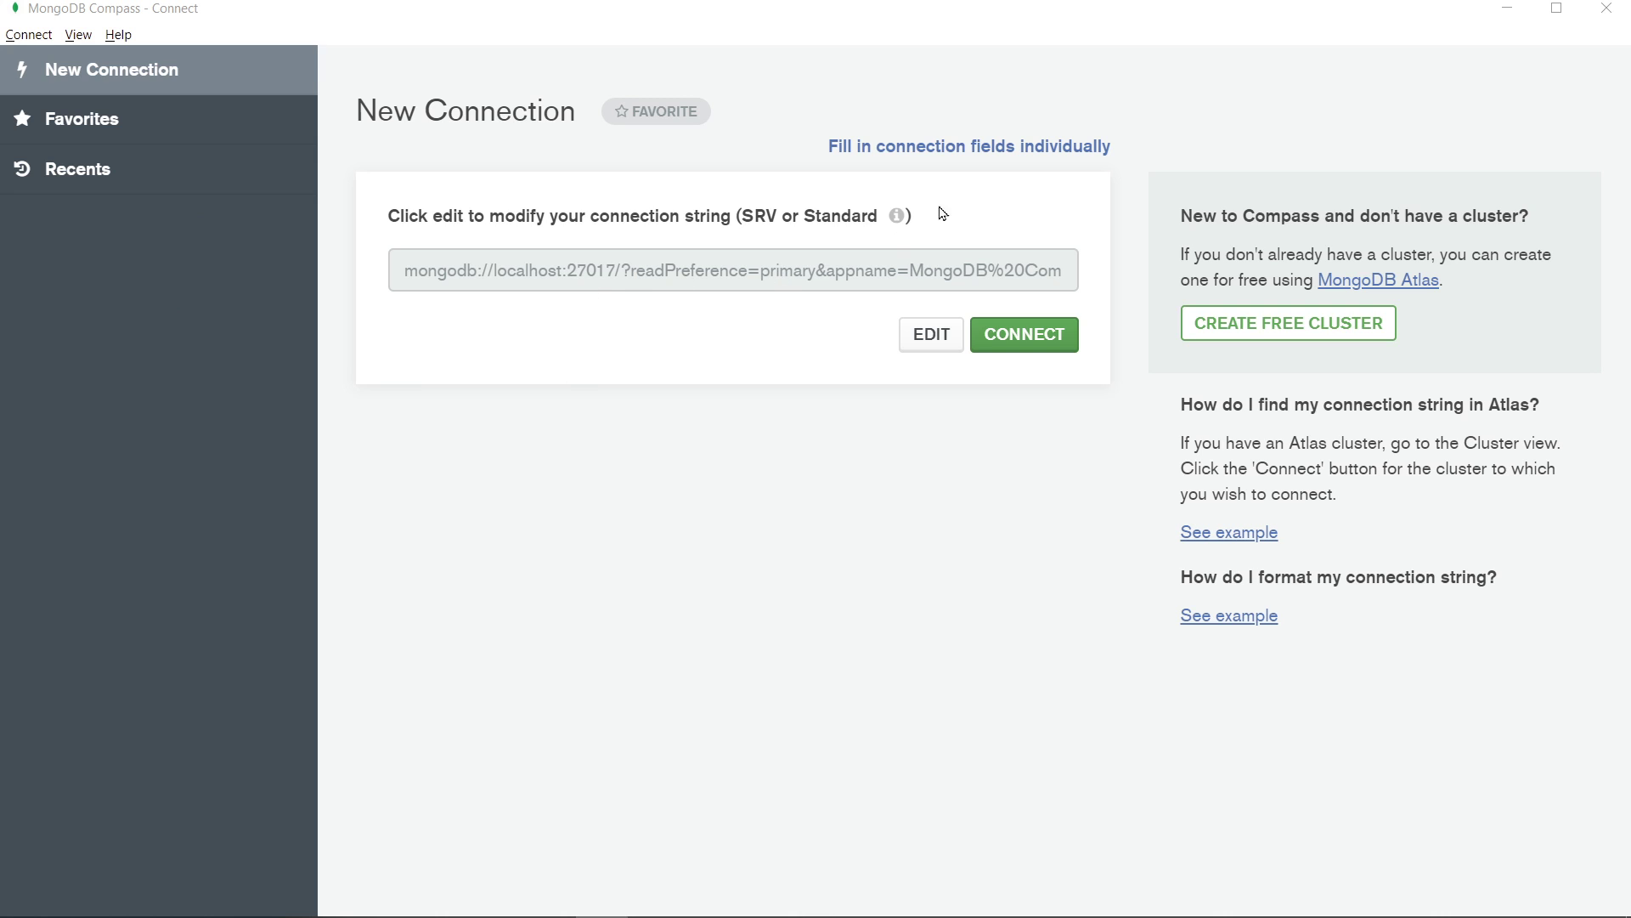
Connect to the MongoDB server at localhost on port 27017 with no authentication, using the individual connection fields
click(973, 148)
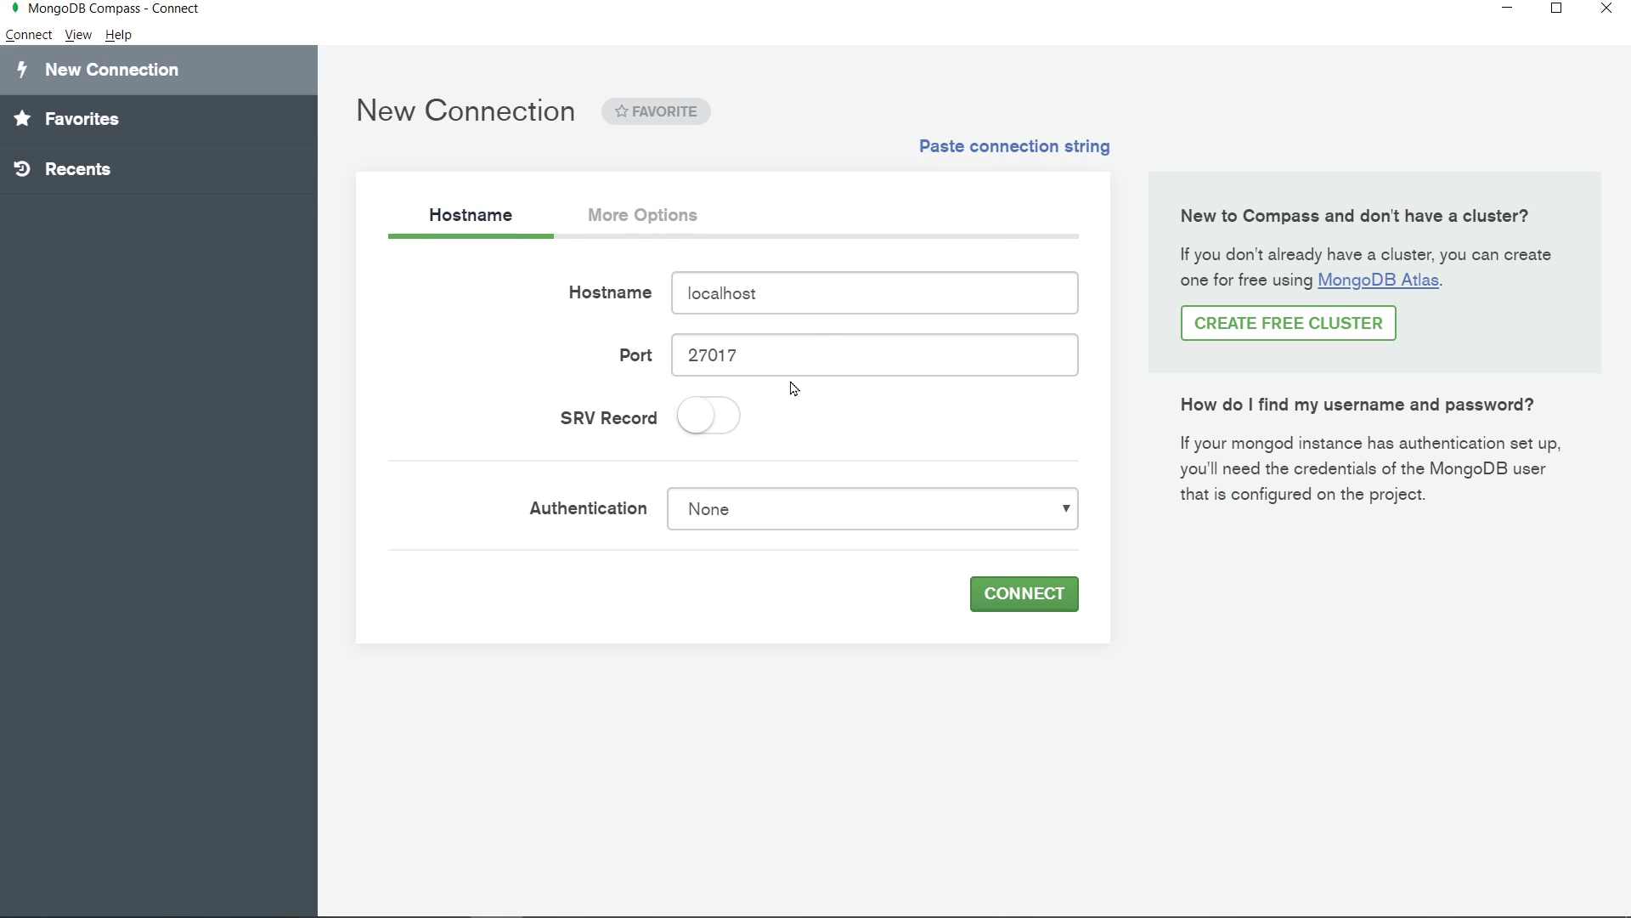
click(1024, 594)
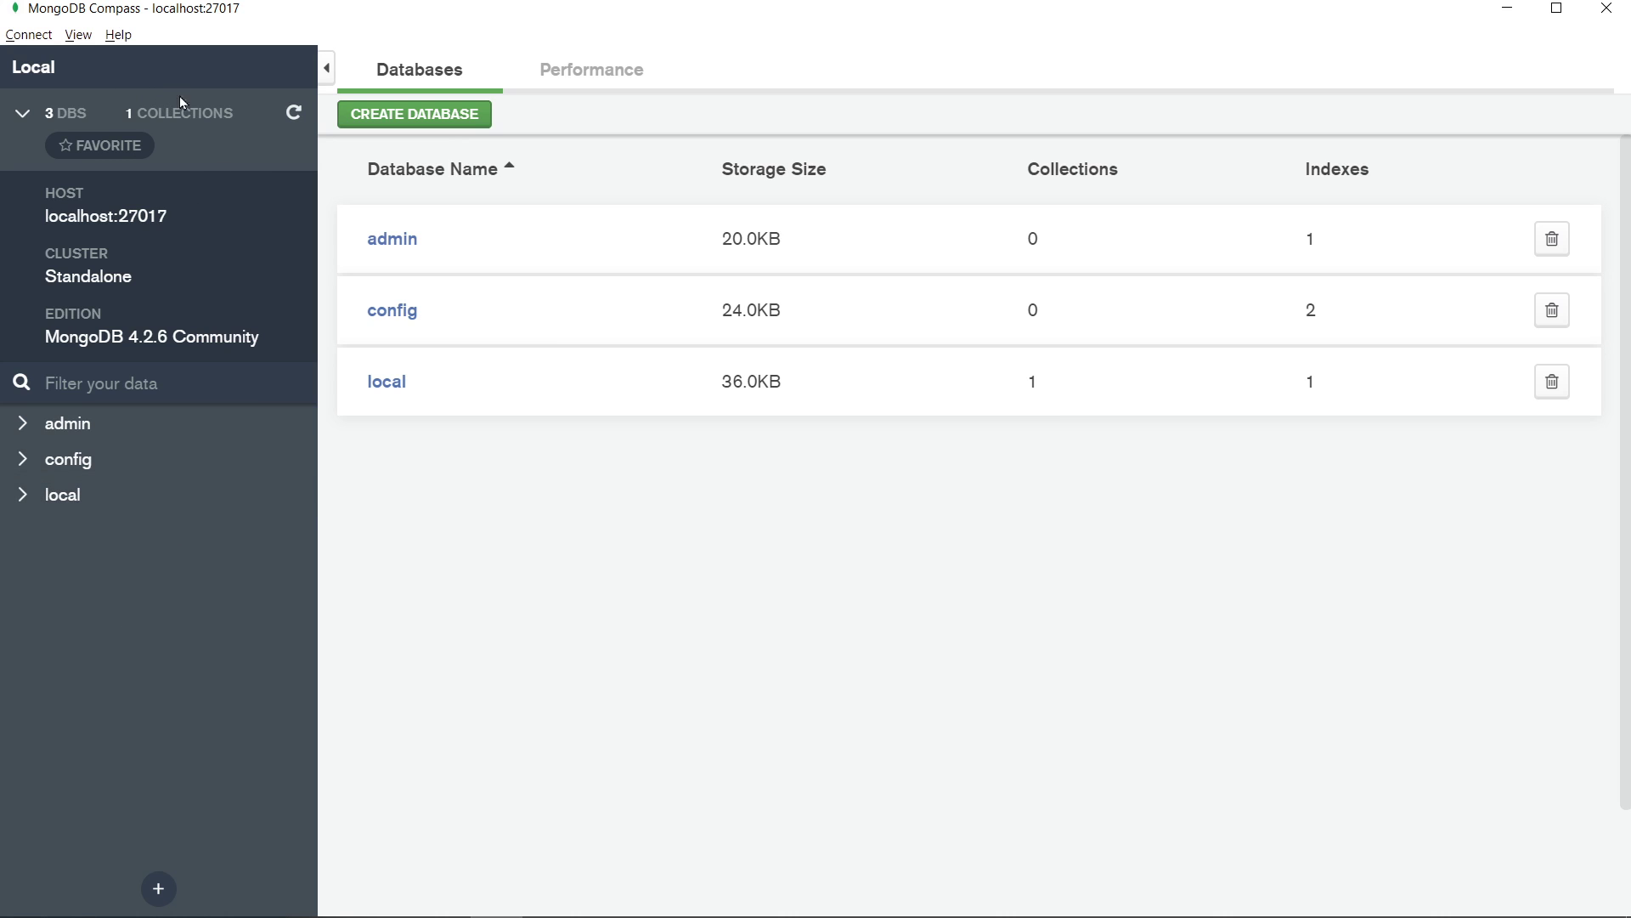
Expand the admin, config and local databases to view the collections they contain
click(21, 422)
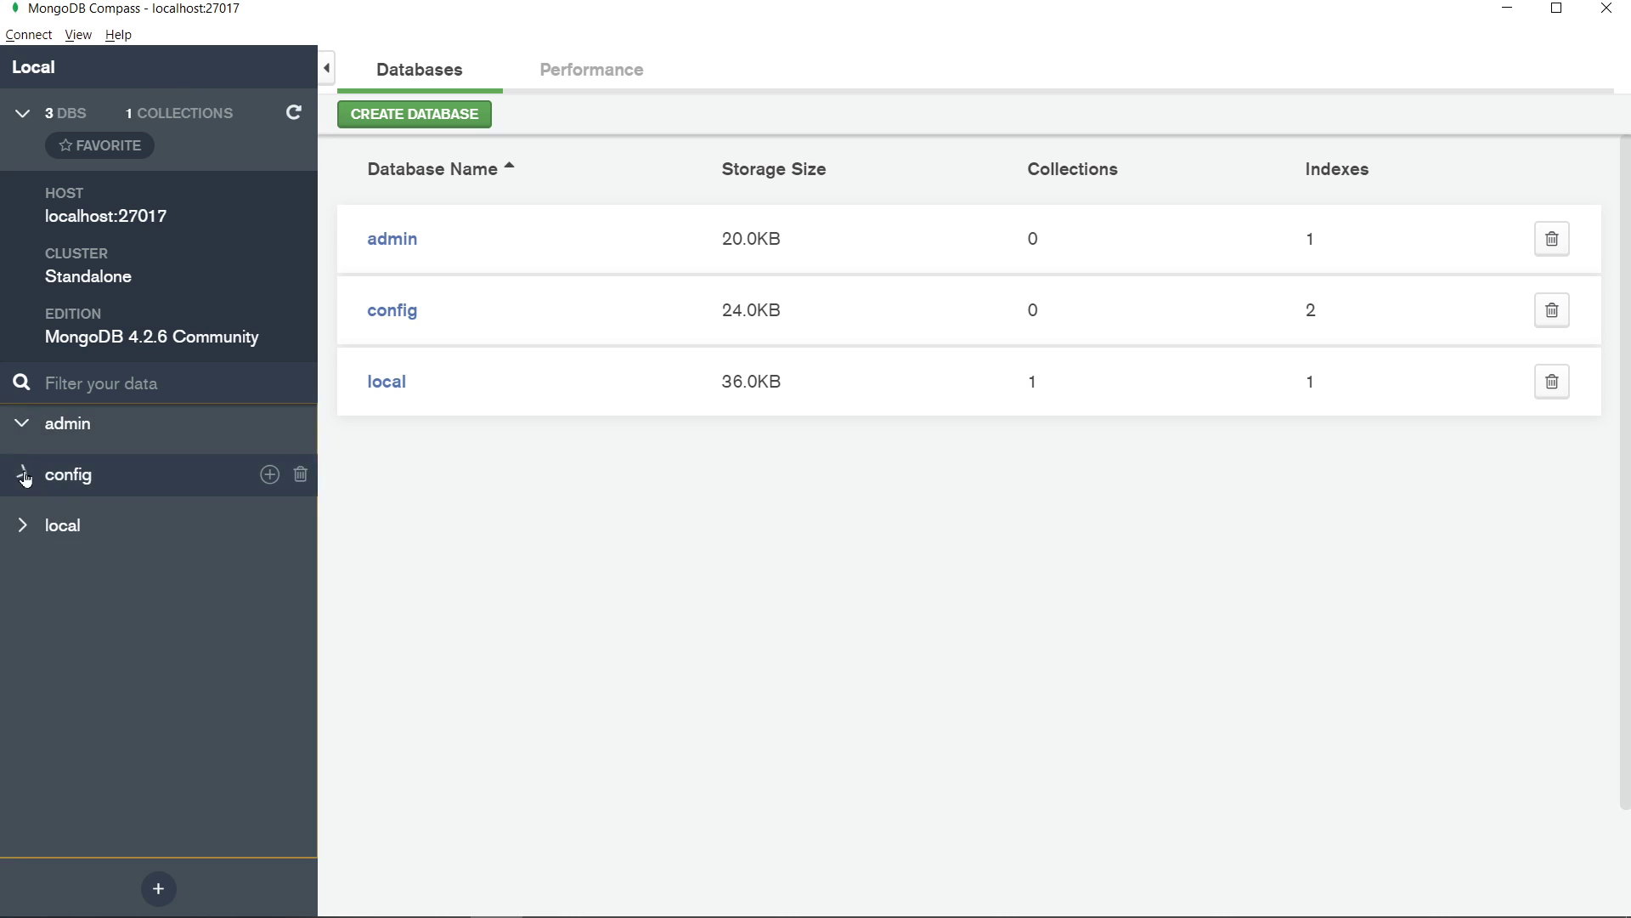
click(21, 473)
click(24, 528)
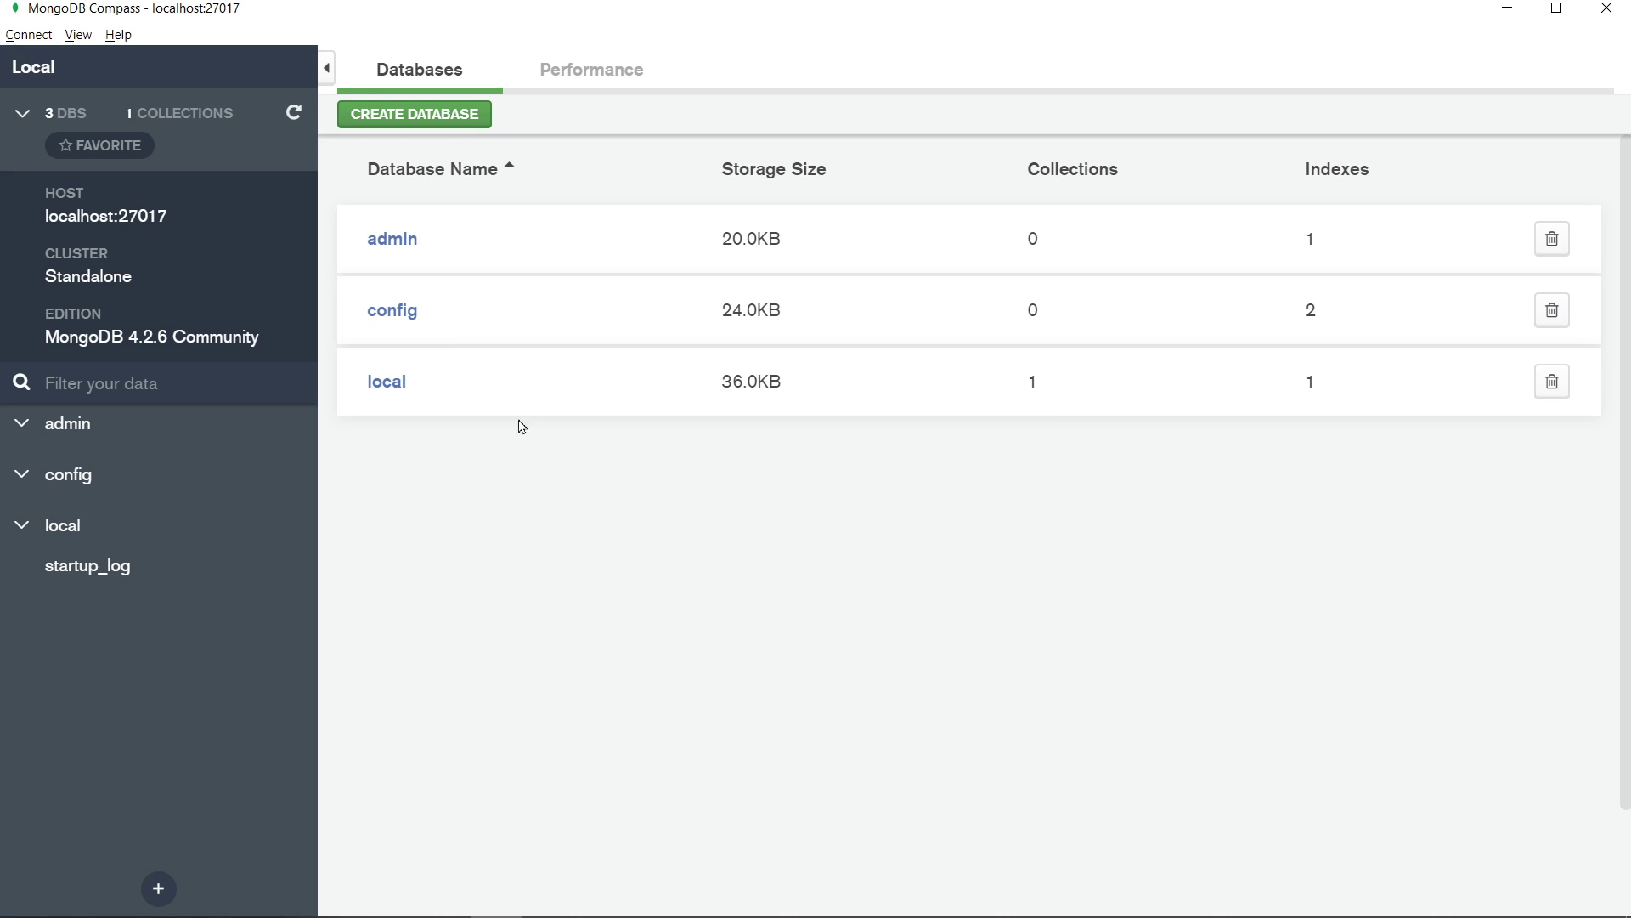
View the MongoDB Compass Overview from Performance Charts through Visual Explain Plans and close it
click(119, 35)
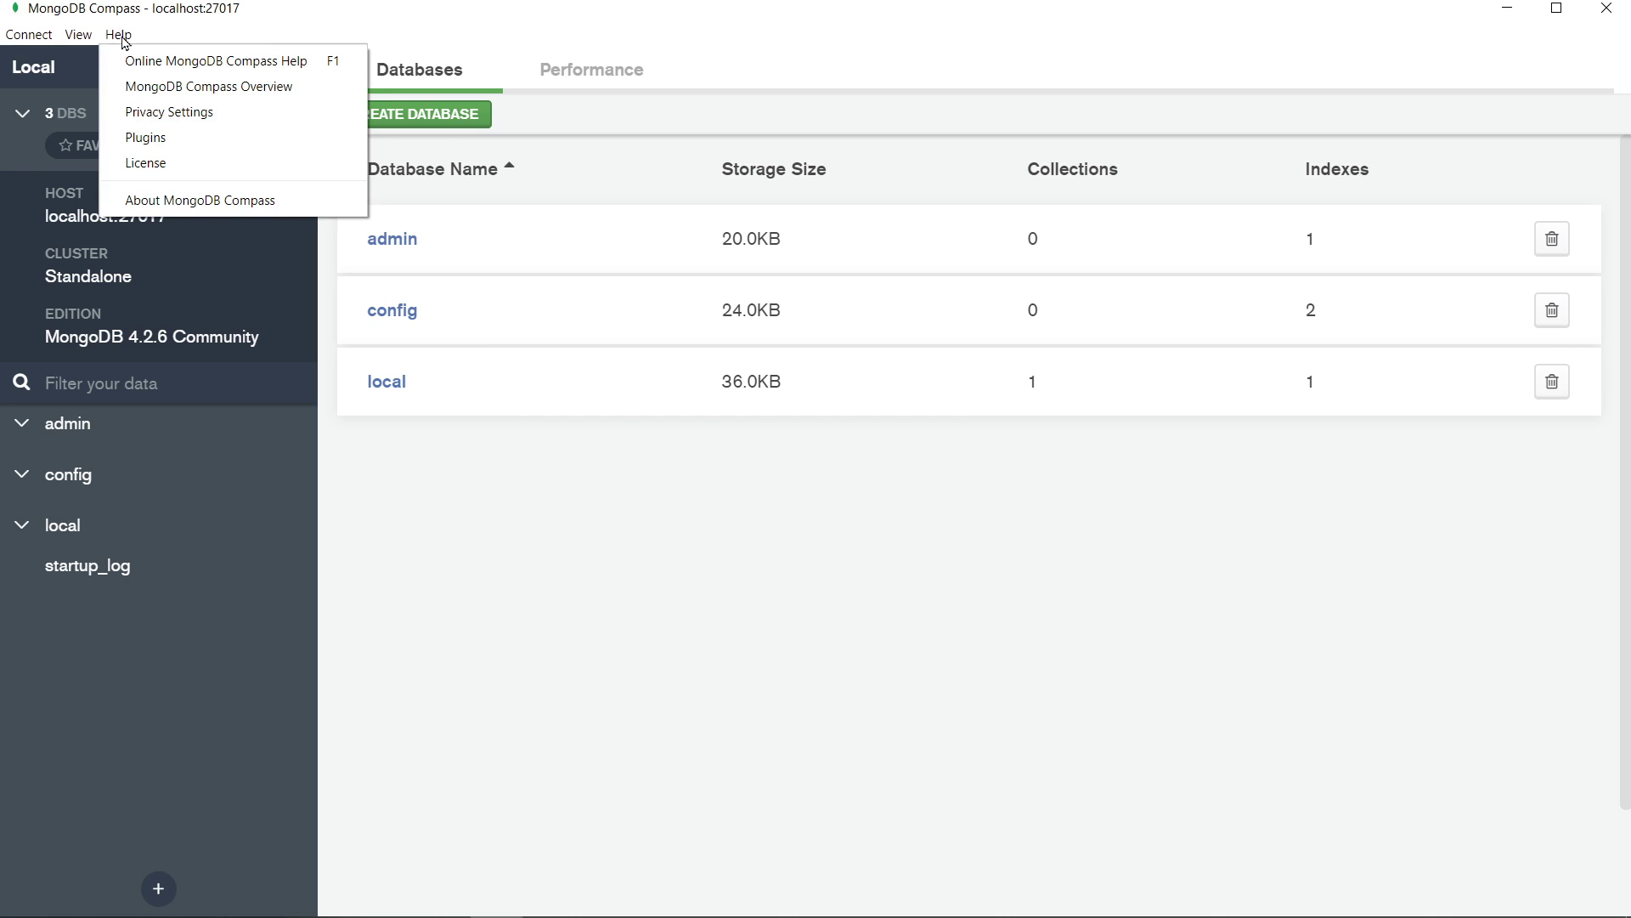
click(247, 88)
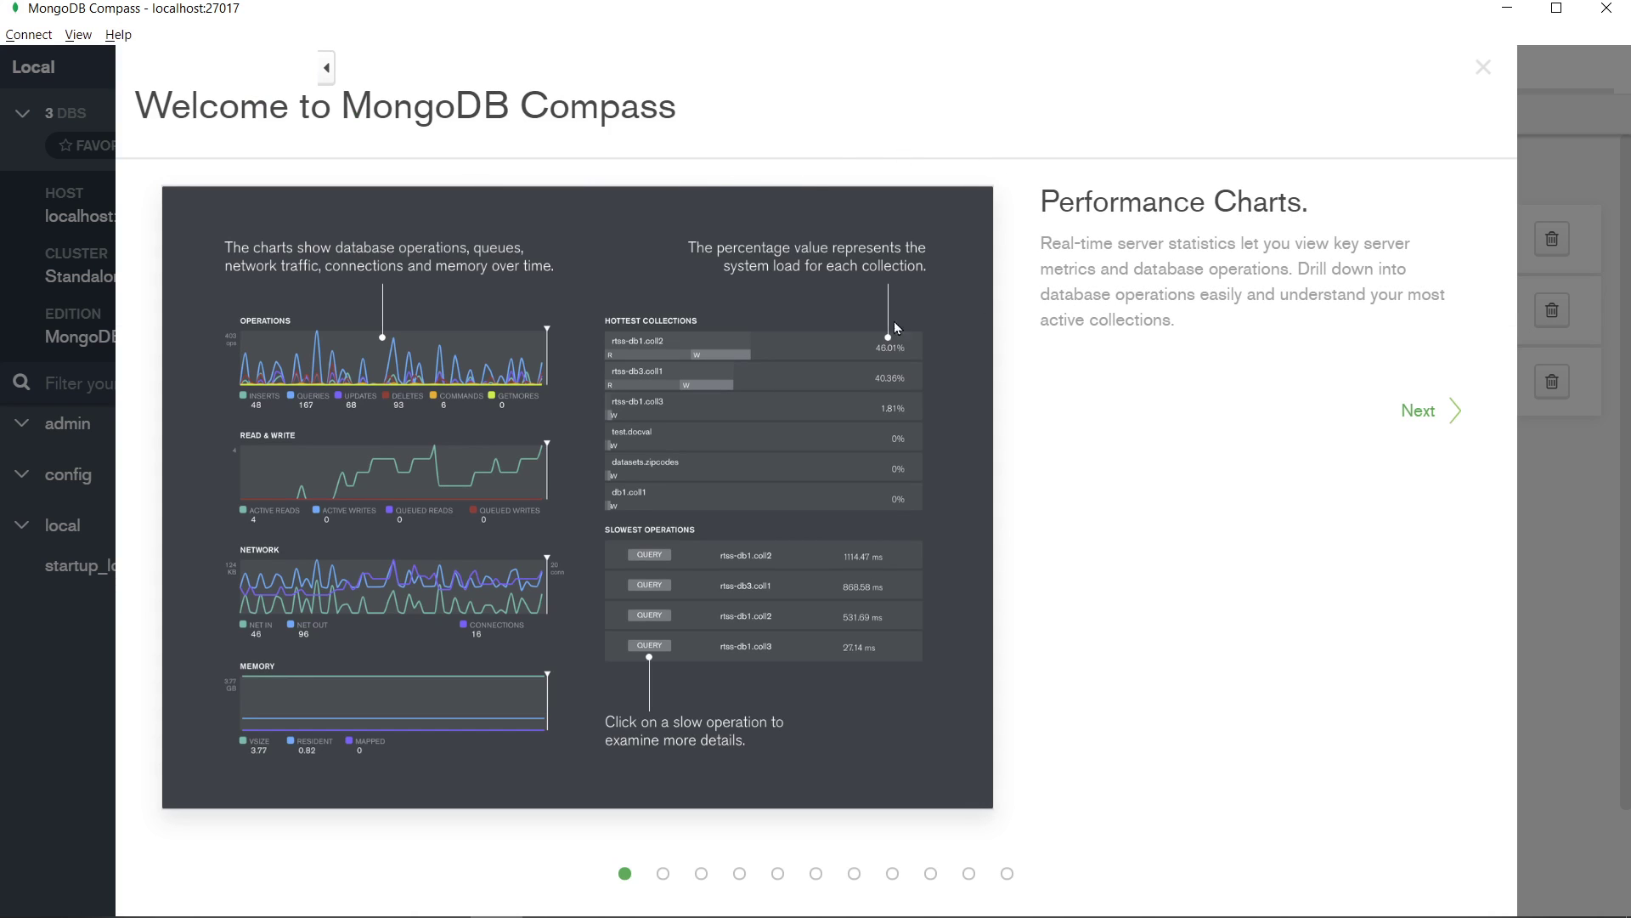
click(1442, 416)
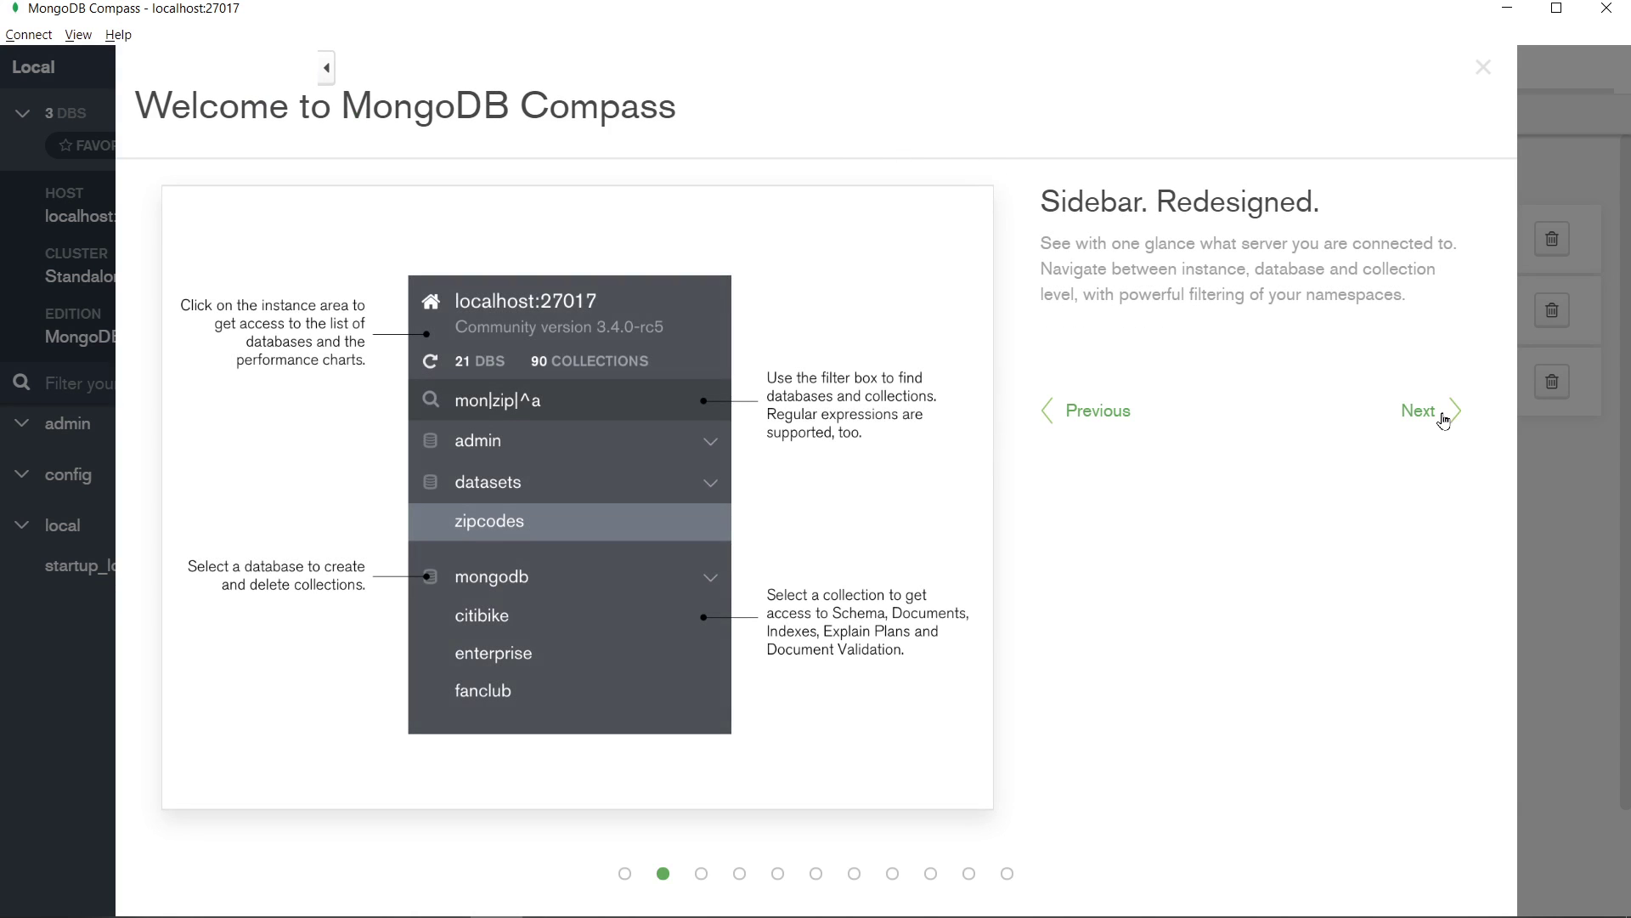
click(1442, 417)
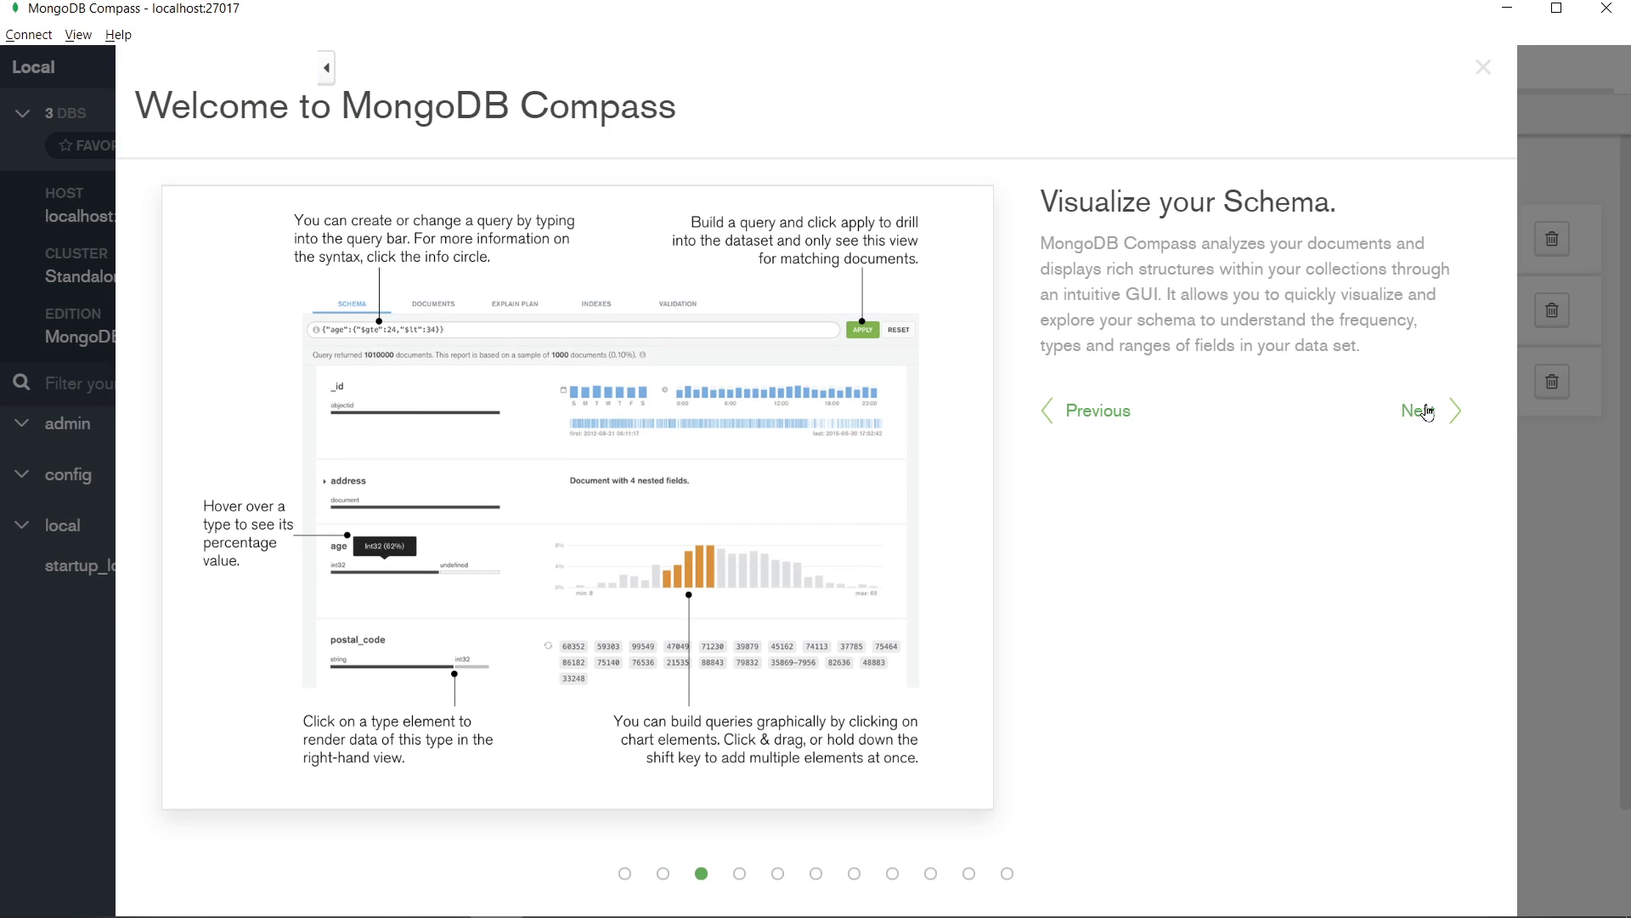
click(1428, 413)
click(1432, 409)
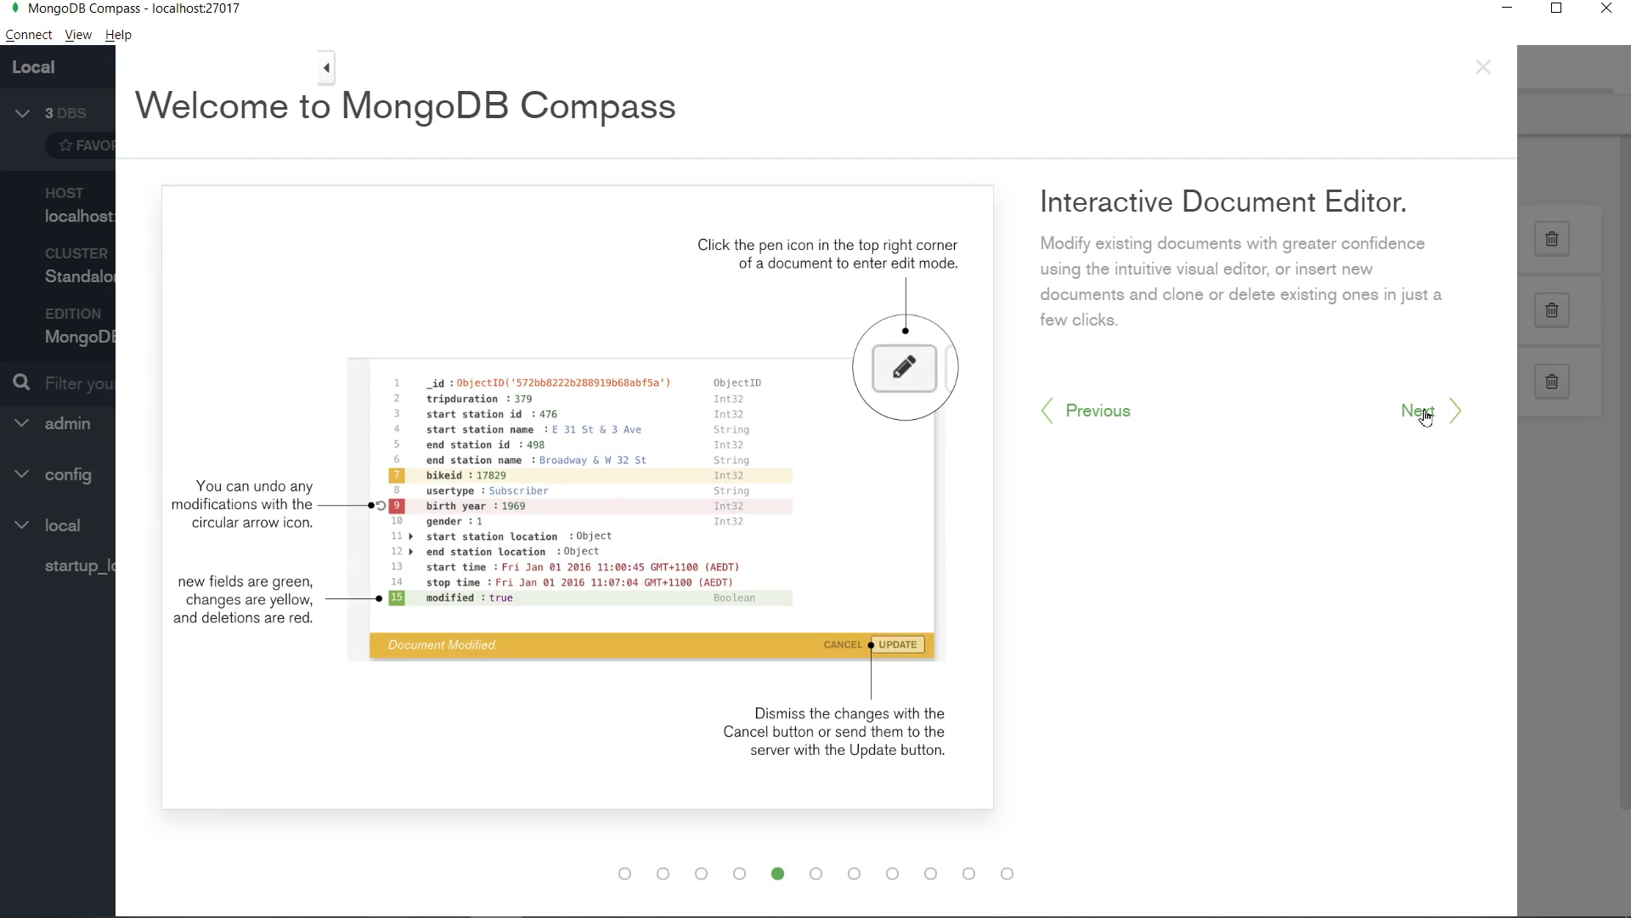
click(1426, 417)
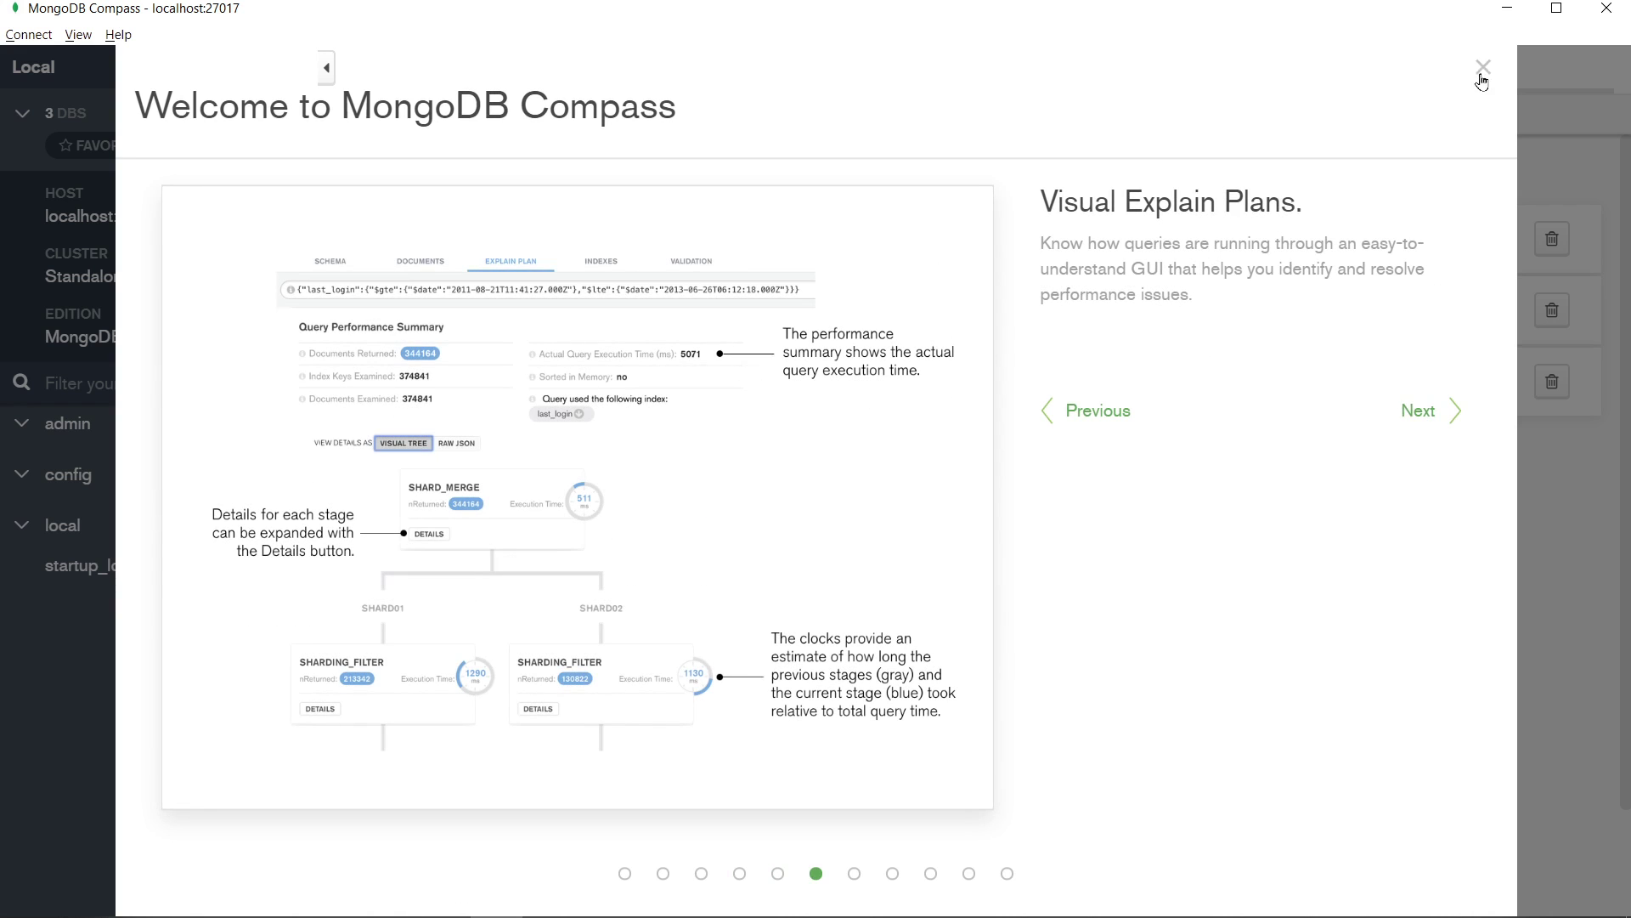
click(1483, 68)
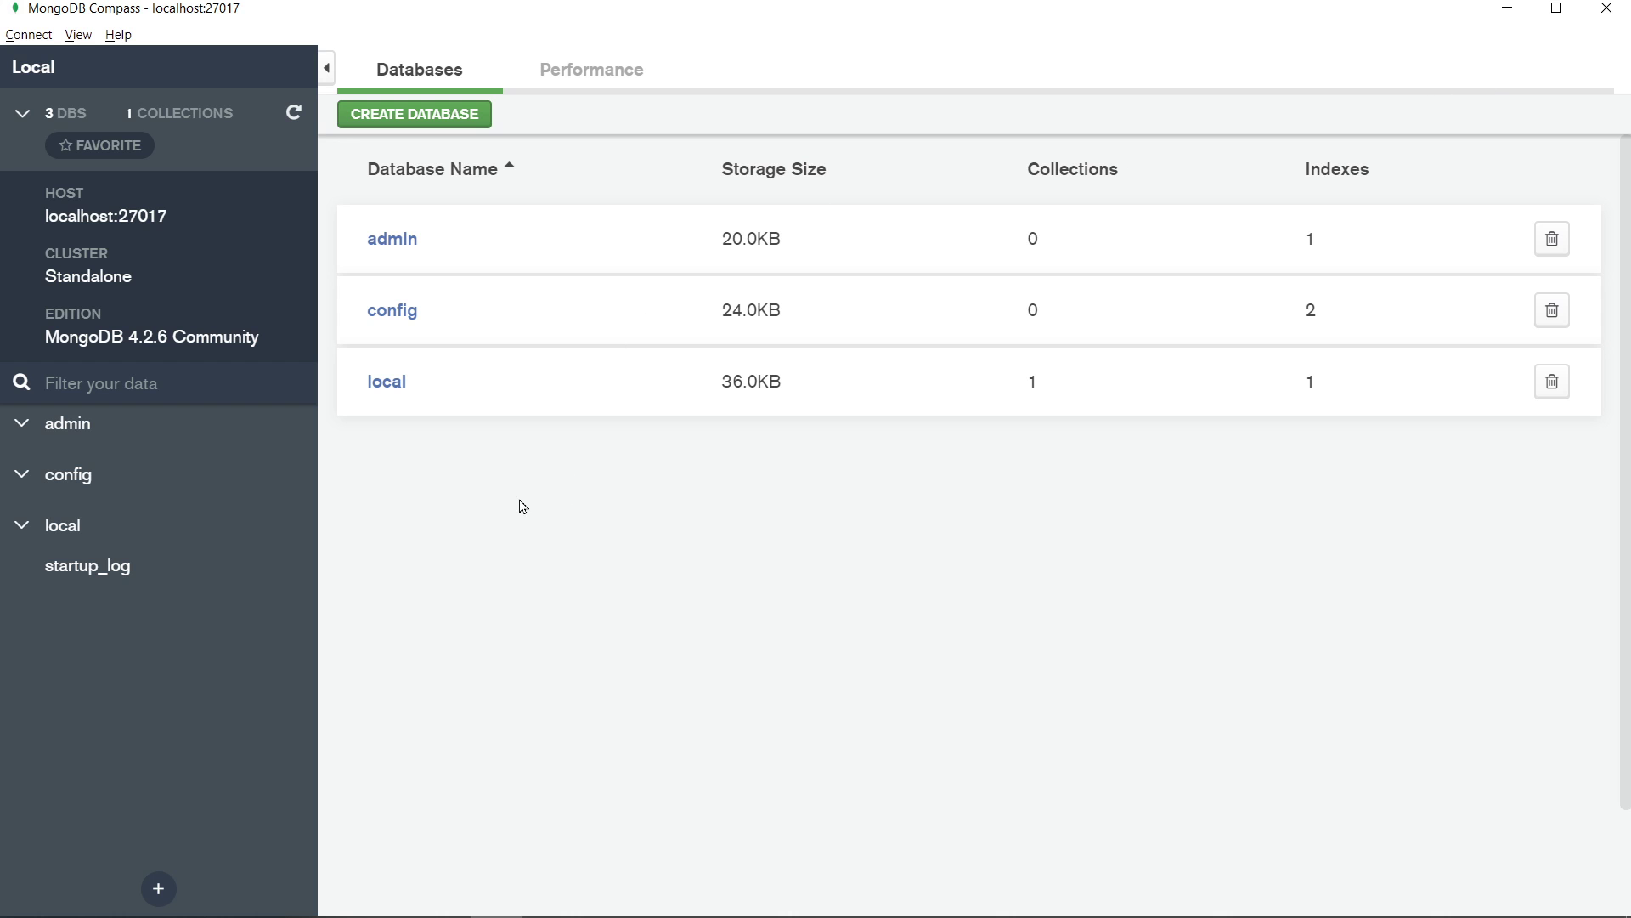
View the documents in the local database's startup_log collection and the blank Create Database form, cancelling the form
click(124, 571)
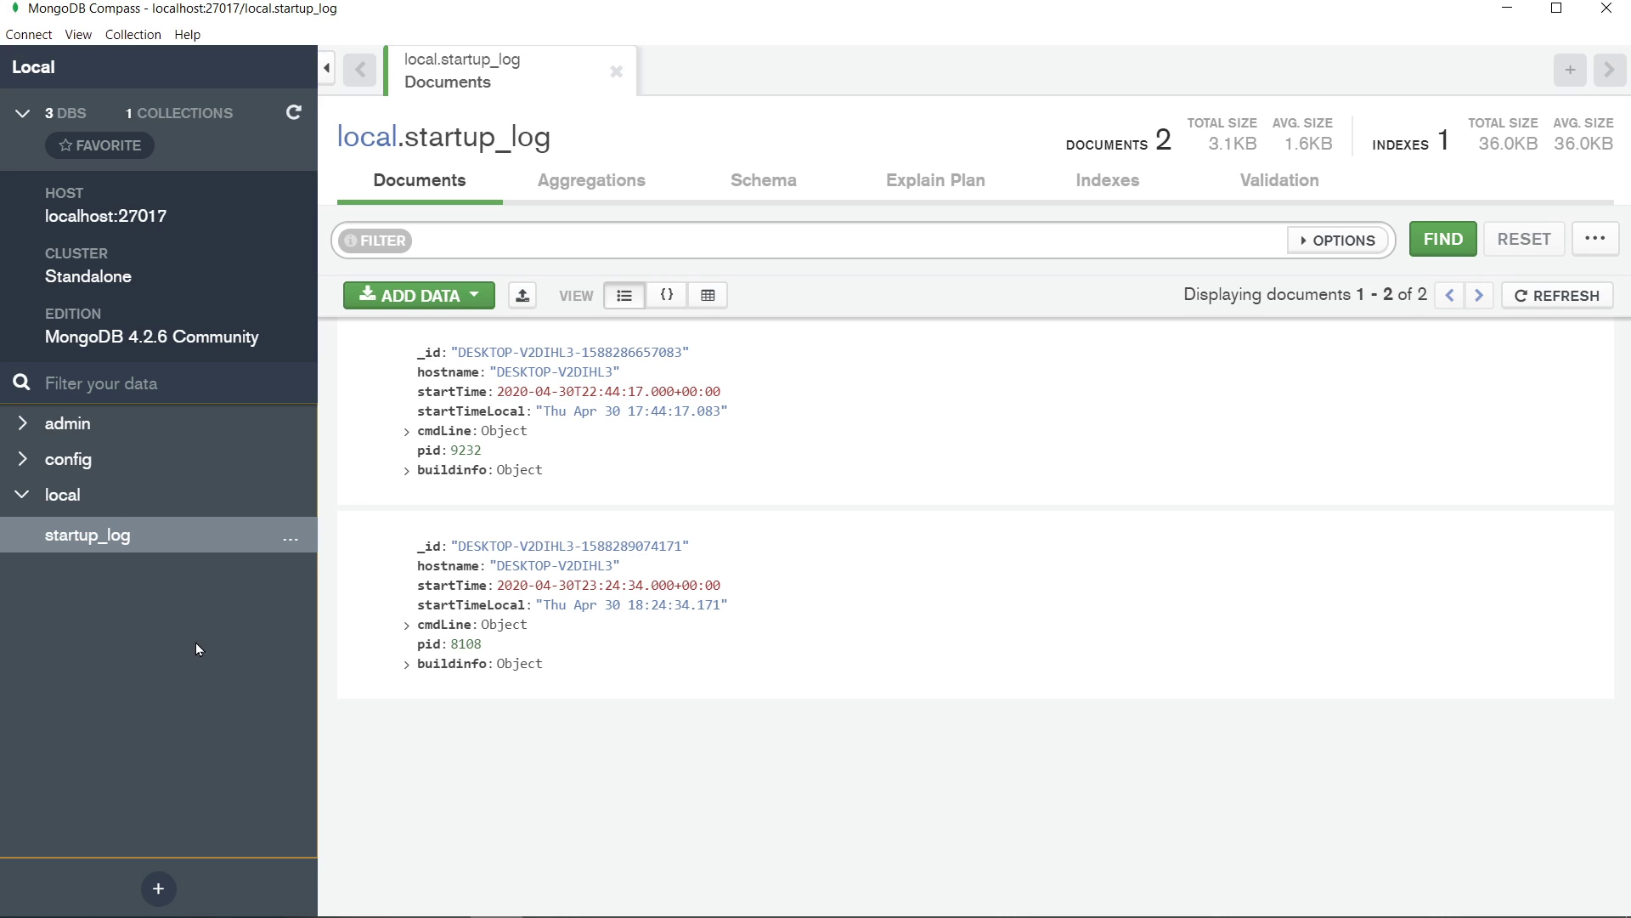
click(196, 889)
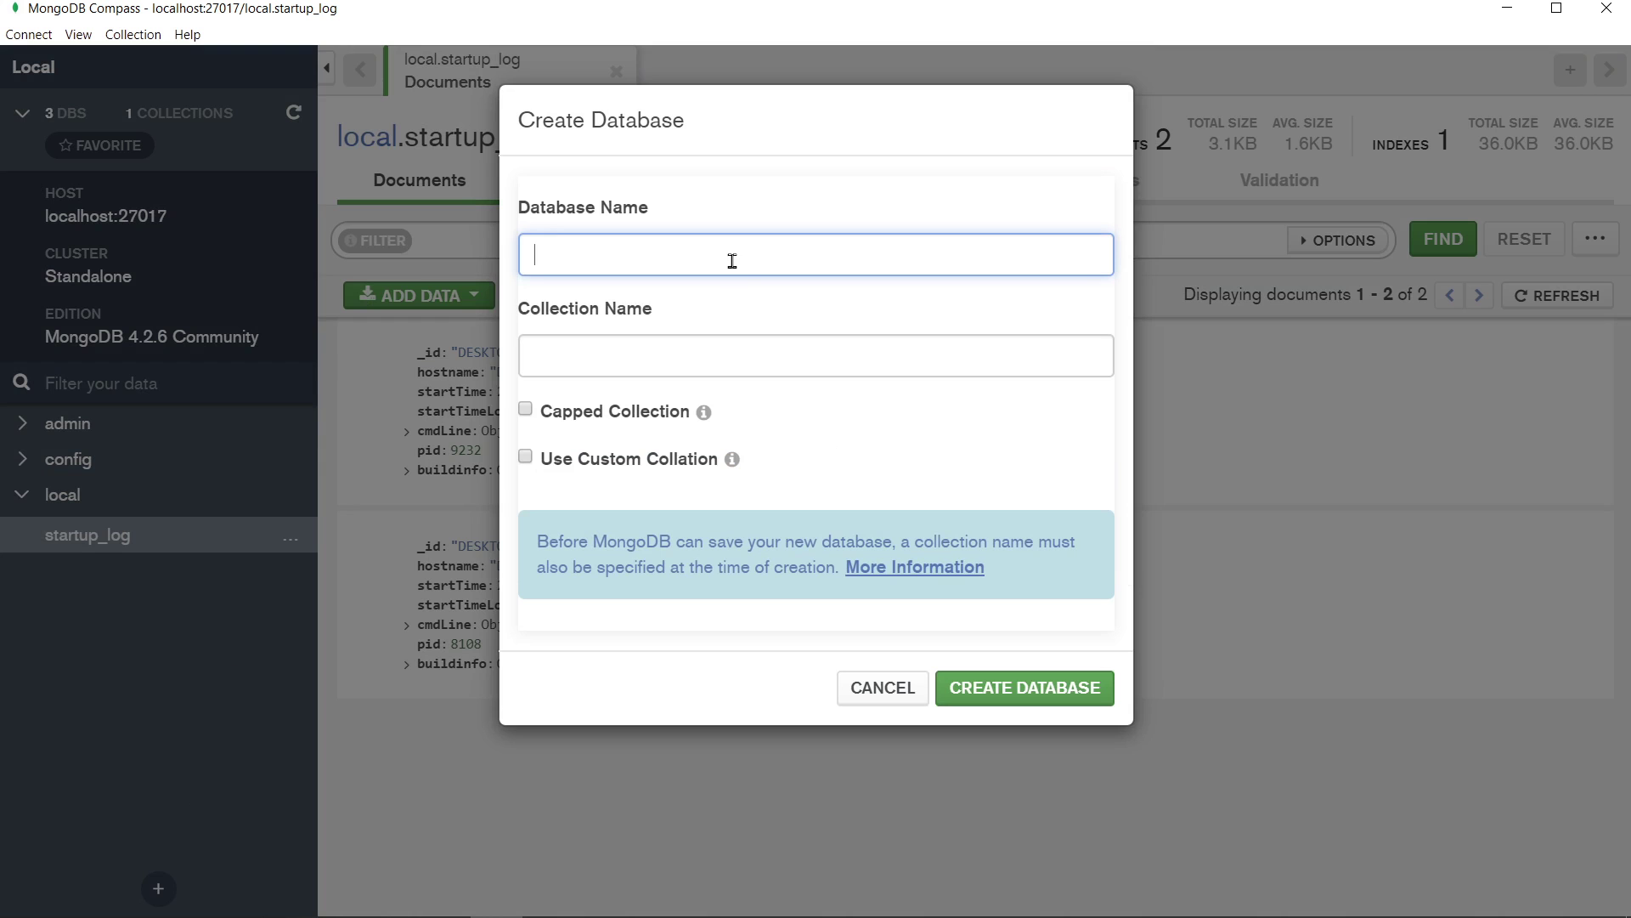
click(889, 690)
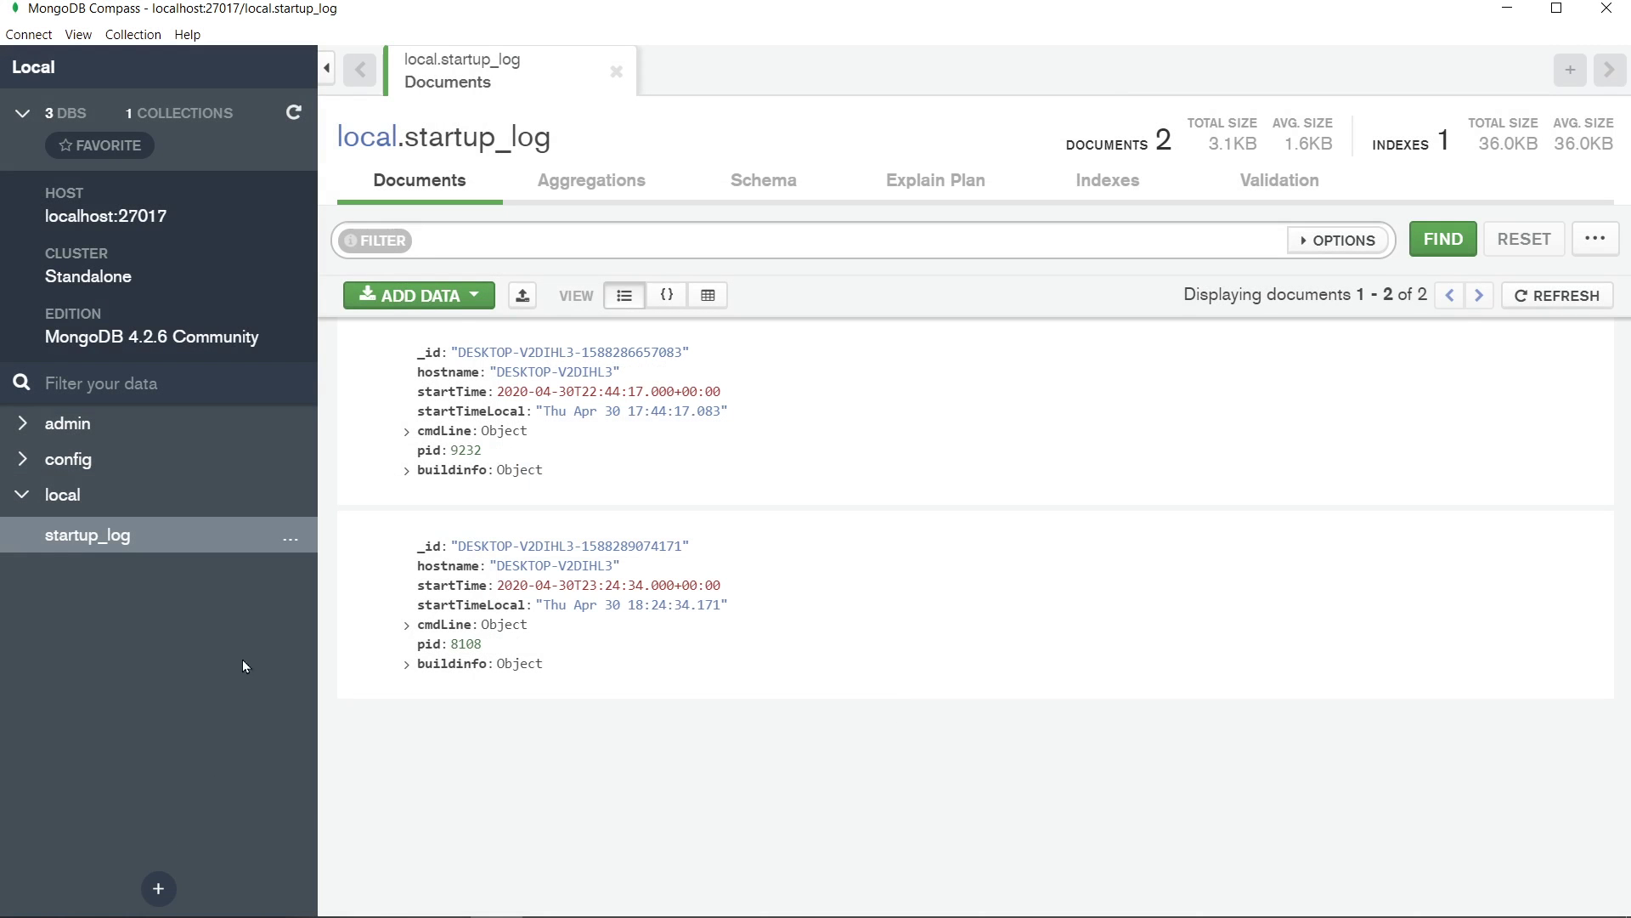
Return to the list of databases and try to create a database named demodb without a collection name
click(44, 82)
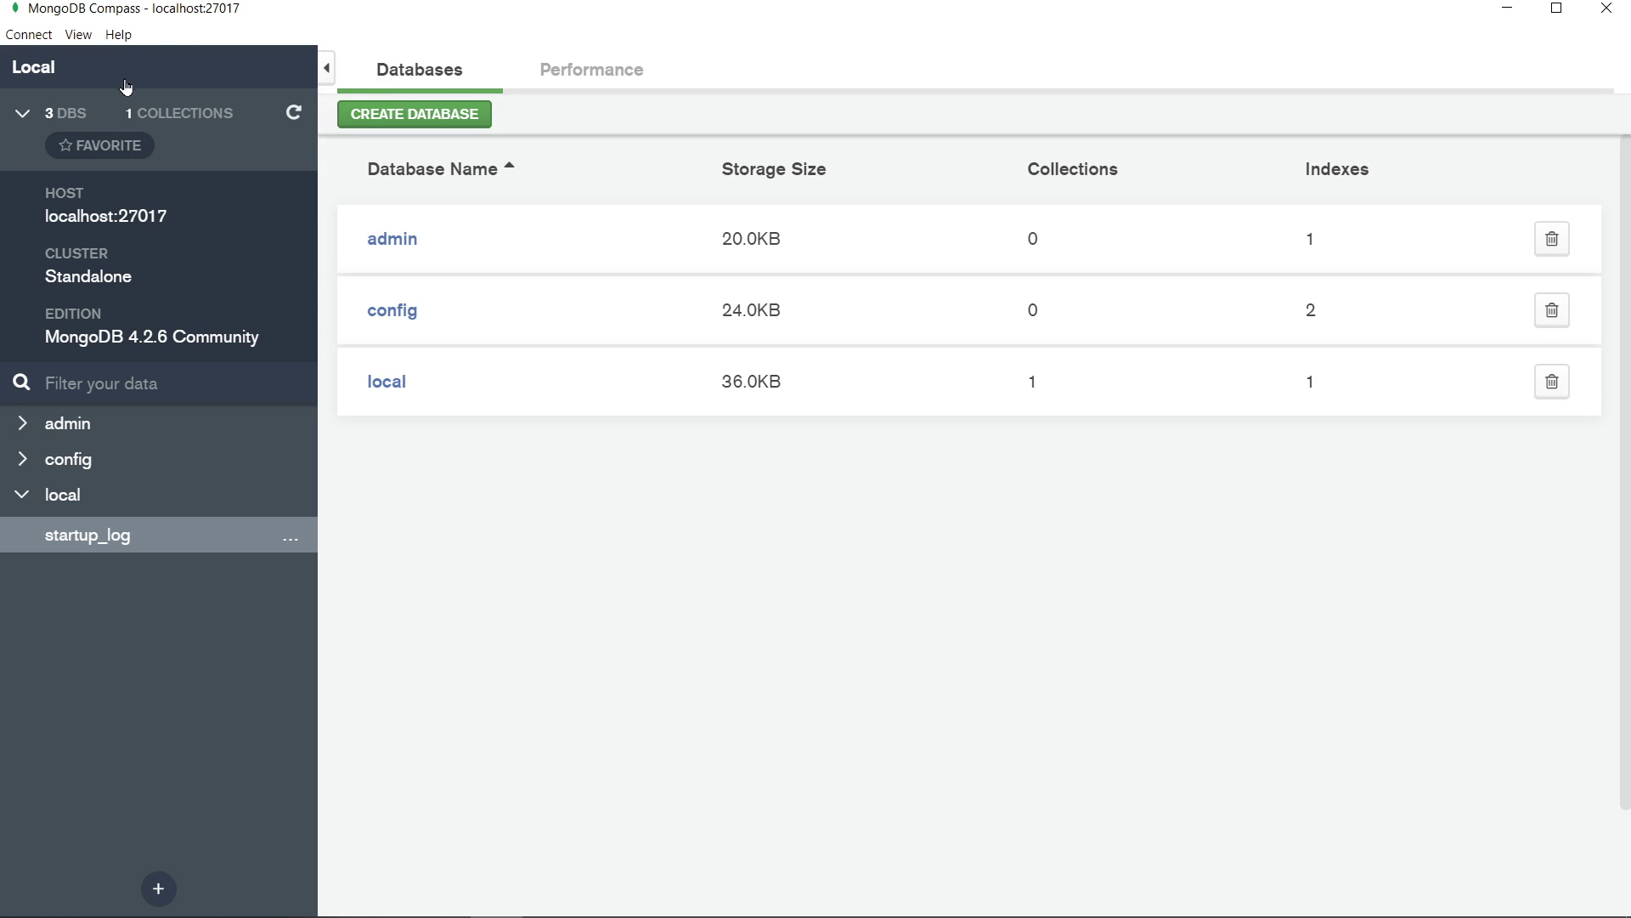
click(413, 114)
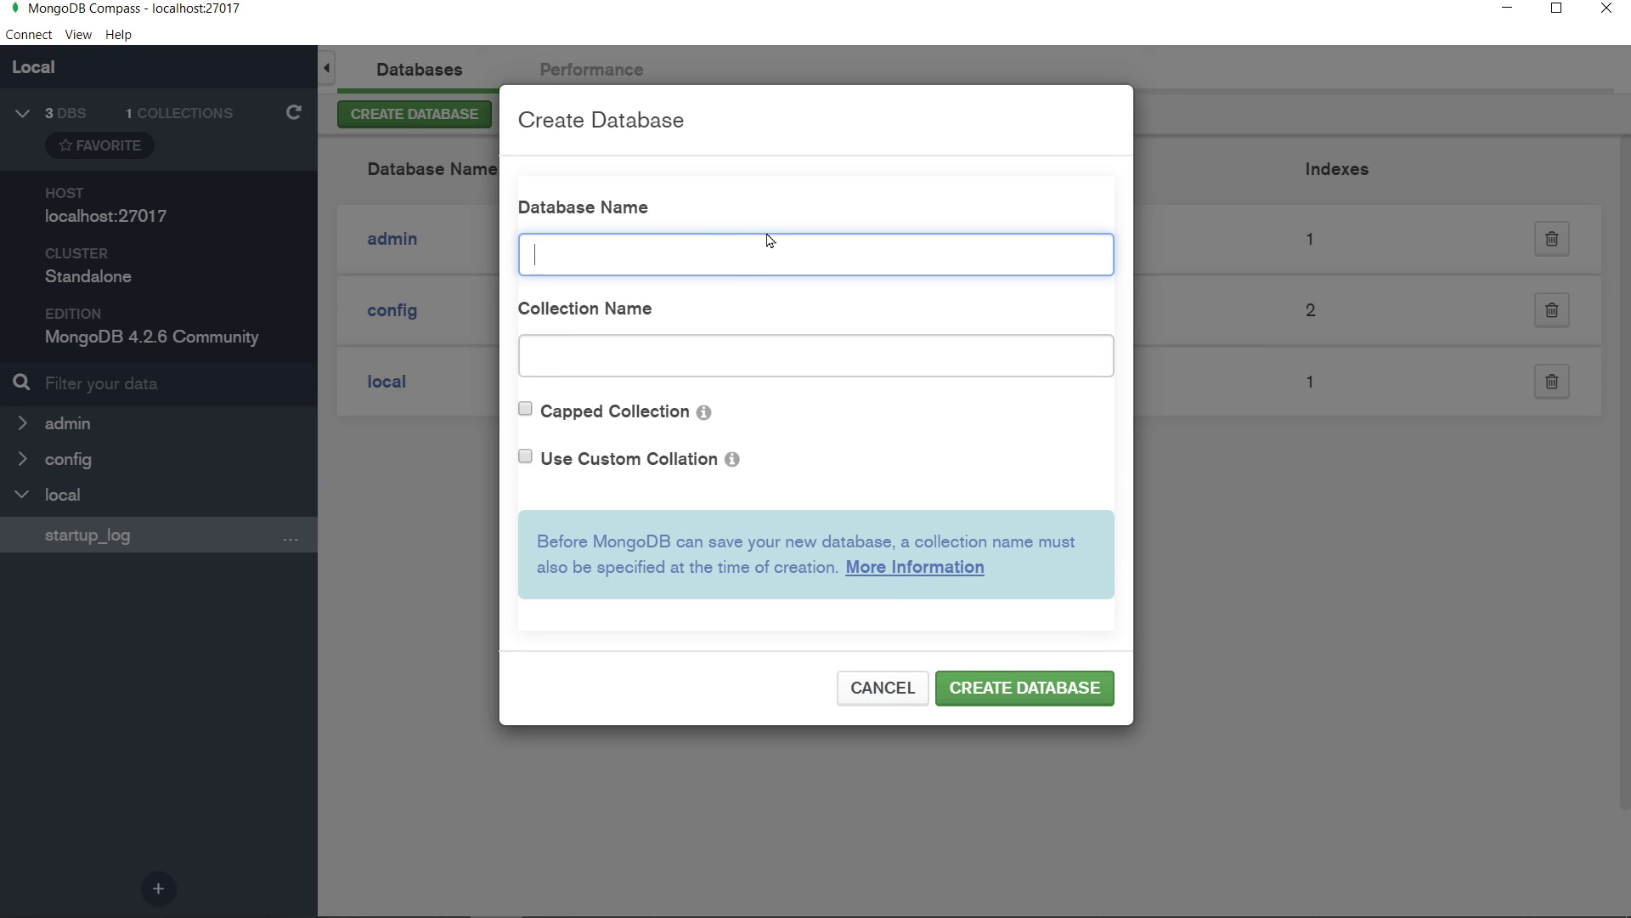
click(798, 352)
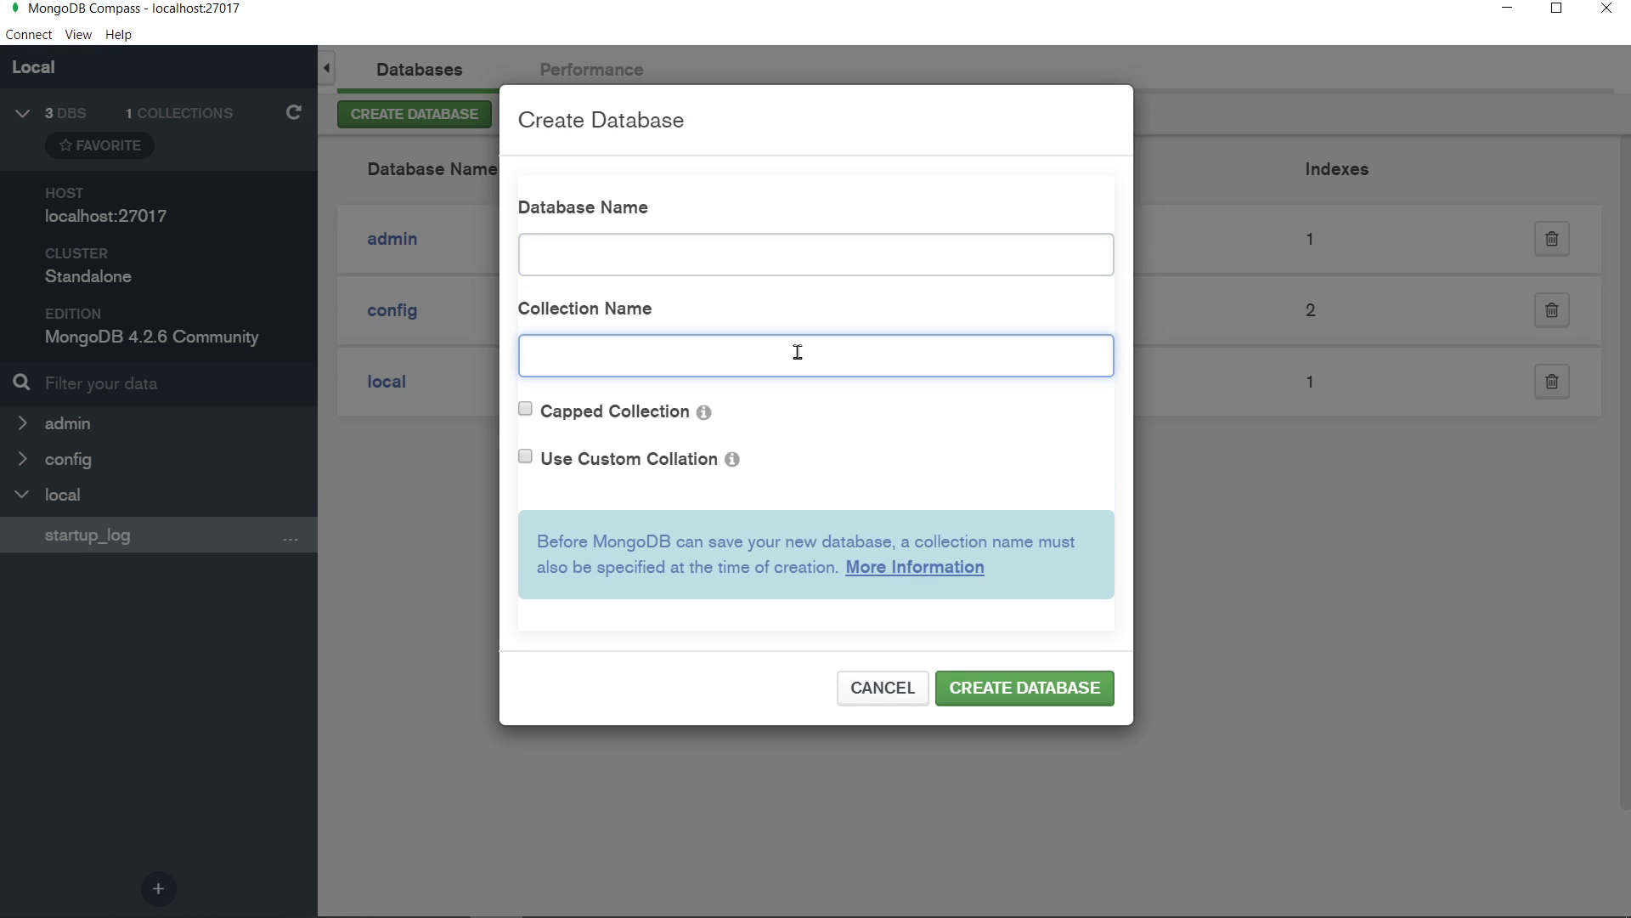
click(791, 253)
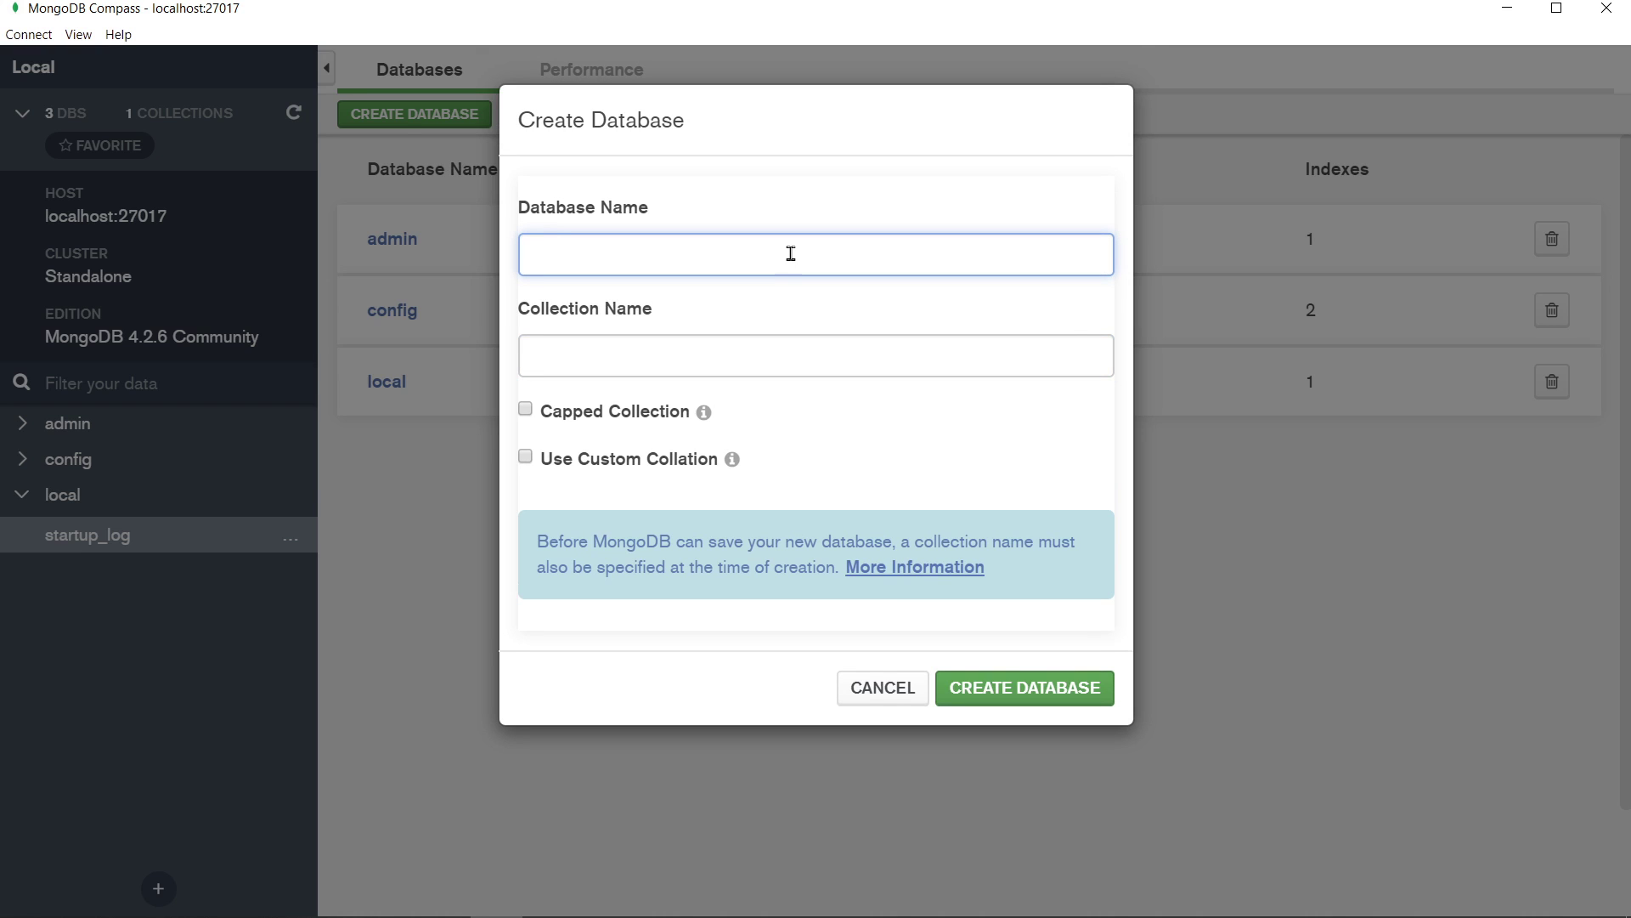
text(demodb)
click(1024, 686)
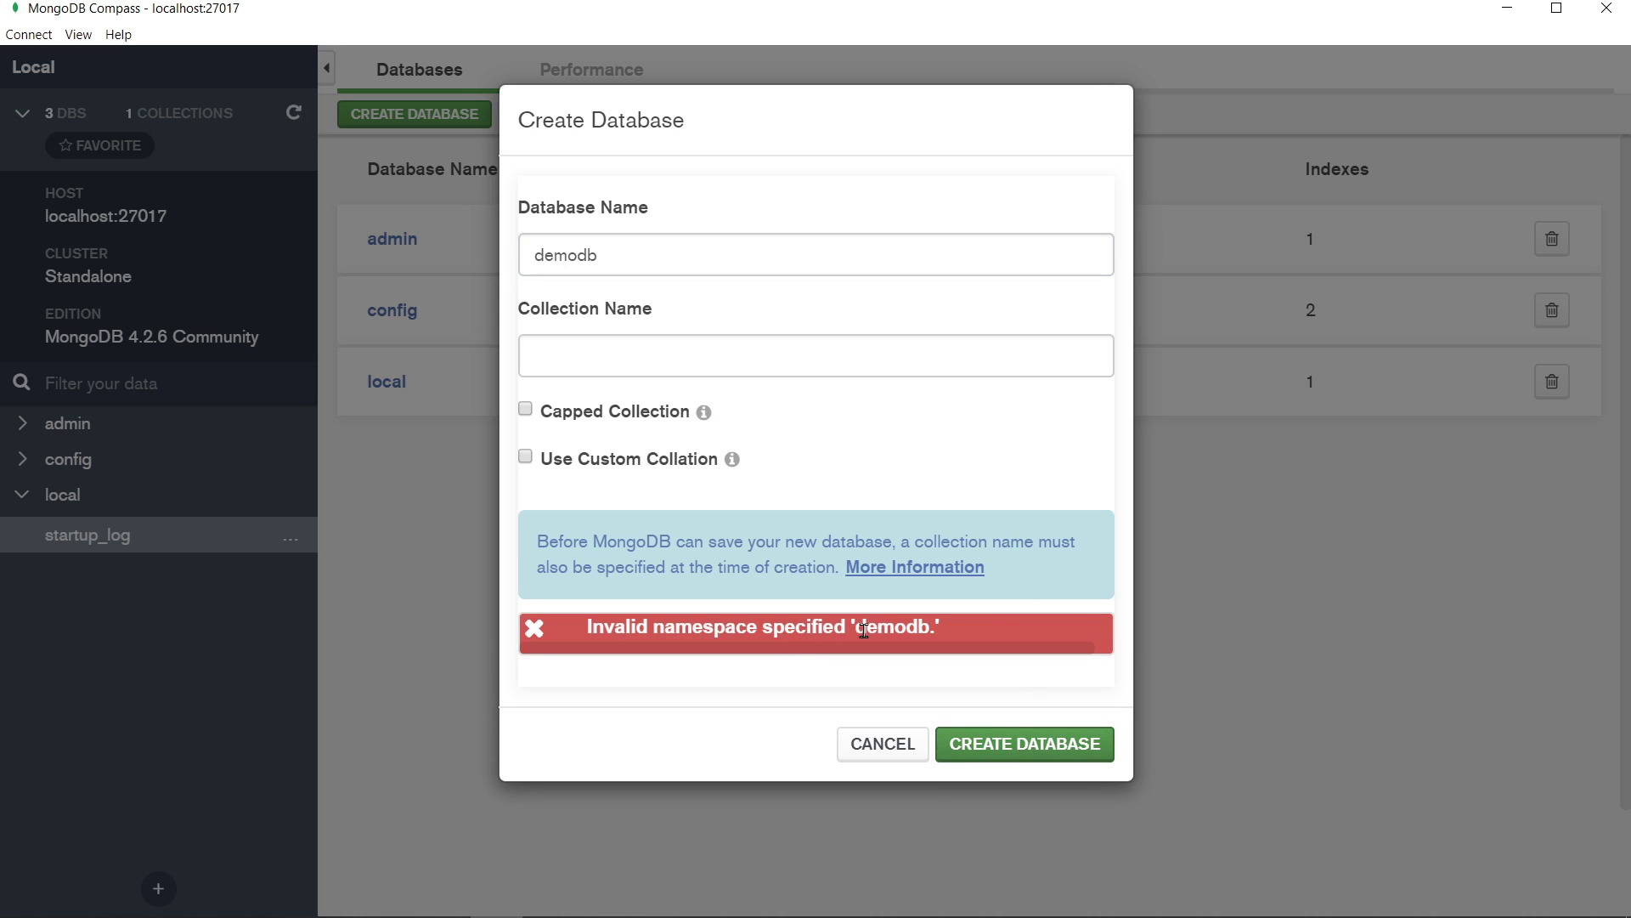
Name the initial collection demo and create the demodb database
click(741, 356)
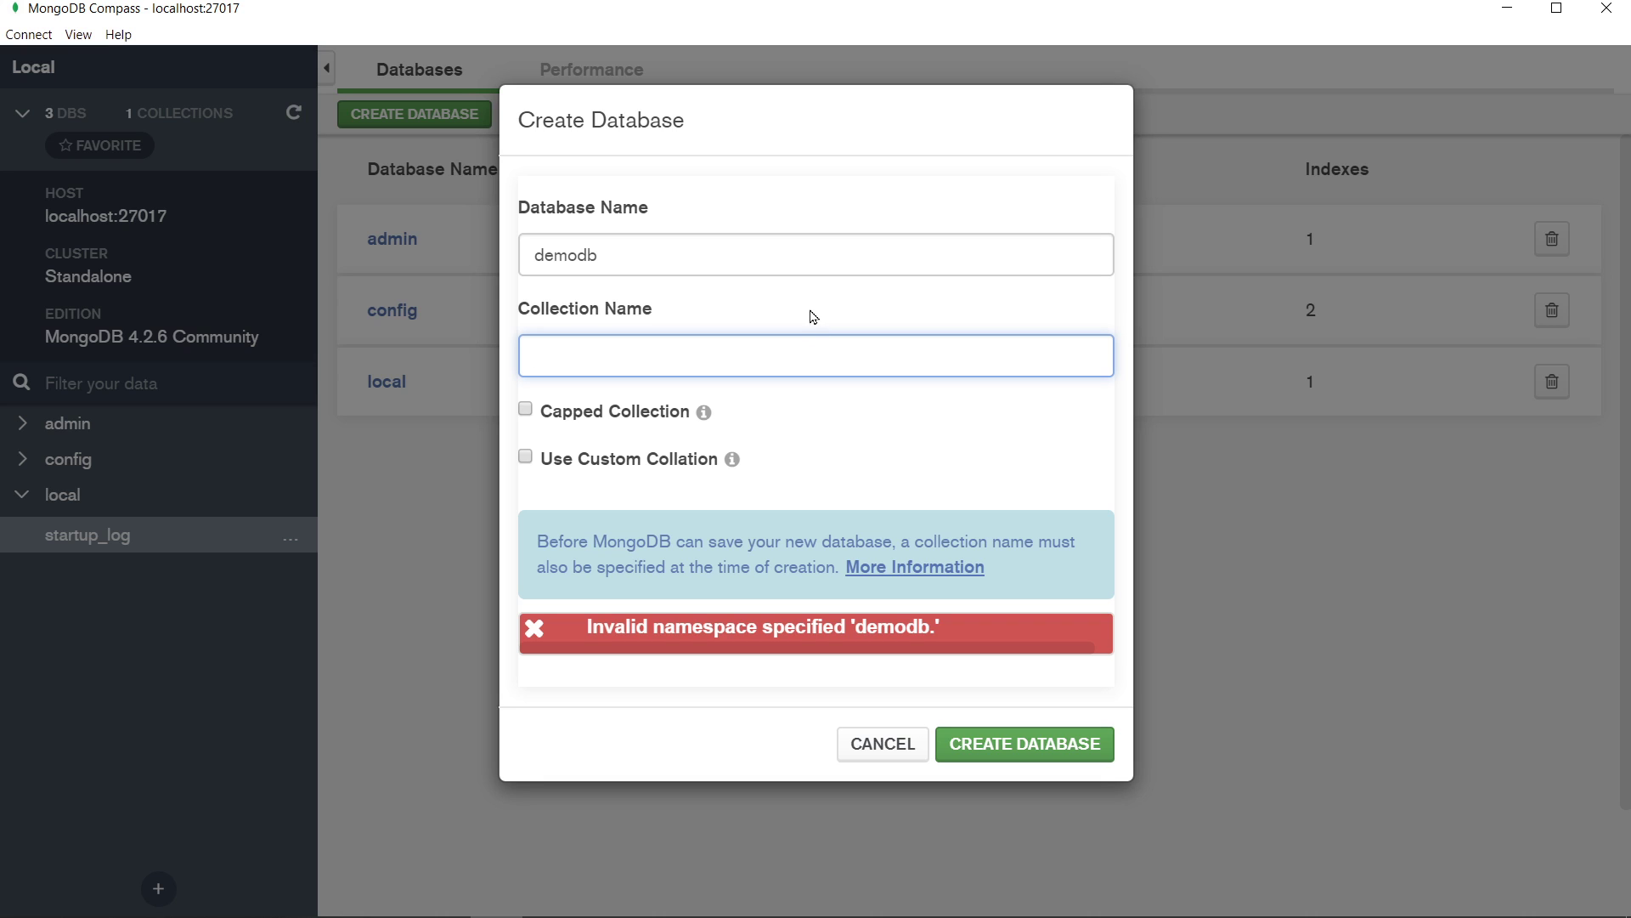
text(demo)
click(1031, 746)
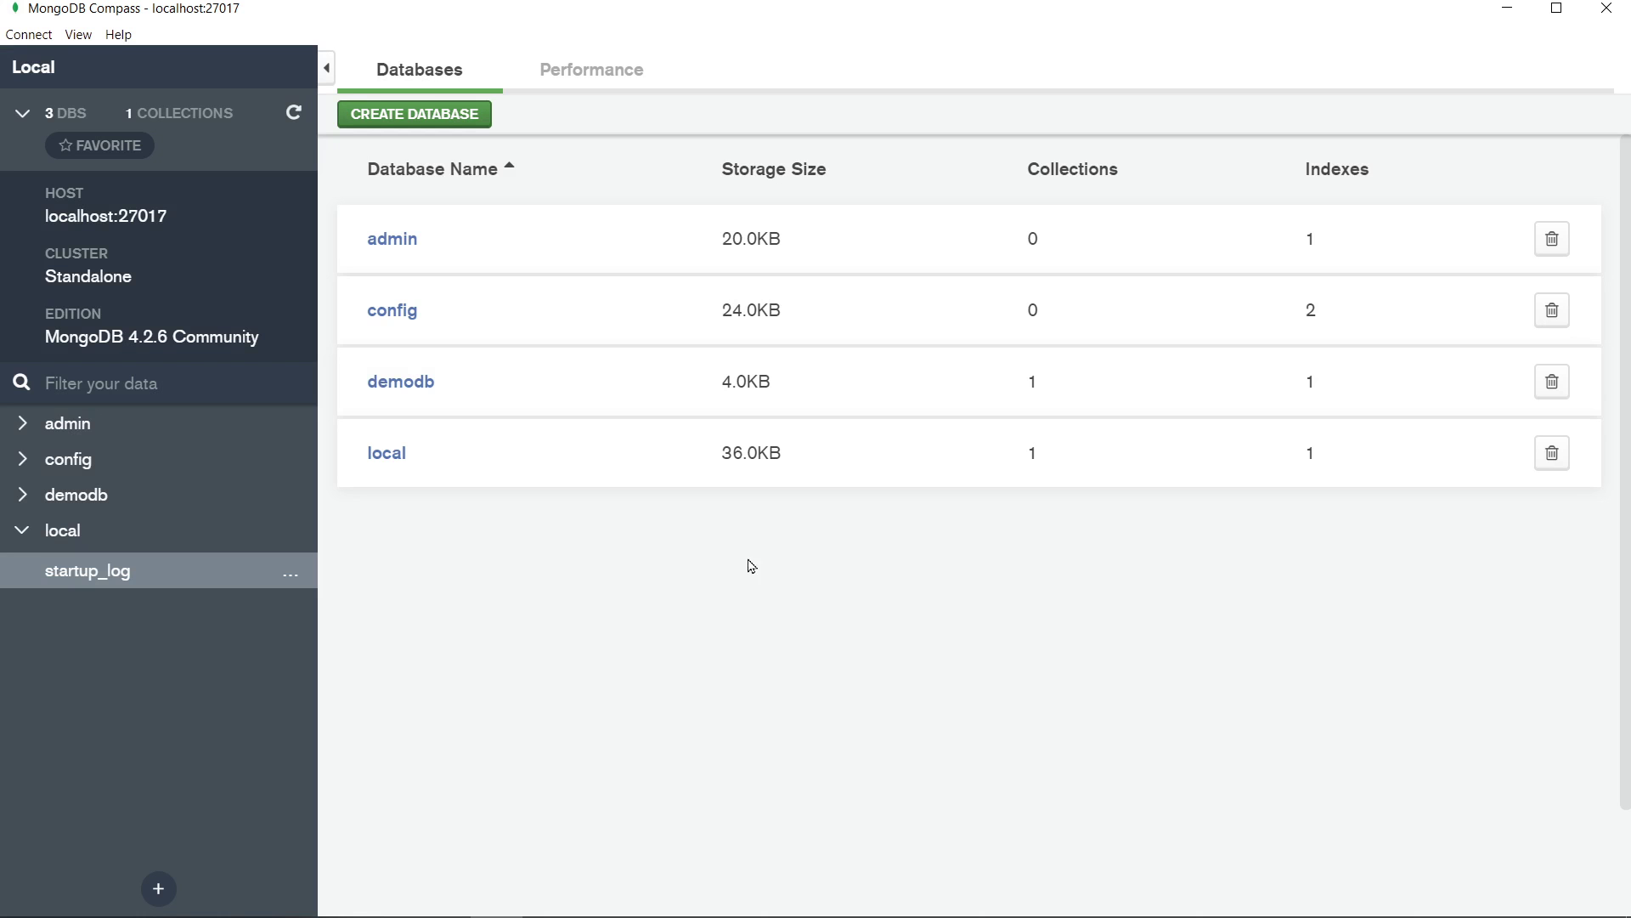
Open the demo collection inside the demodb database
click(77, 504)
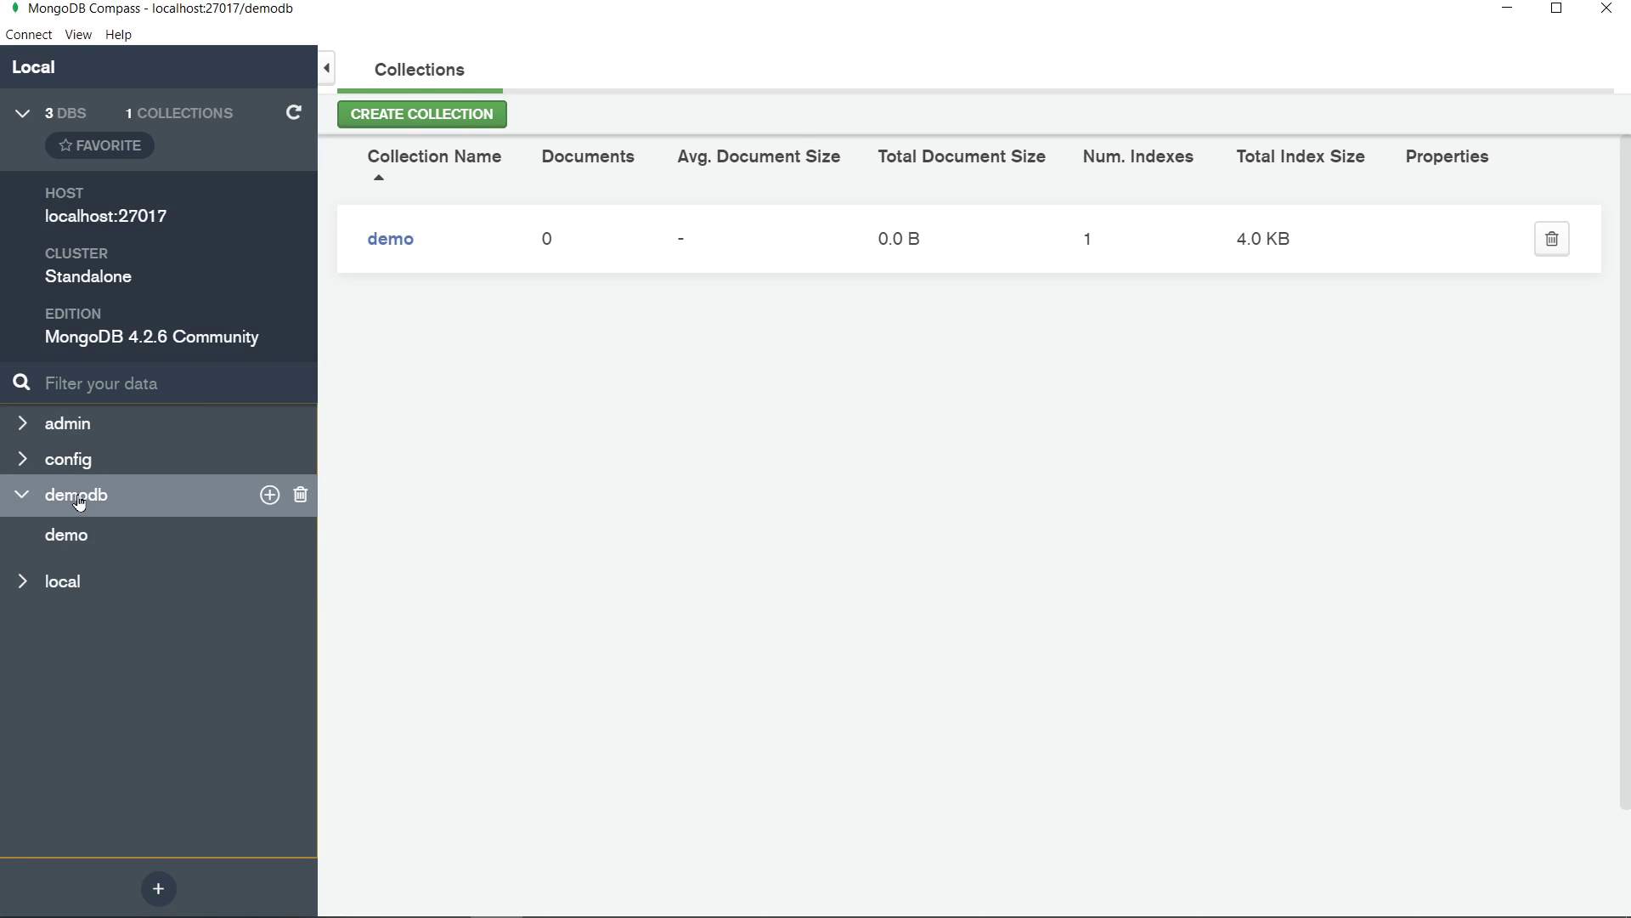
click(85, 540)
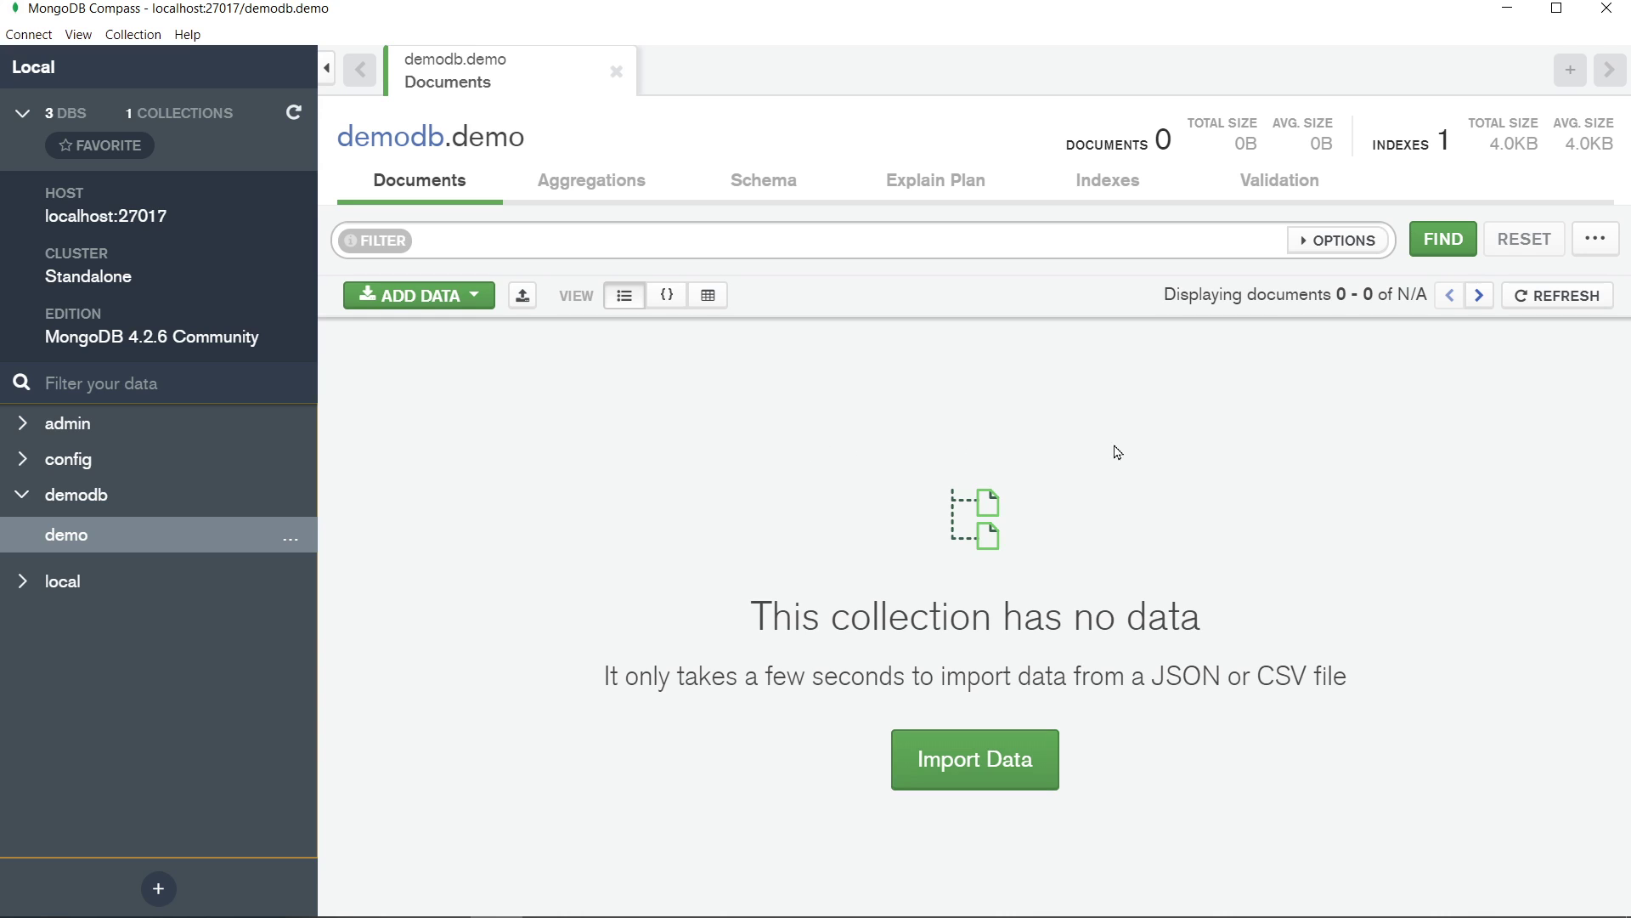
Switch to the MEAN Stack Data Source folder on the desktop and open MOCK_DATA.json from its data subfolder in Notepad++
click(1508, 9)
double_click(765, 369)
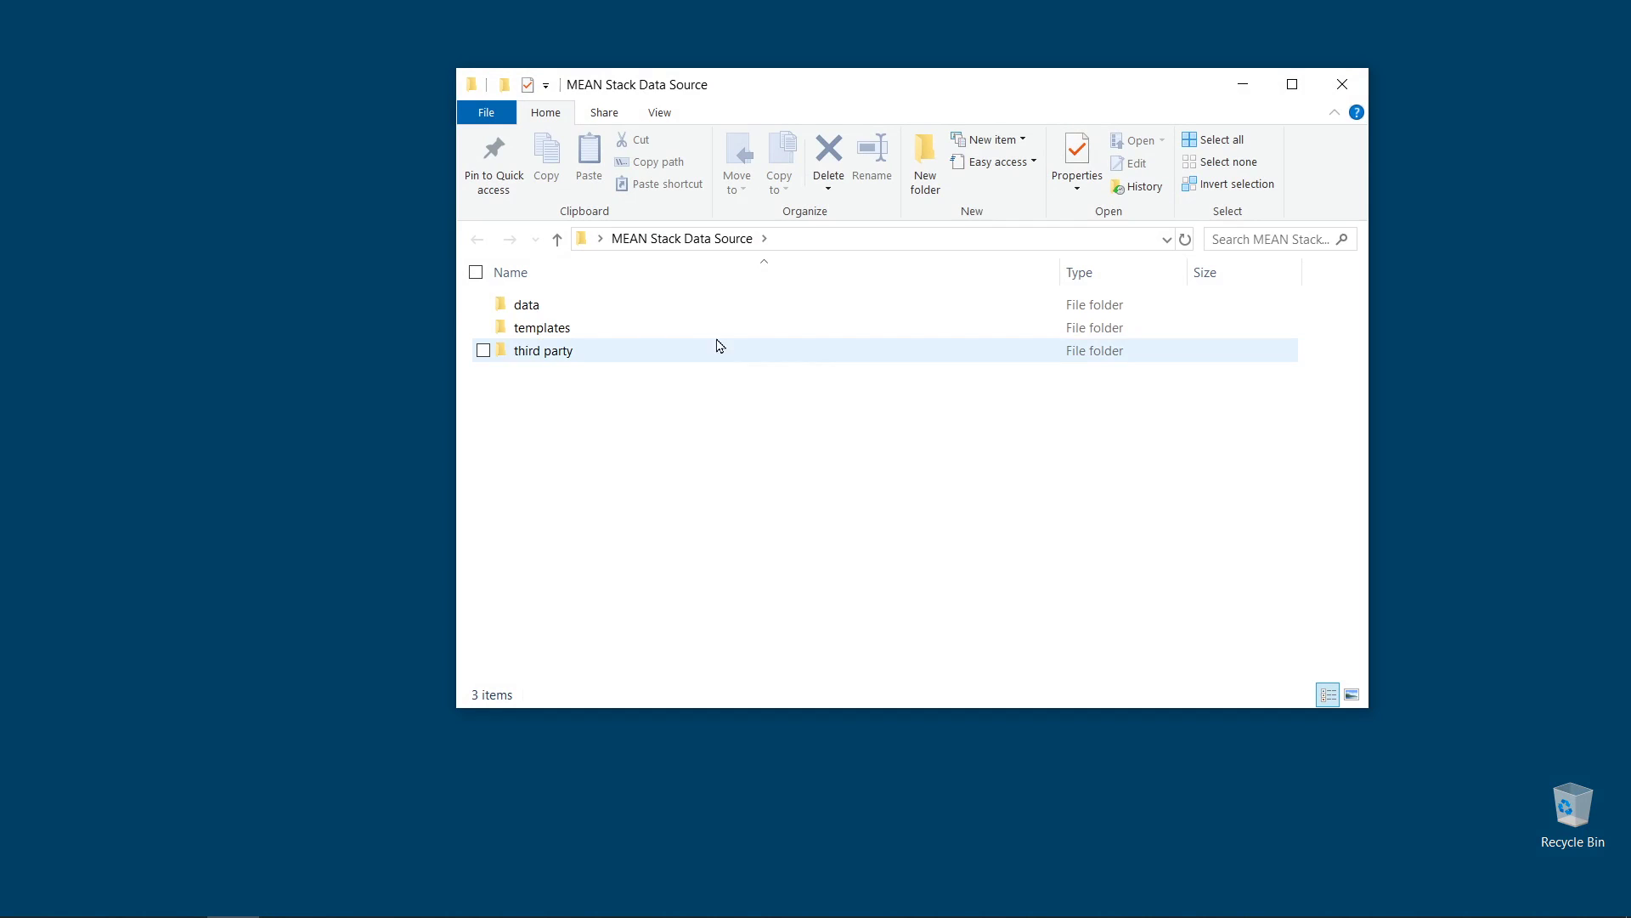
double_click(681, 309)
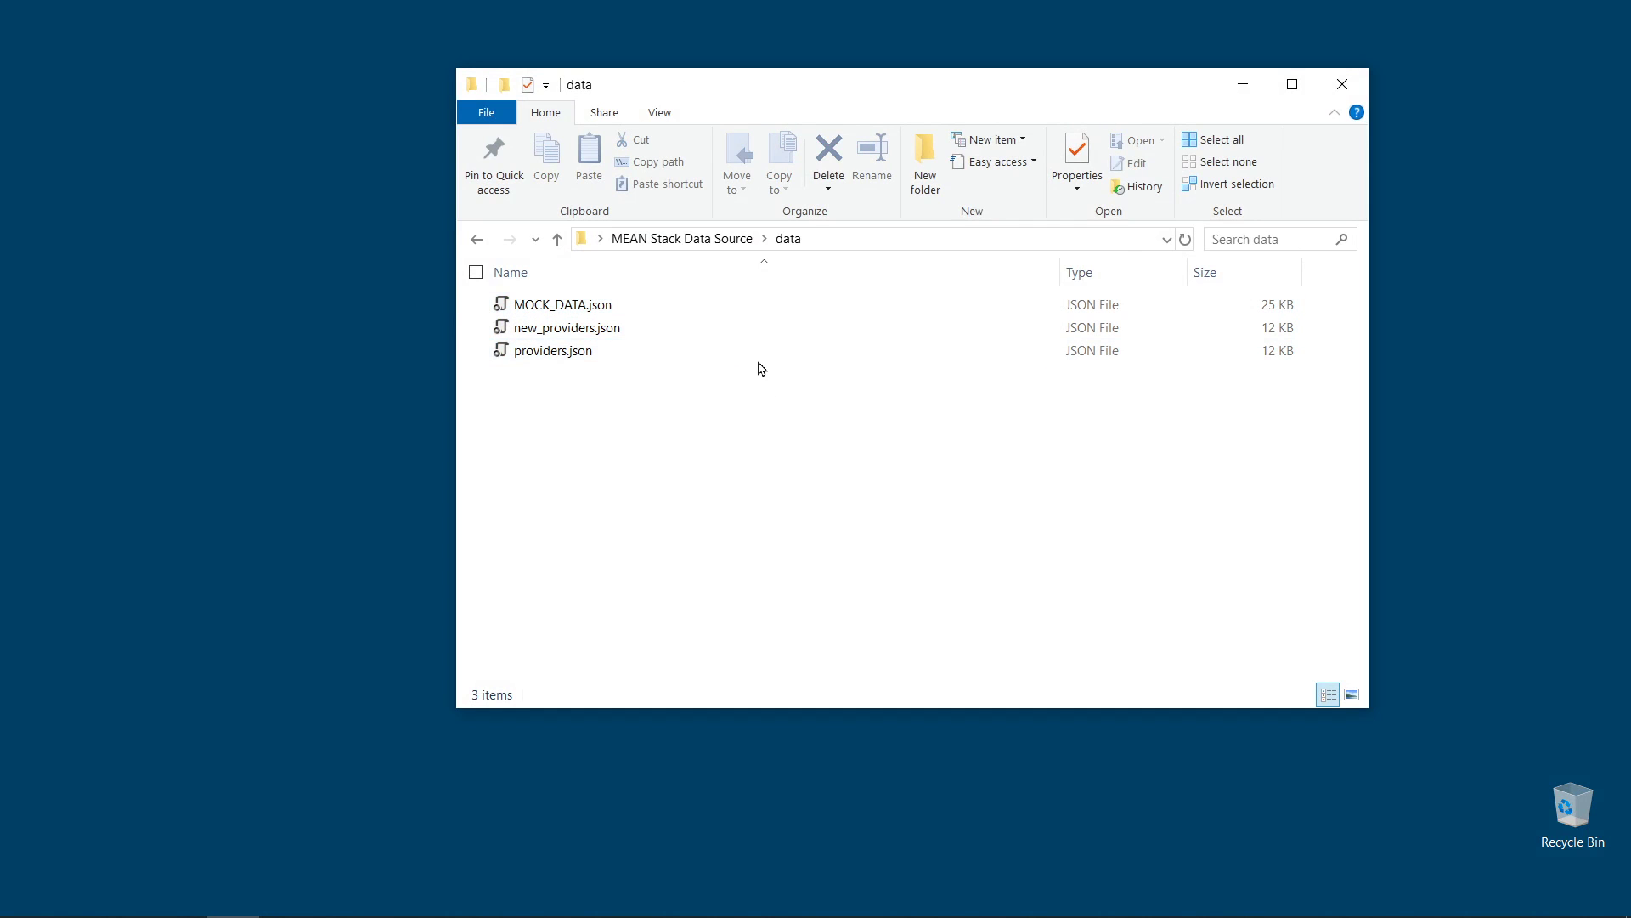
click(643, 312)
right_click(645, 311)
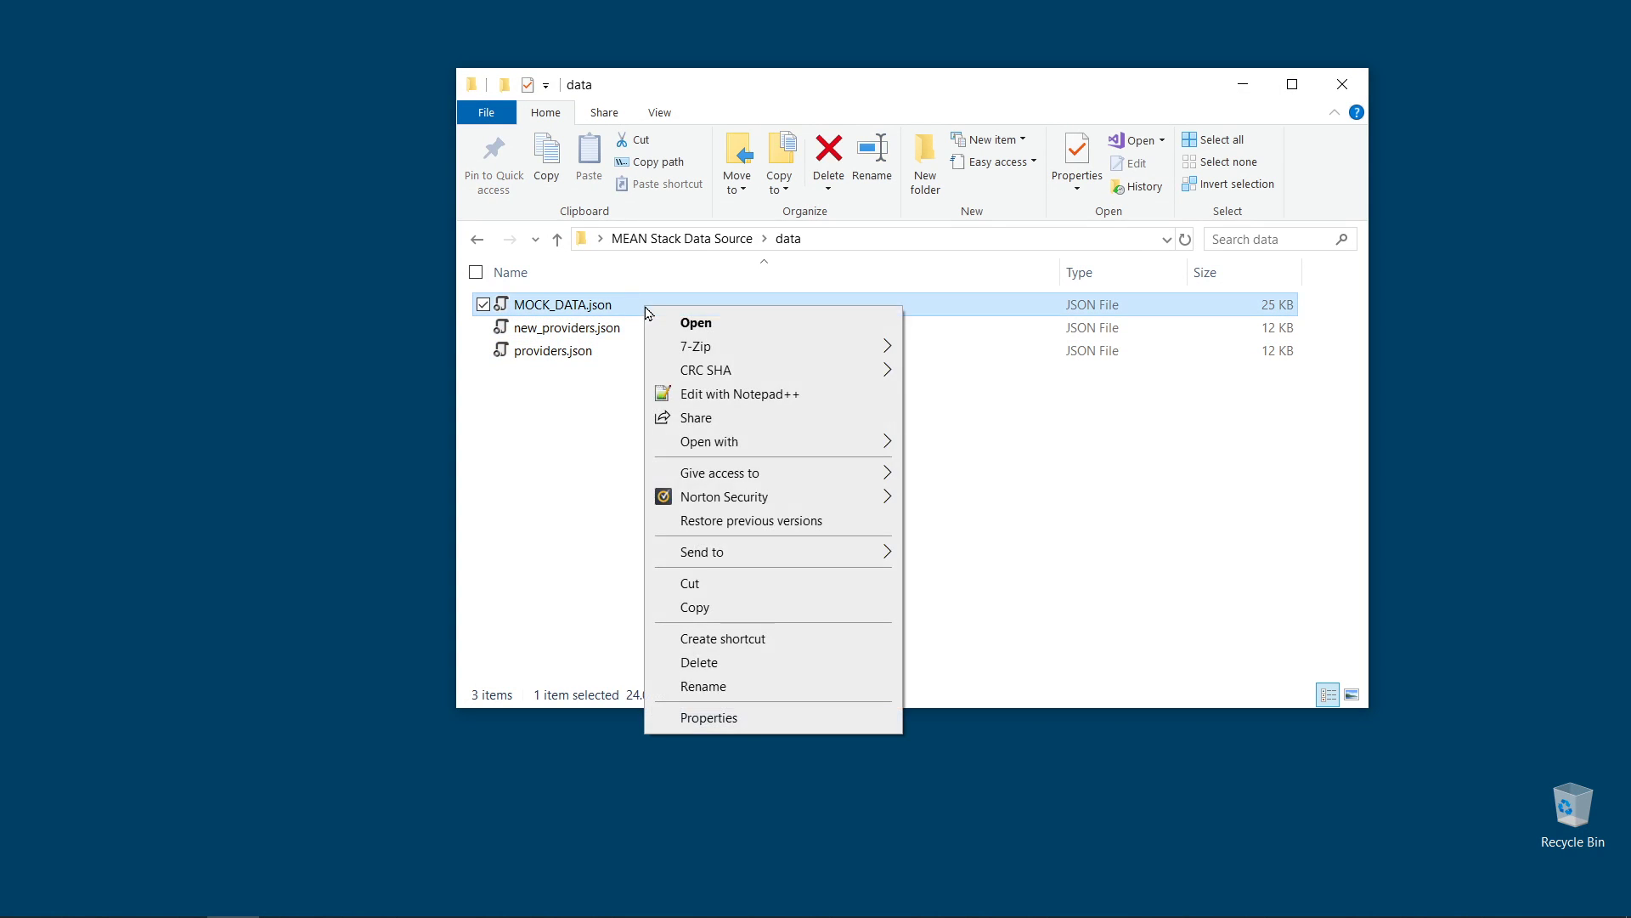
click(767, 395)
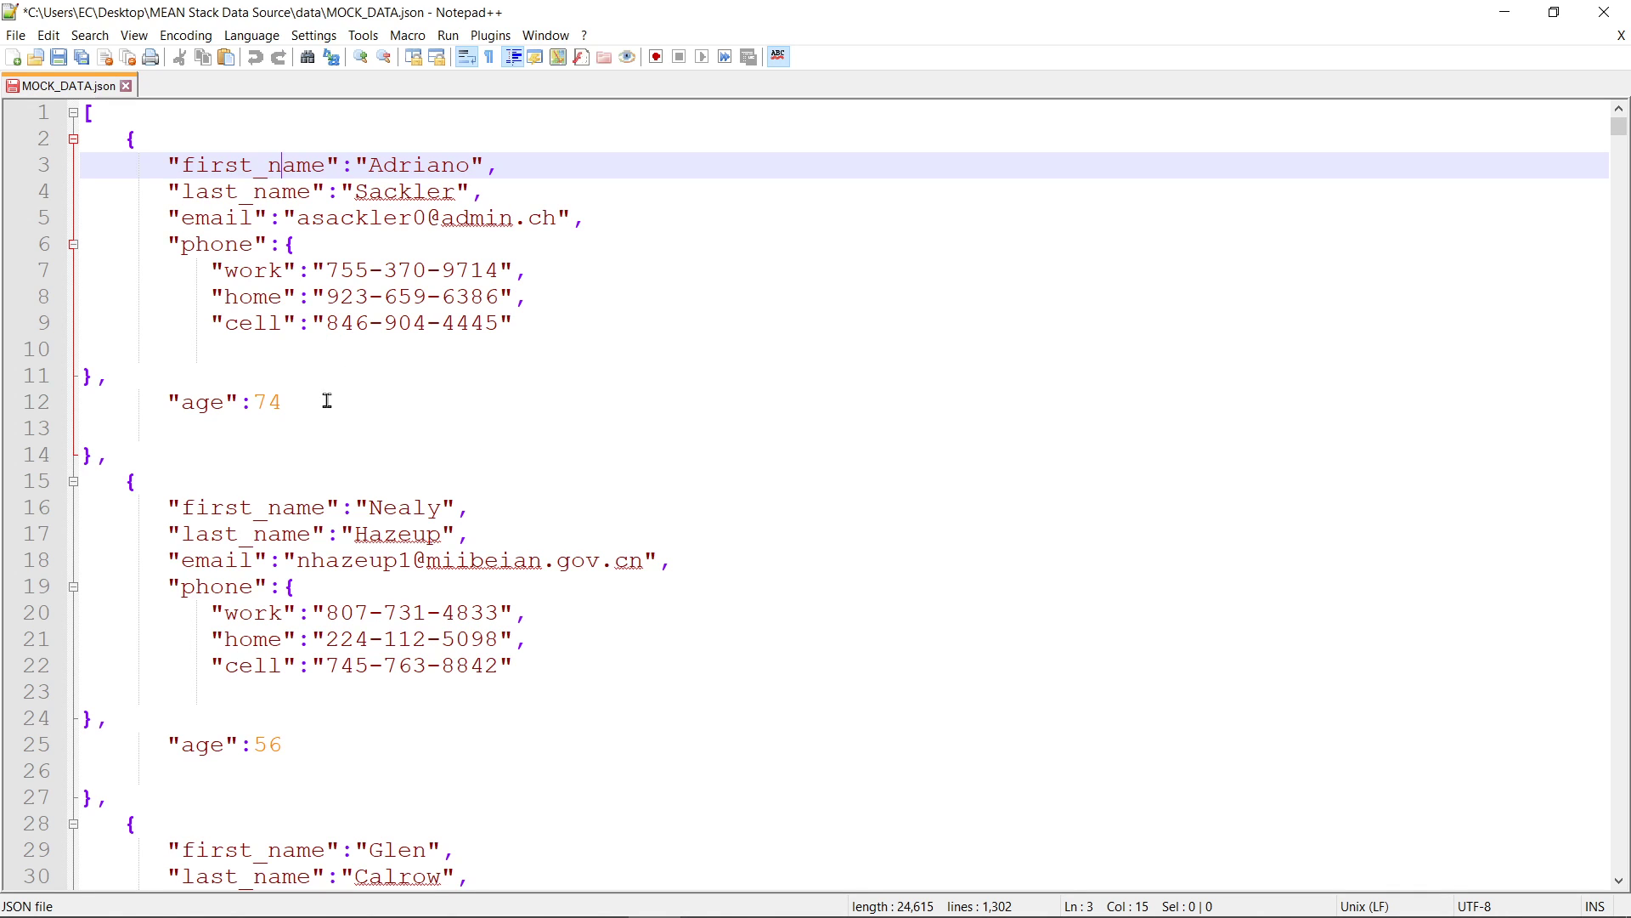
Examine the nested phone object and the extent of the first complete record in MOCK_DATA.json
drag(285, 246, 147, 364)
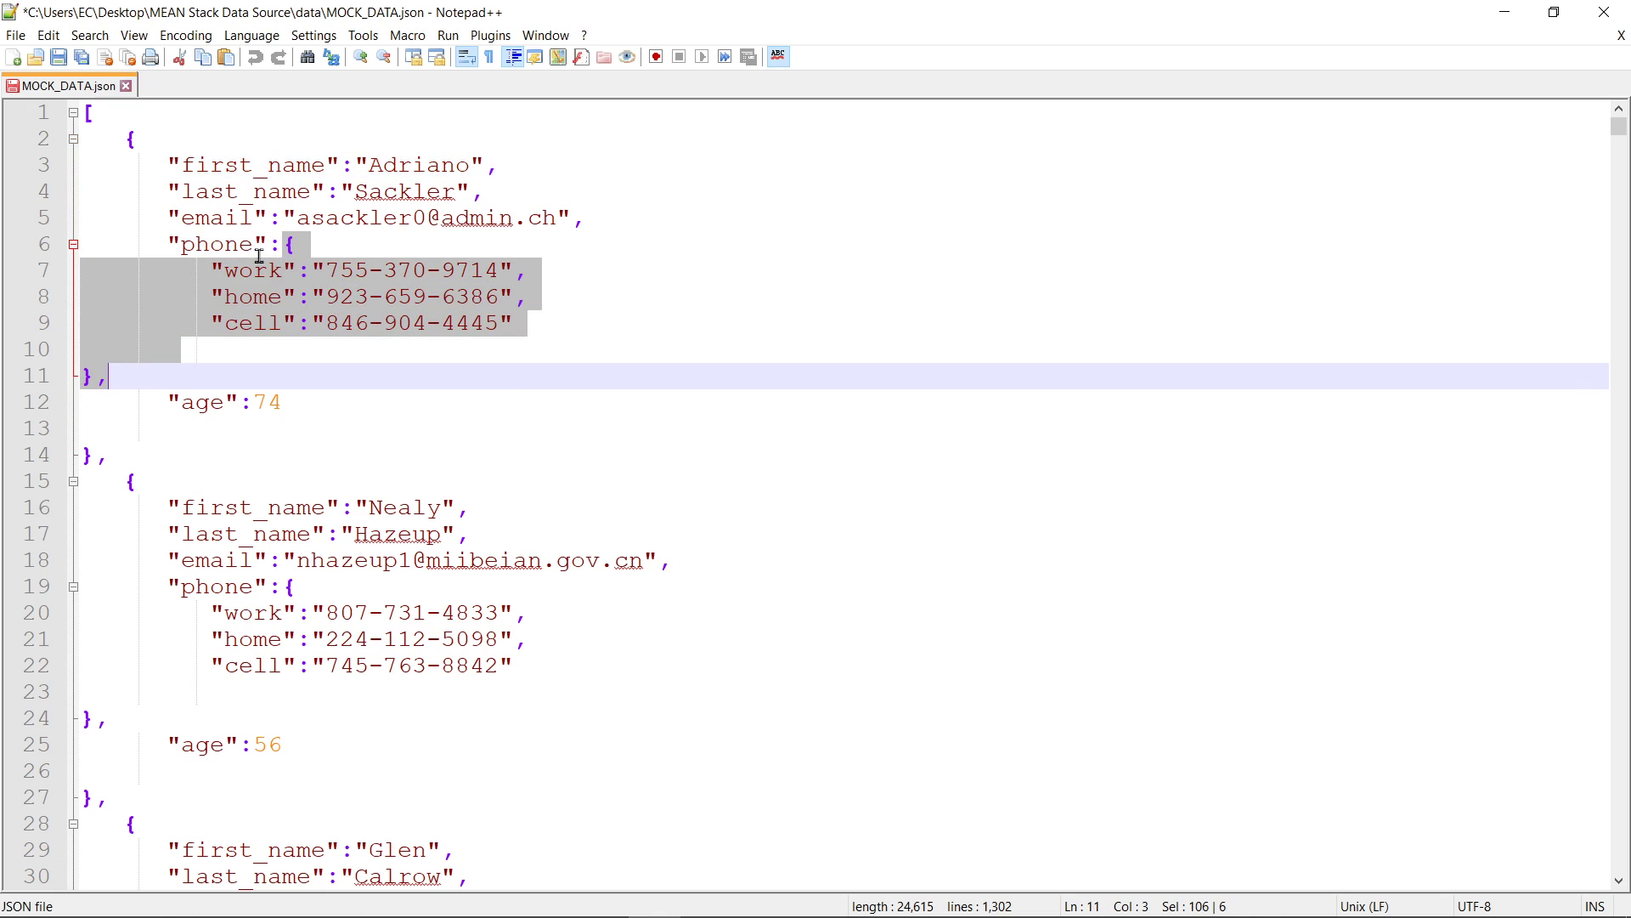
drag(125, 139, 98, 454)
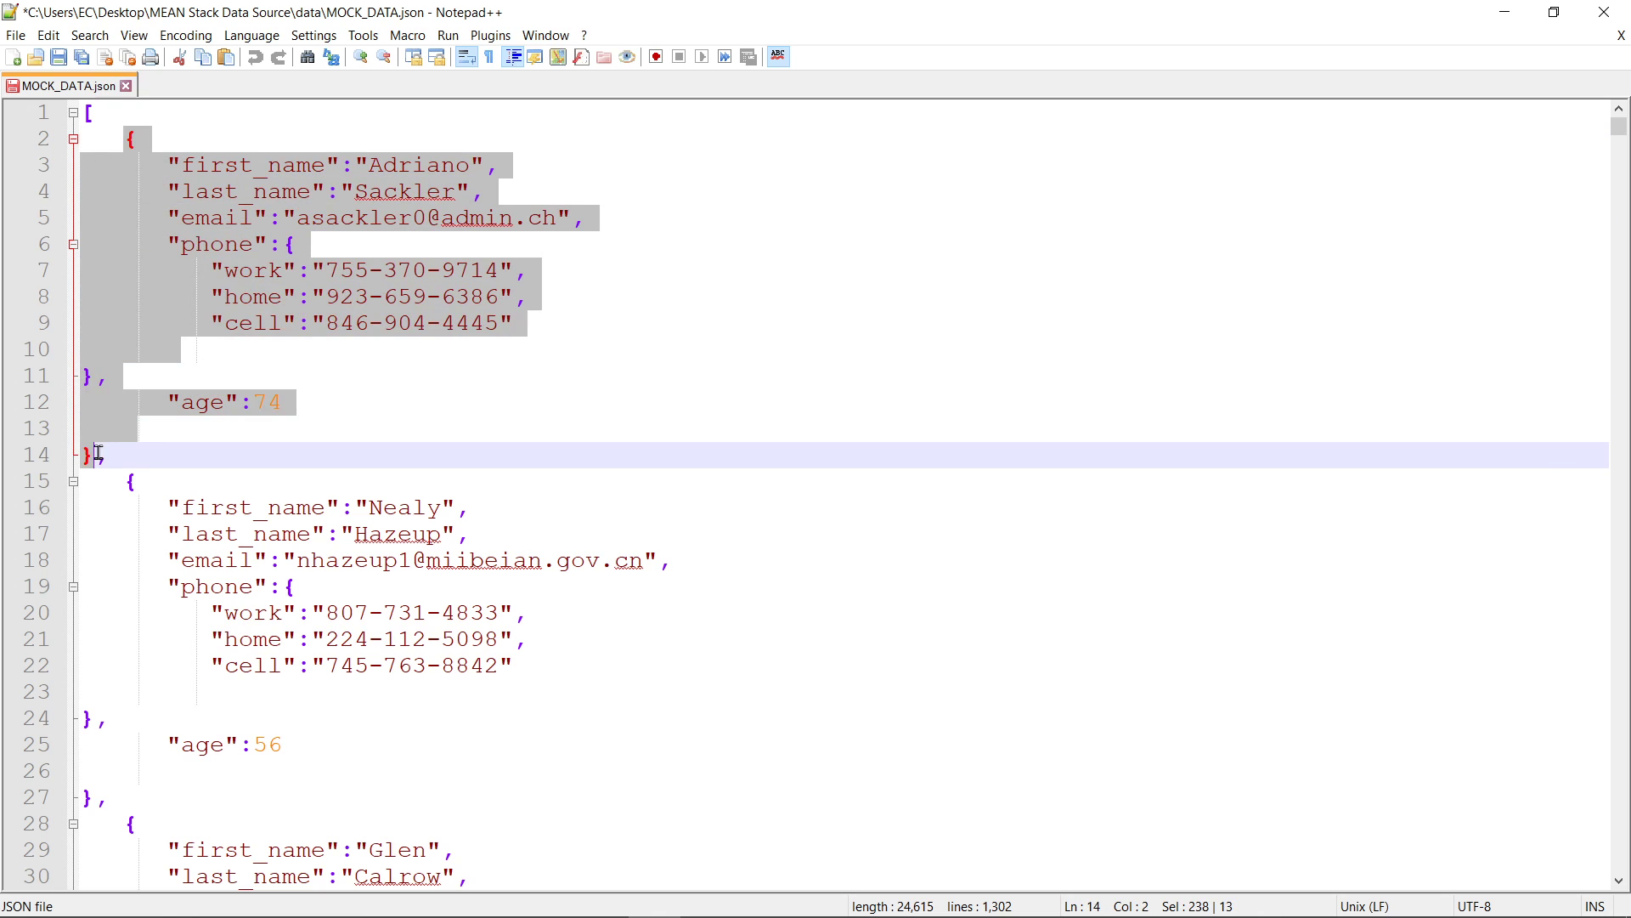
click(532, 257)
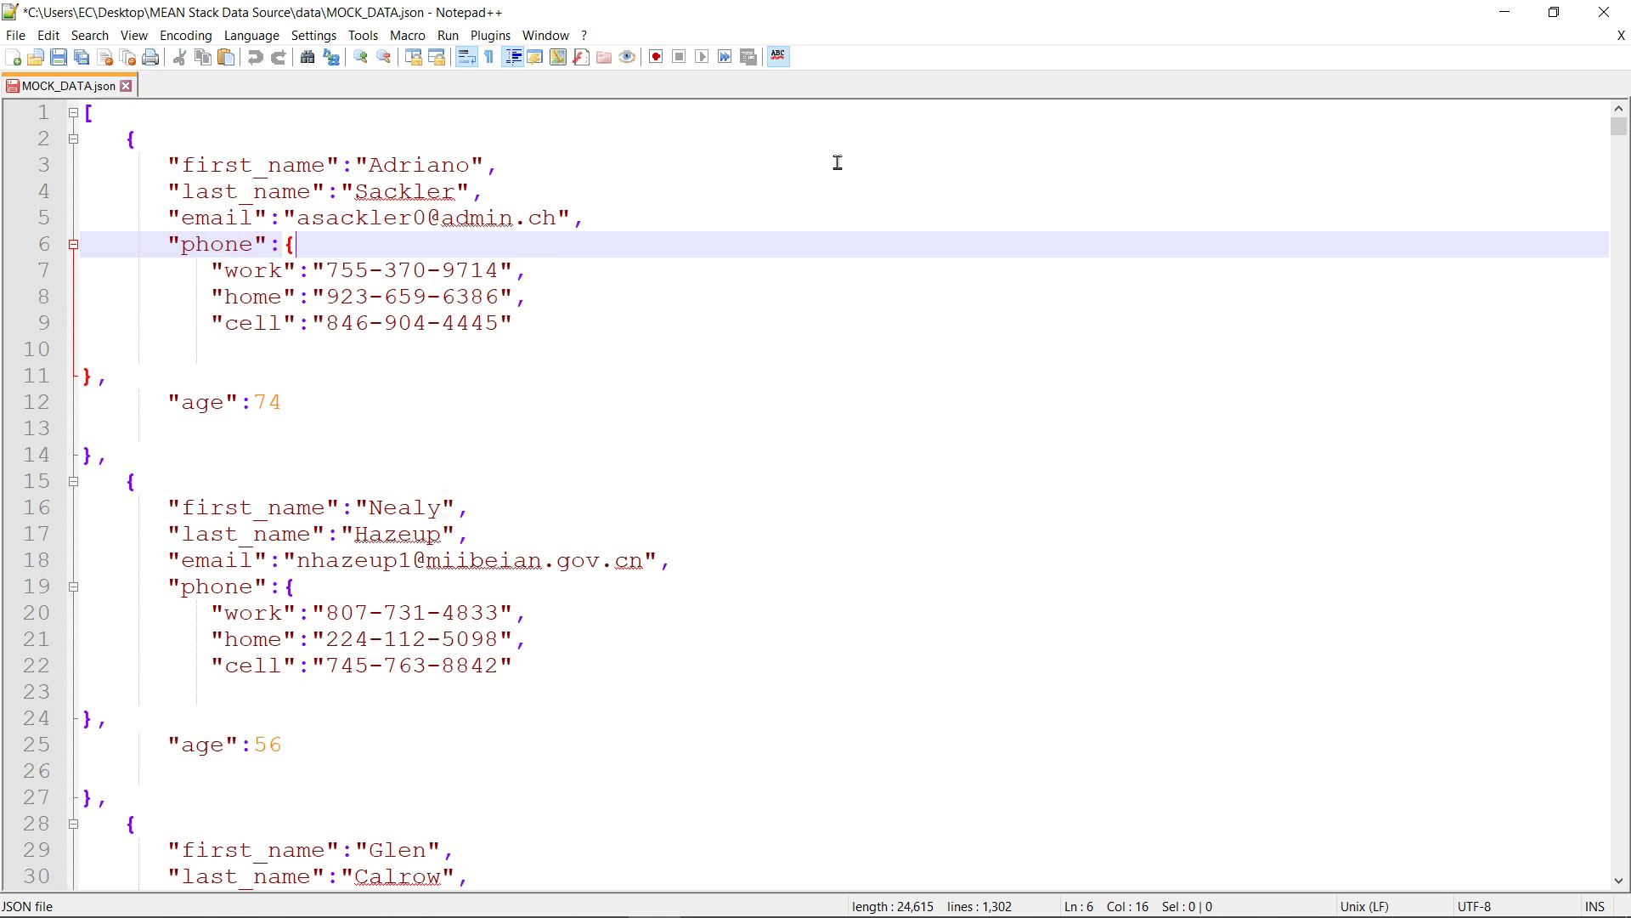
Close MOCK_DATA.json, minimize the data folder window and switch back to MongoDB Compass
click(1604, 12)
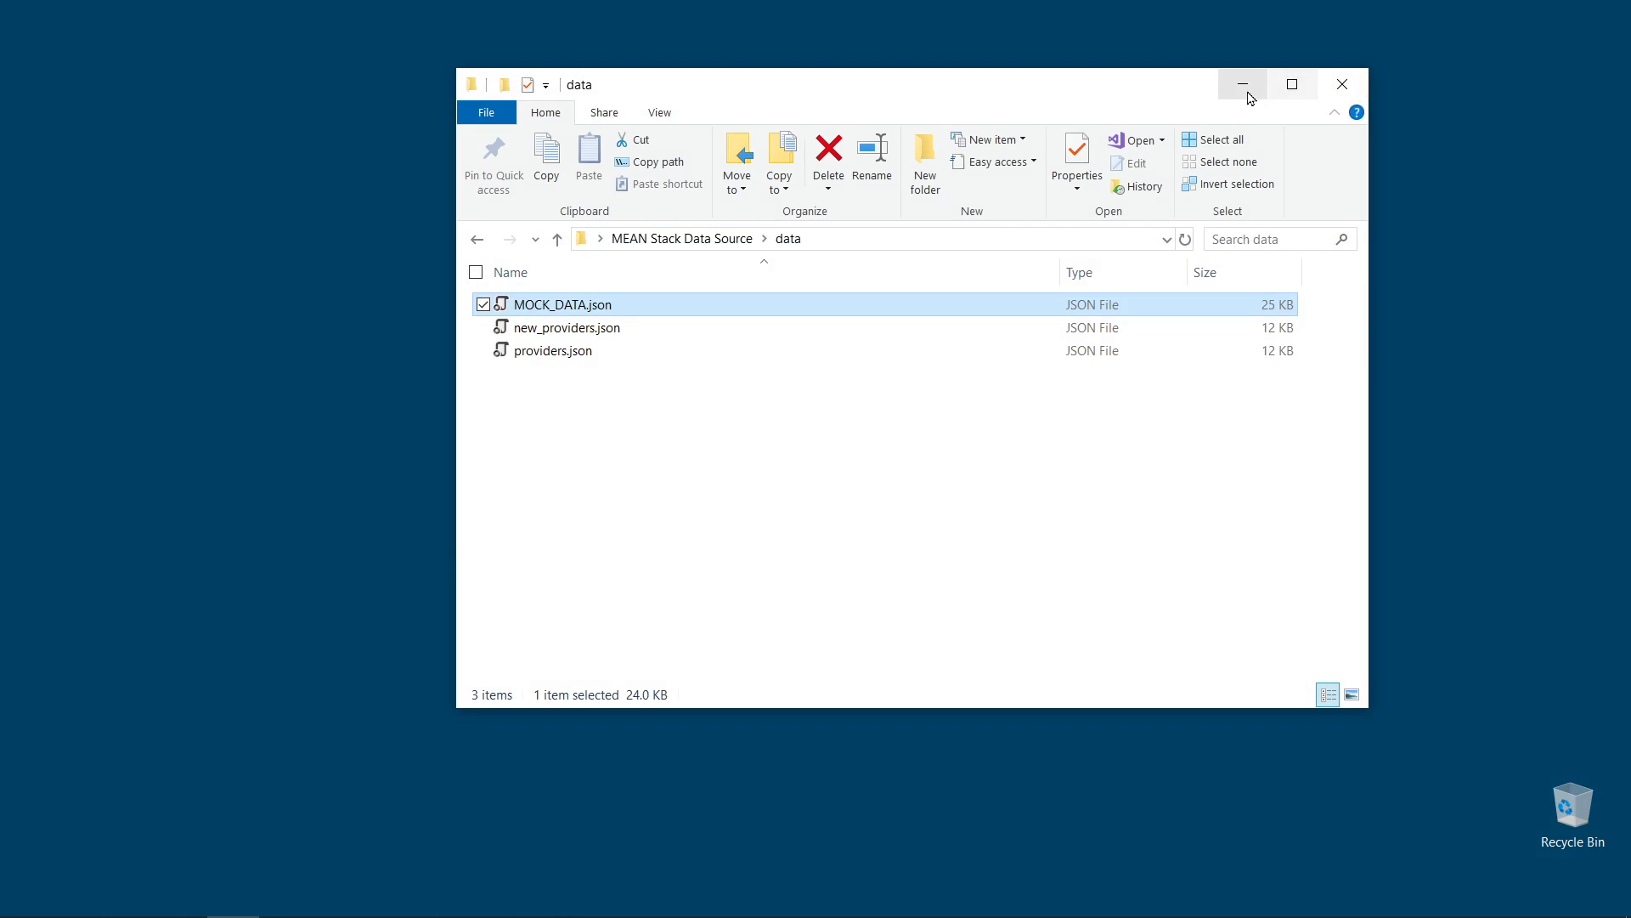
click(1242, 85)
key(alt+Tab)
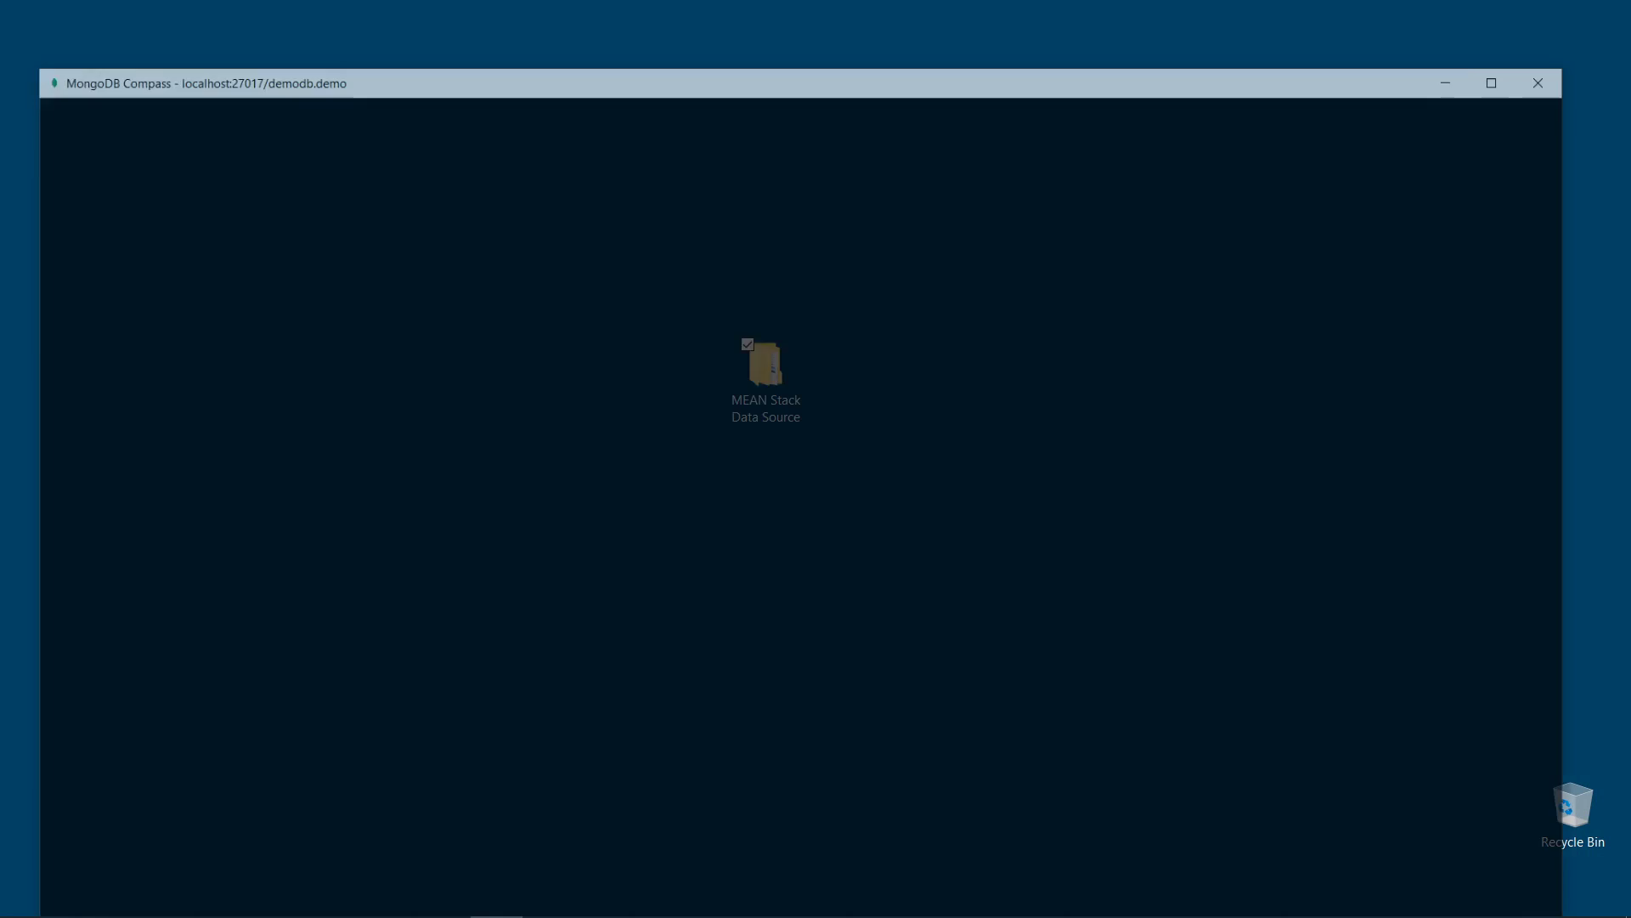
View the Insert Document form for the demo collection and cancel it without inserting anything
click(478, 304)
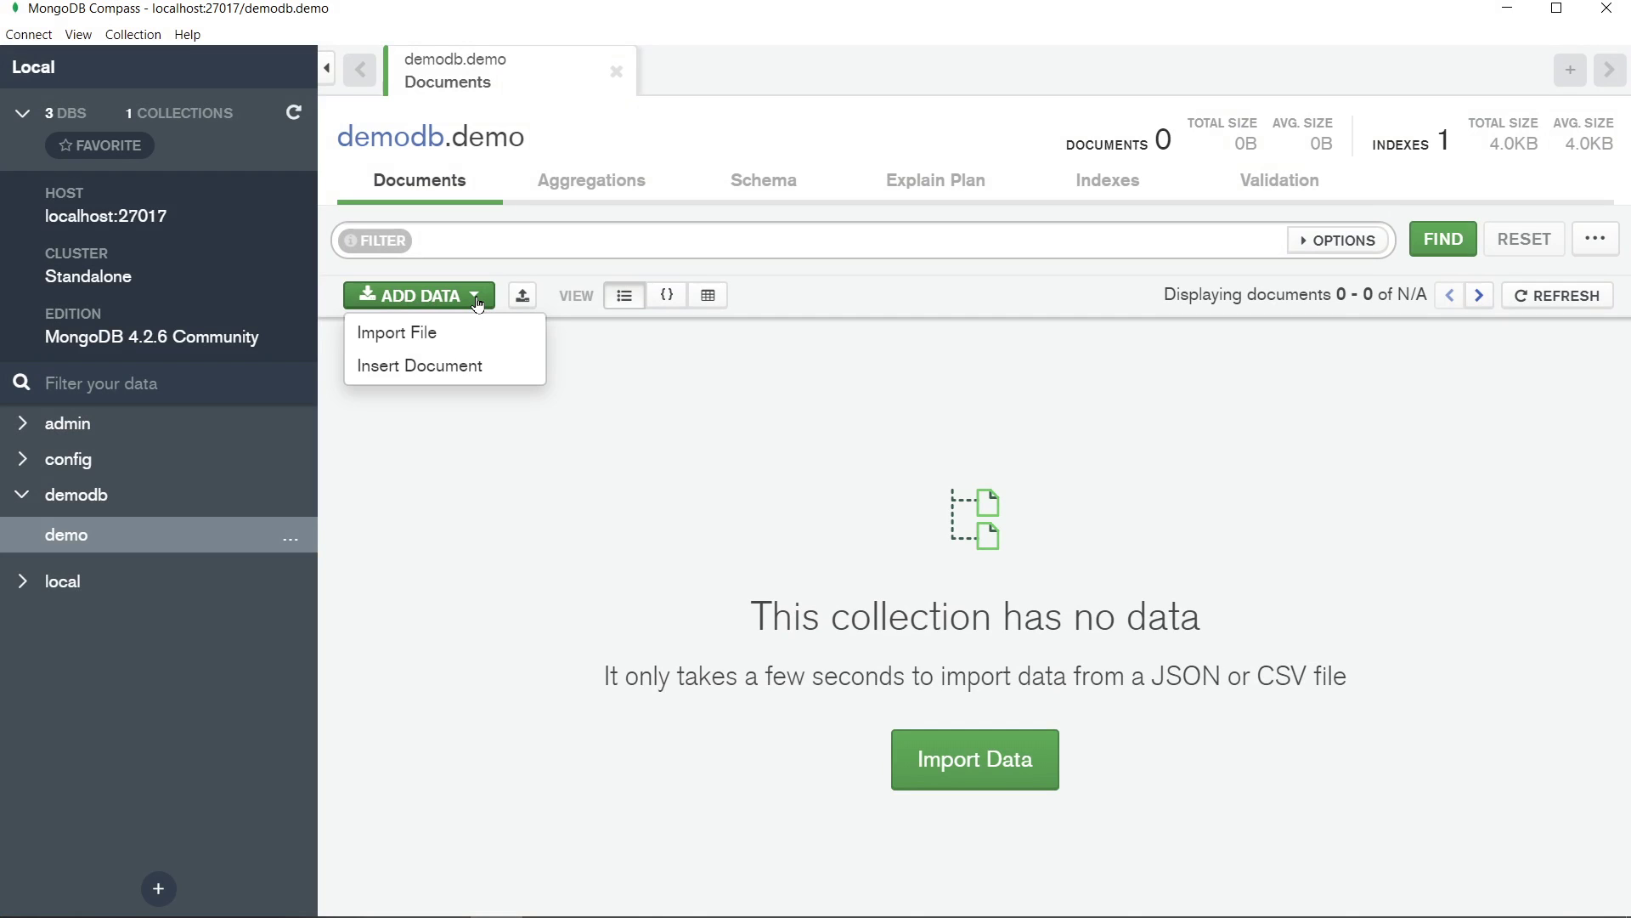
click(453, 366)
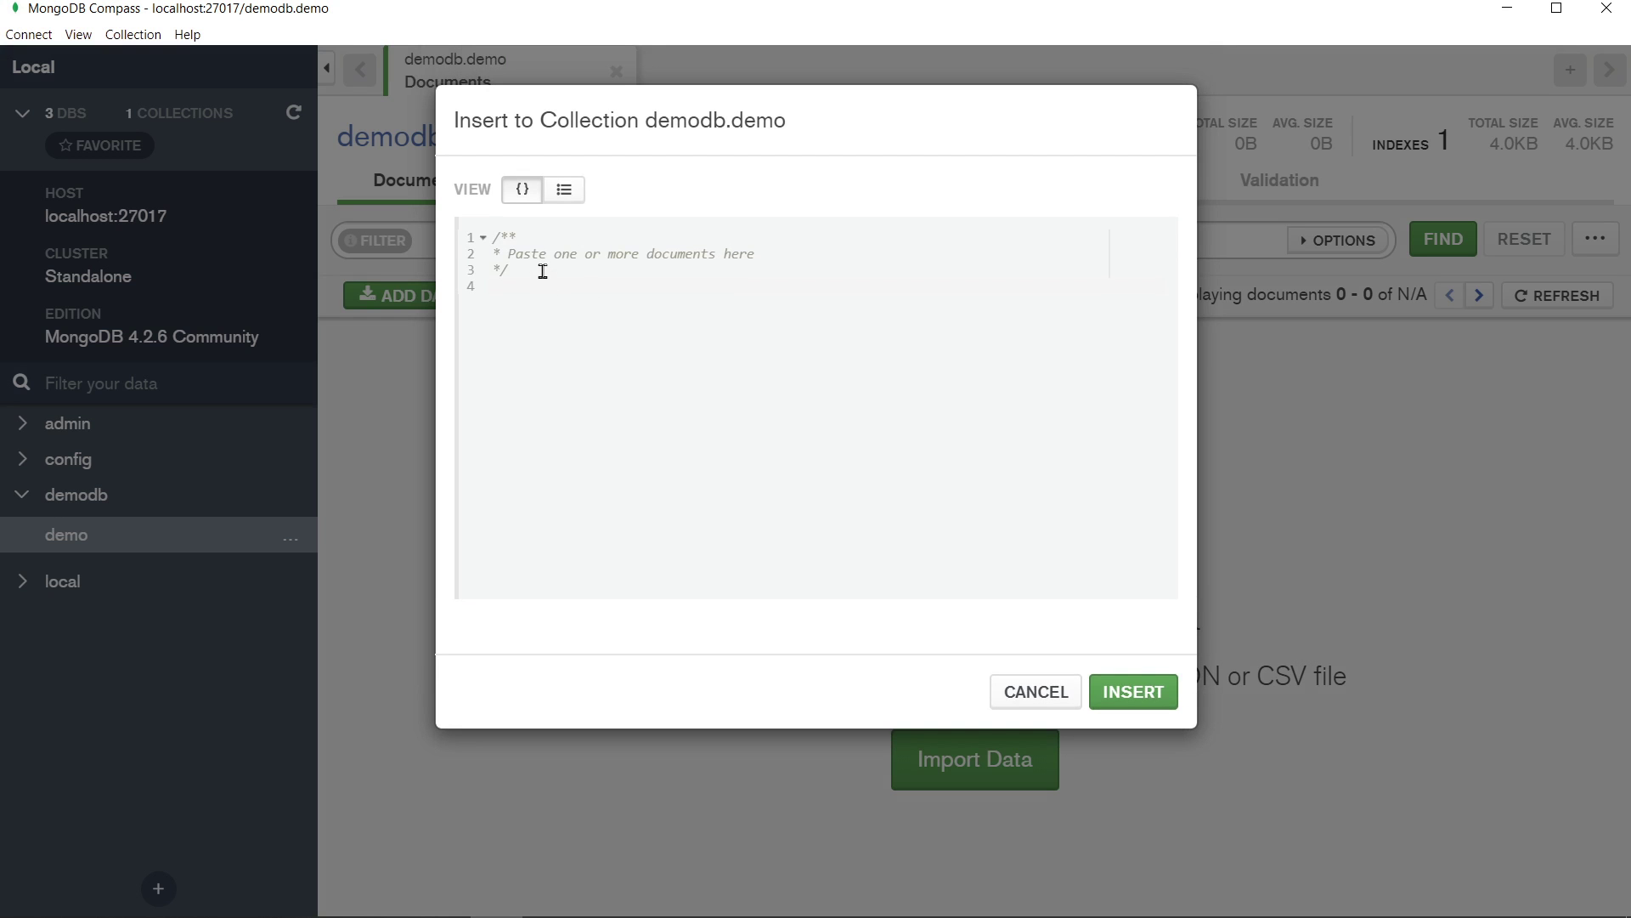
click(1035, 691)
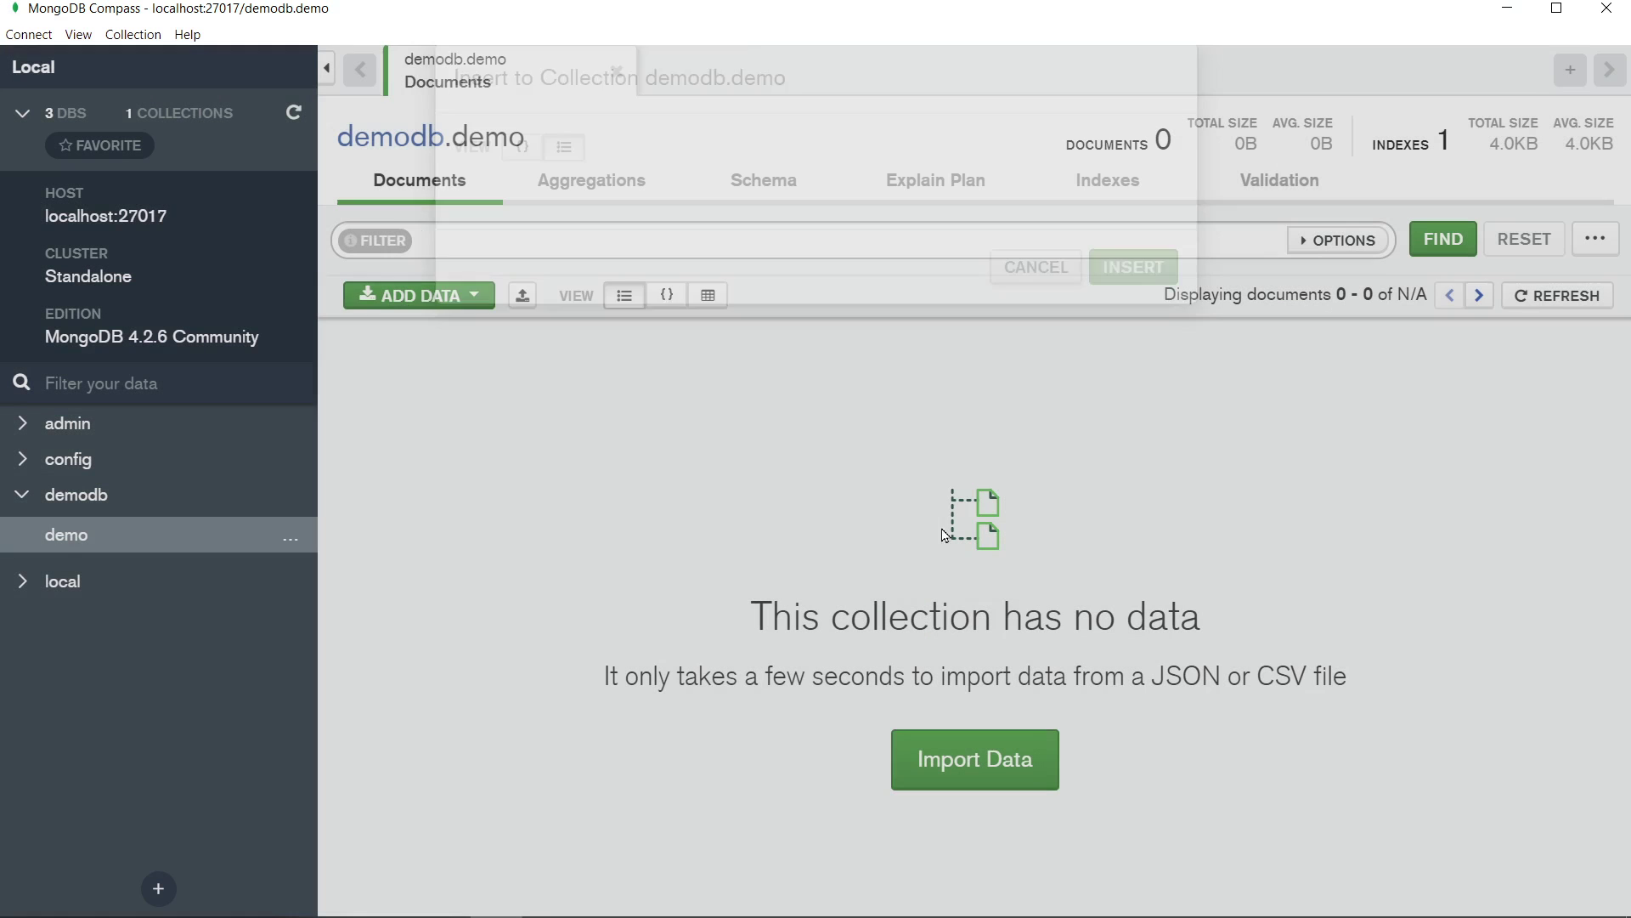
Start a file import into the demo collection, choosing MOCK_DATA.json from the data folder with JSON as the input type
click(438, 296)
click(441, 334)
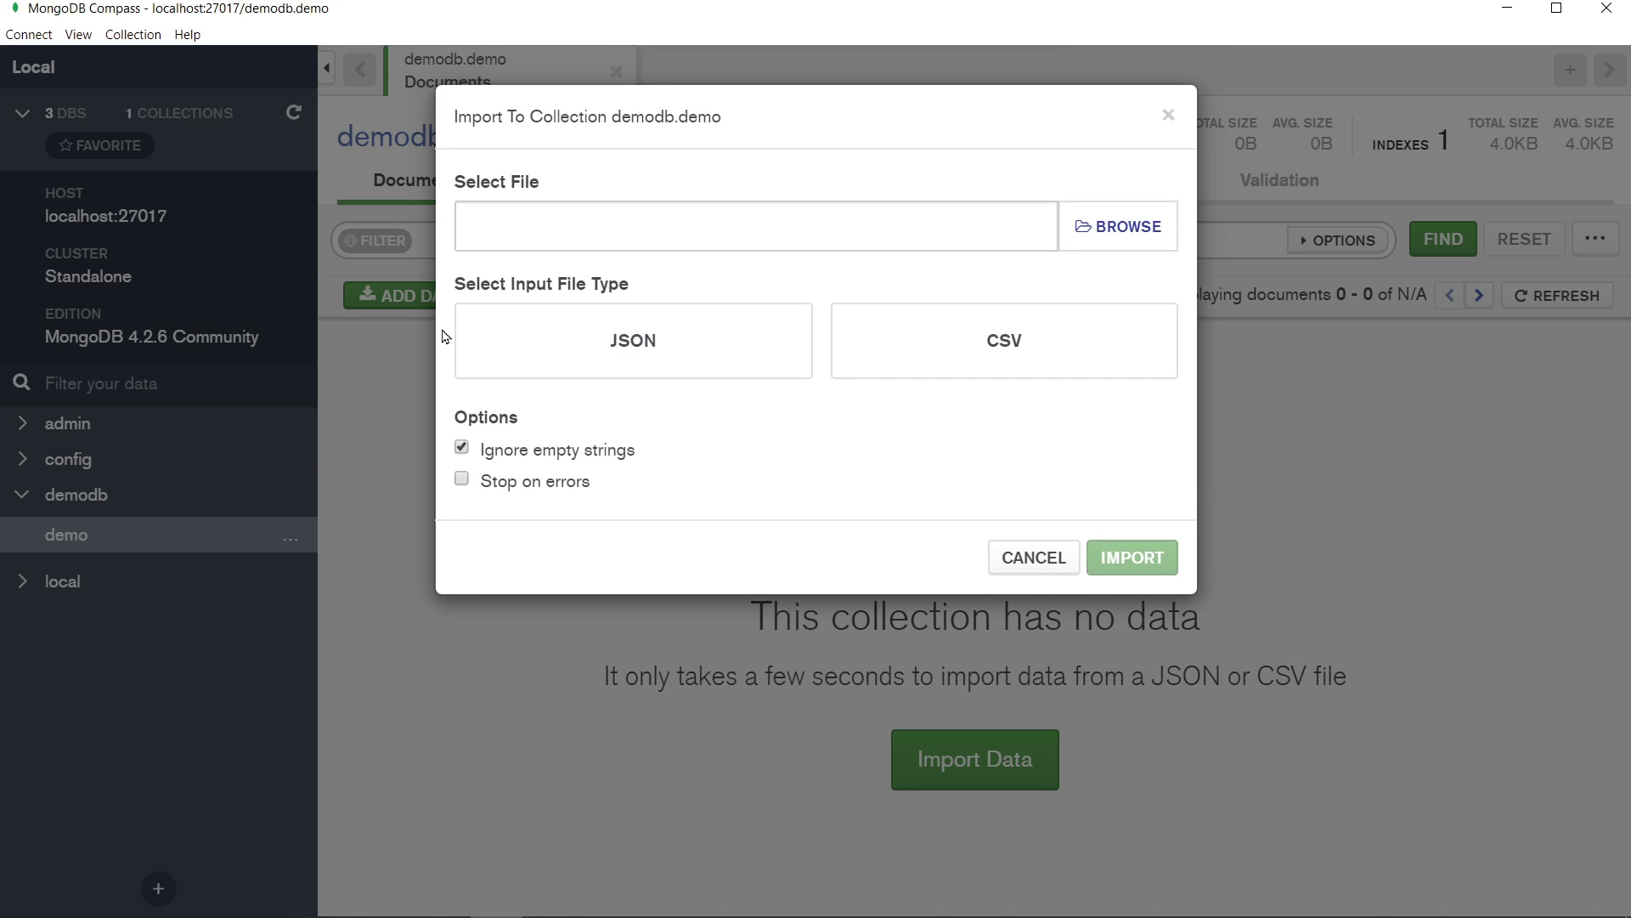
click(1143, 243)
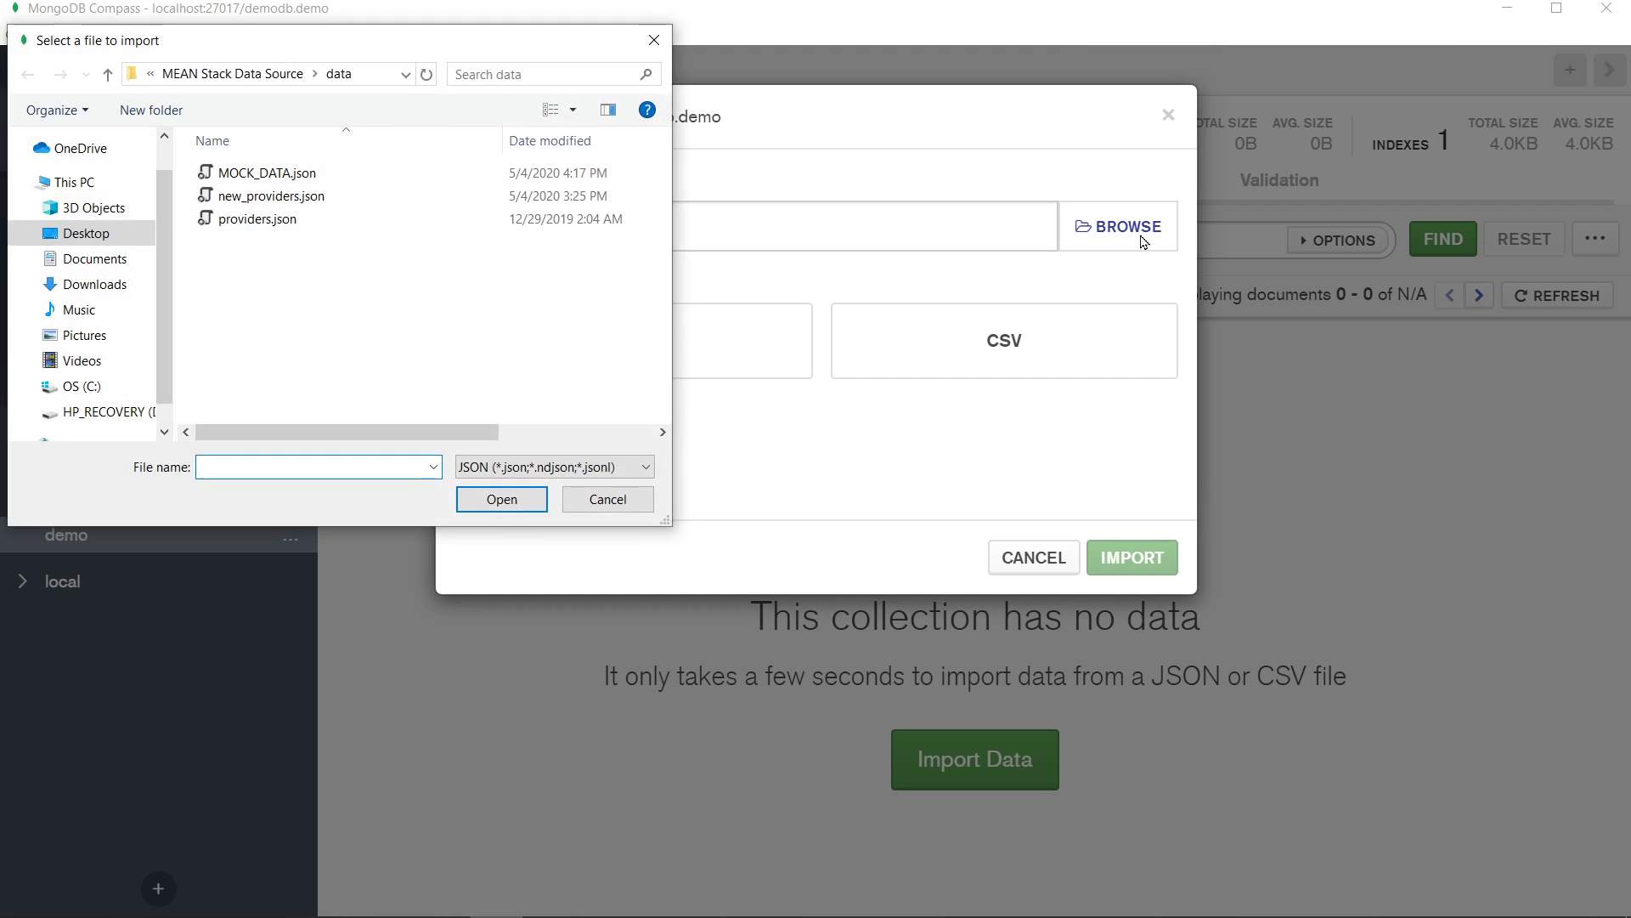
double_click(267, 172)
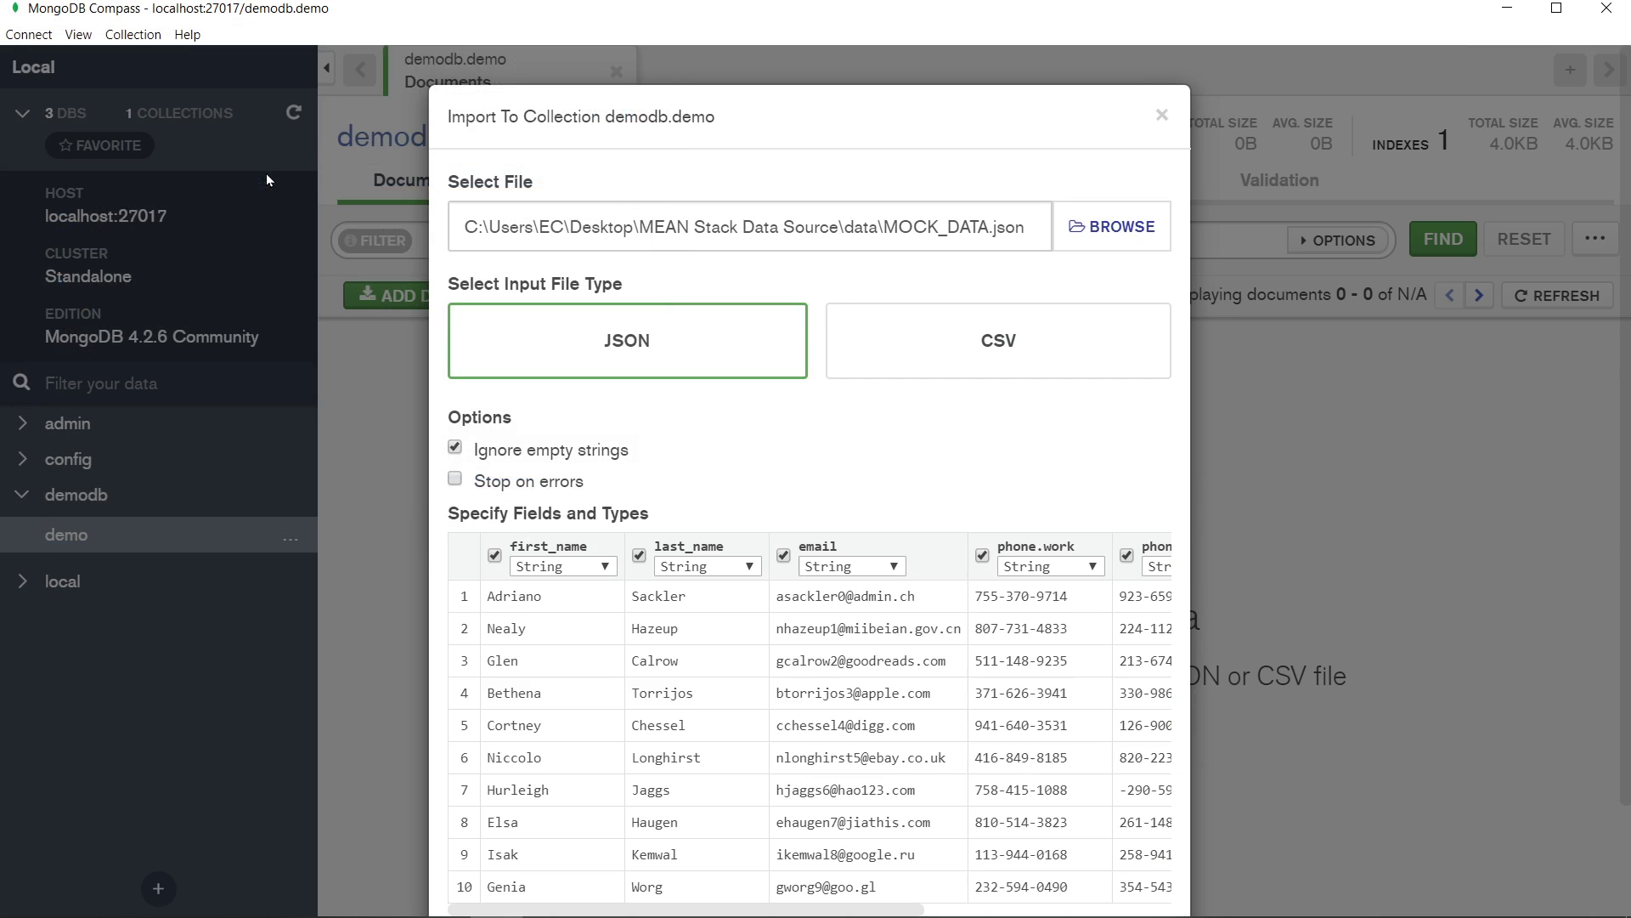
click(677, 345)
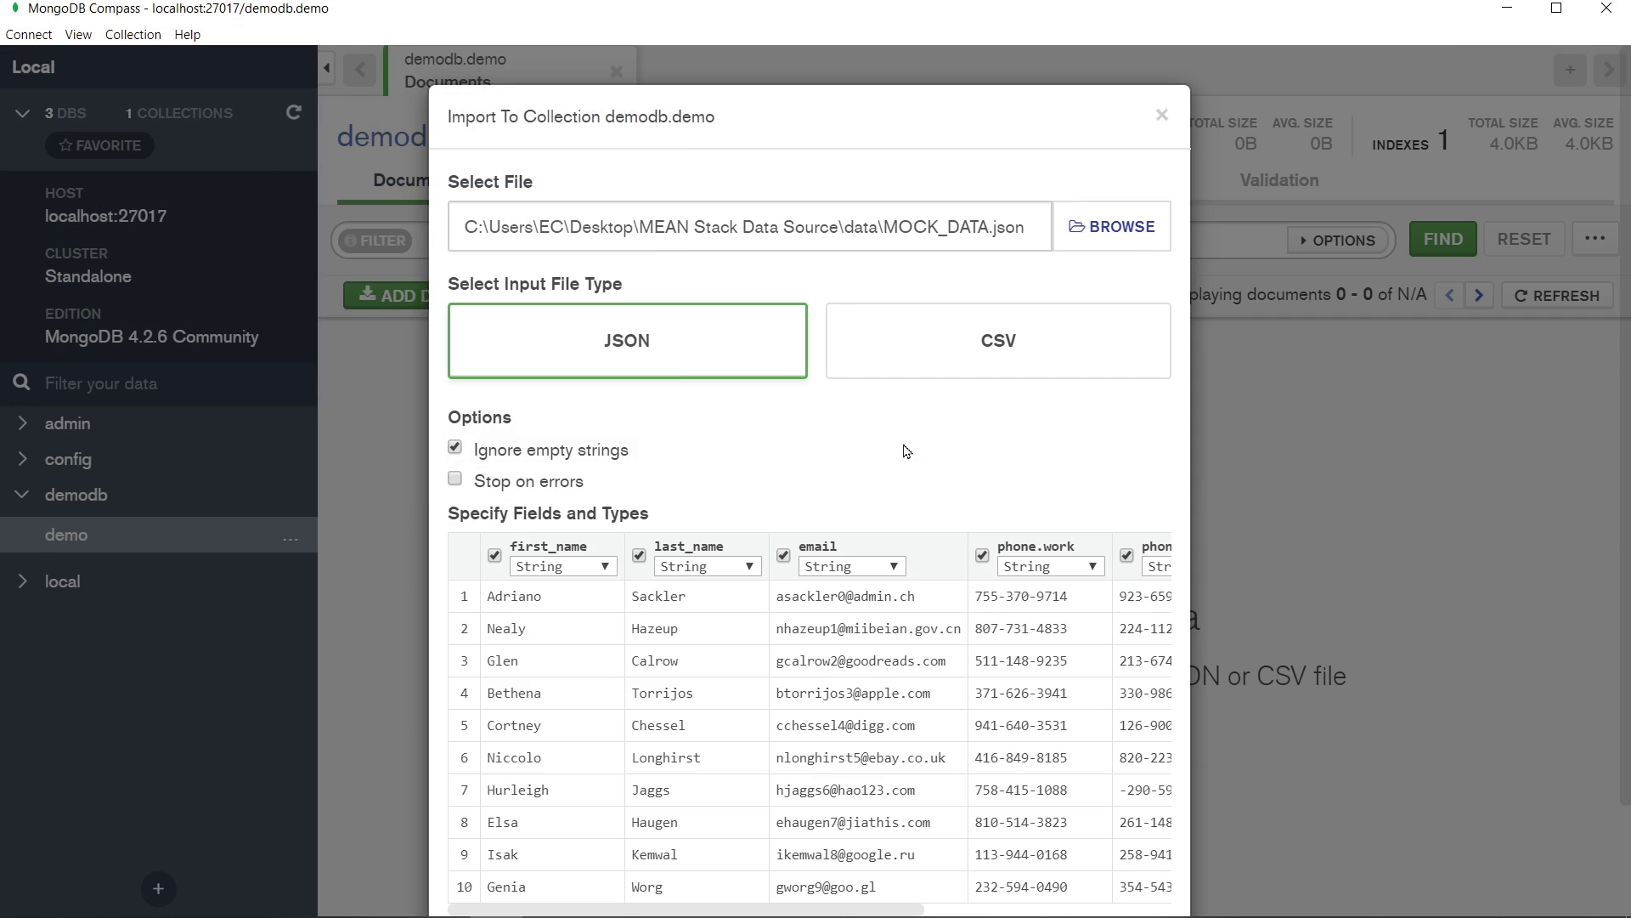
Enable Stop on errors, import the MOCK_DATA.json records with all fields included, and close the import dialog when done
scroll(748, 440, down, 2)
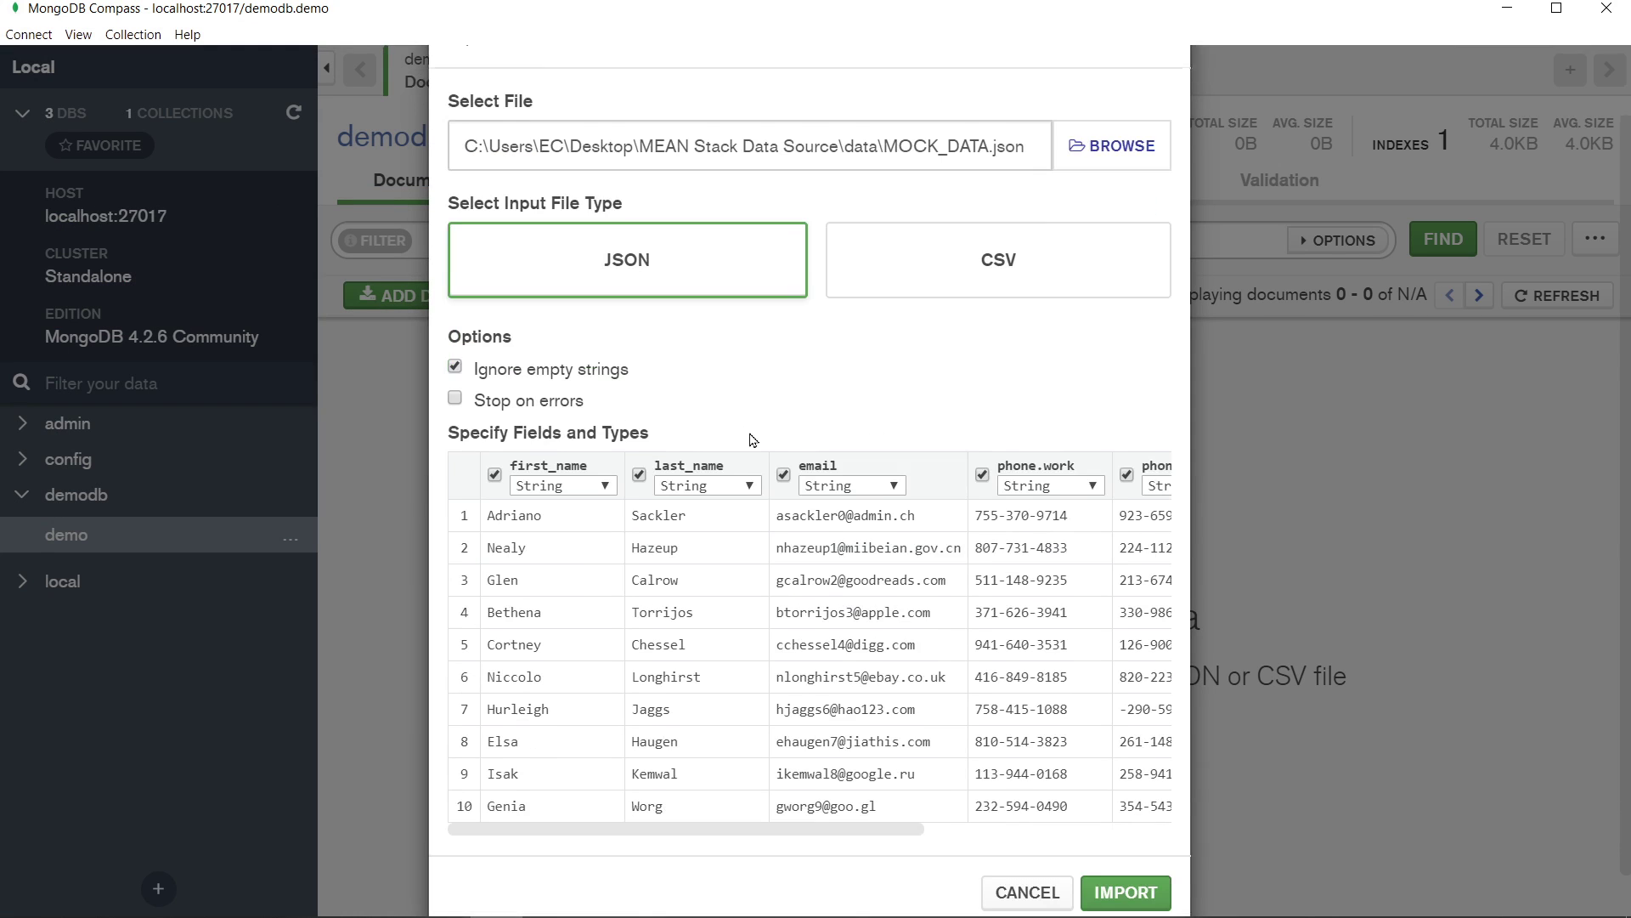
click(456, 374)
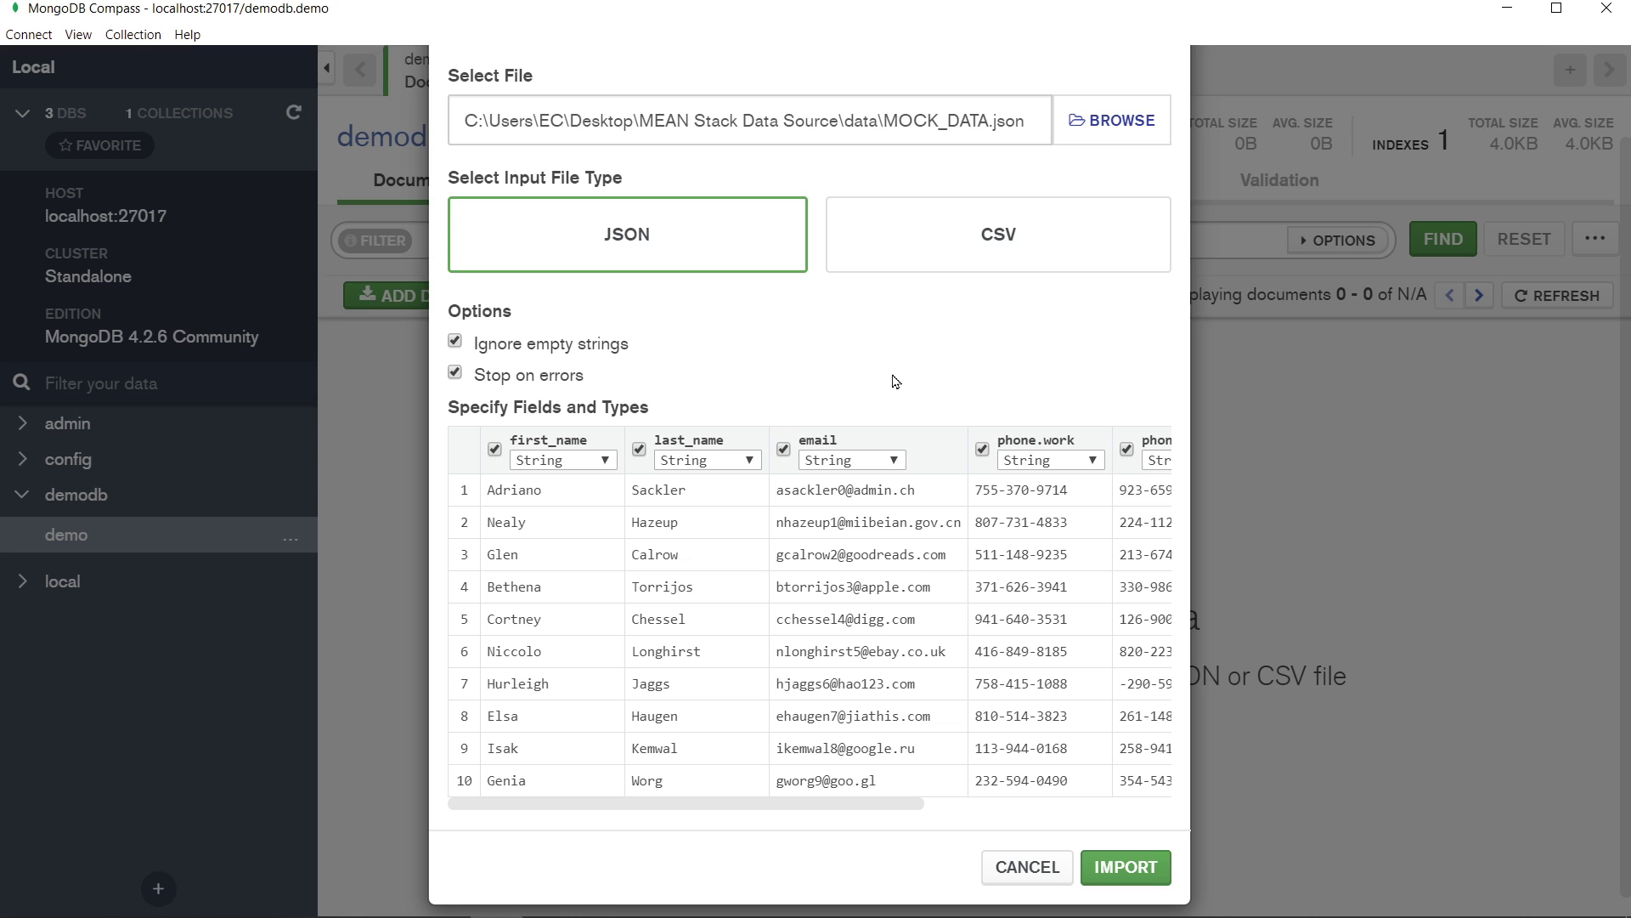
click(1113, 867)
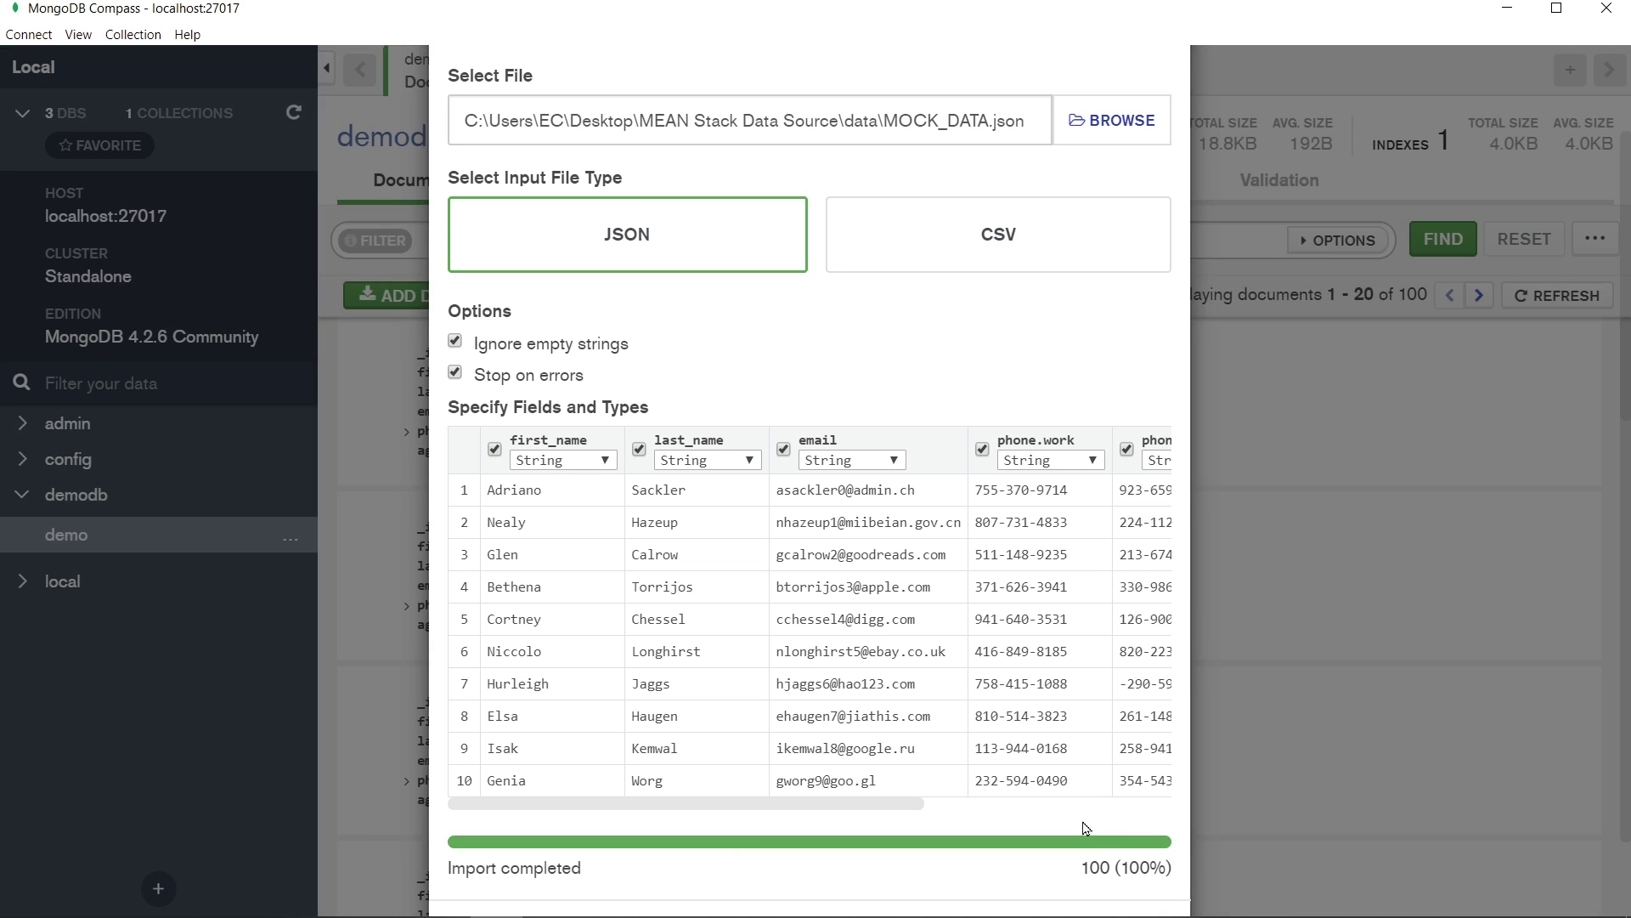
scroll(1062, 807, down, 1)
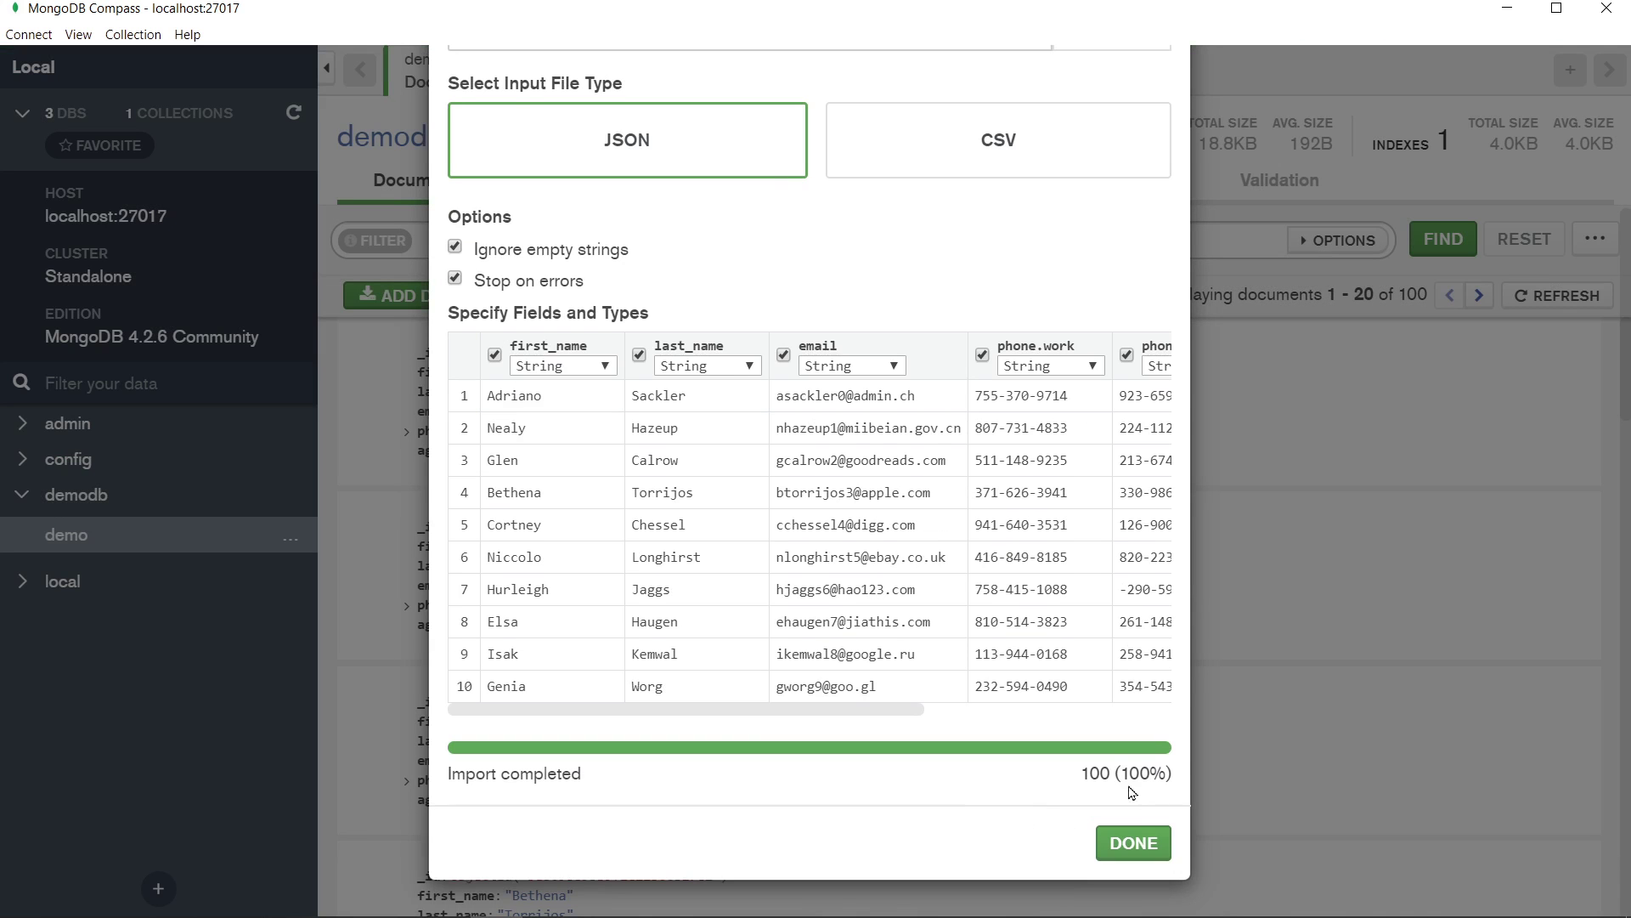
click(1135, 842)
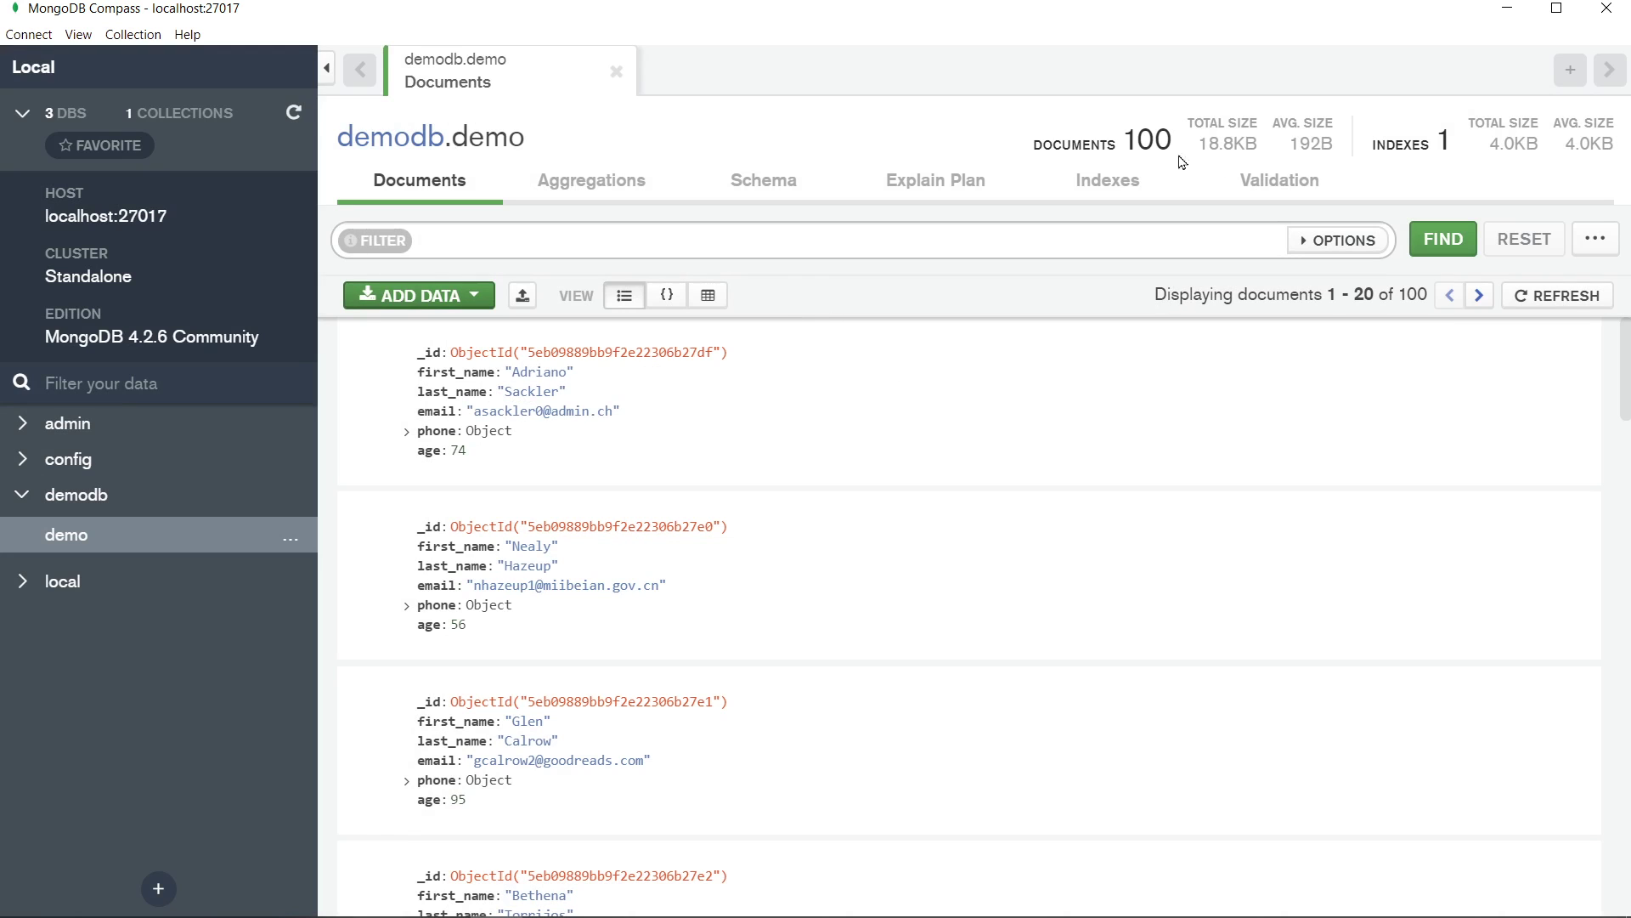
Check the demo collection's document count, look at its second page of documents, and briefly view its Aggregations before returning to Documents
drag(1126, 140, 1177, 142)
click(1019, 287)
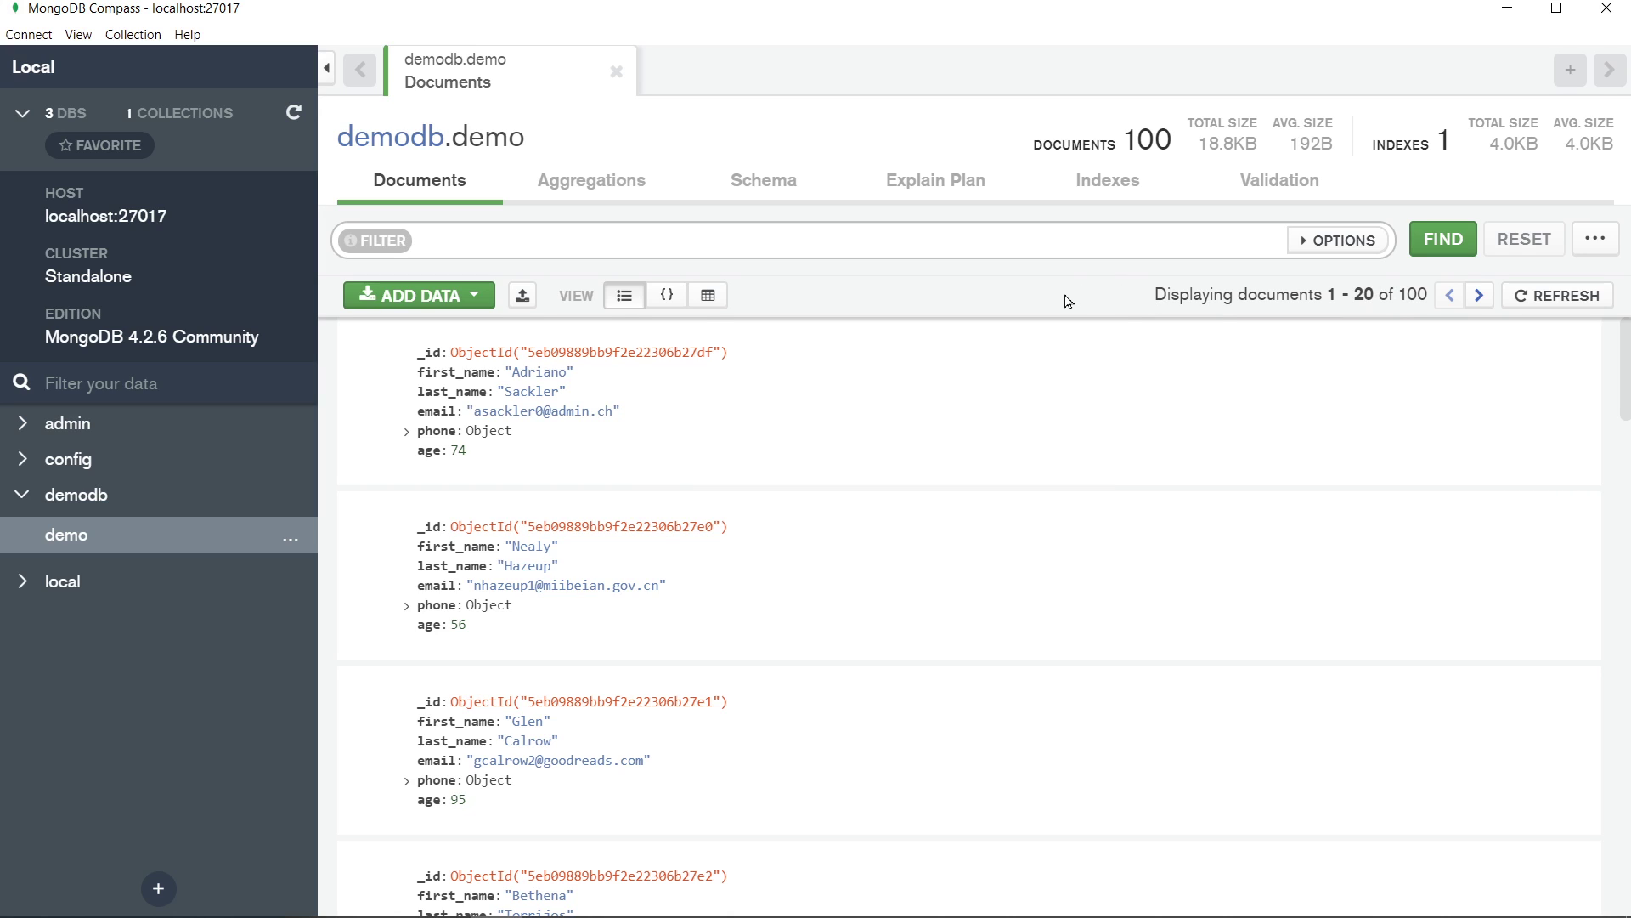
click(1479, 295)
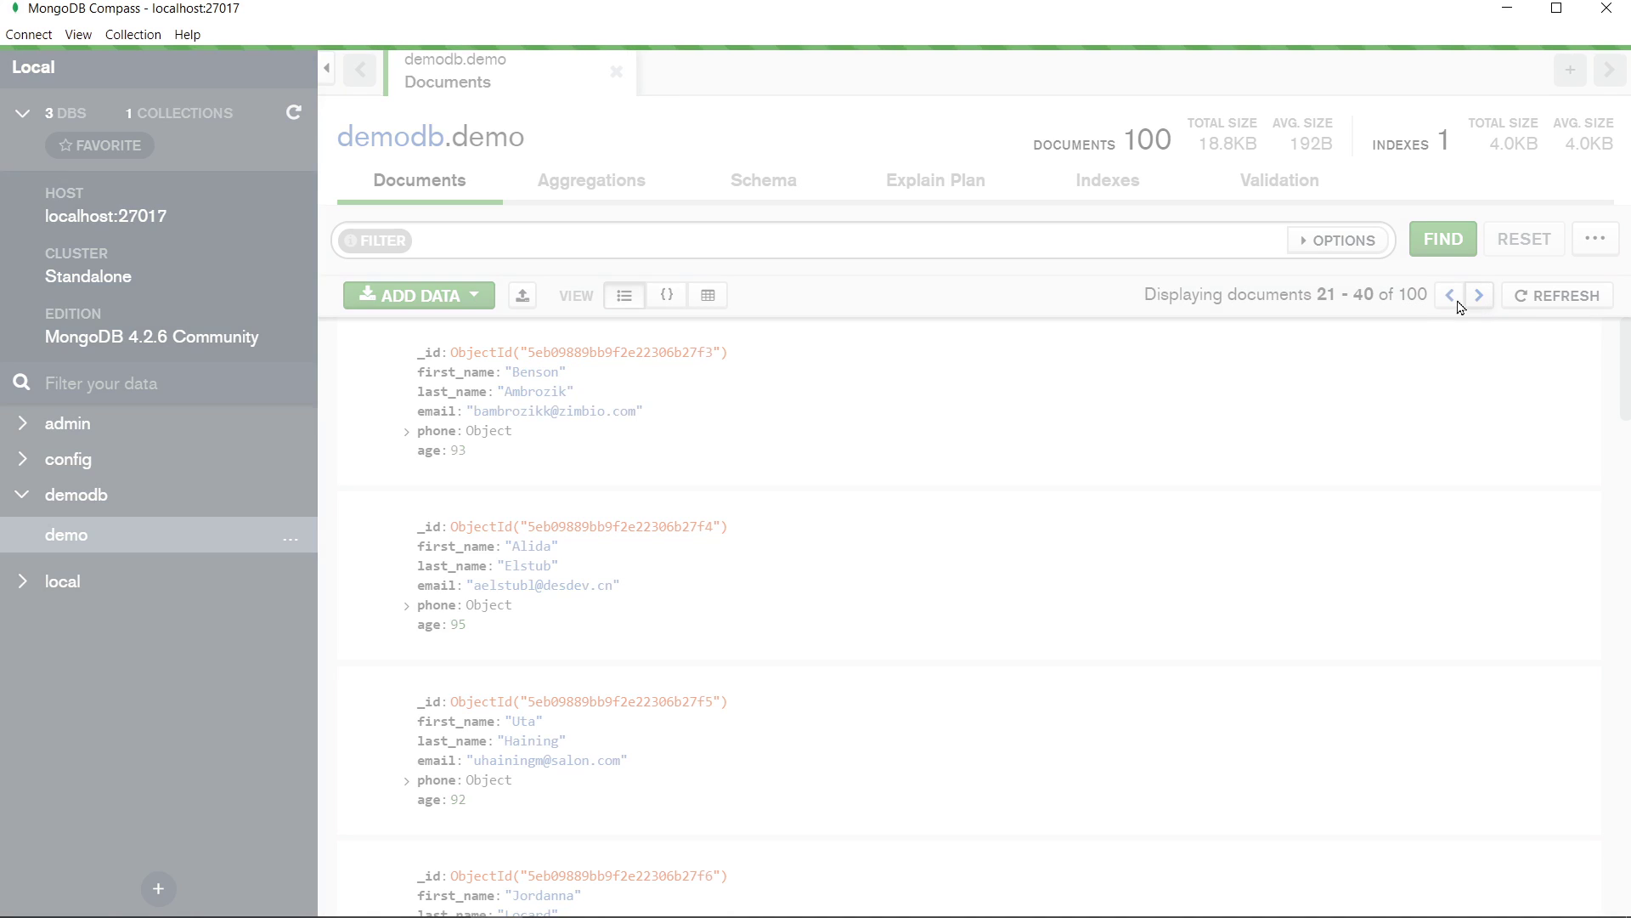
click(1451, 297)
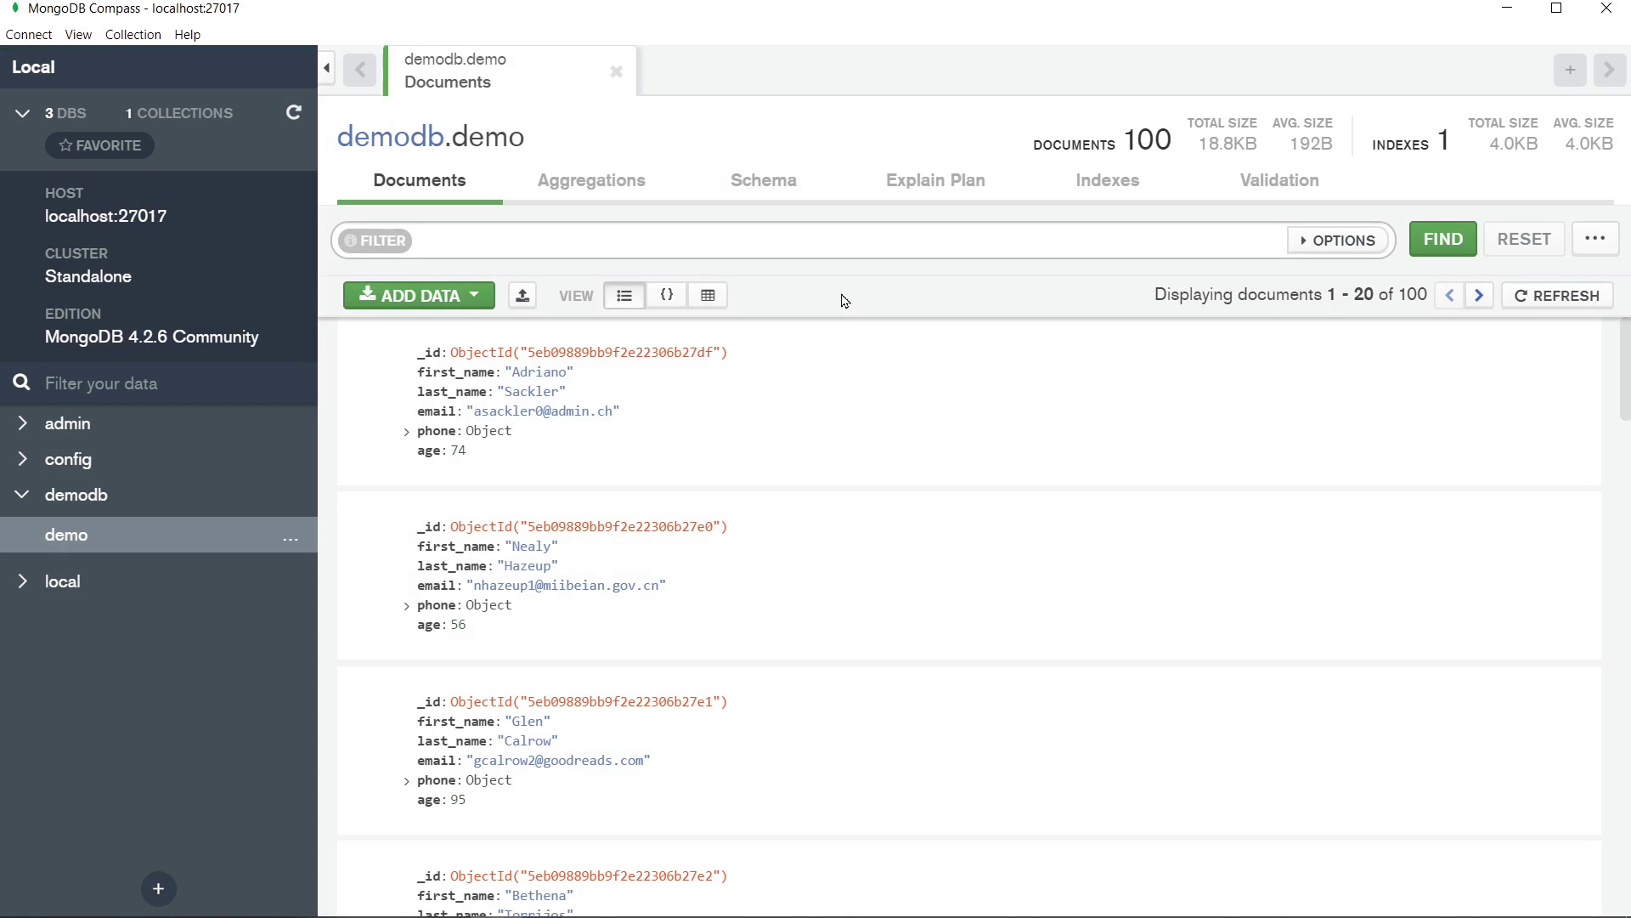
mouse_move(850, 418)
click(593, 192)
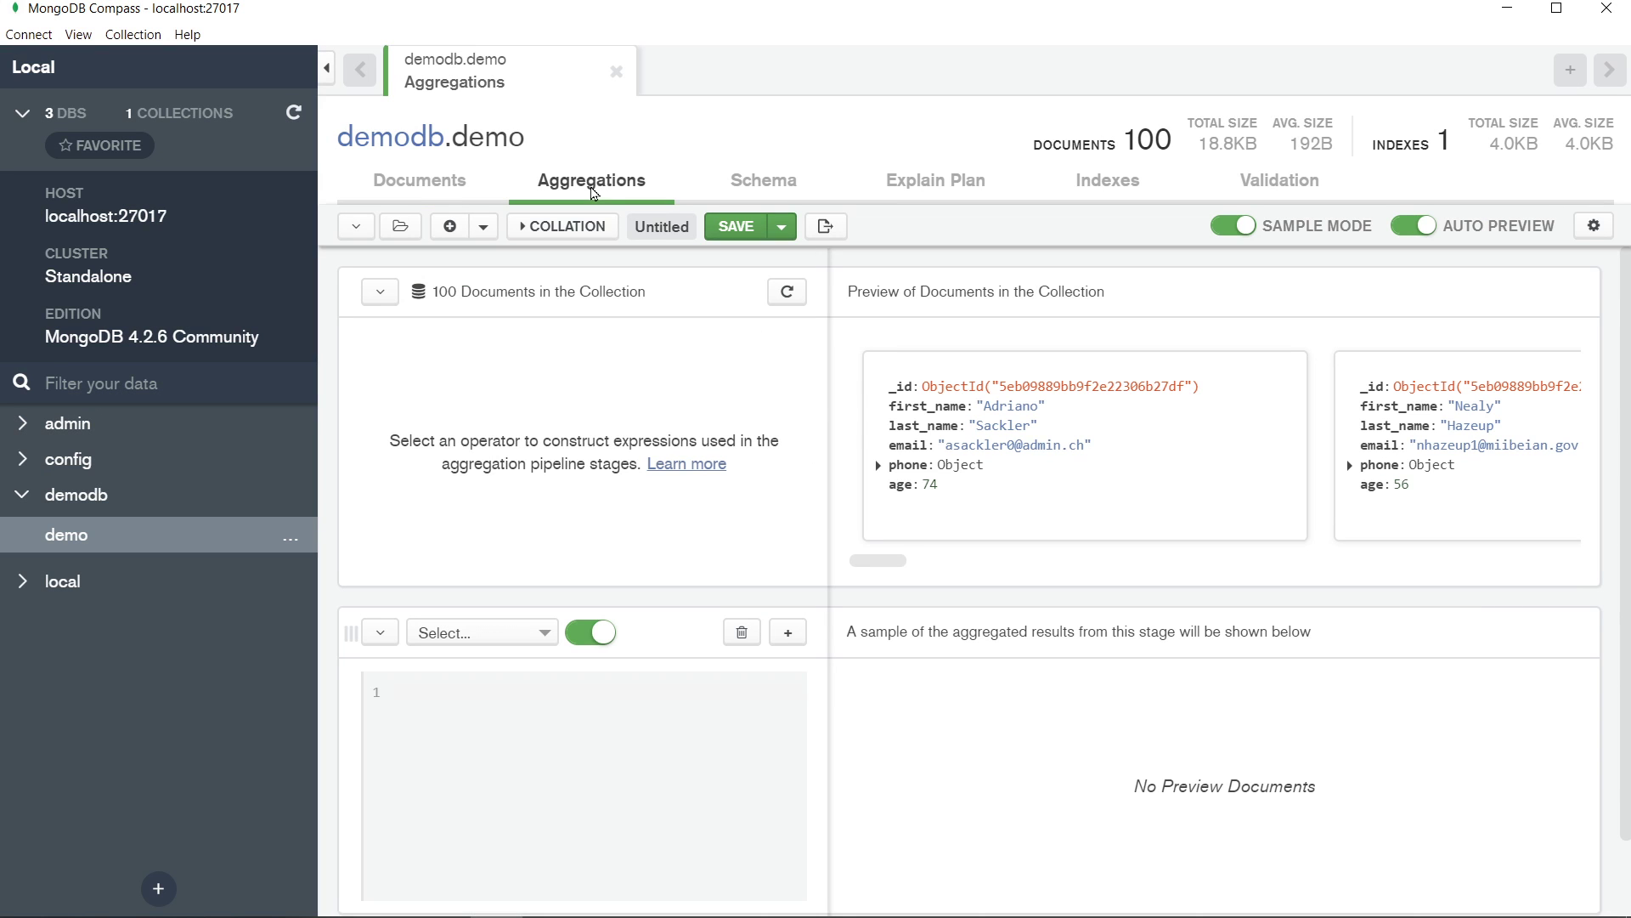
click(433, 191)
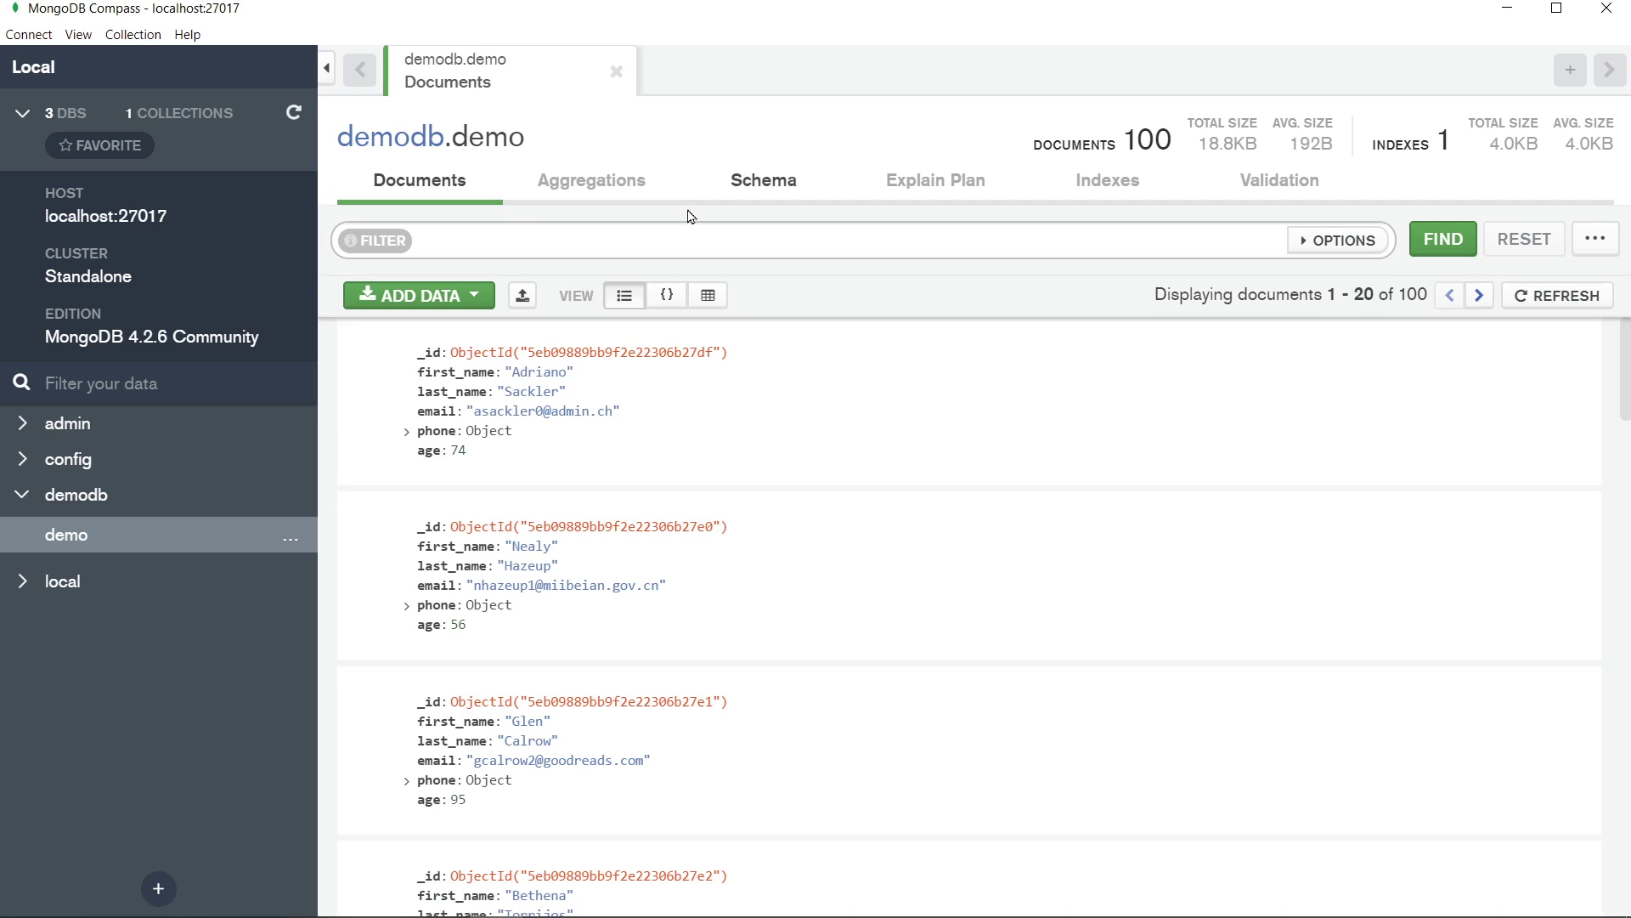
click(497, 236)
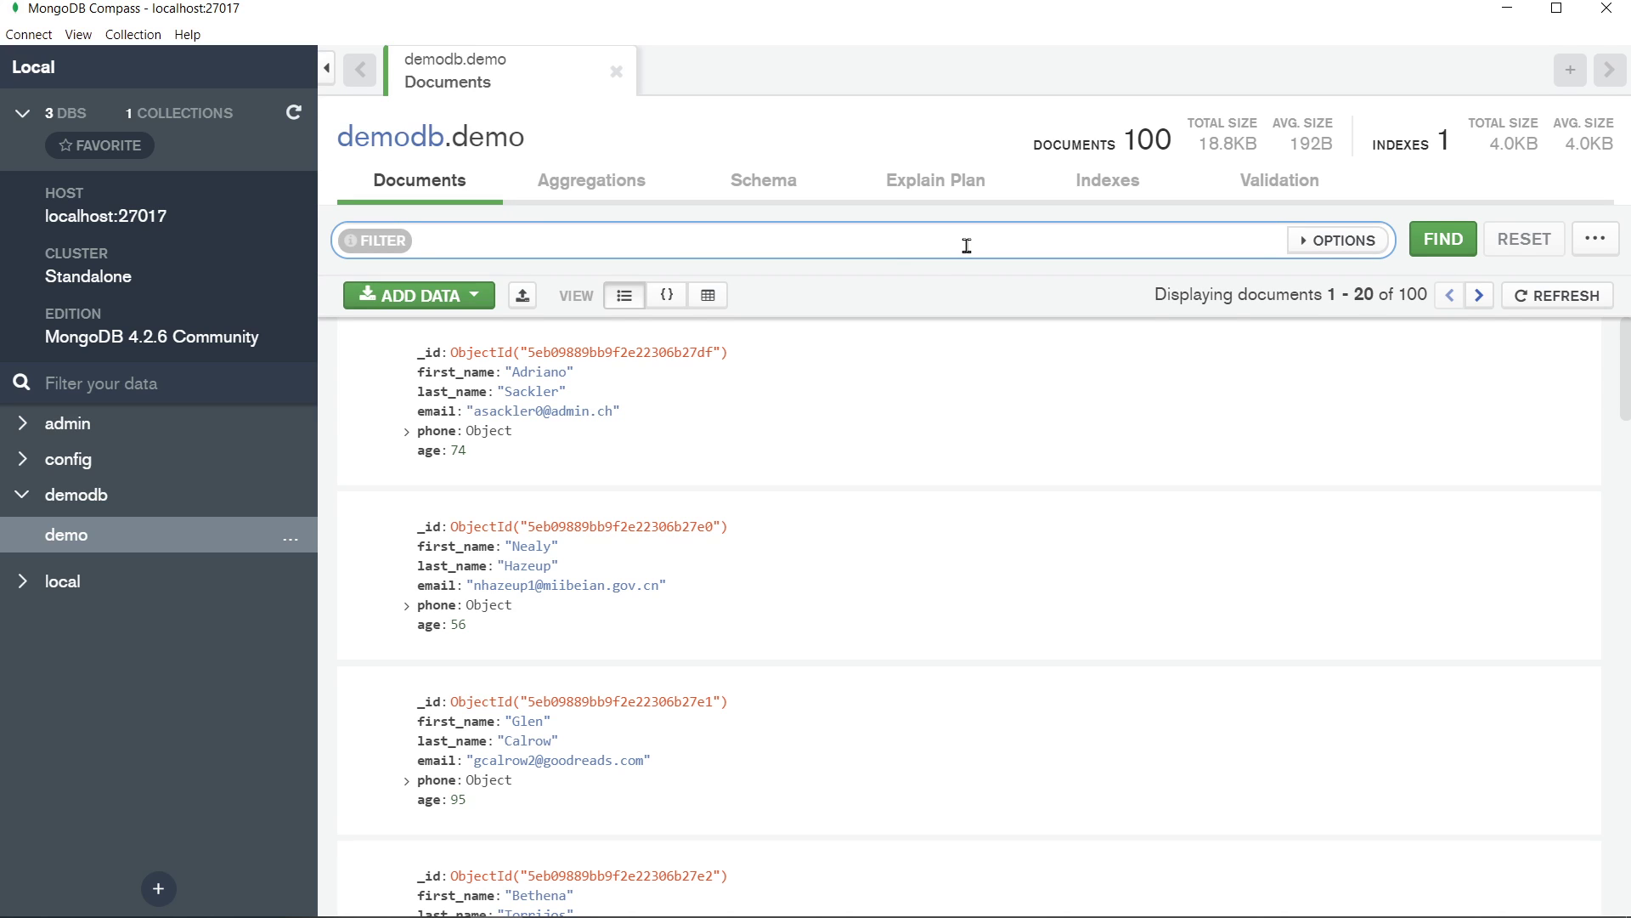
click(942, 296)
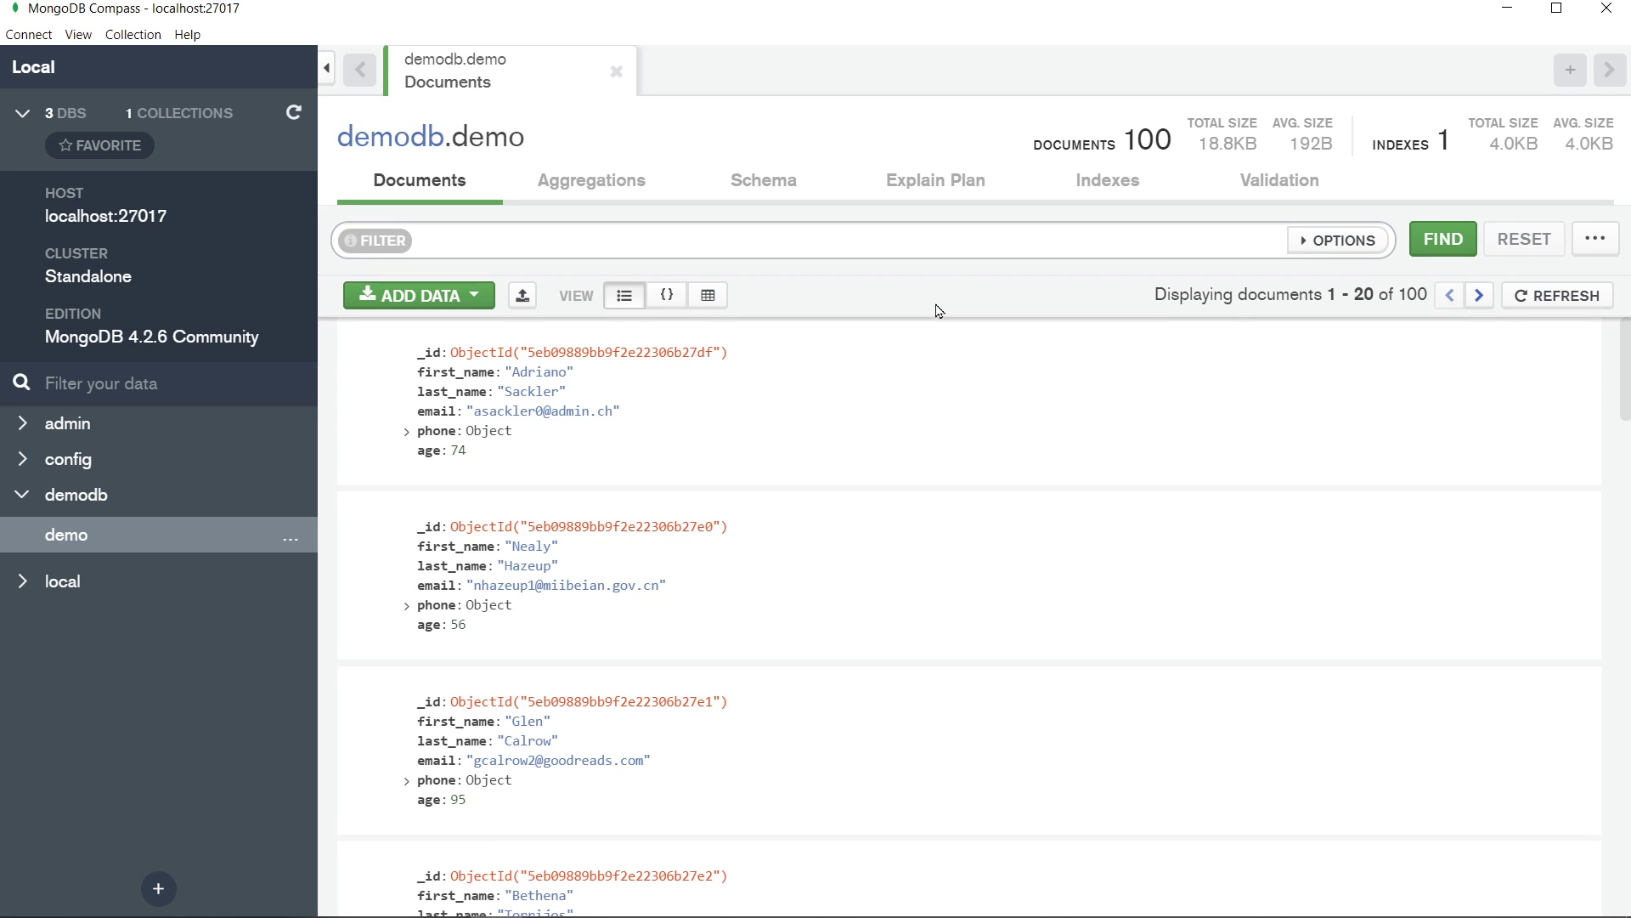
Insert a new document into the demo collection containing only the pre-generated _id
click(465, 298)
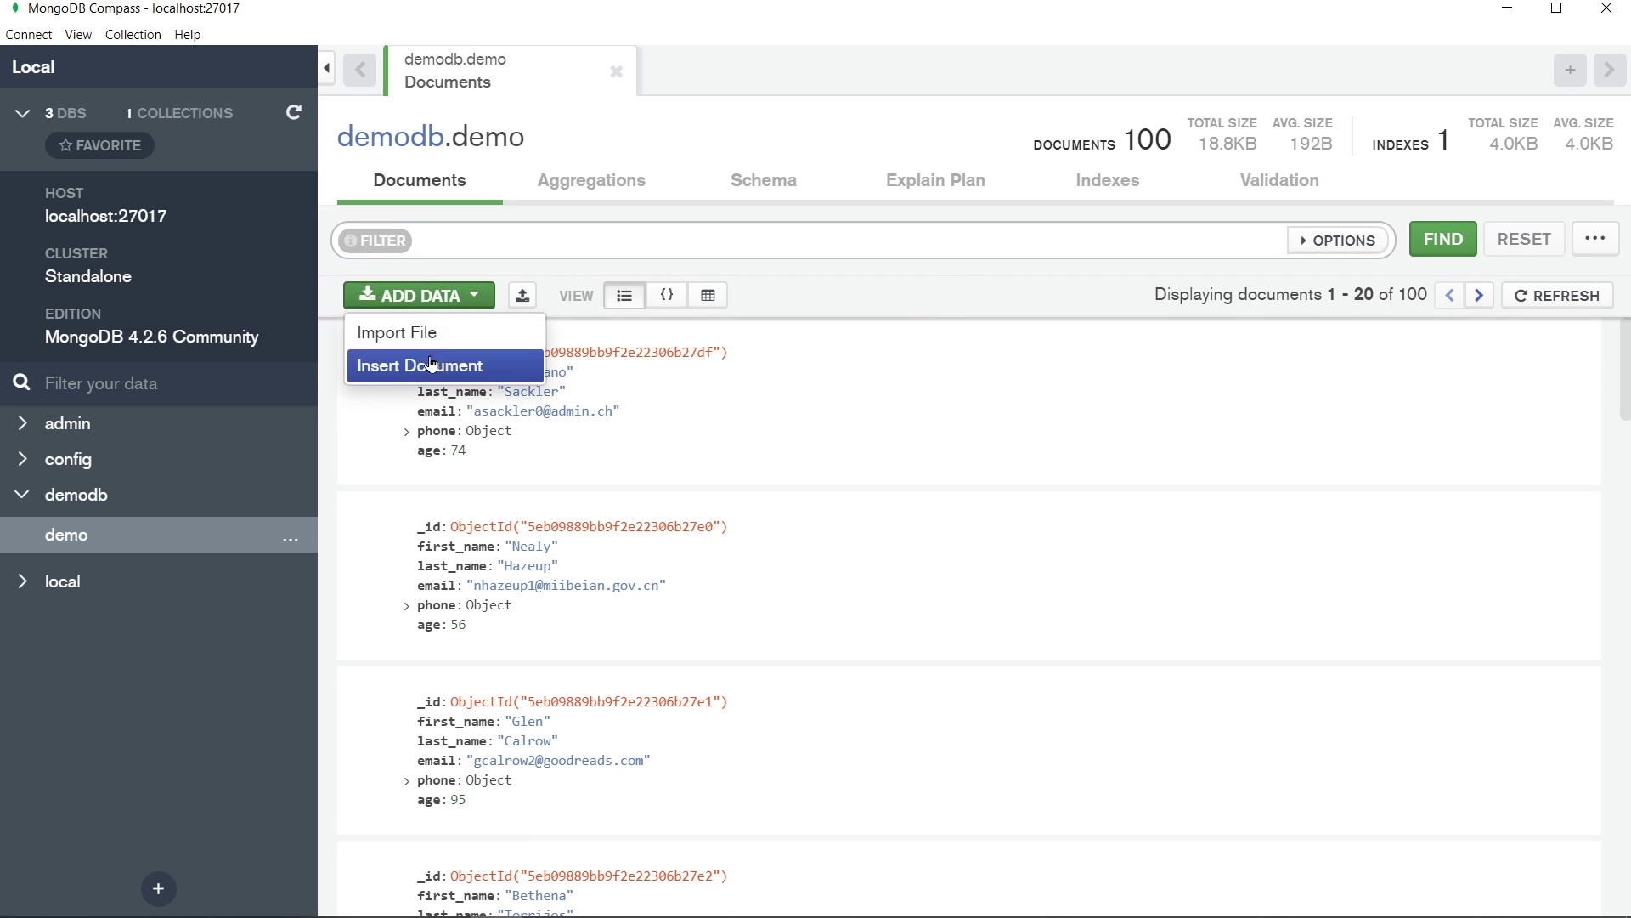
click(433, 367)
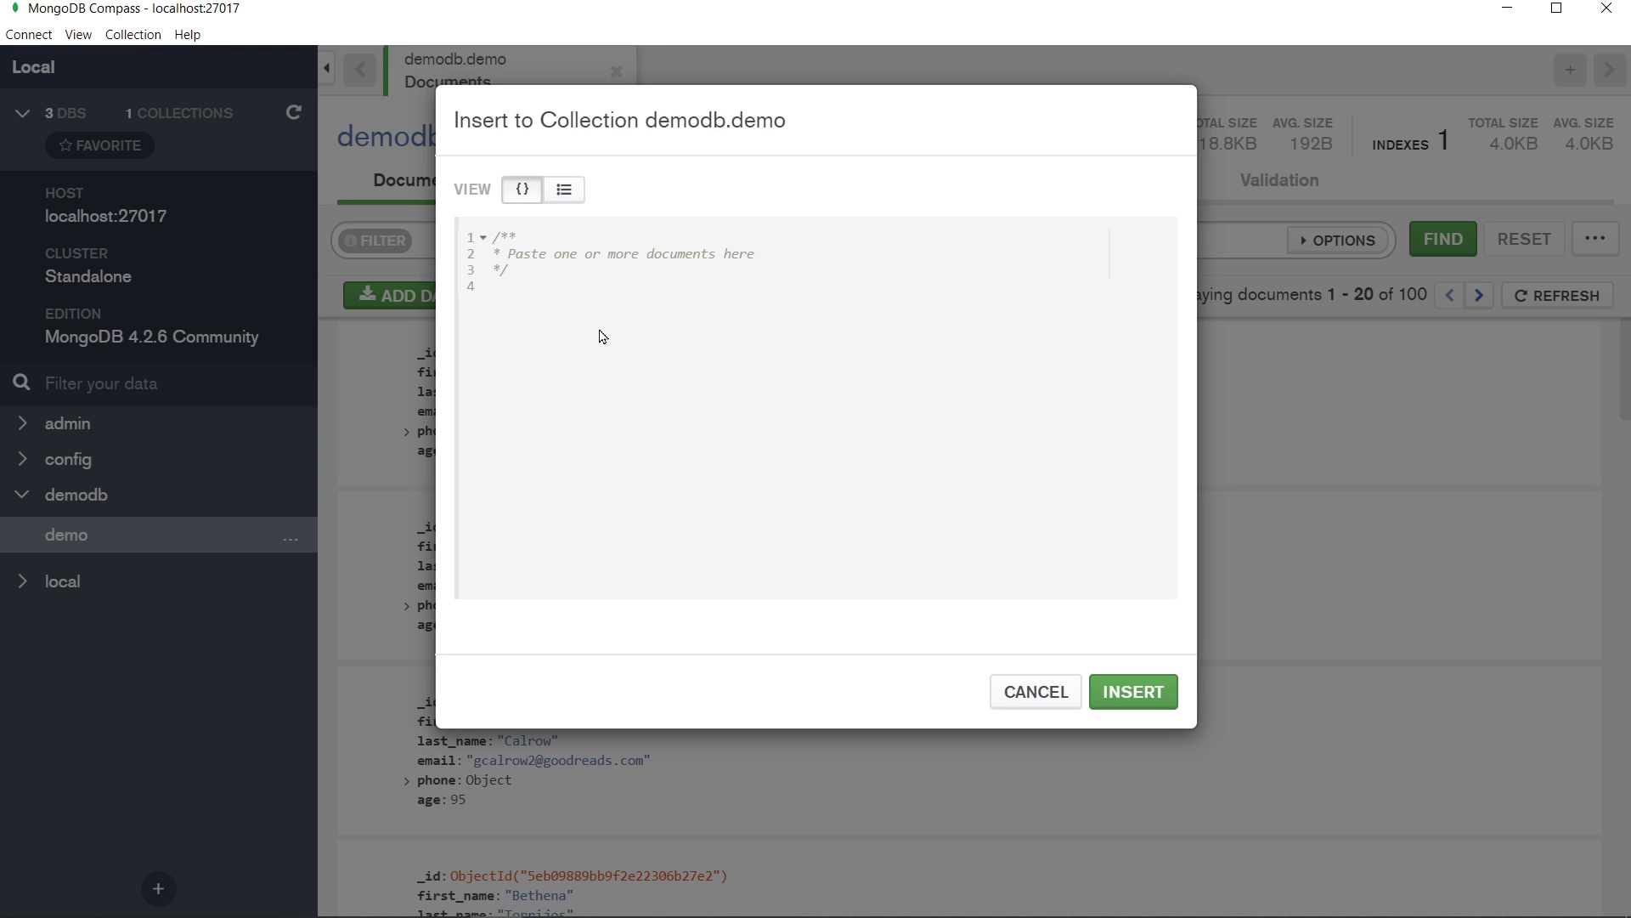
text({"_id":{"$oid":"5eb098b2508beb94dd4b4939"}})
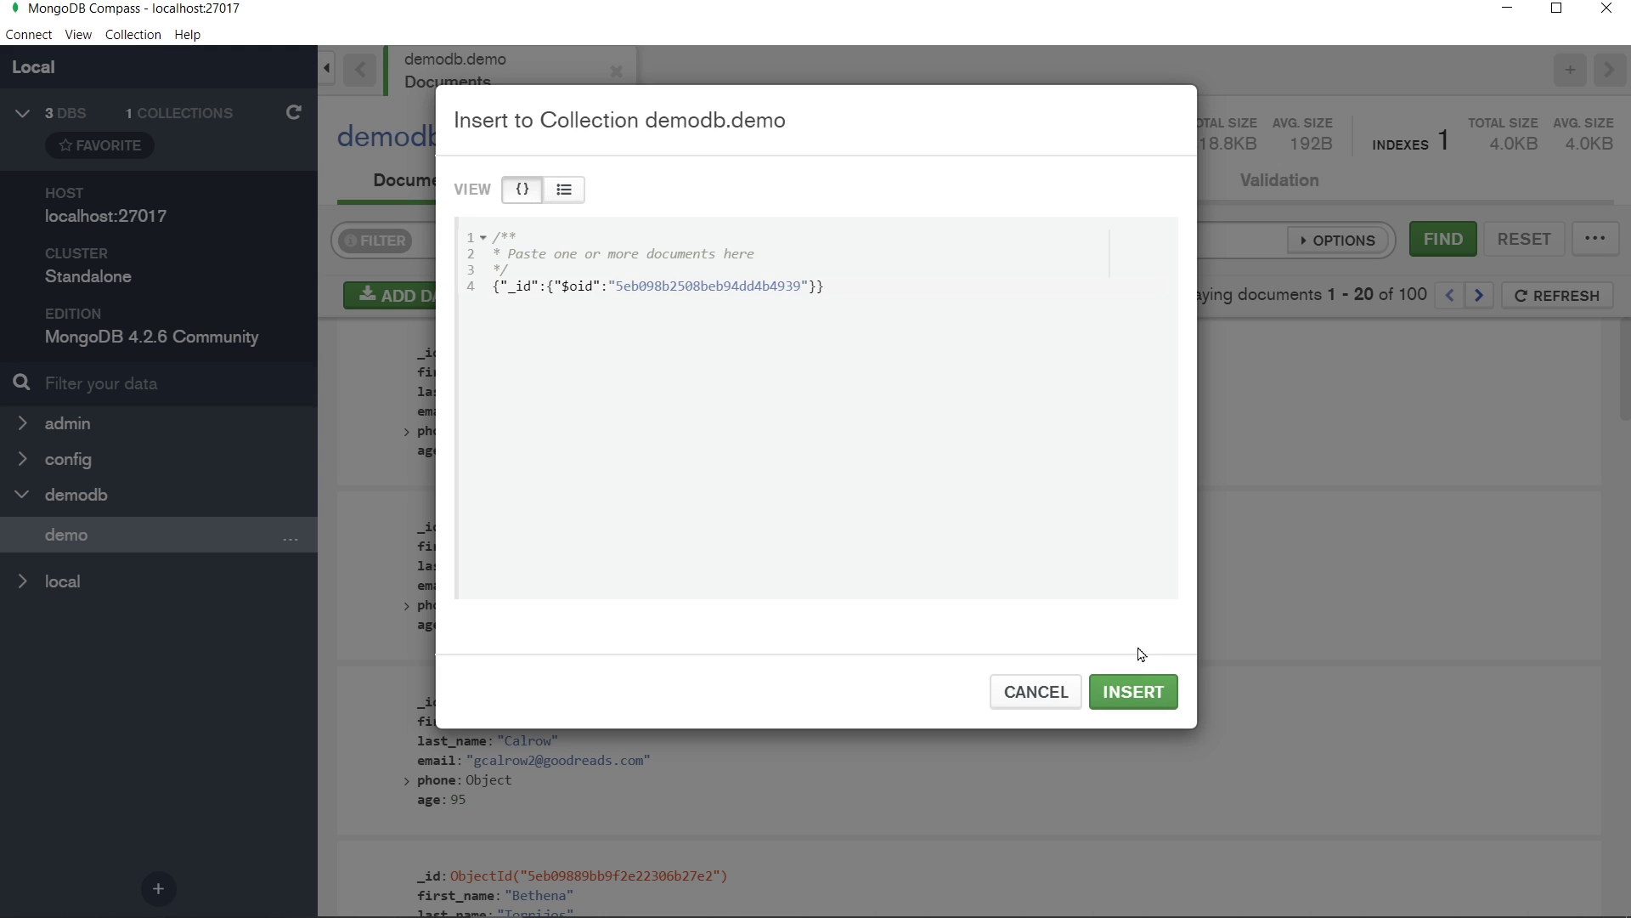
click(1139, 684)
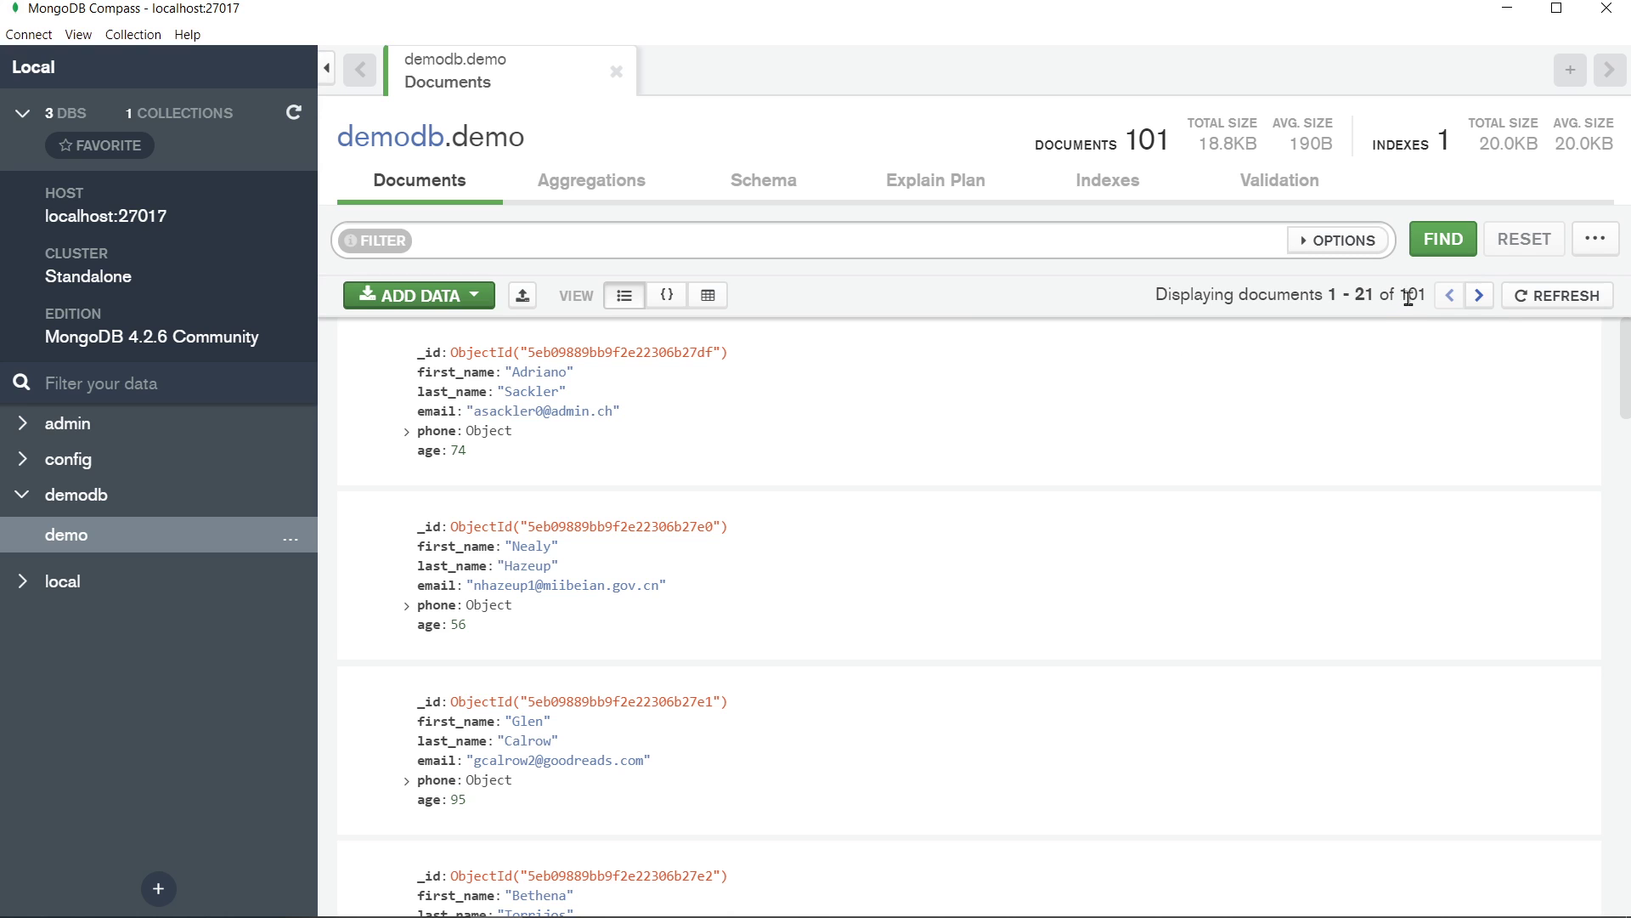
In the demo collection's last document, add a string field called name after _id, enter a person's first name as its value, and save the update
click(1478, 295)
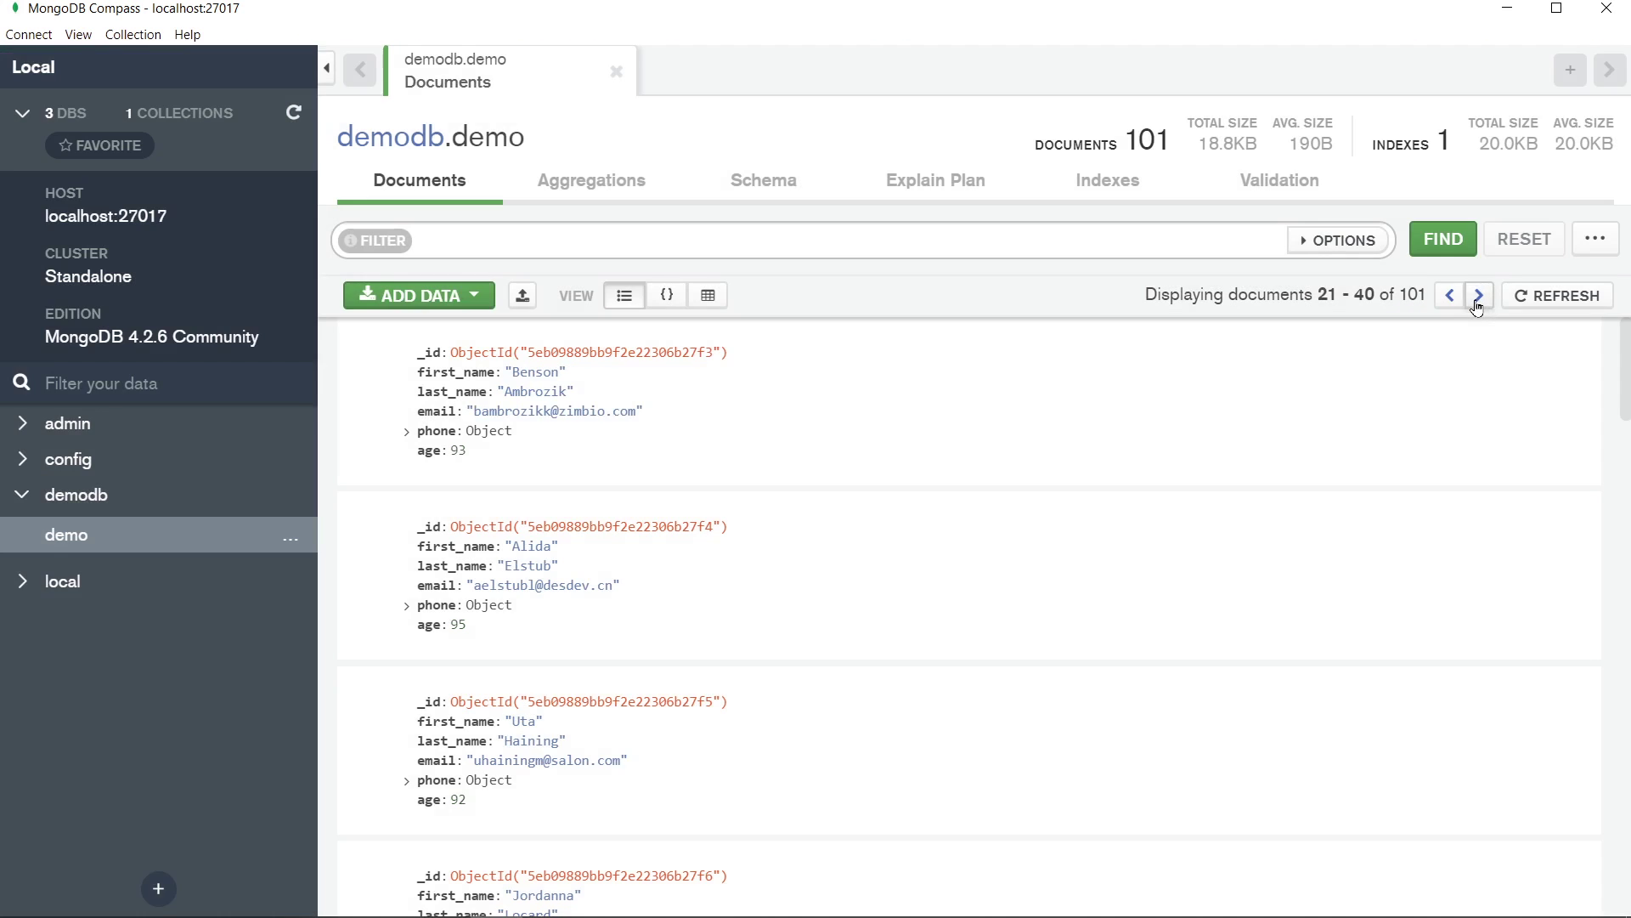
click(1477, 302)
click(1478, 299)
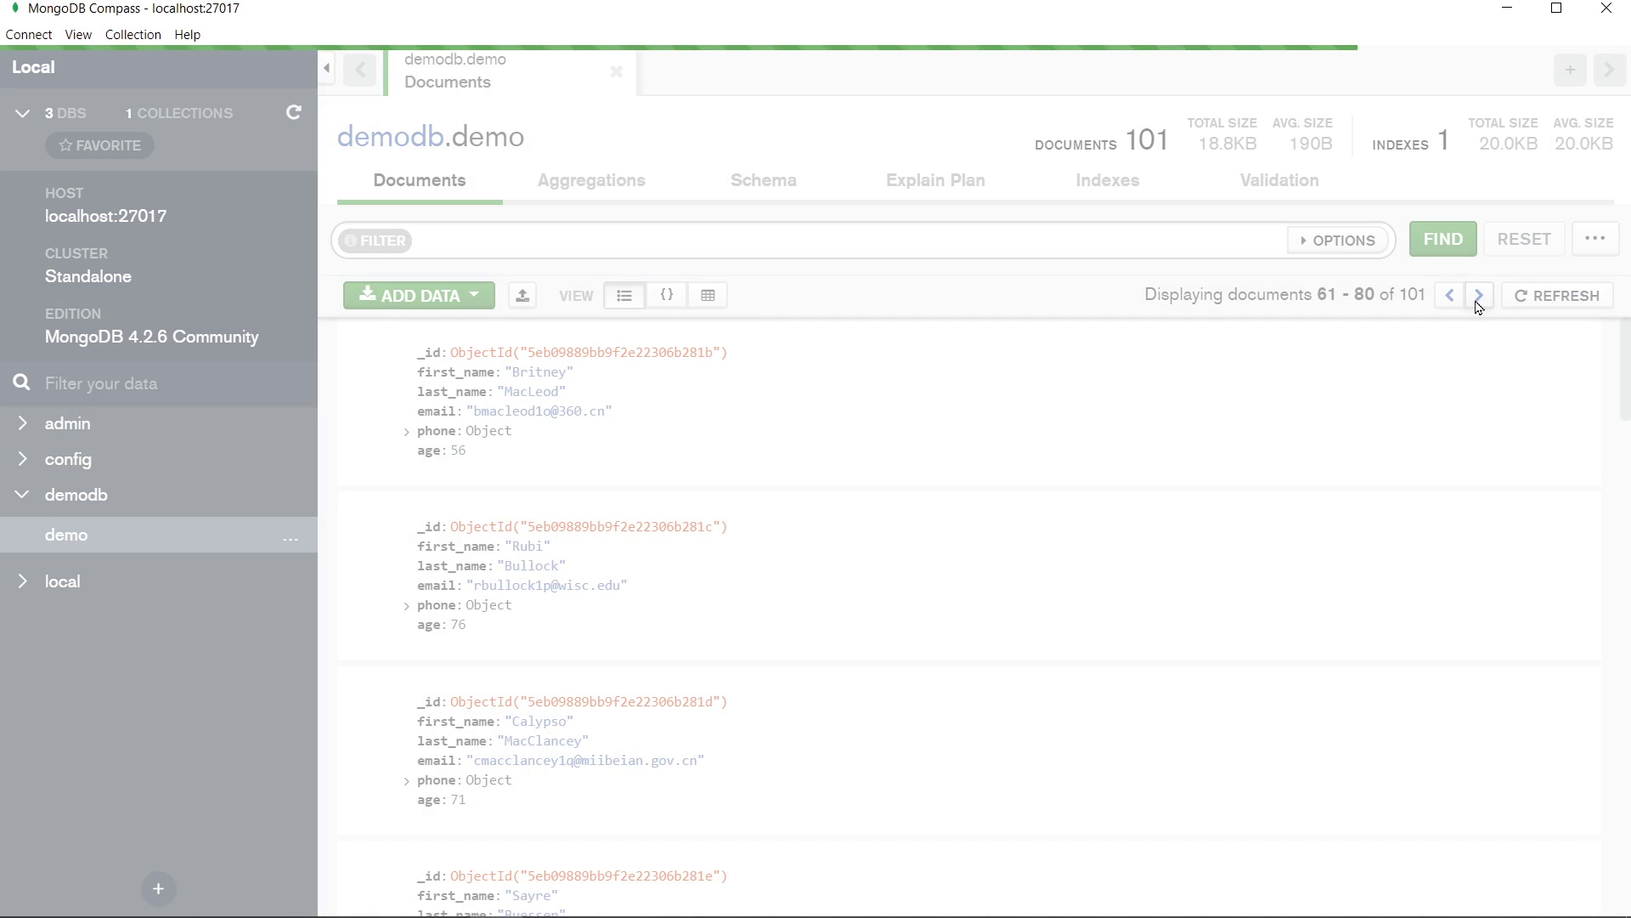
click(1479, 299)
click(1478, 299)
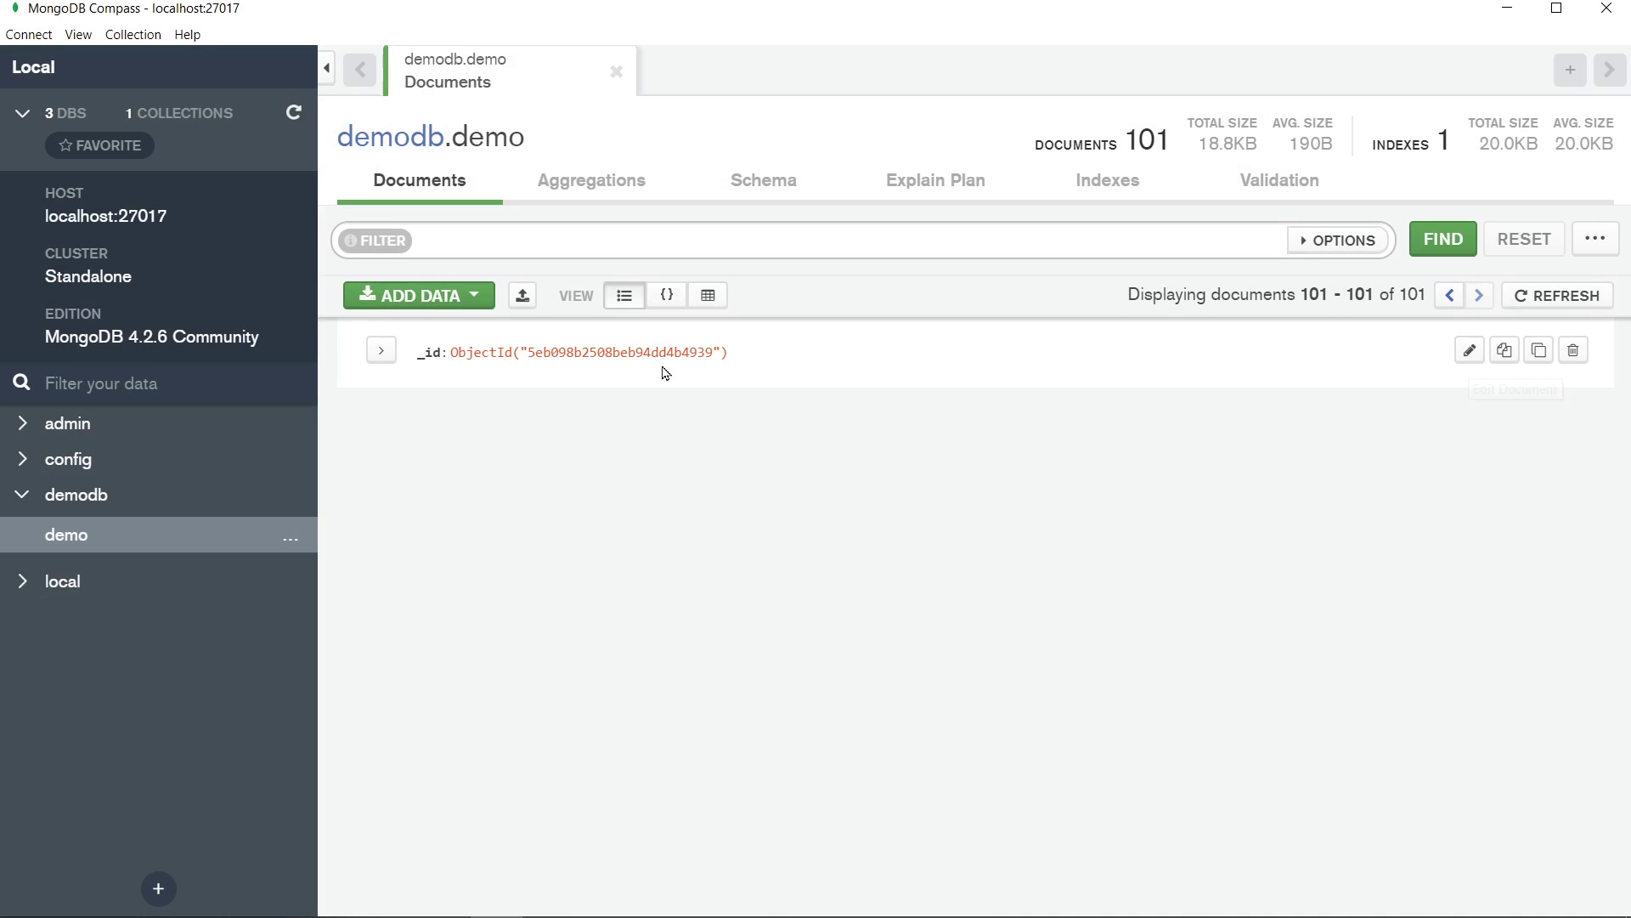
double_click(425, 354)
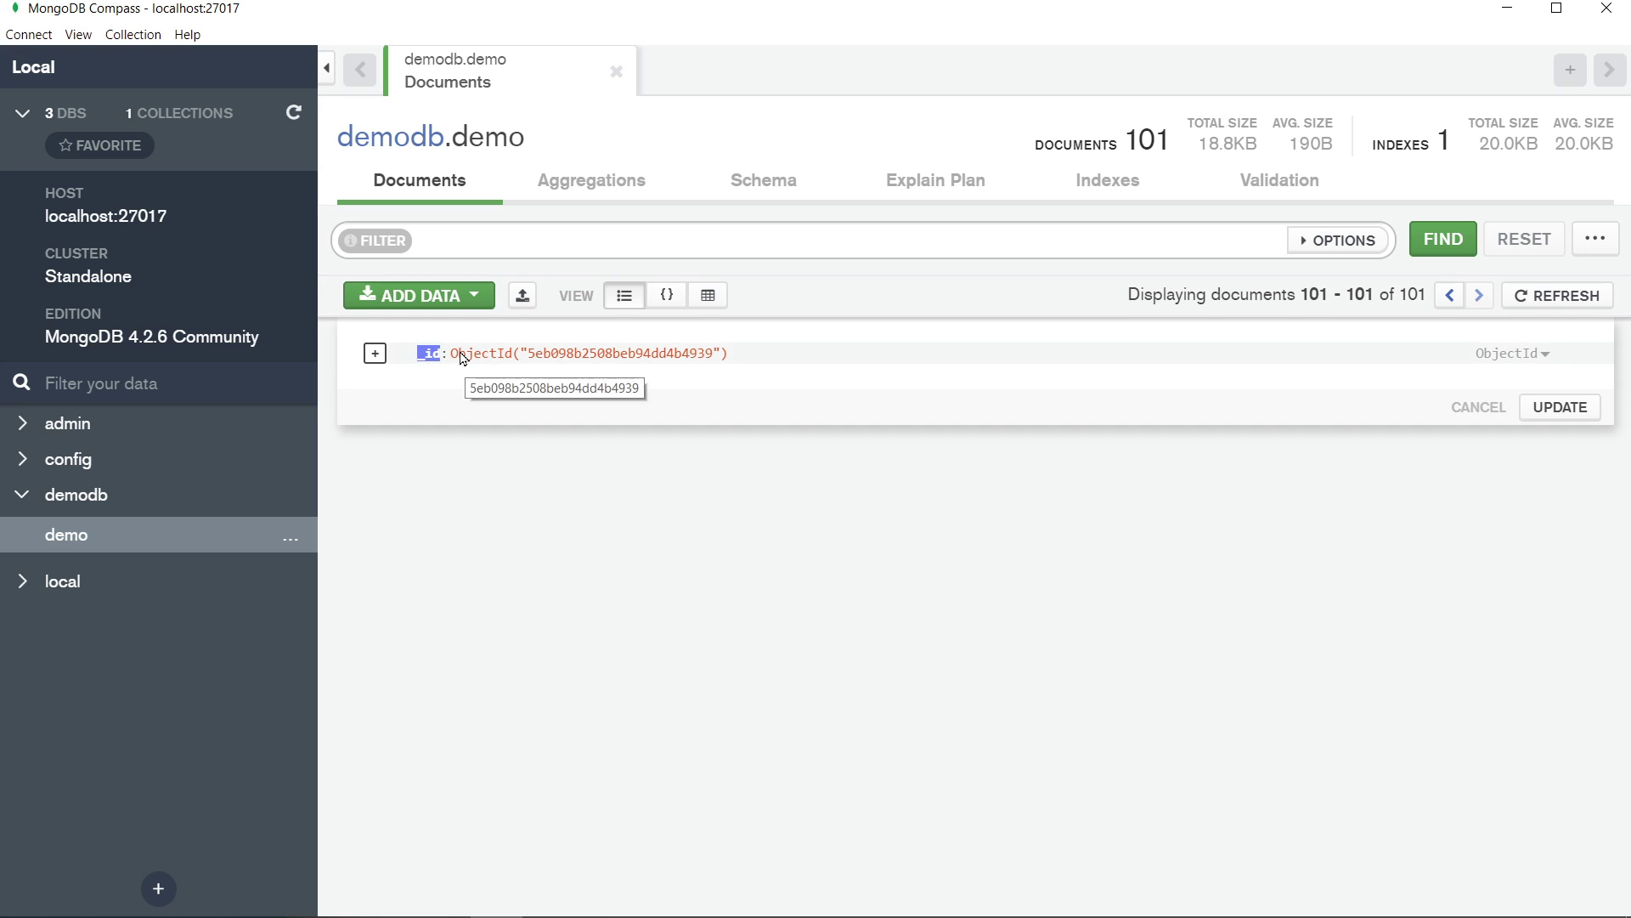
click(375, 359)
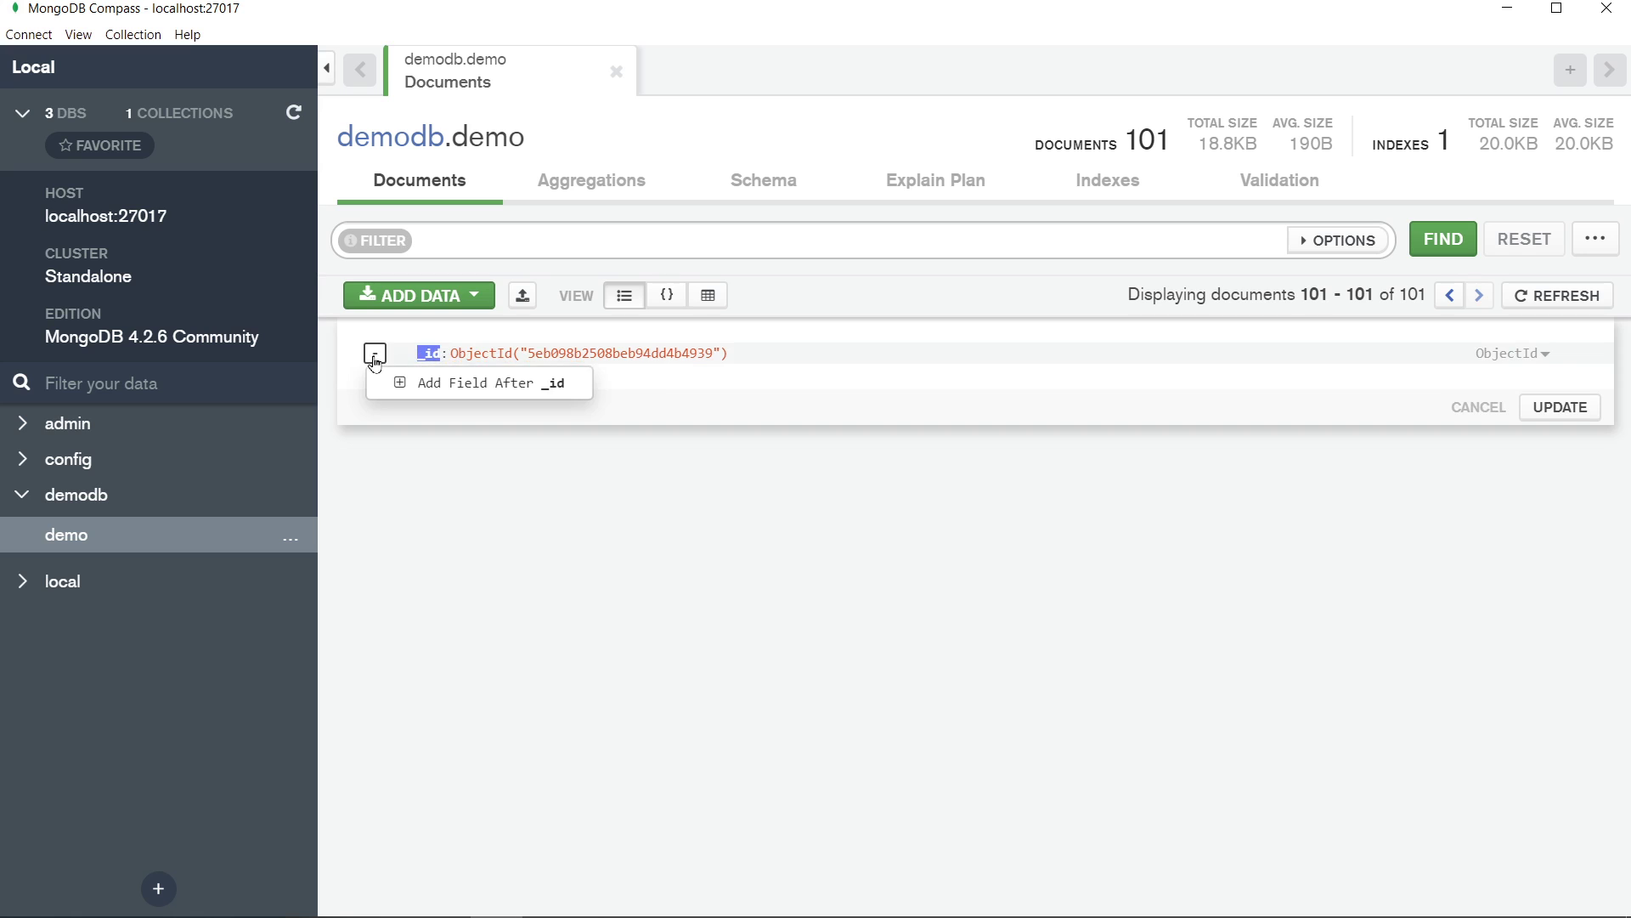
click(484, 389)
text(name)
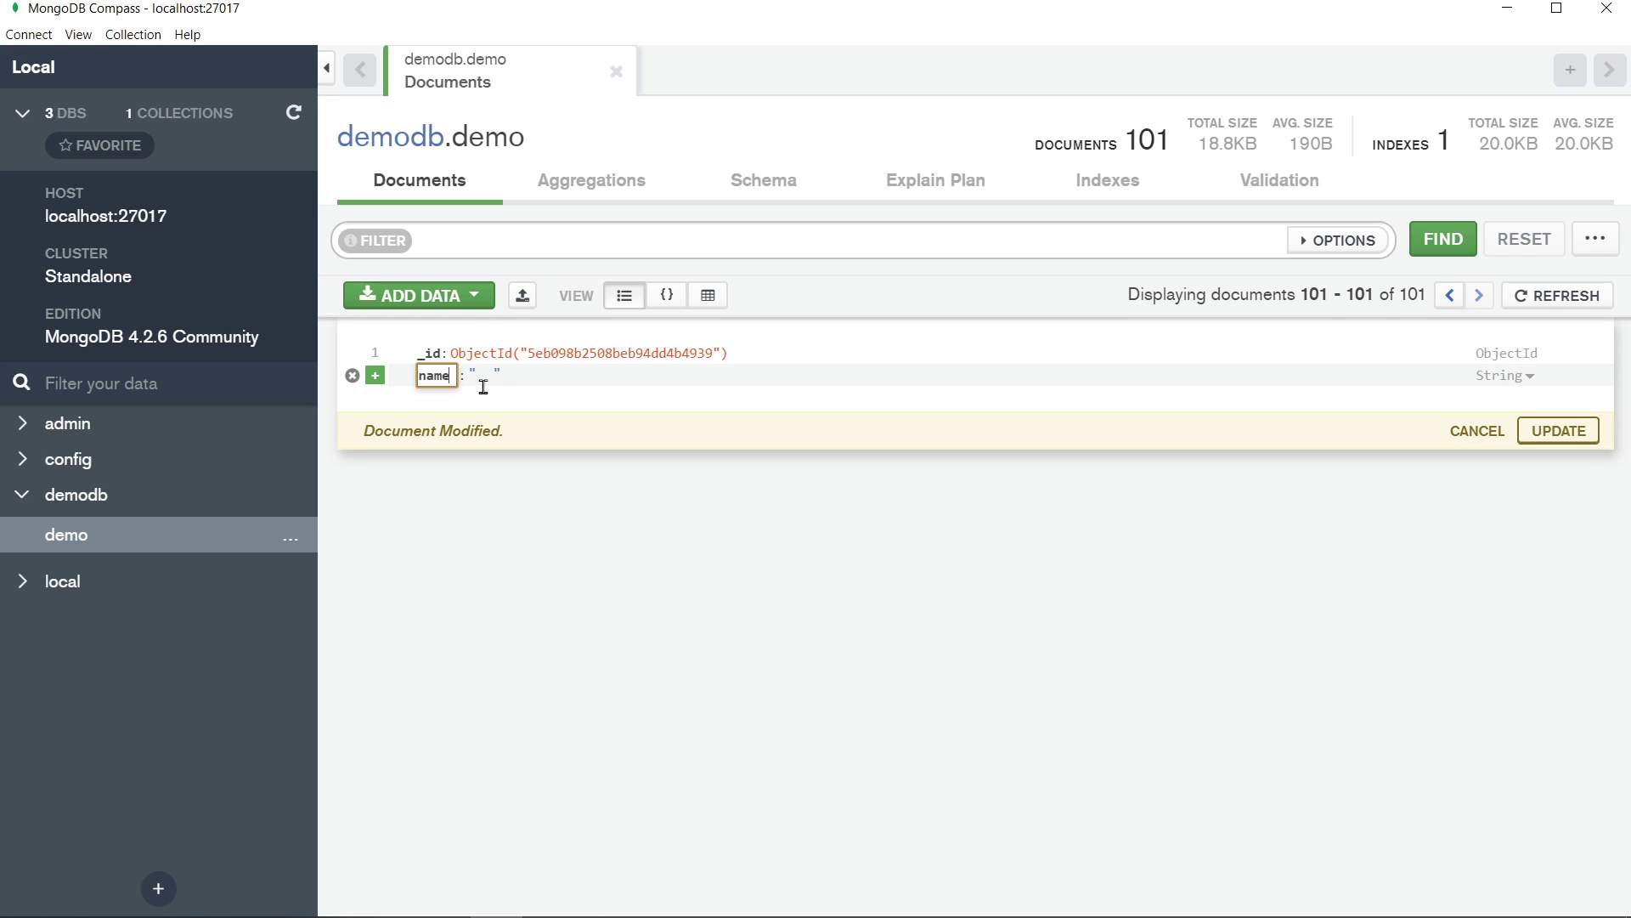
click(483, 381)
text(Jake)
click(594, 380)
click(1539, 431)
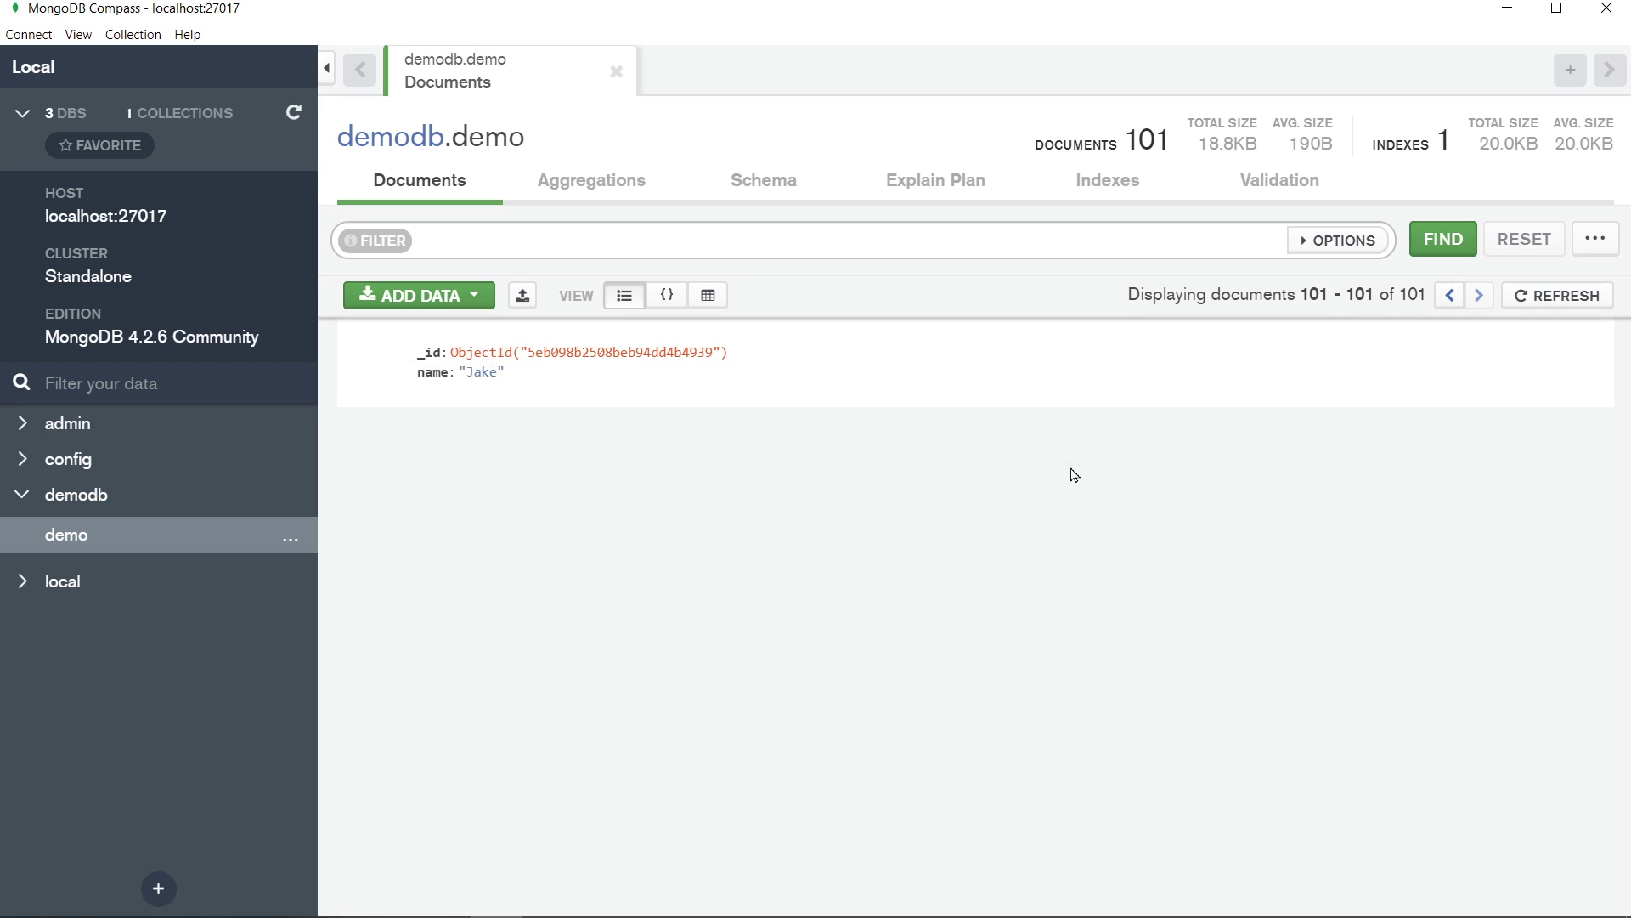
Delete the document that holds only the _id and name fields and confirm its deletion
mouse_move(513, 393)
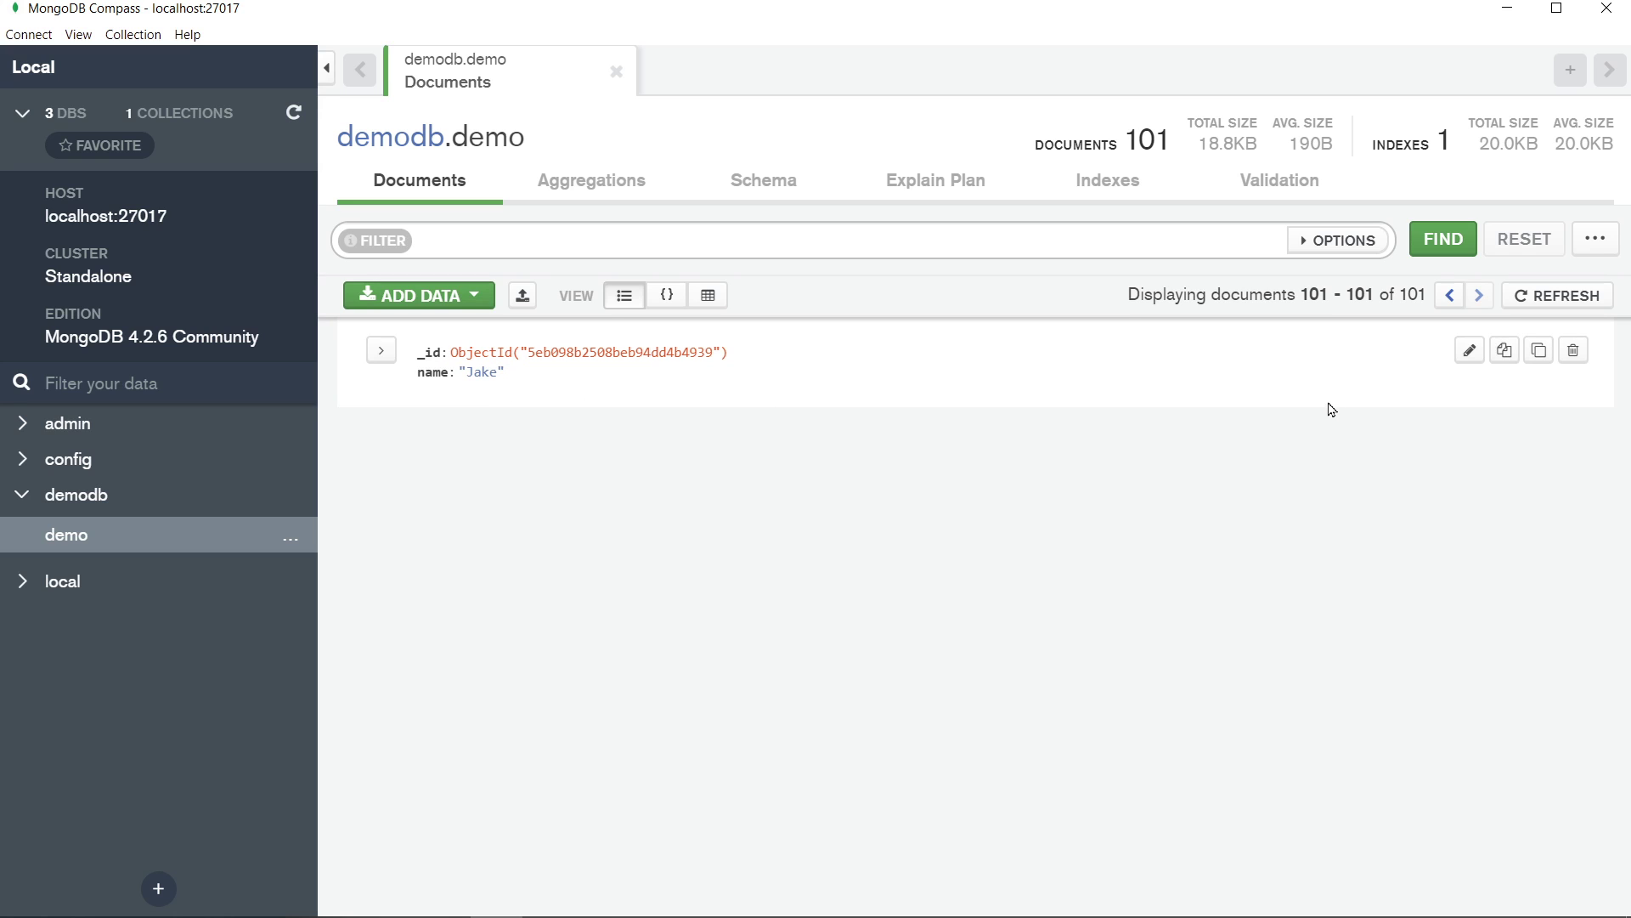
click(1573, 351)
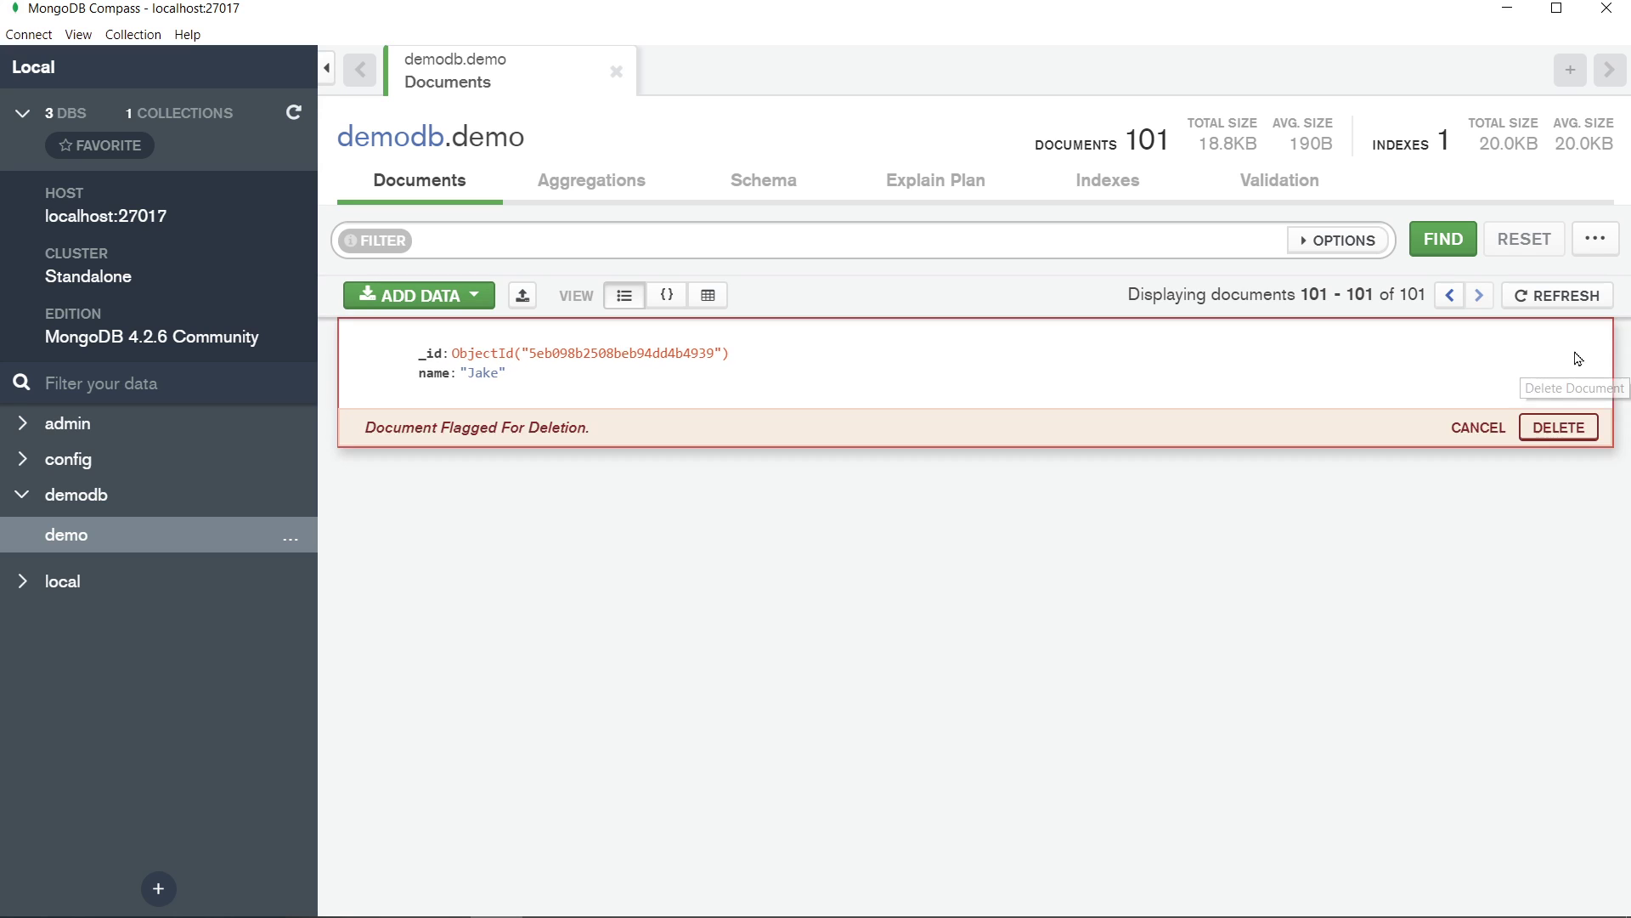
click(1551, 427)
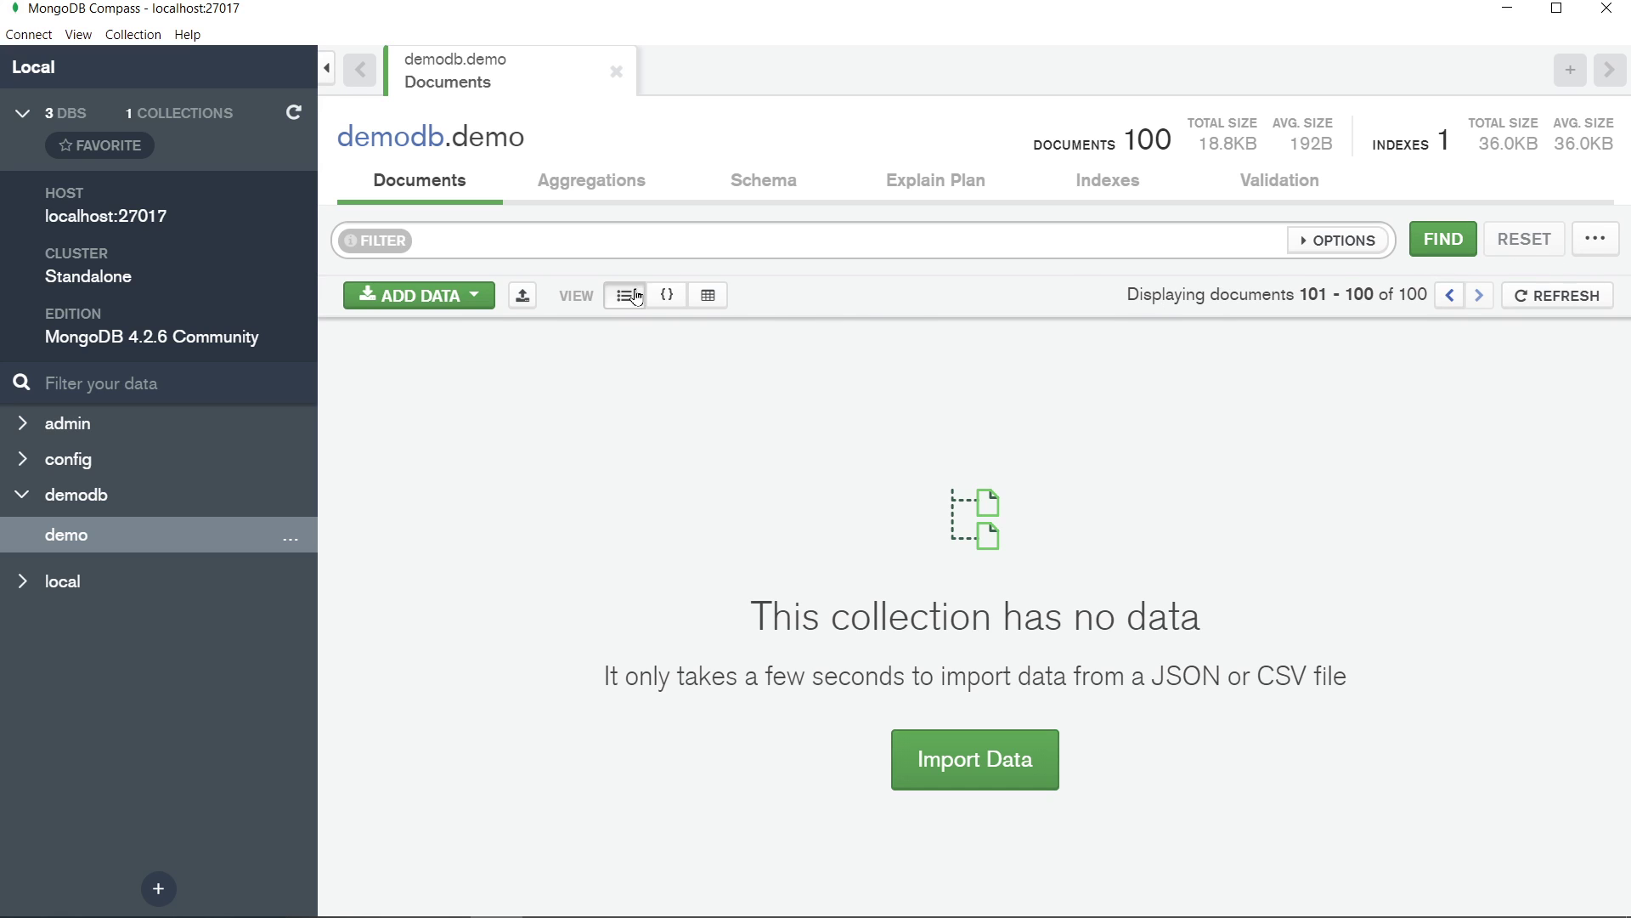
Return to the first page of the demo collection's documents and refresh the list
click(120, 489)
click(100, 534)
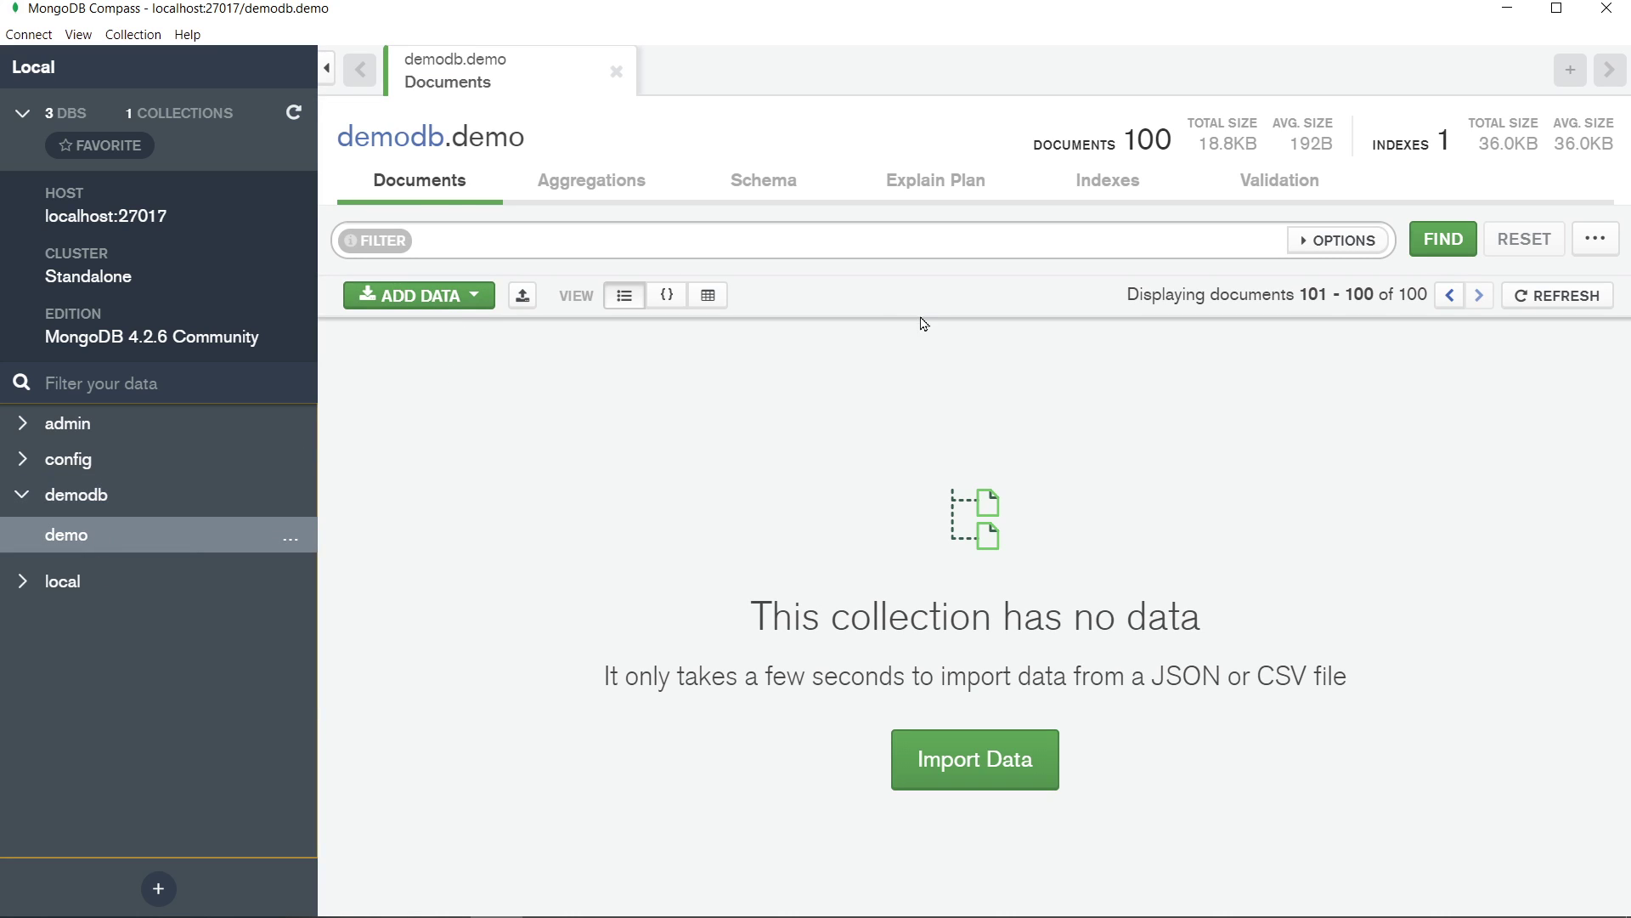
click(535, 241)
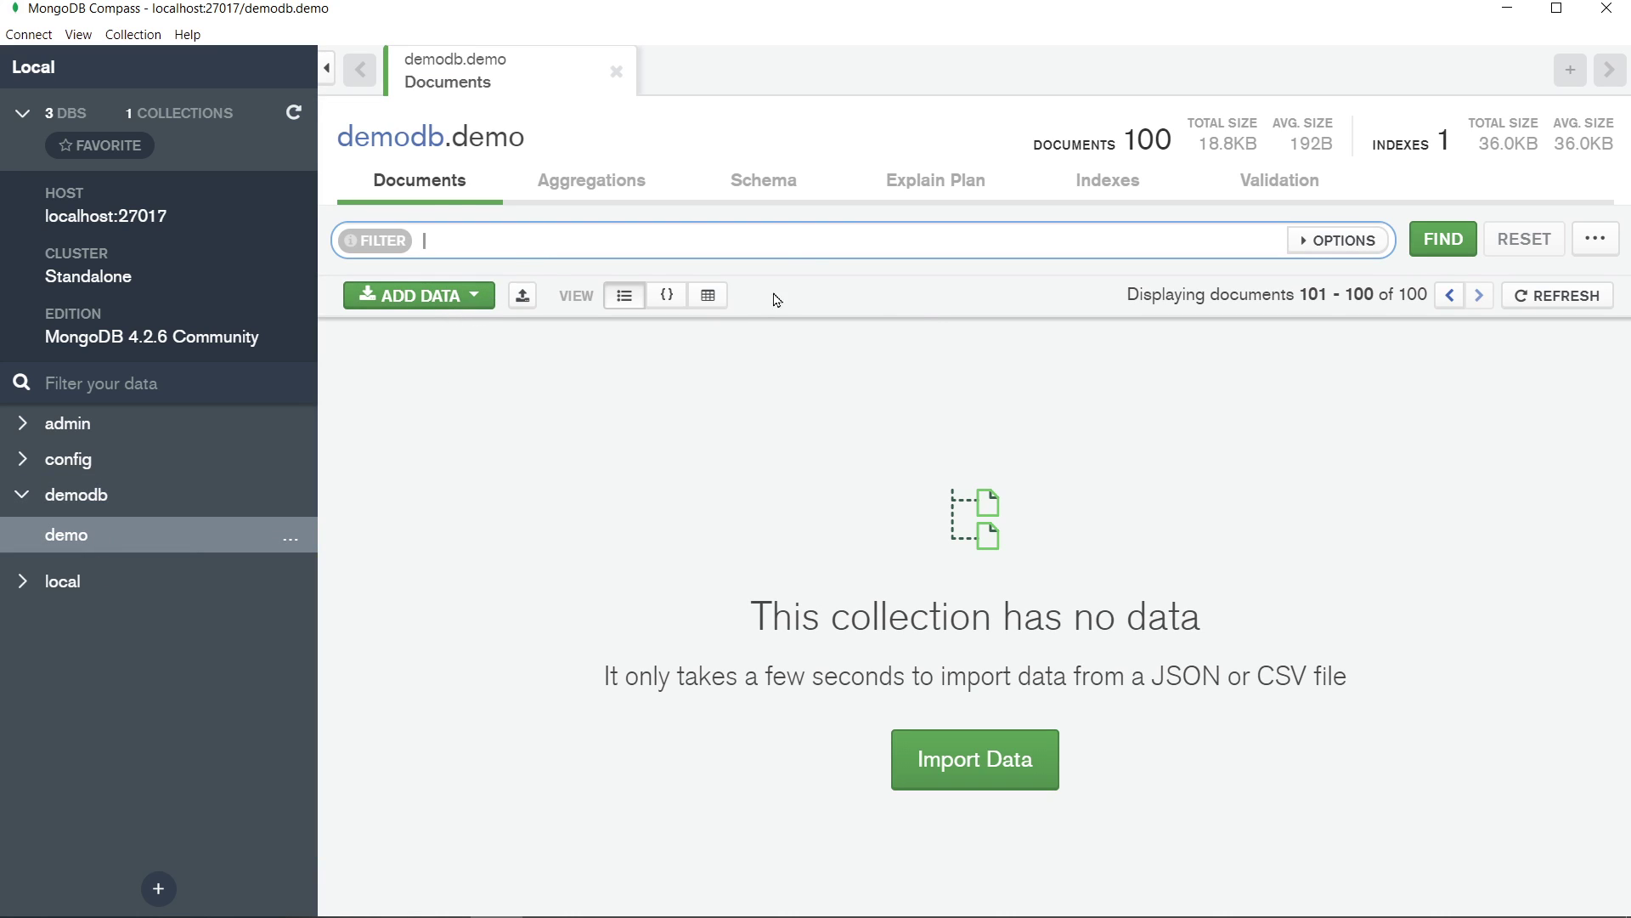
click(1449, 294)
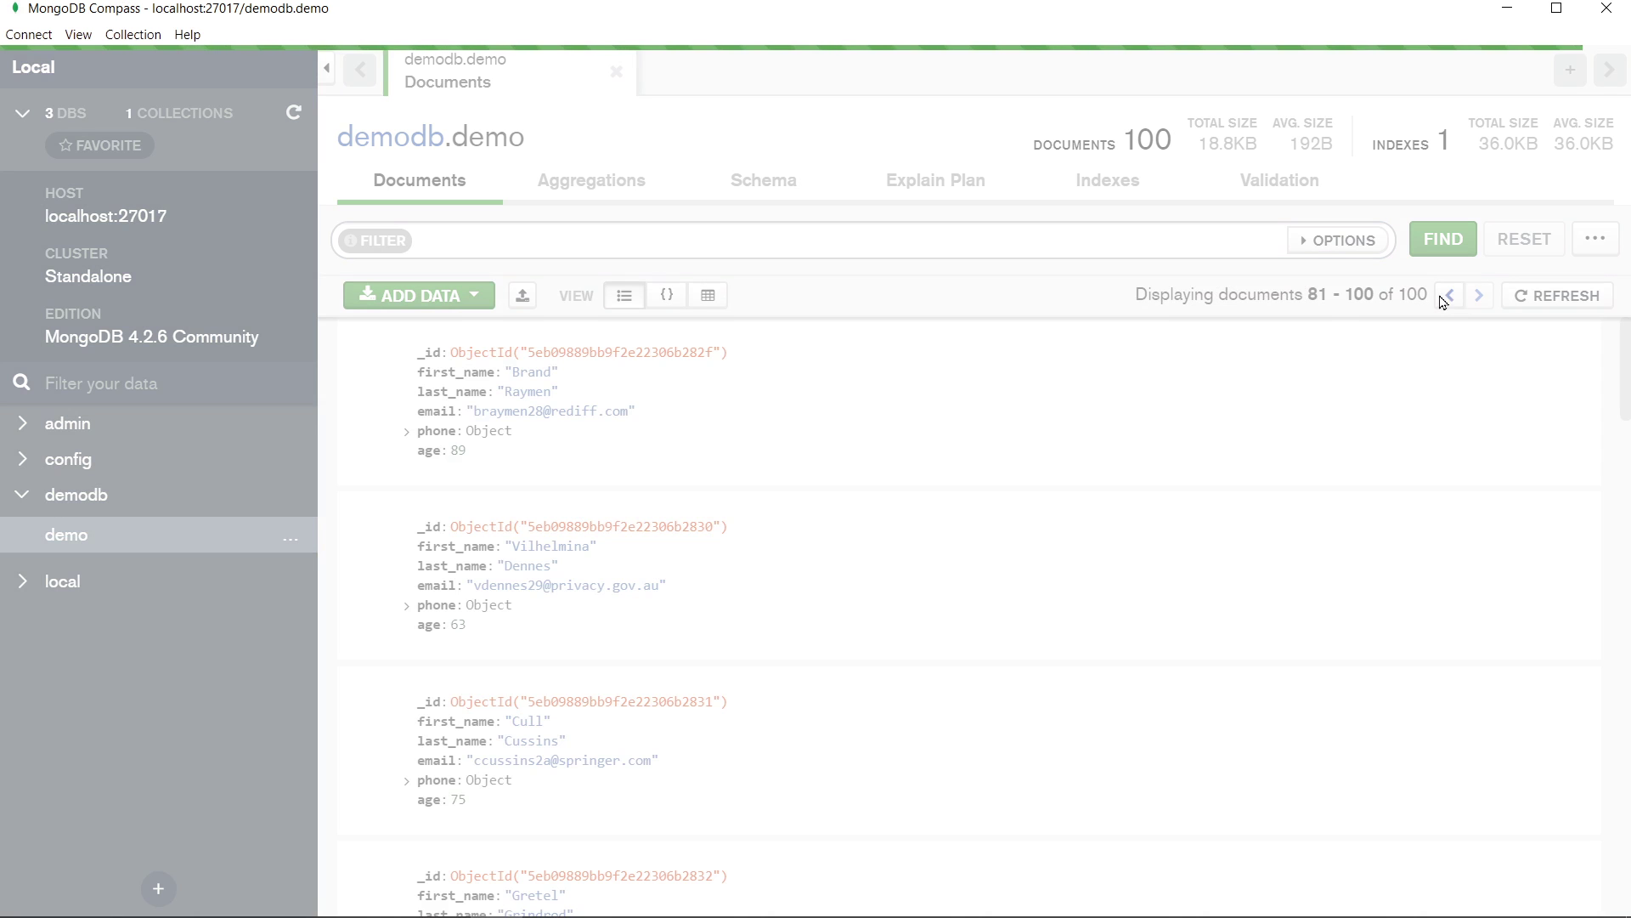
click(1449, 296)
click(1558, 299)
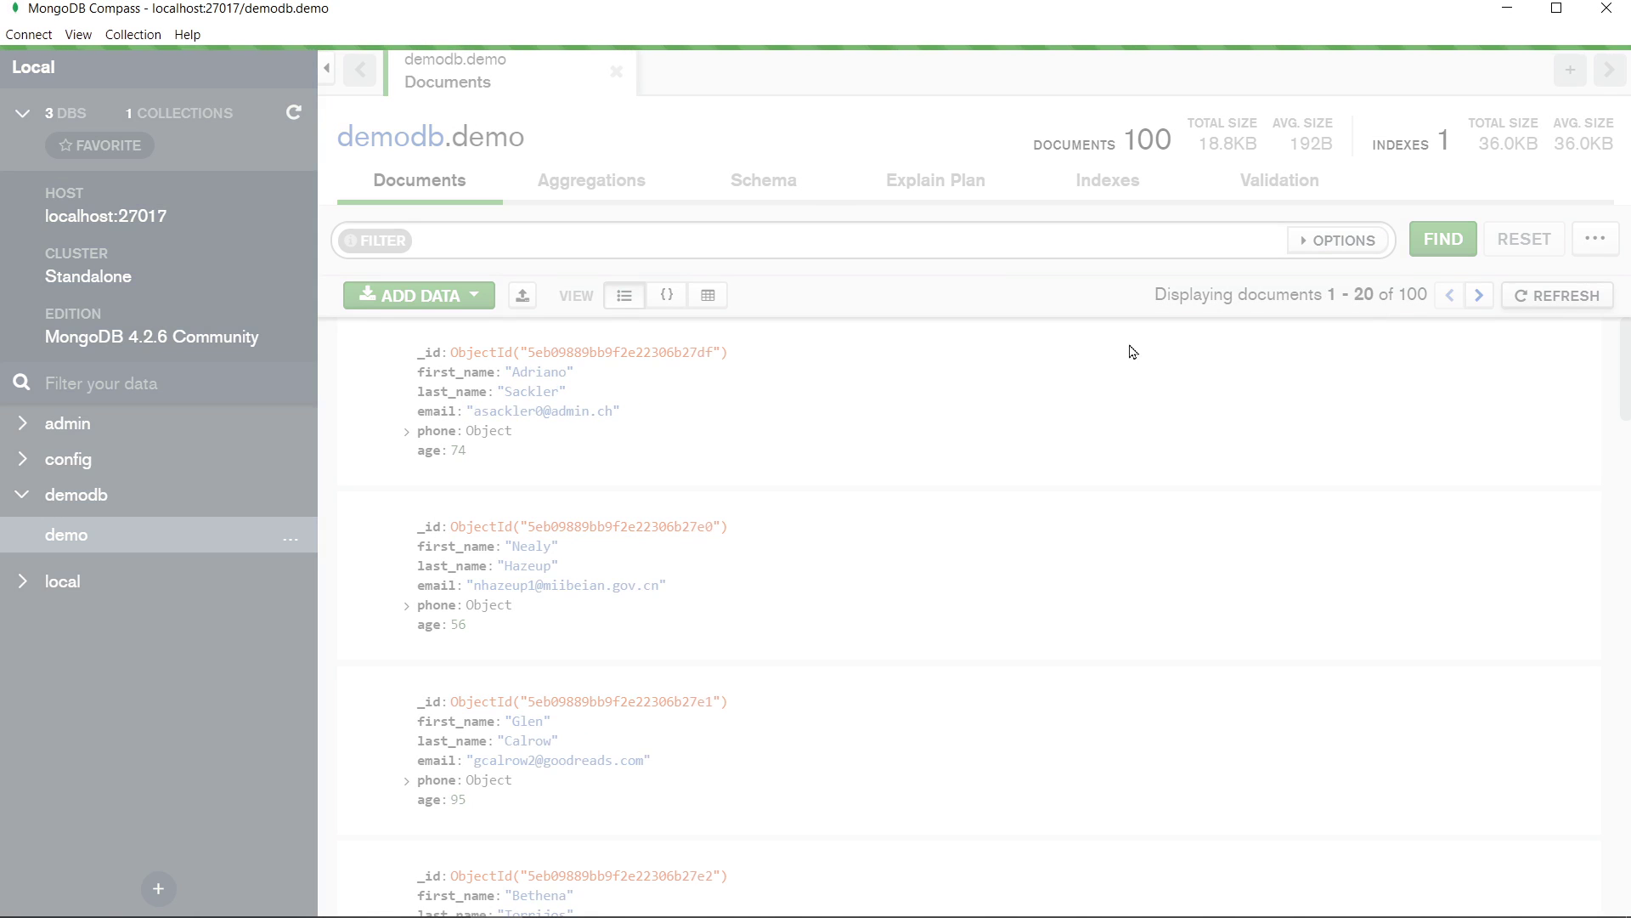
mouse_move(895, 333)
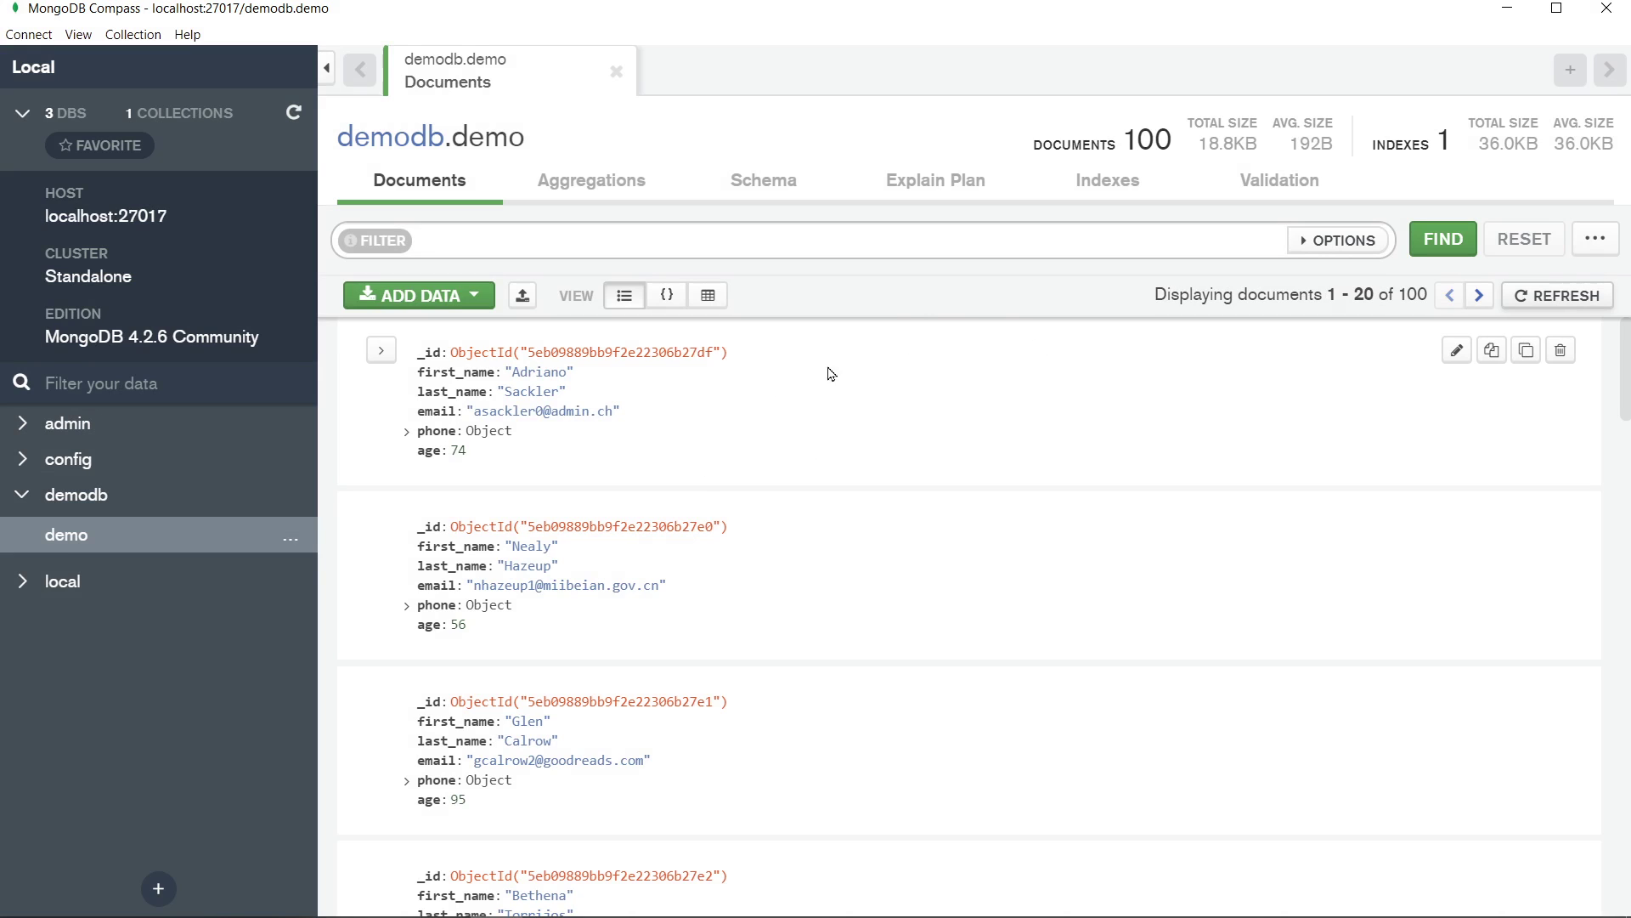
Copy the first document in the demo collection, paste it as JSON into a new document insertion, and reformat it across multiple lines
click(1492, 352)
click(479, 305)
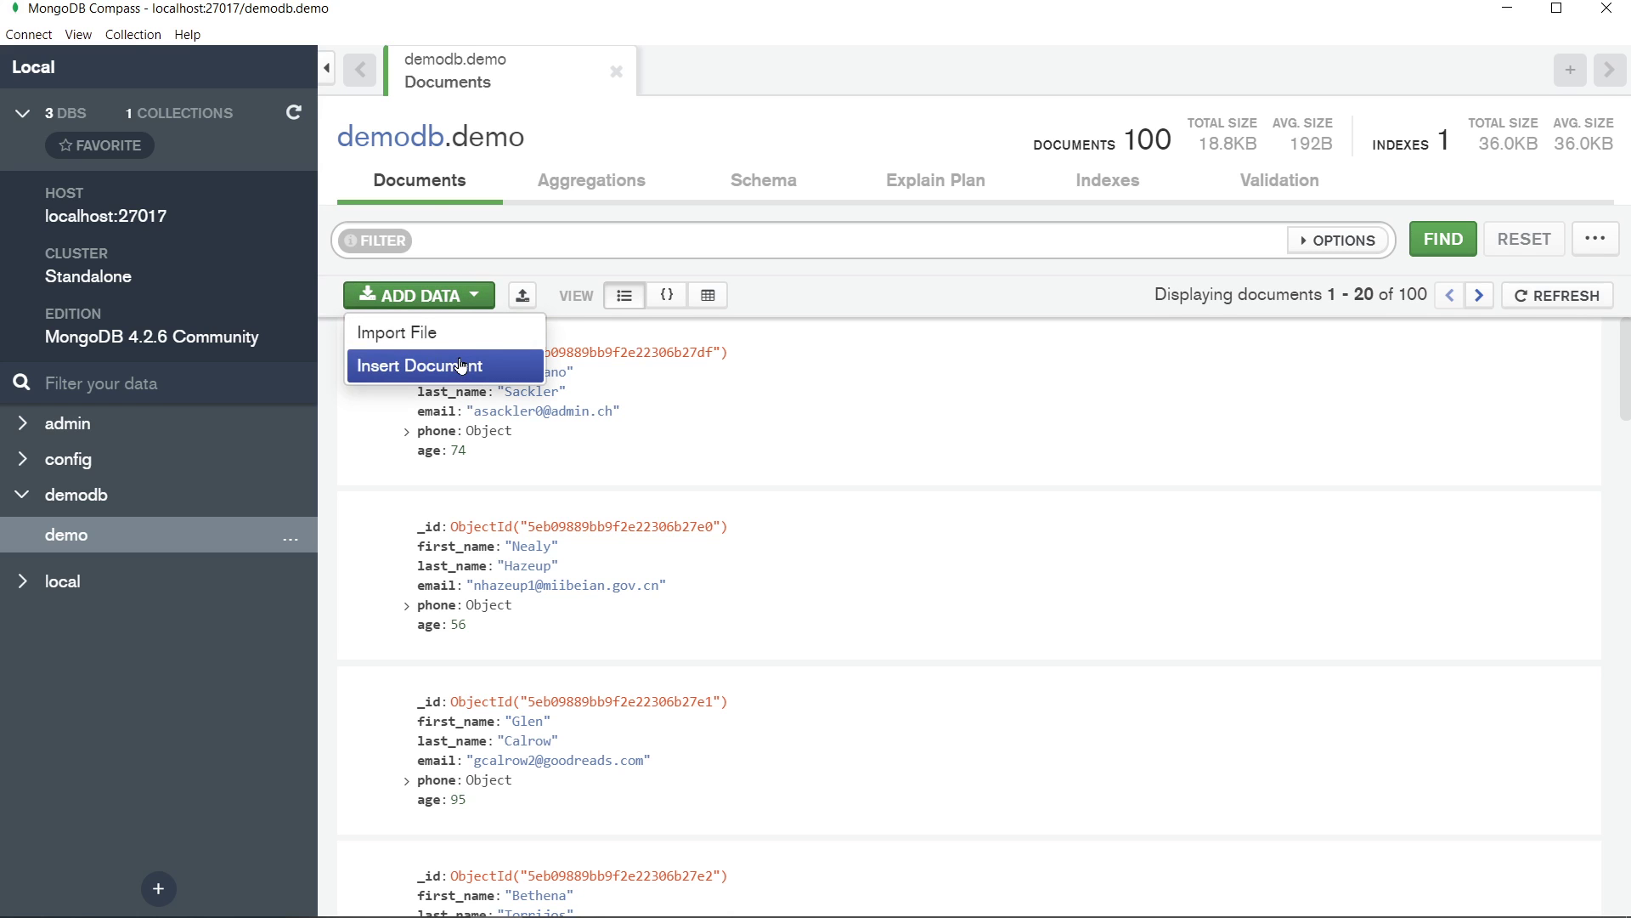
click(462, 365)
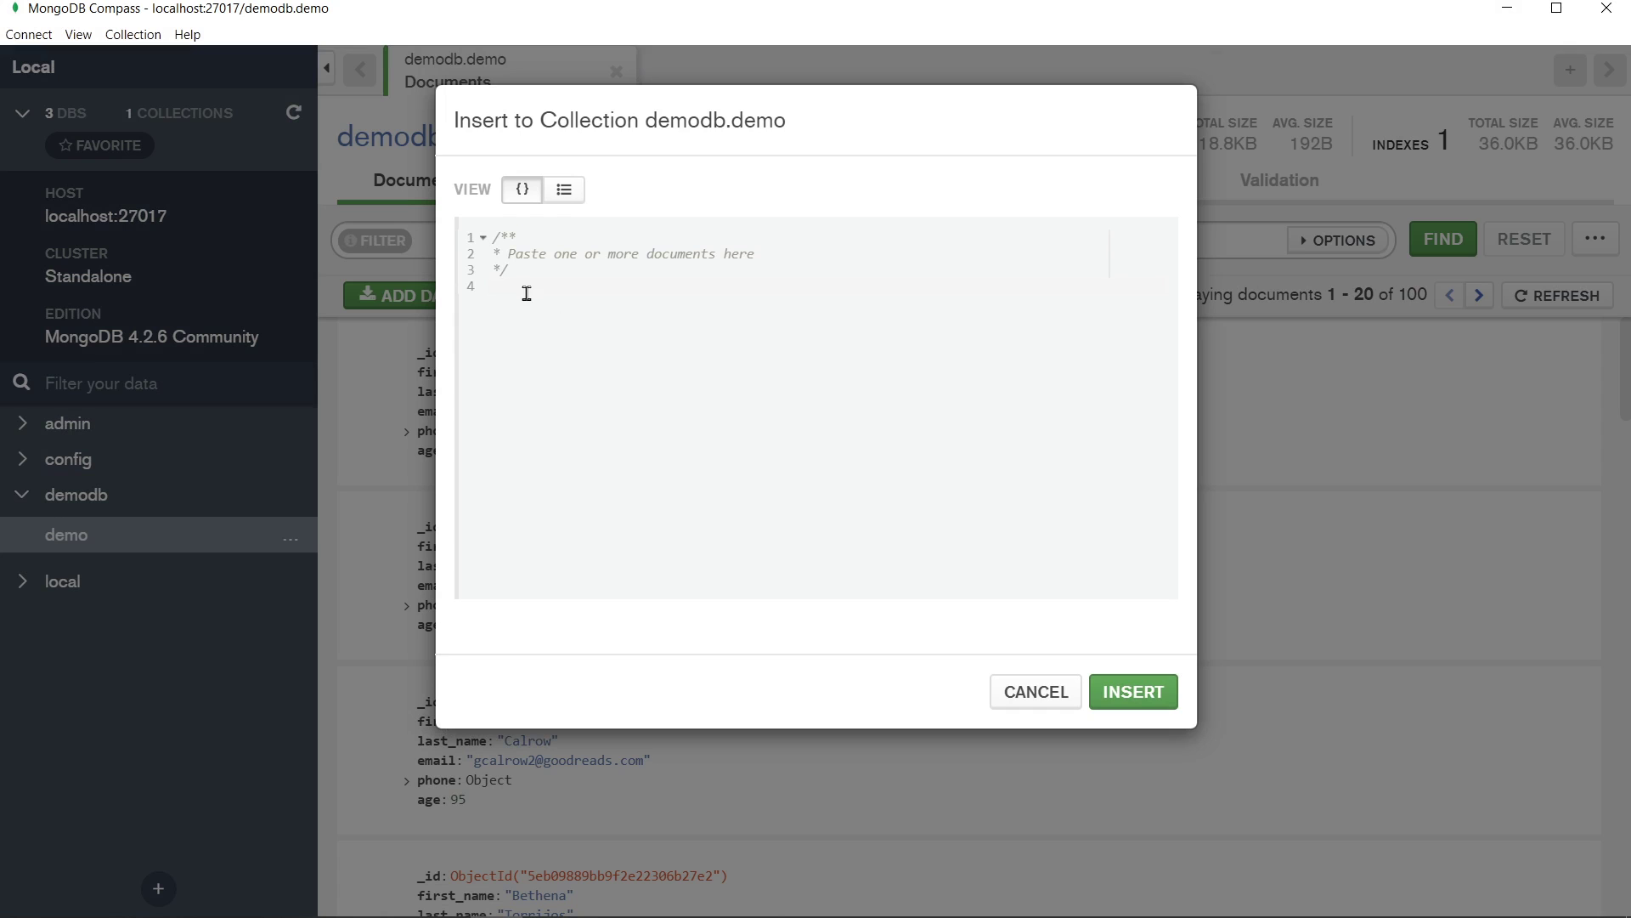
key(ctrl+v)
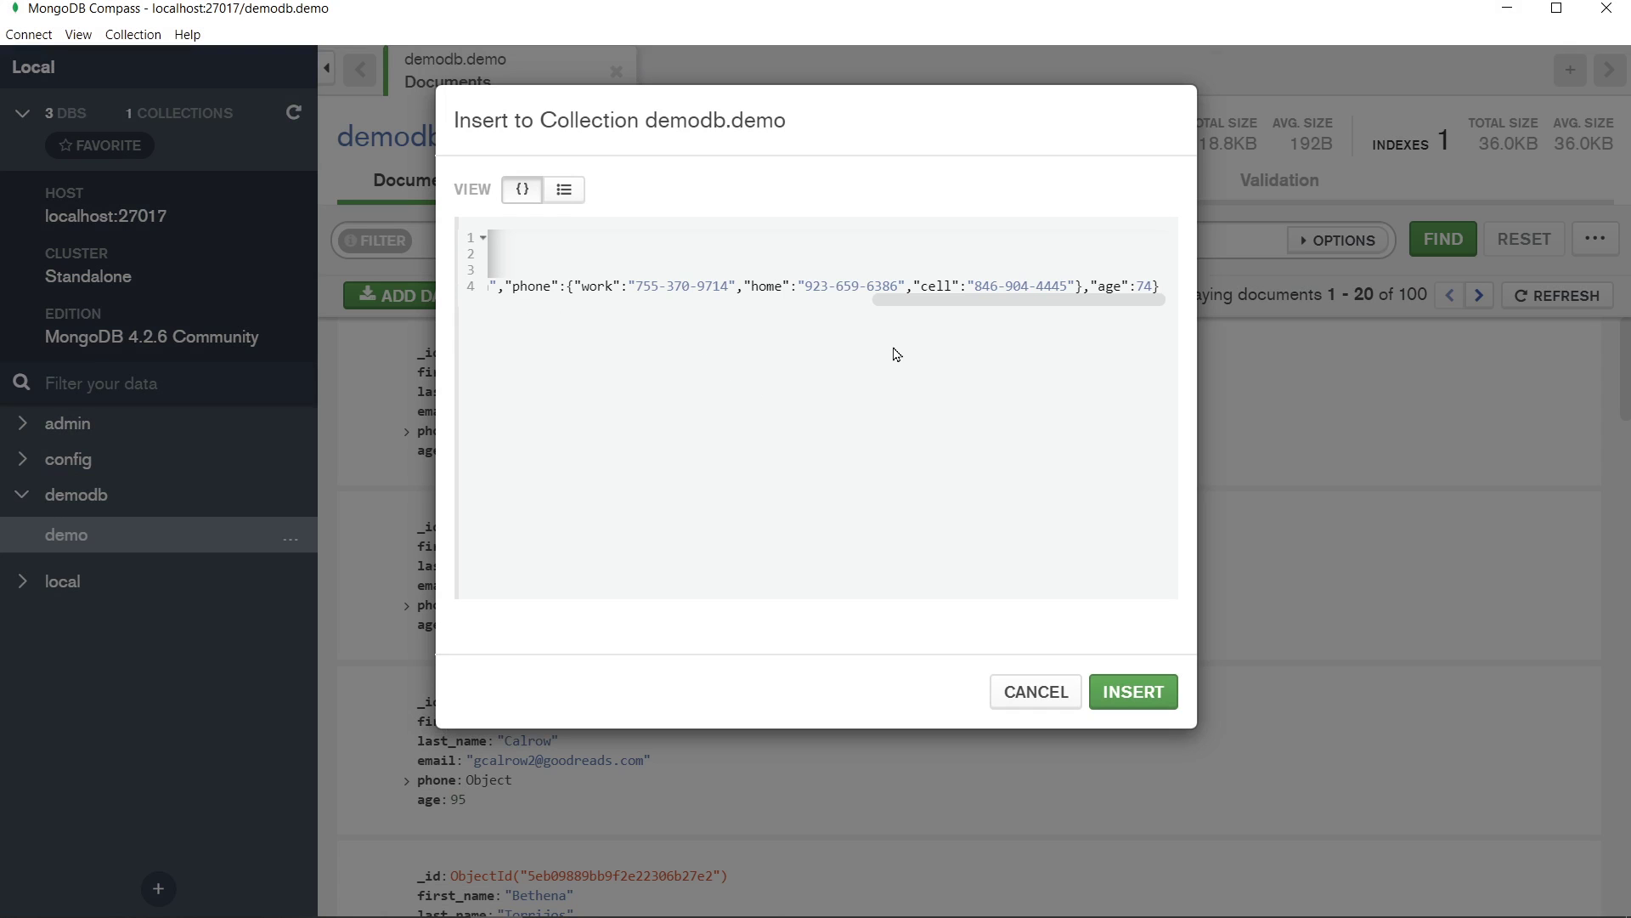
drag(899, 311, 611, 336)
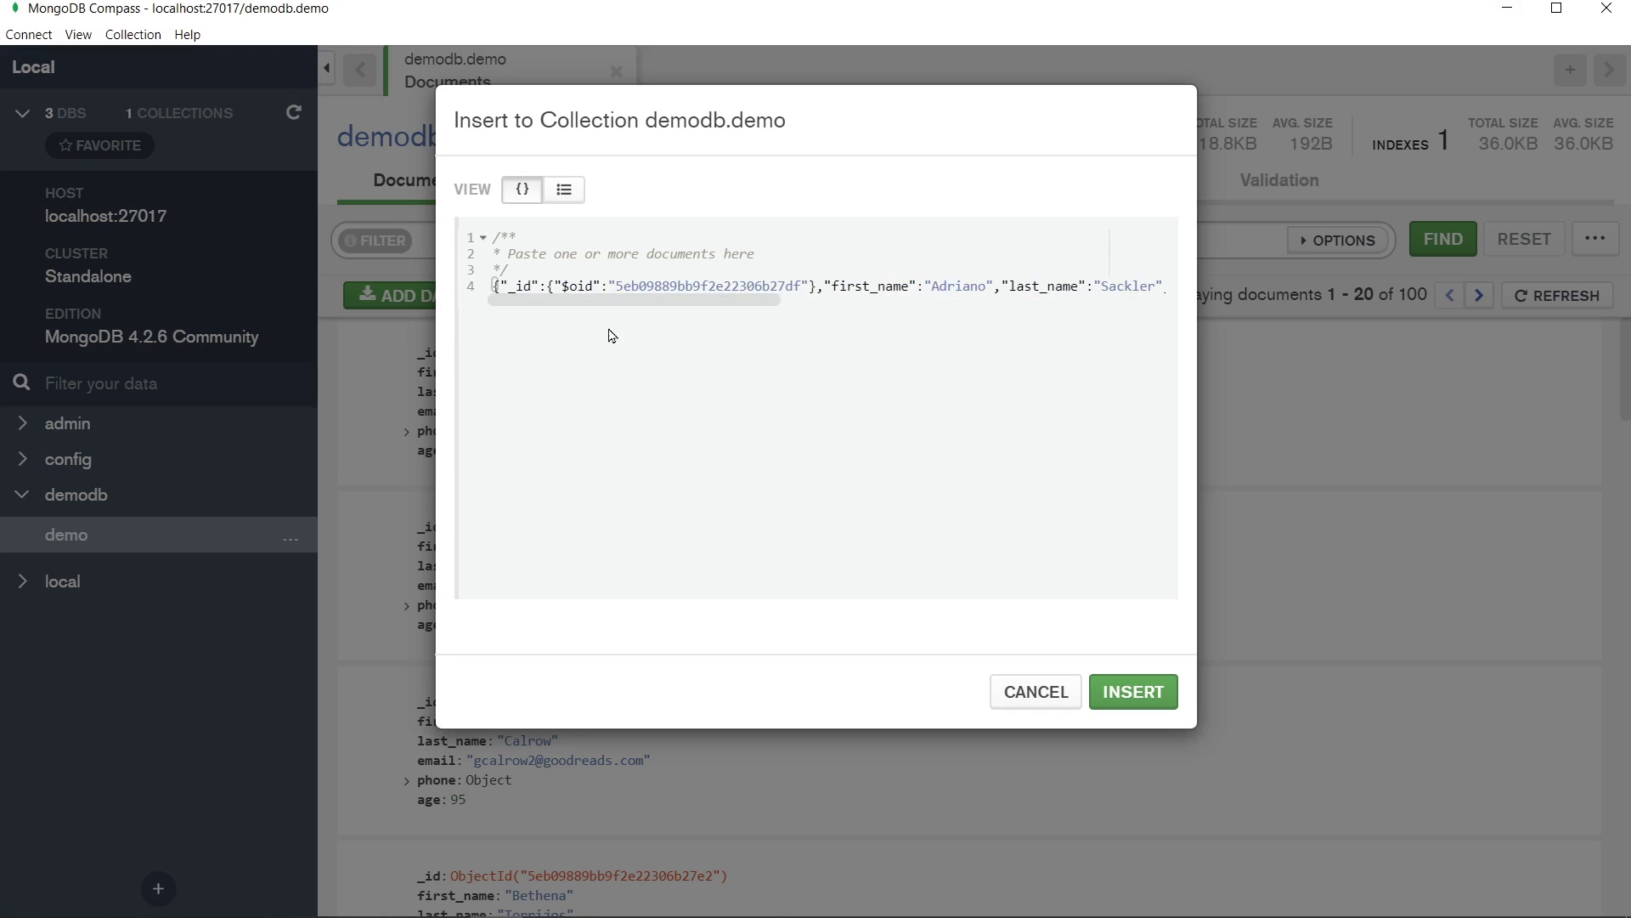
click(564, 190)
click(530, 197)
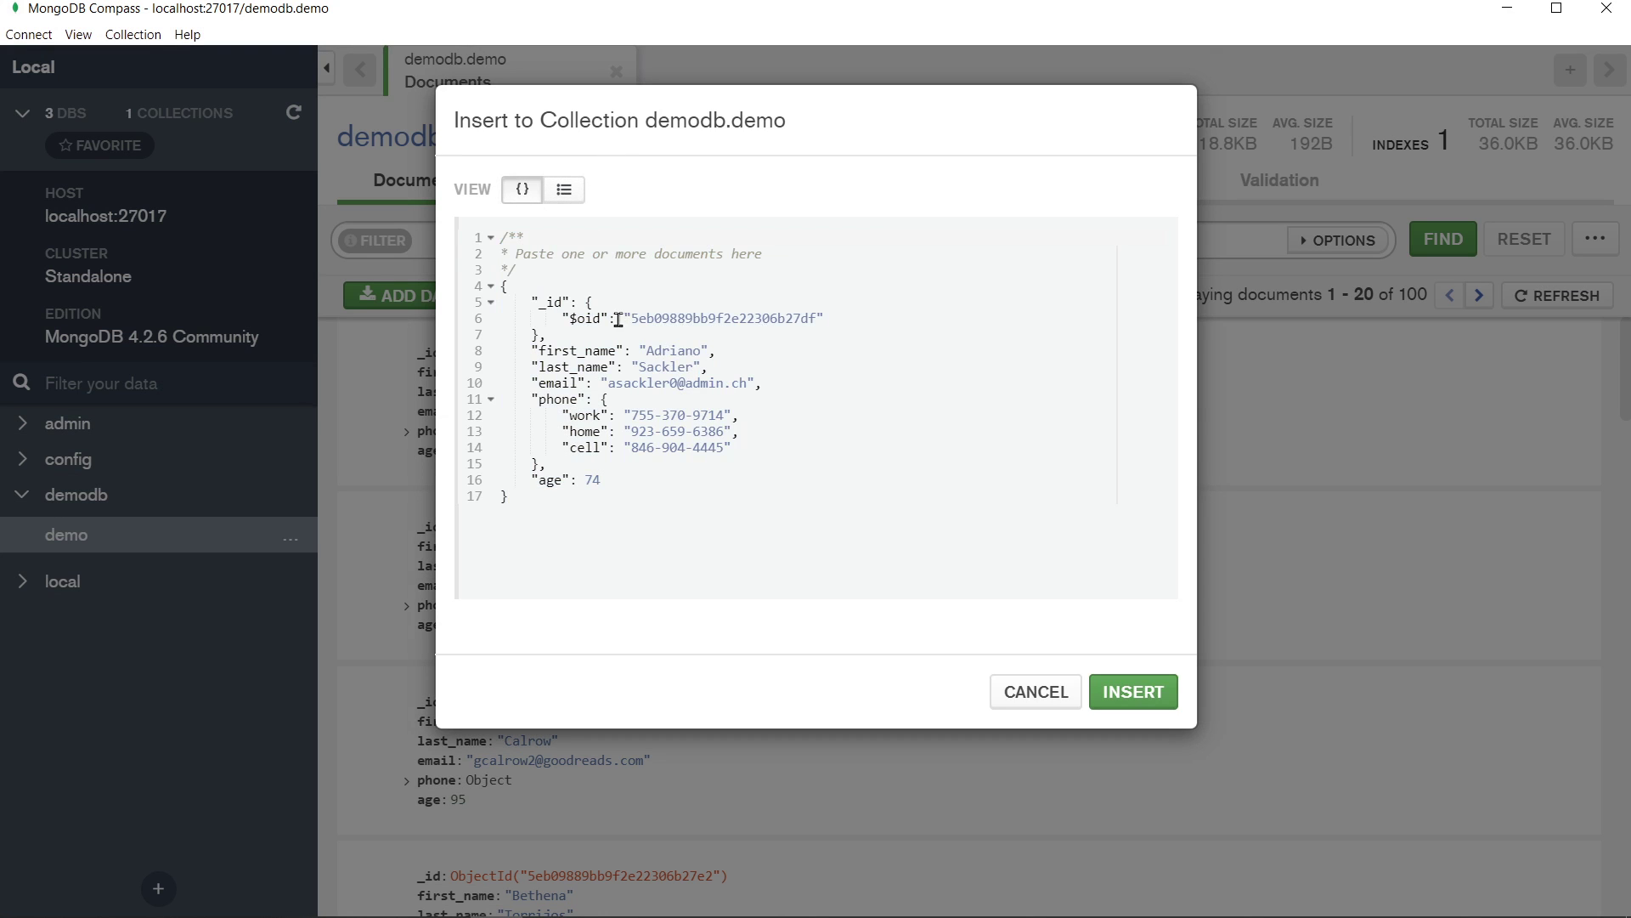
Try to insert the pasted document with its copied _id value left as is
drag(630, 319, 816, 321)
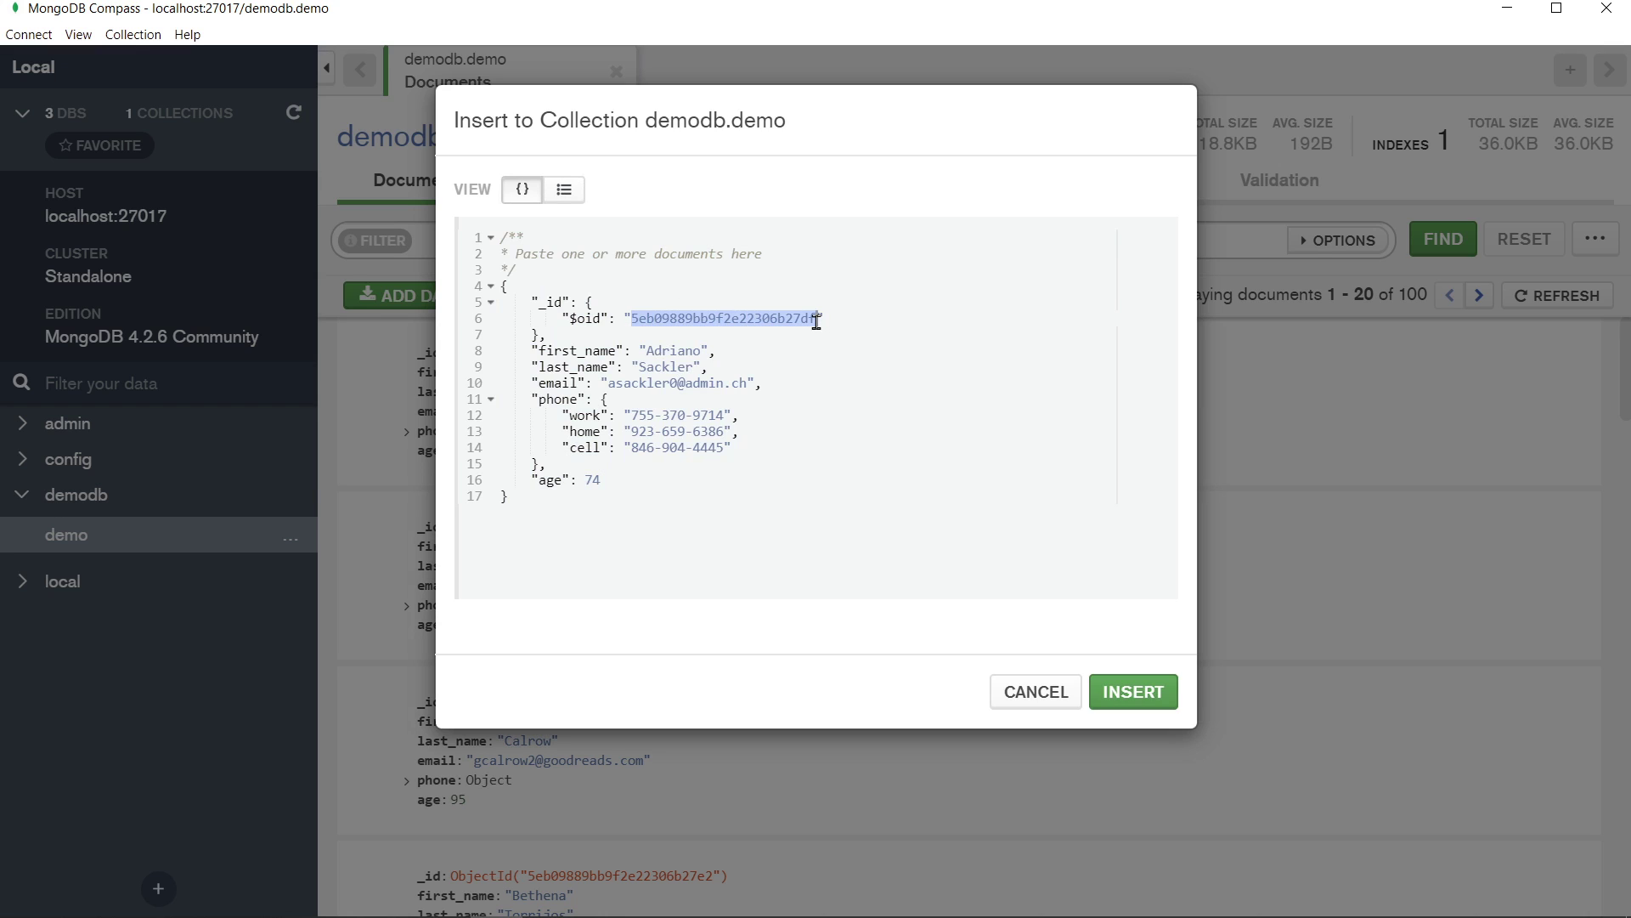
click(897, 328)
click(1137, 690)
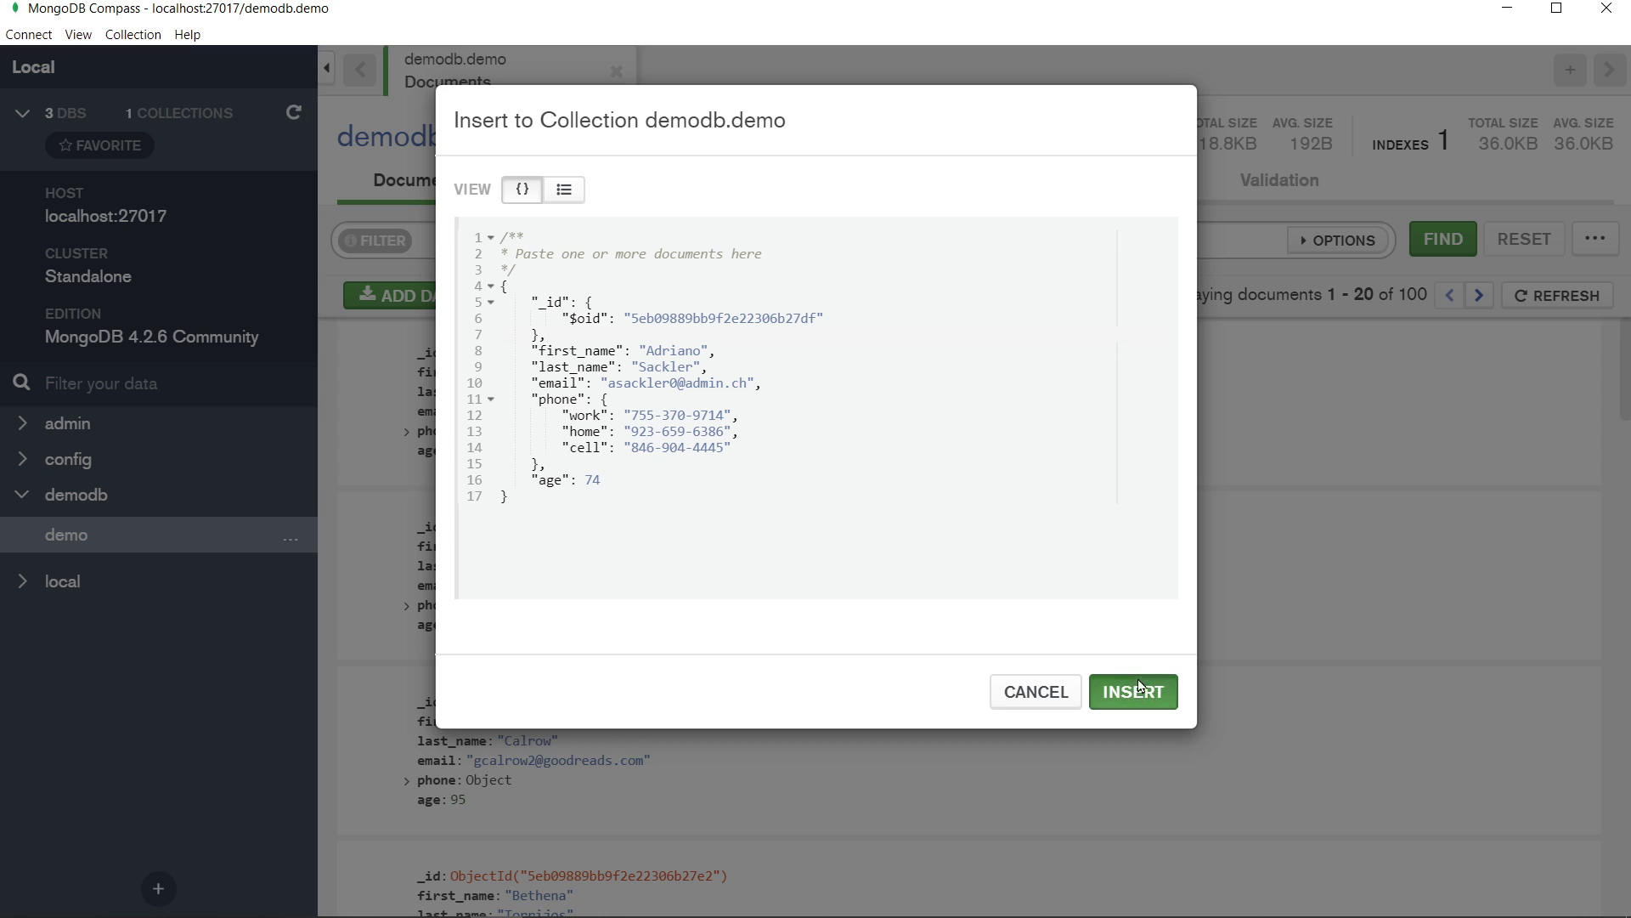
Change the pasted document's $oid to 5eb09889bb9f2e22306b28df and insert the document
click(794, 318)
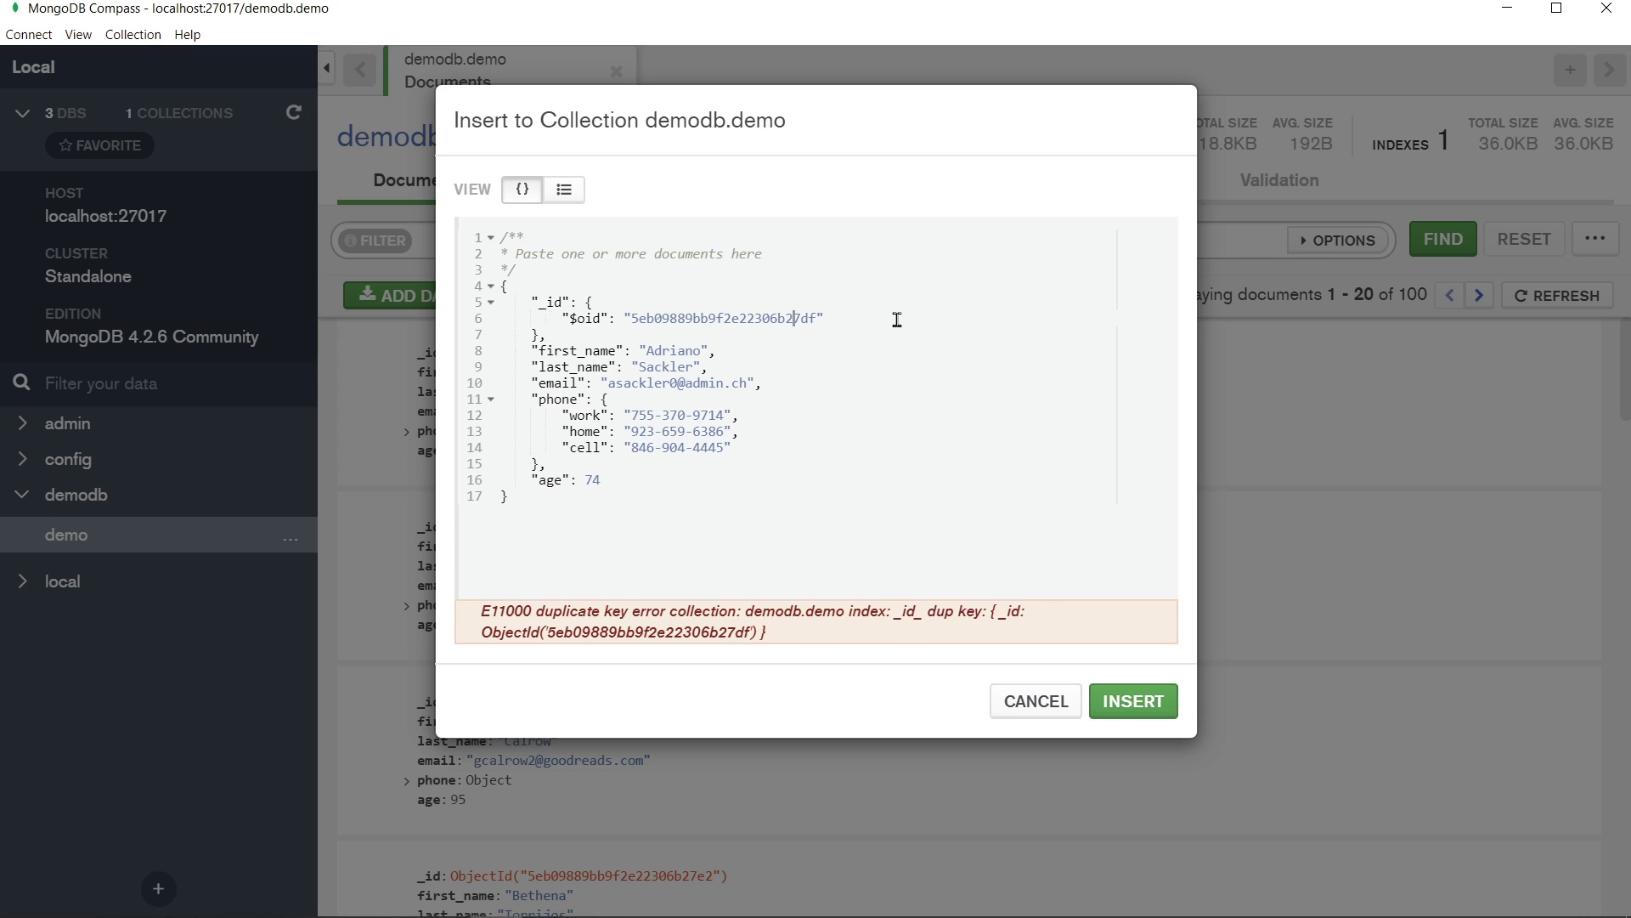
key(Delete)
text(8)
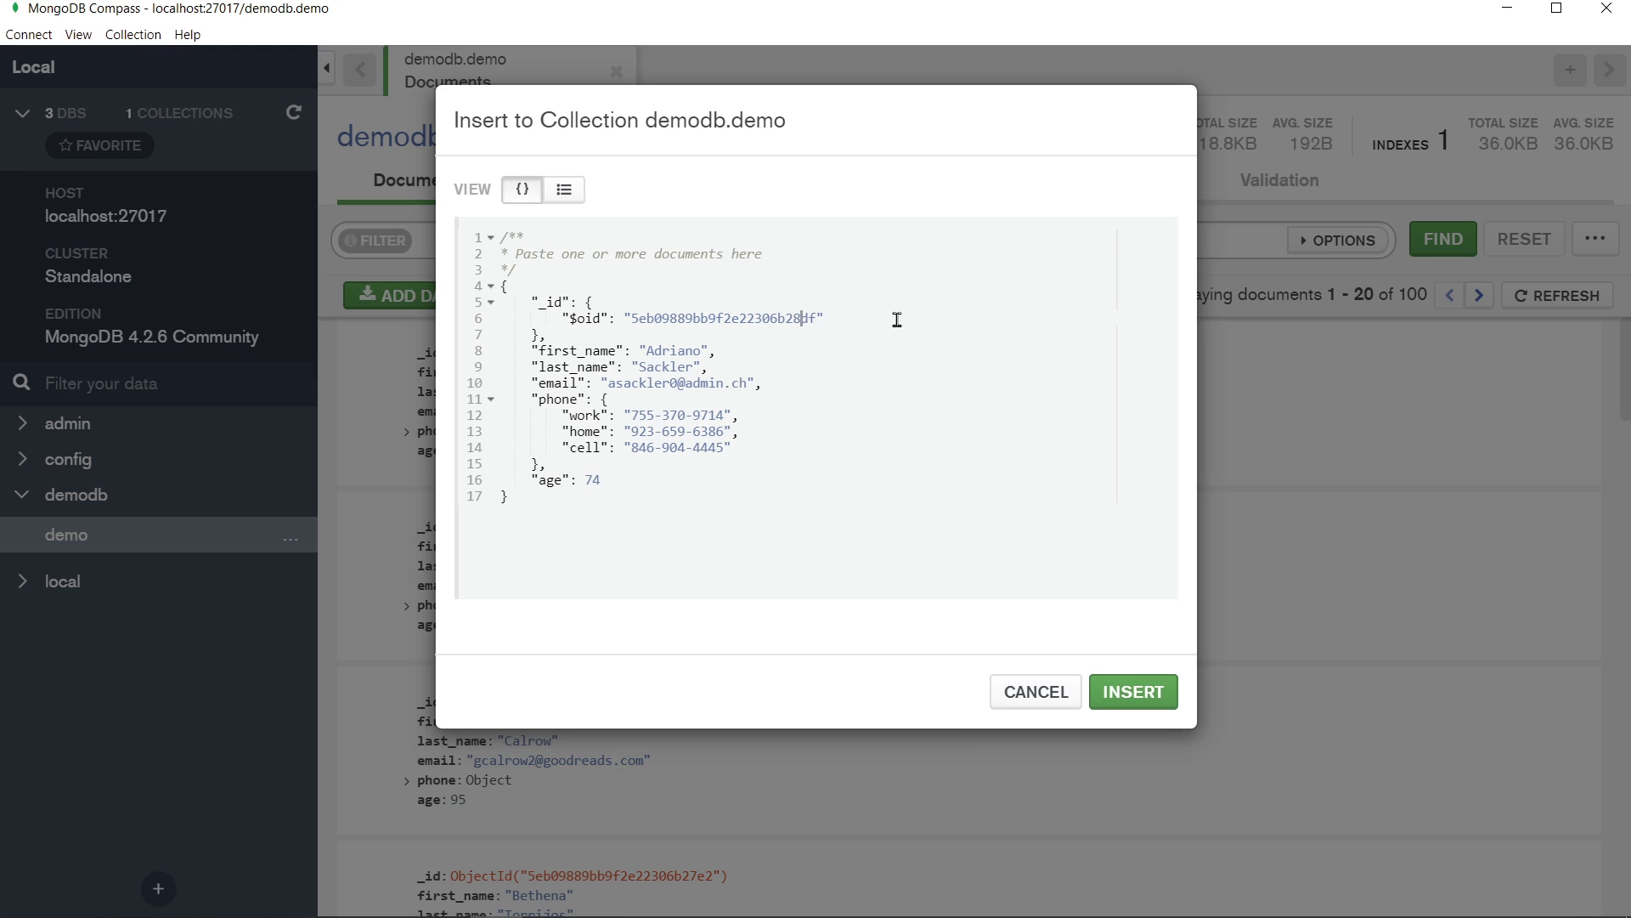
click(1136, 692)
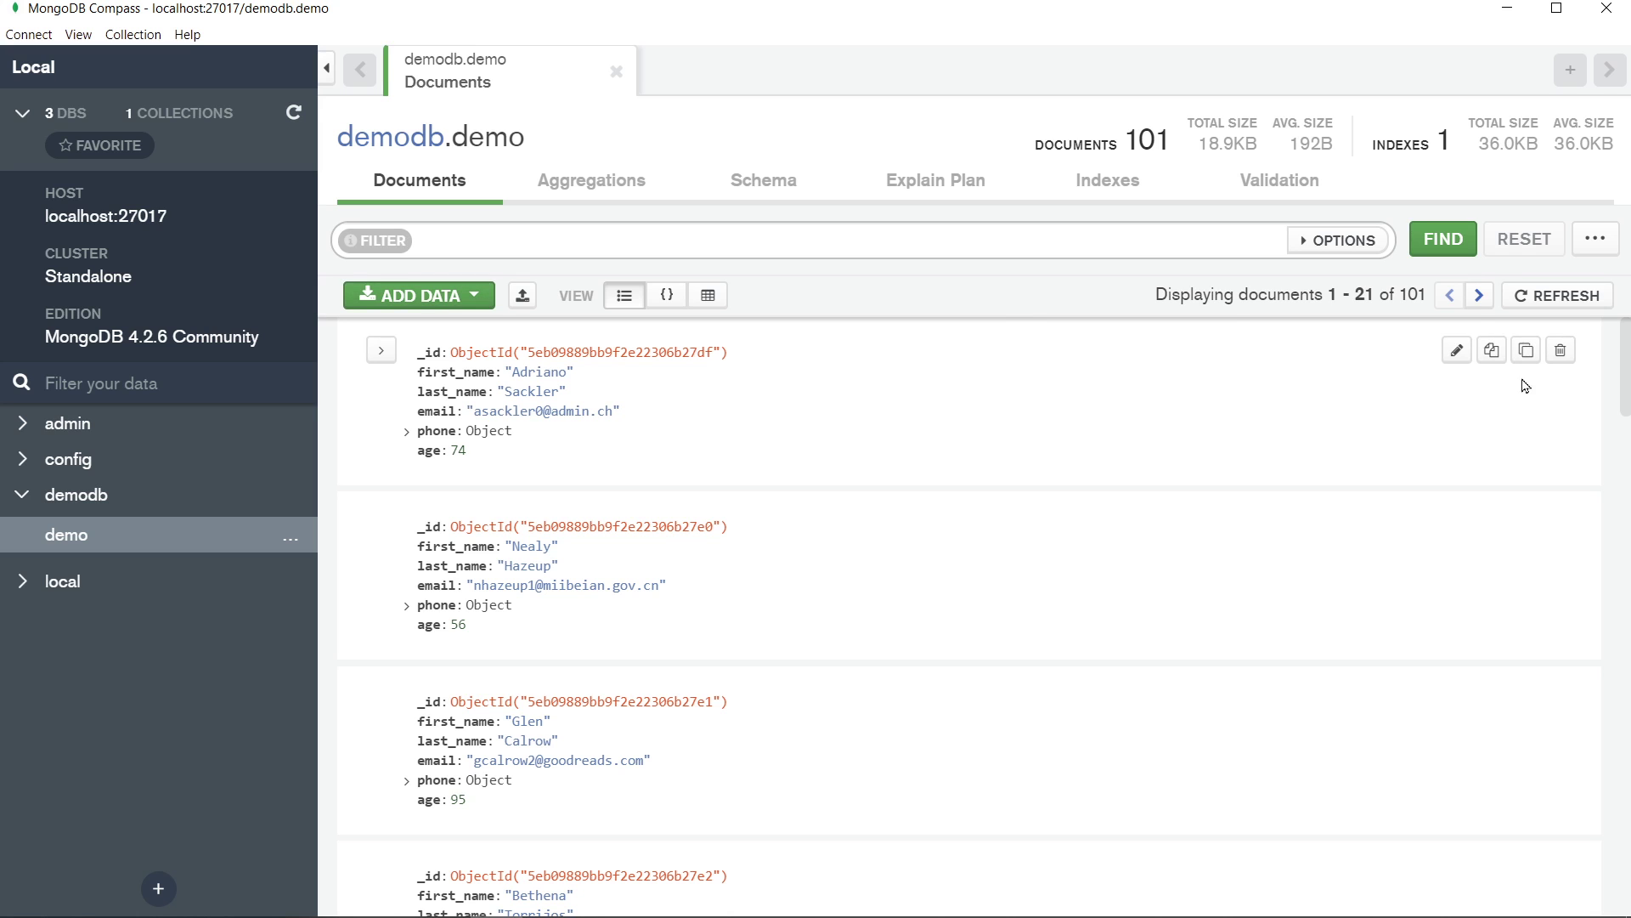
Clone the first document in the demo collection and insert the copy without an _id field
click(1526, 350)
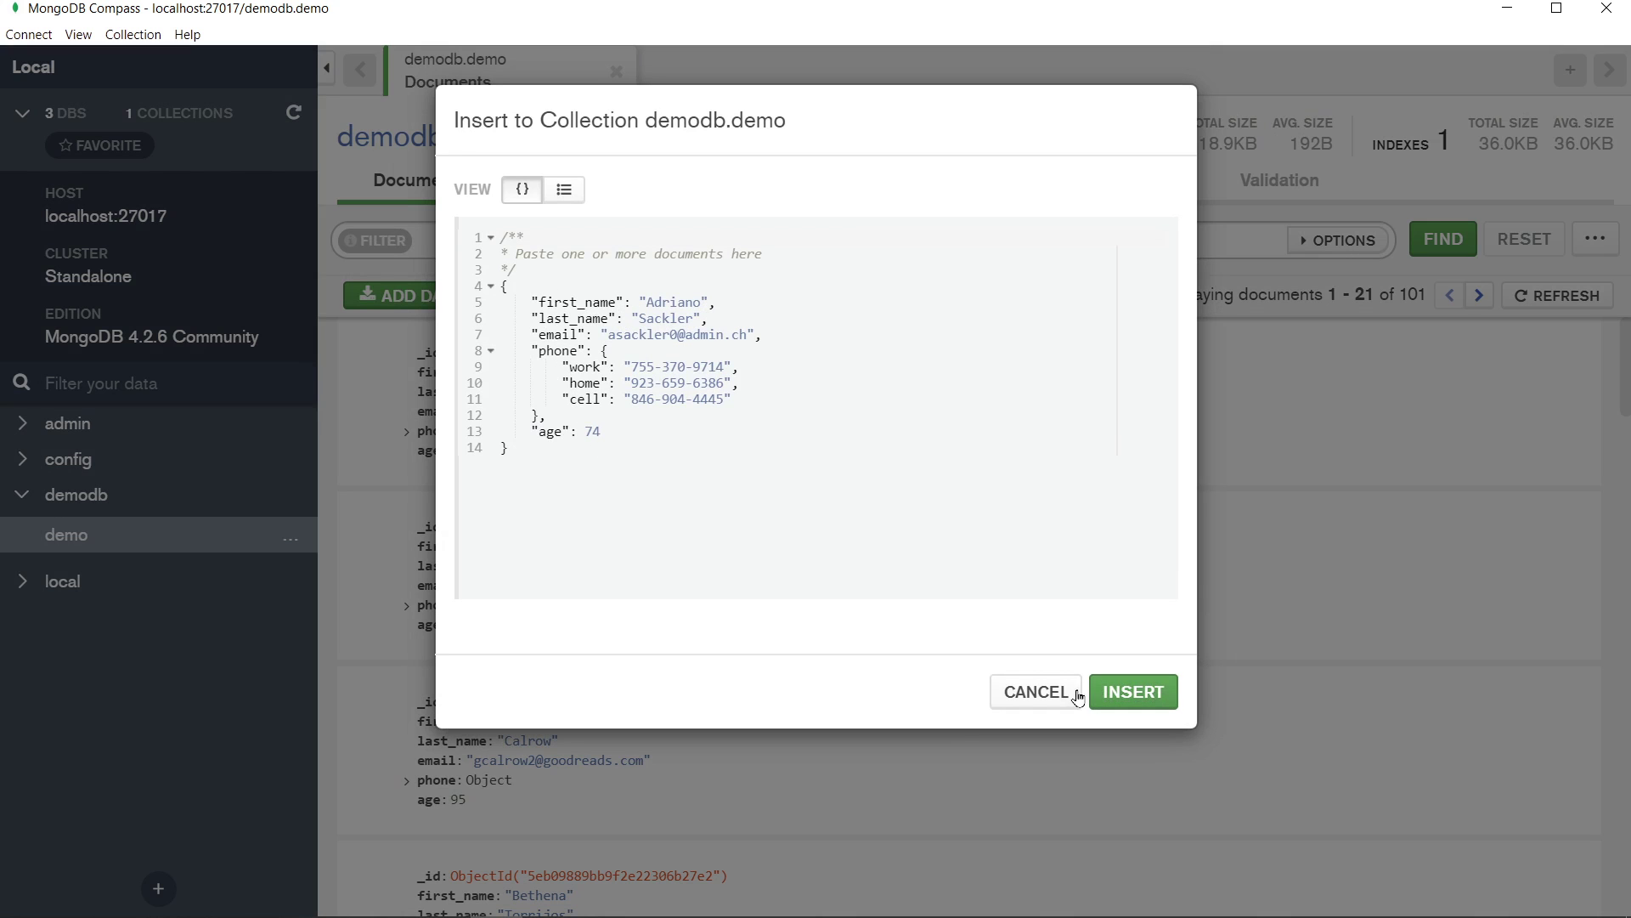
click(1135, 691)
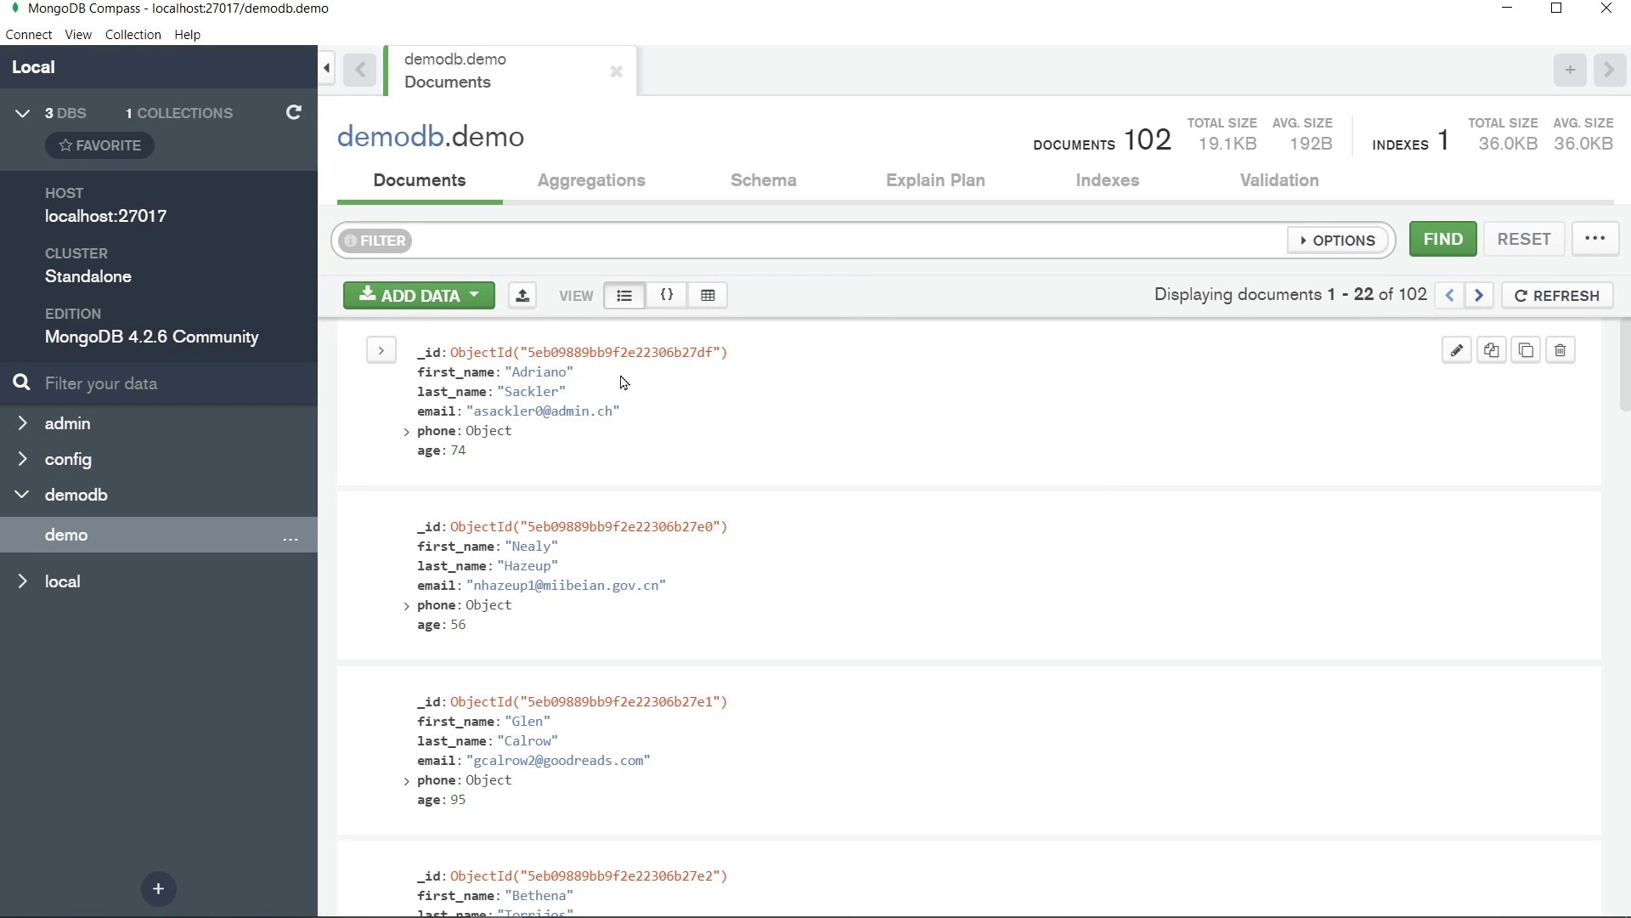
Expand the query options and enter empty braces {} for the filter, project, sort and collation
click(872, 235)
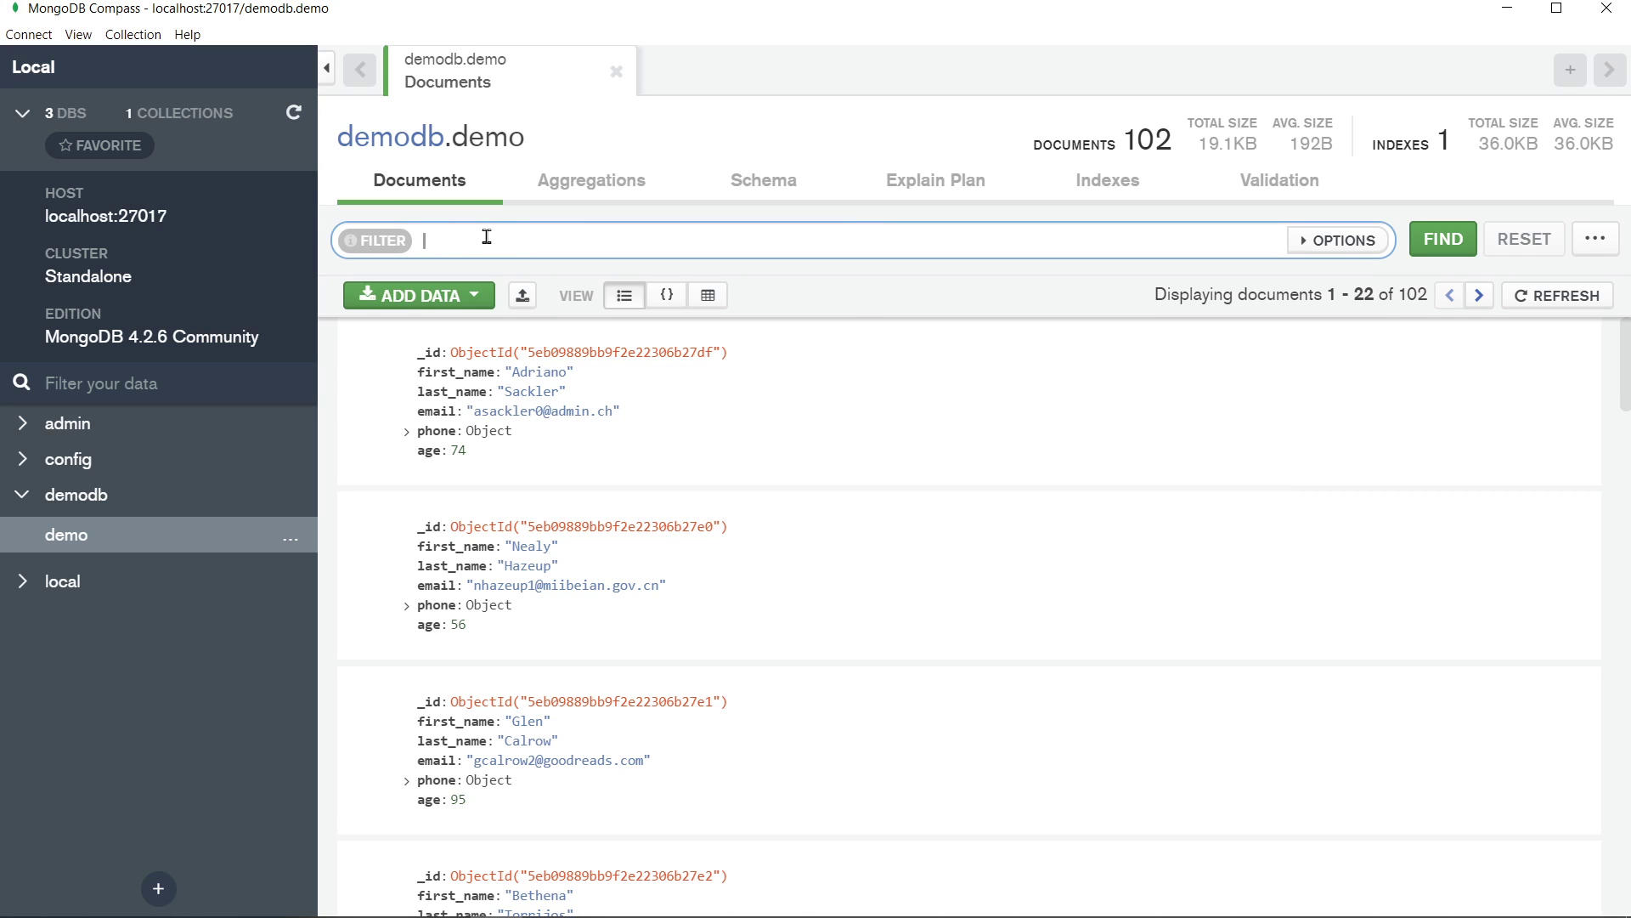
click(1344, 241)
click(550, 240)
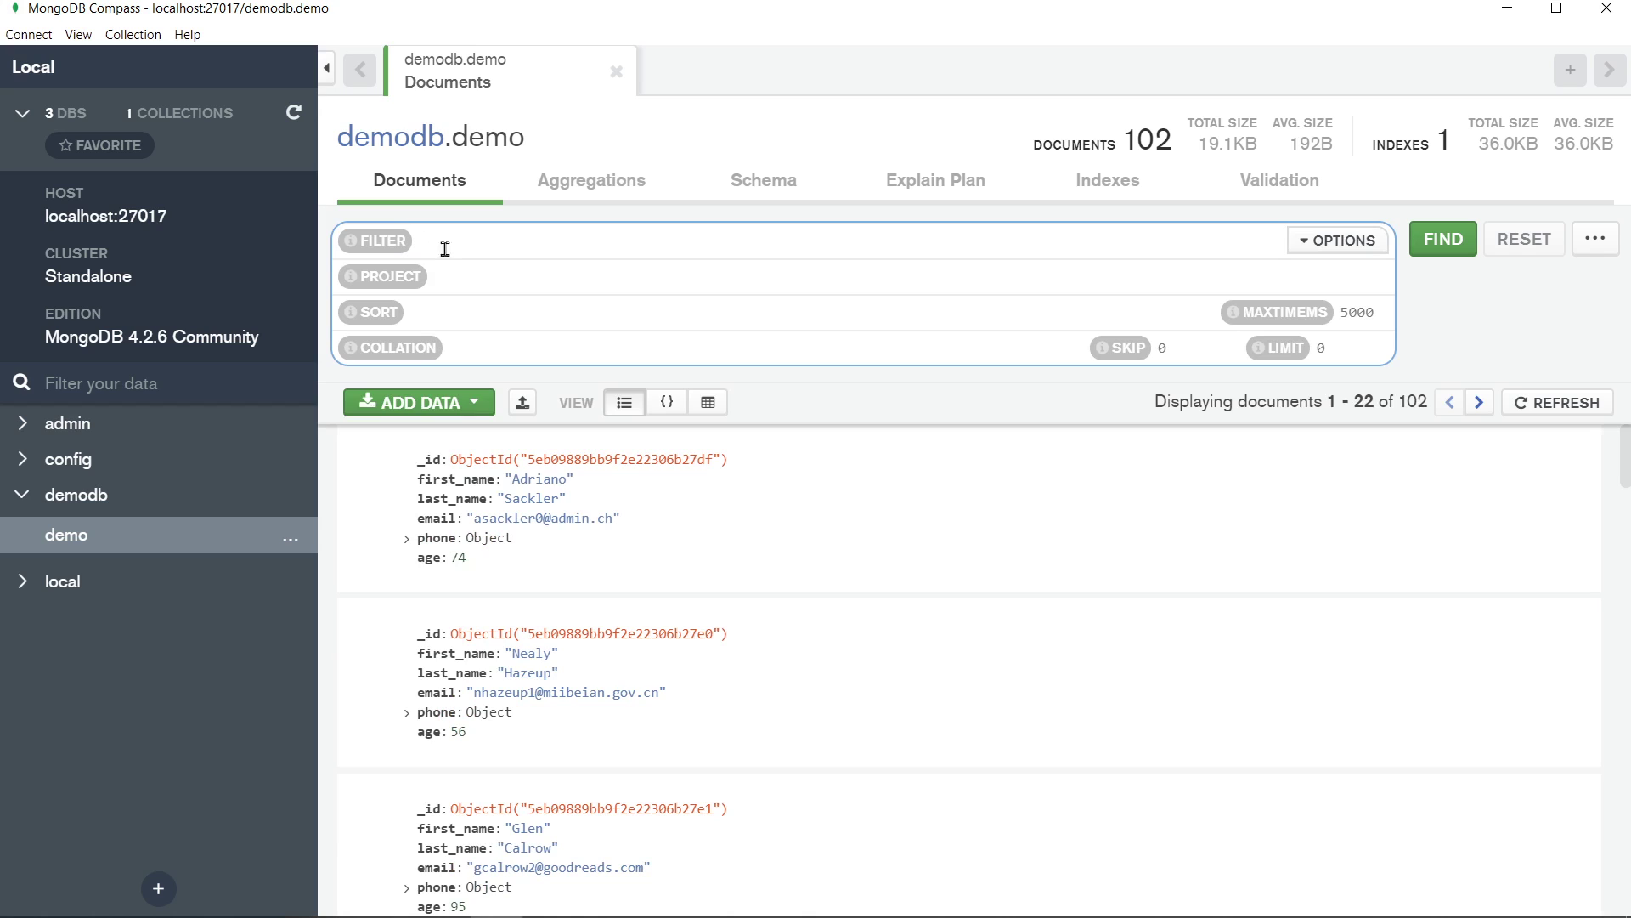
click(462, 314)
click(489, 243)
text({}{})
click(538, 313)
text({})
click(544, 348)
text({})
Display the documents as JSON and expand the first document's phone object
click(666, 402)
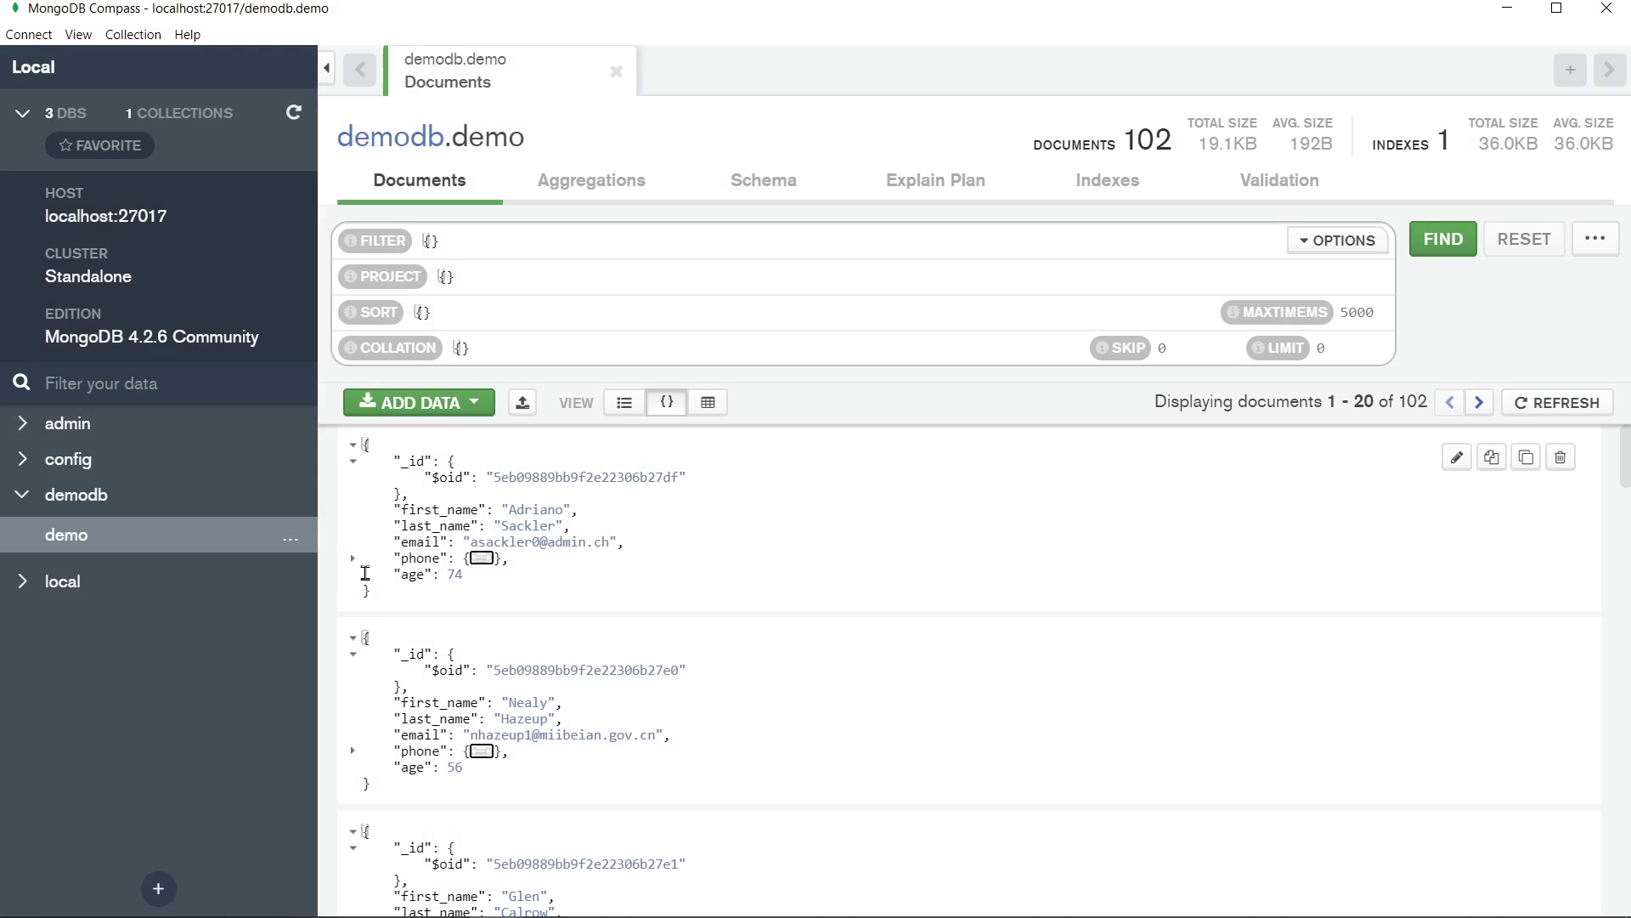
click(353, 559)
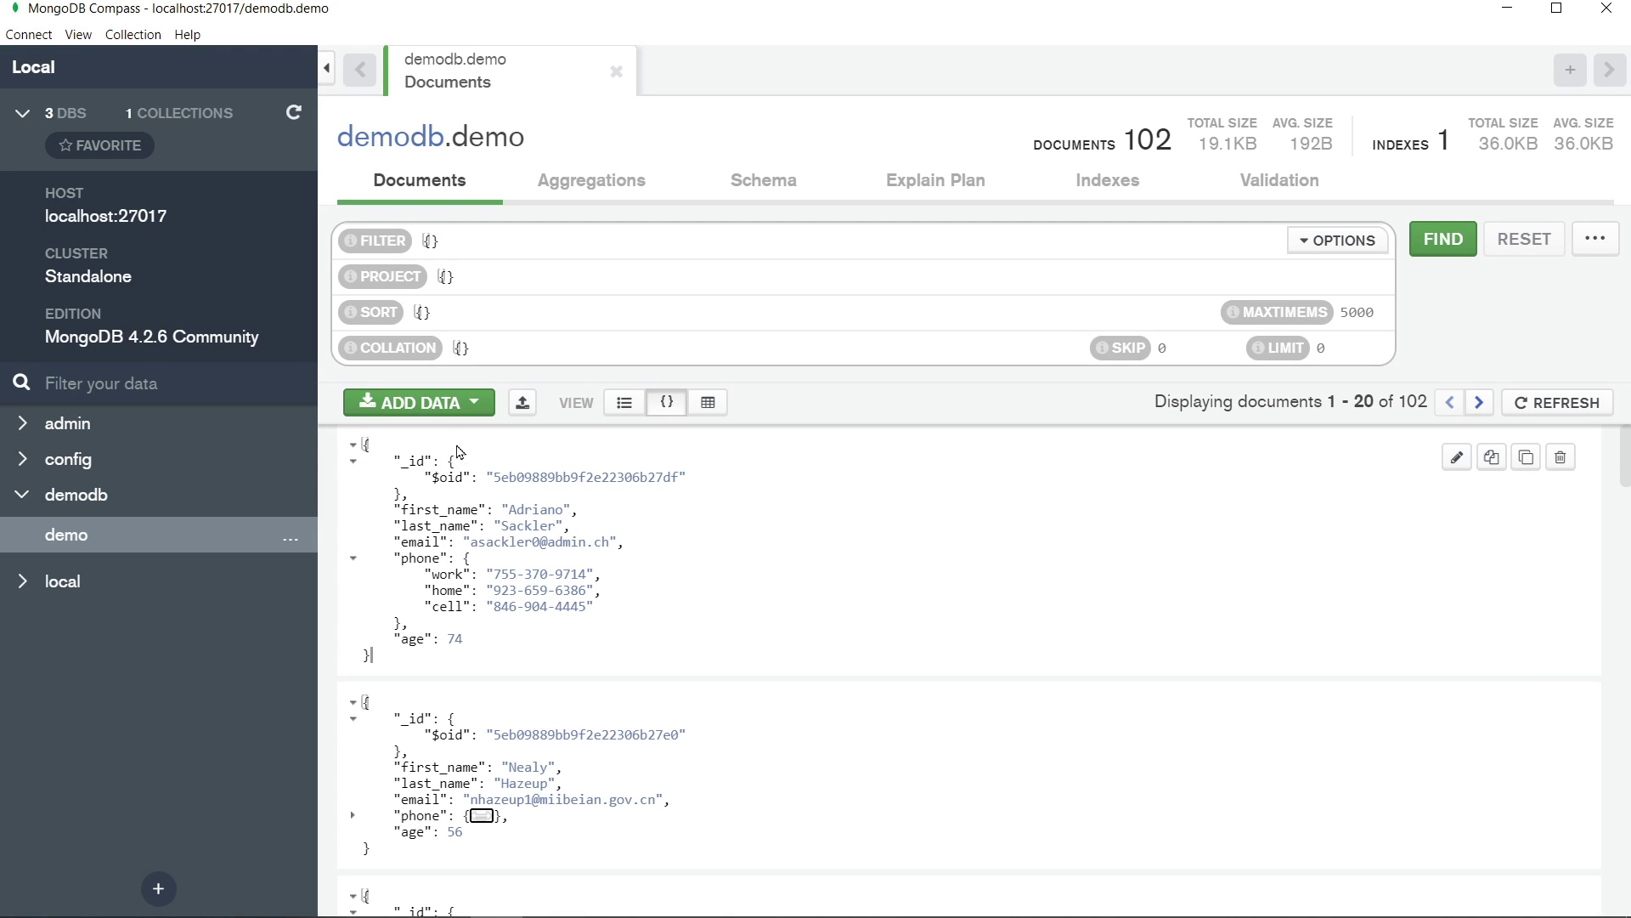
Set the query to skip 100 documents and run it
click(1183, 353)
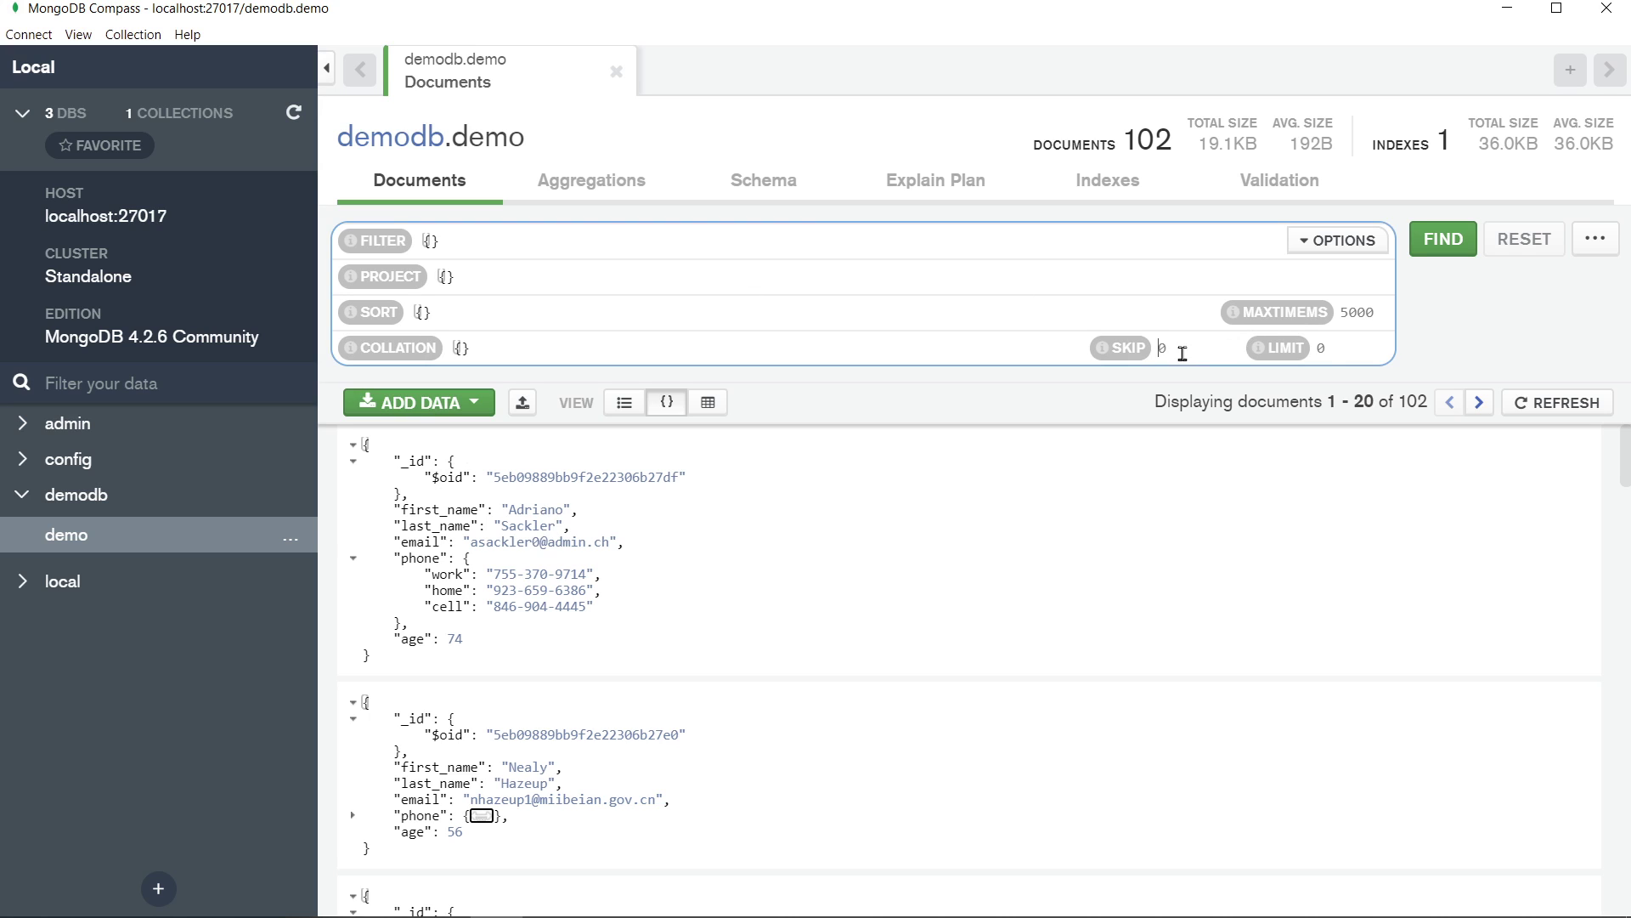
click(1321, 351)
click(1171, 341)
text(100)
click(1437, 240)
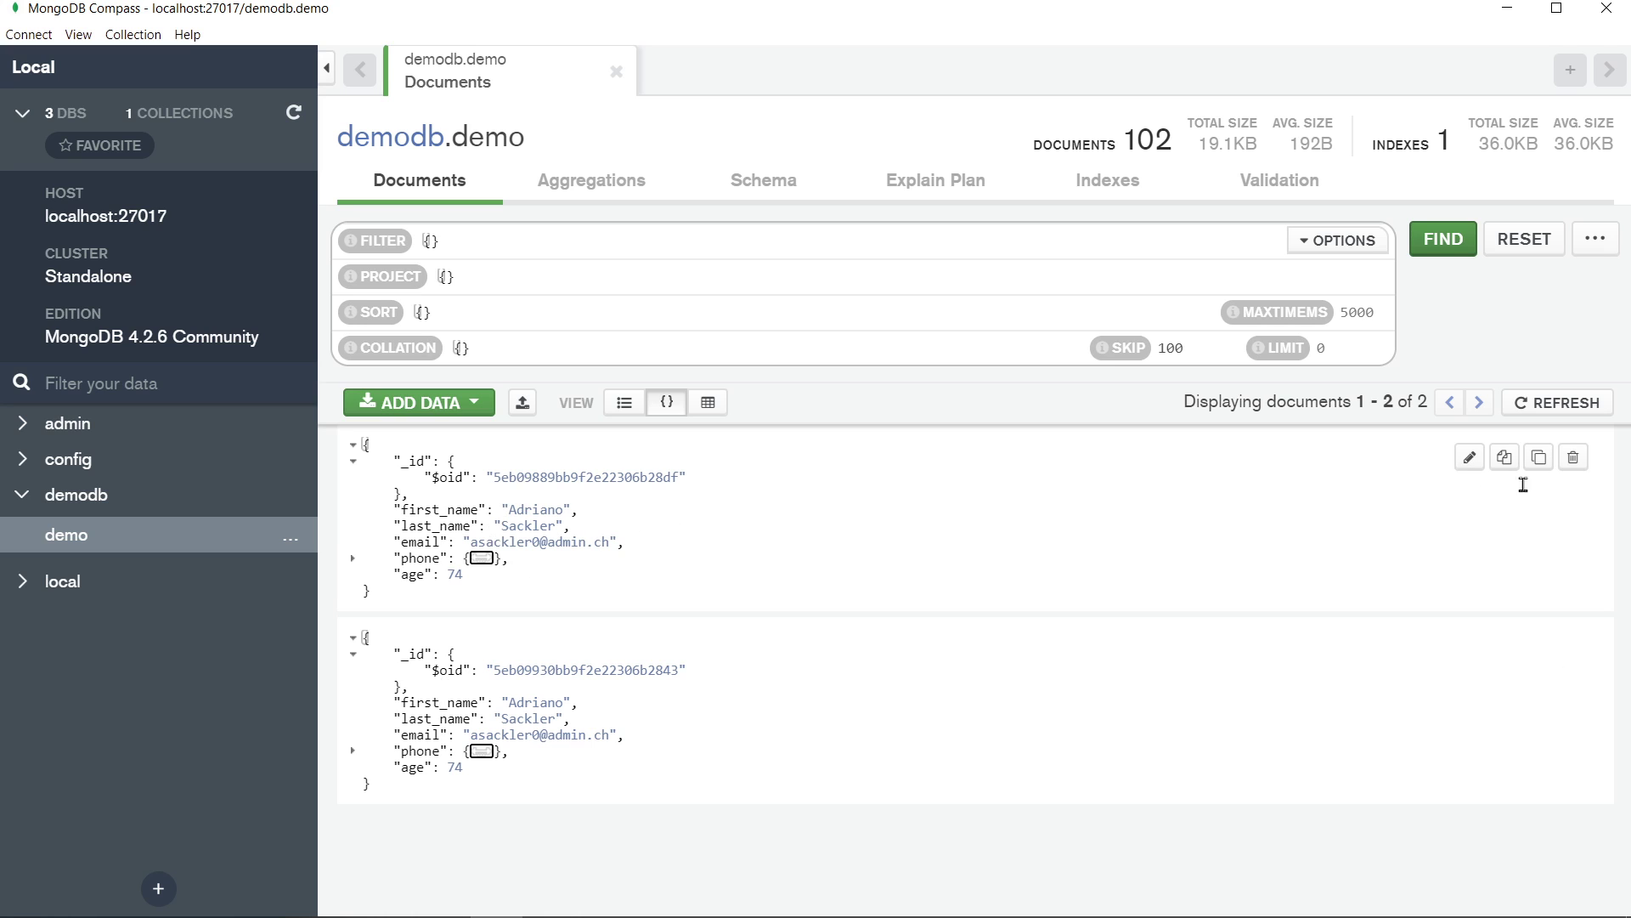
Delete the second listed document, with $oid 5eb09930bb9f2e22306b2843, and confirm its deletion
click(1576, 463)
click(1480, 630)
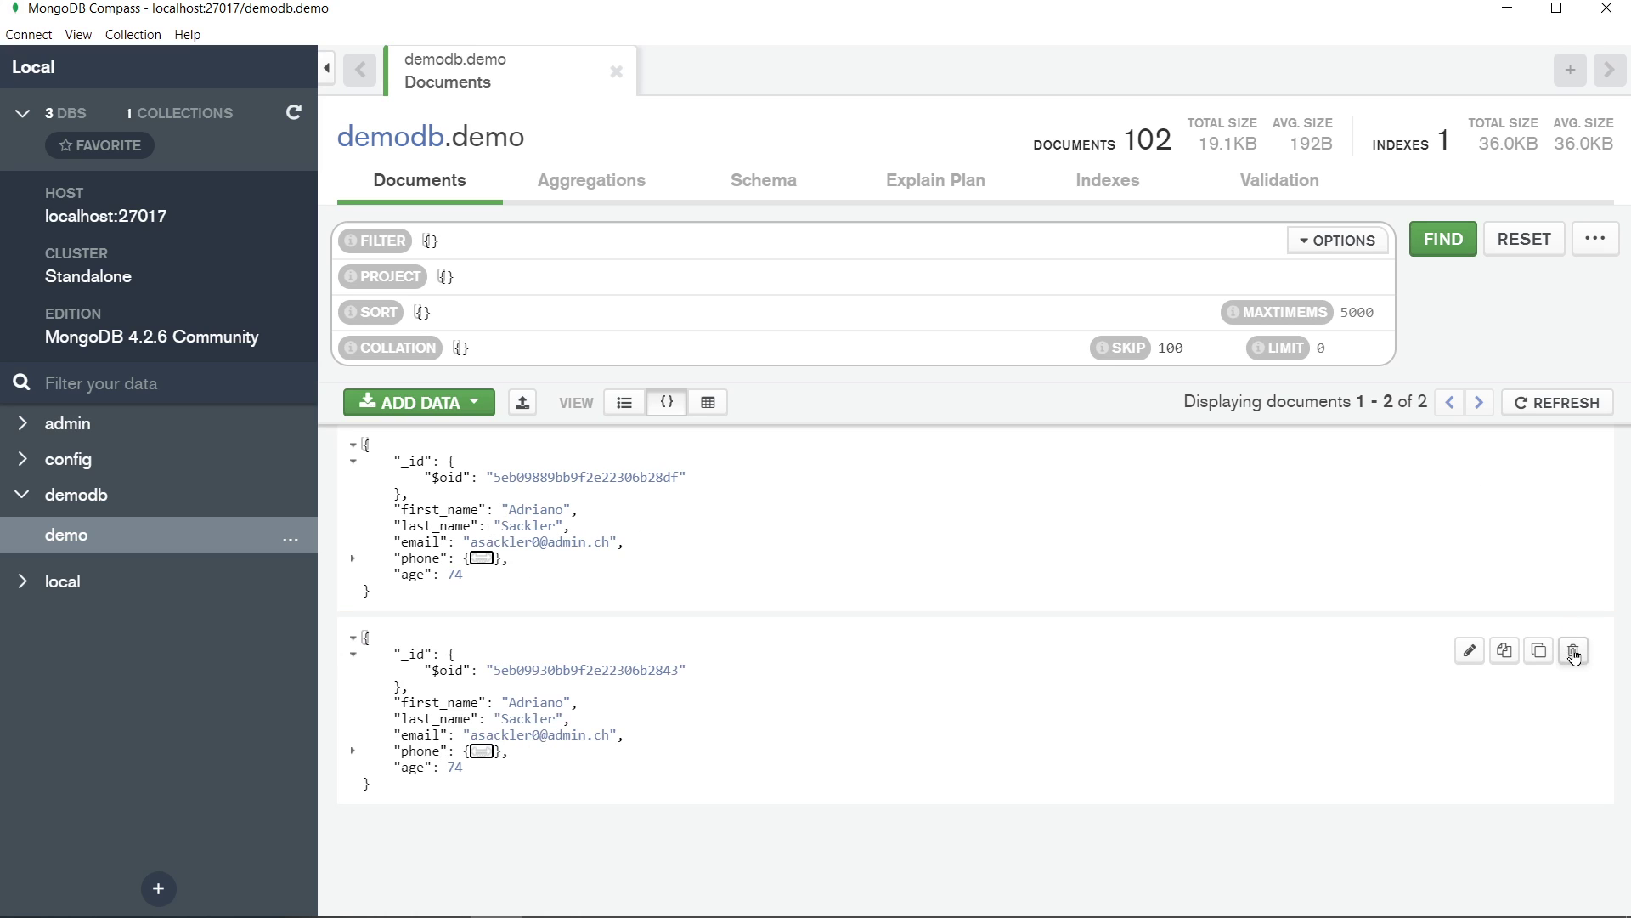
click(1573, 651)
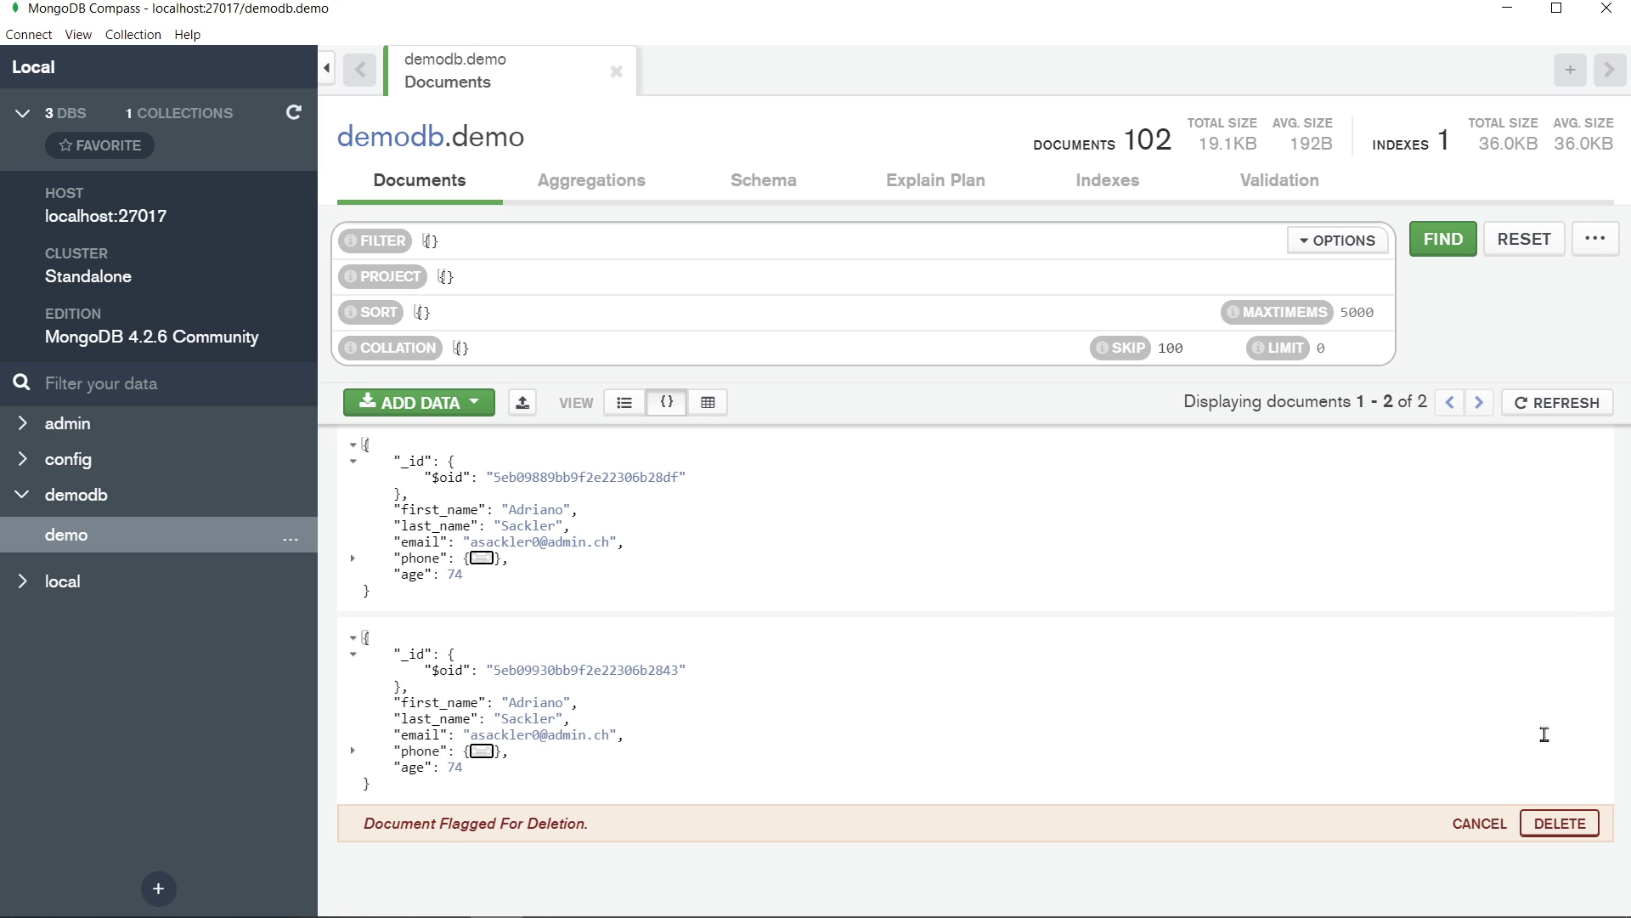
click(1568, 824)
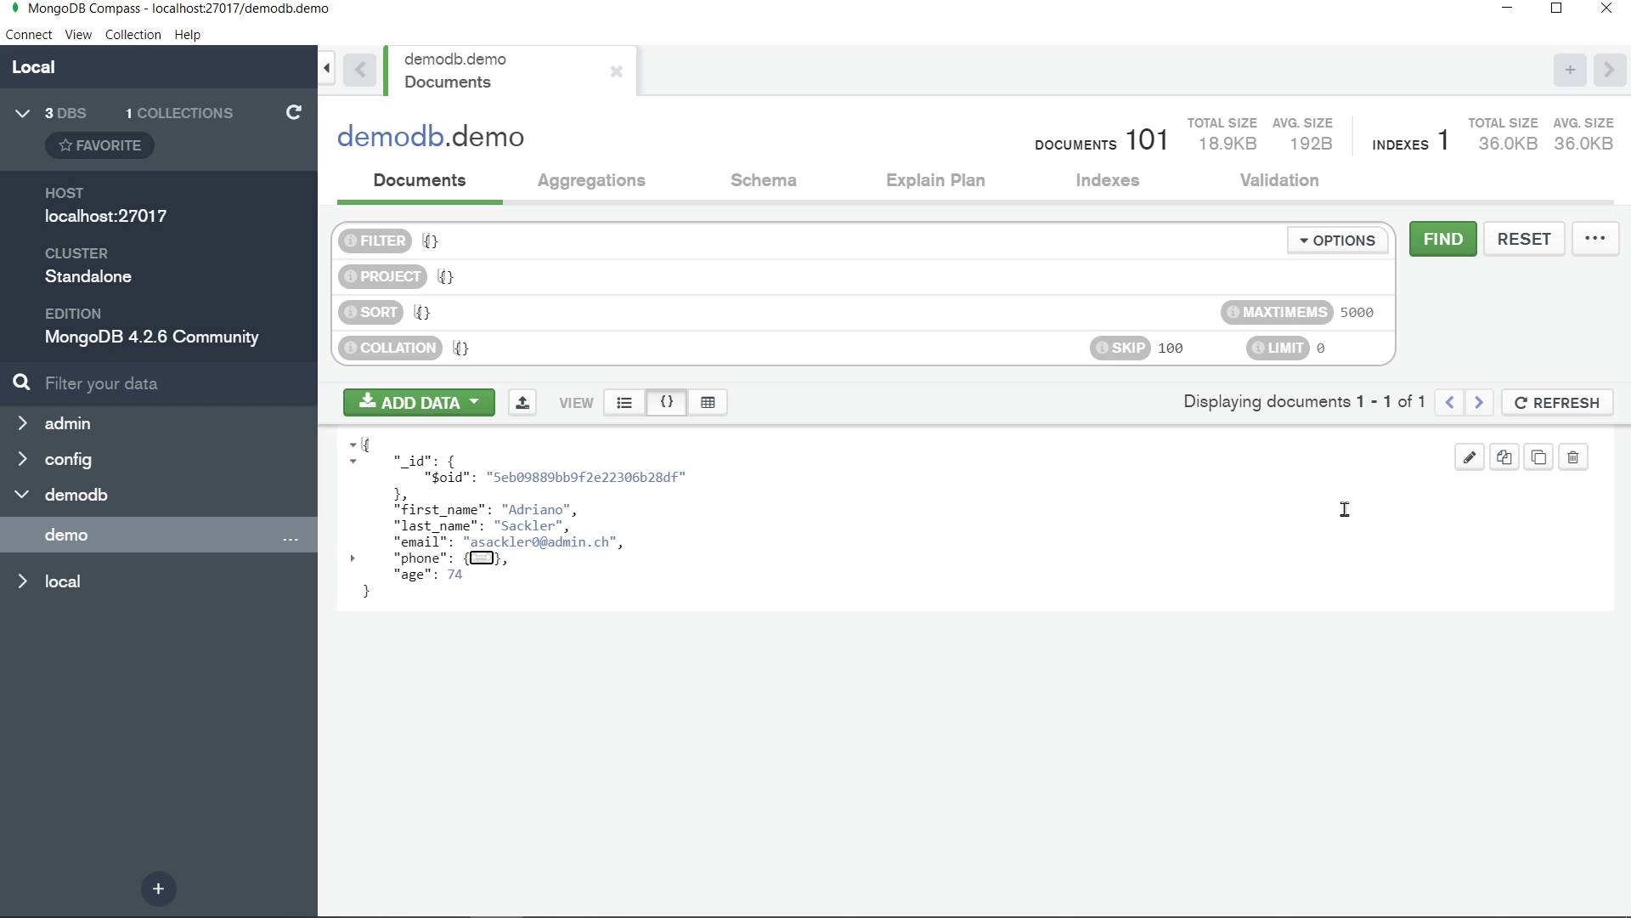
Delete the remaining duplicate document, with $oid 5eb09889bb9f2e22306b28df, and confirm its deletion
click(1575, 456)
click(1568, 630)
click(1574, 457)
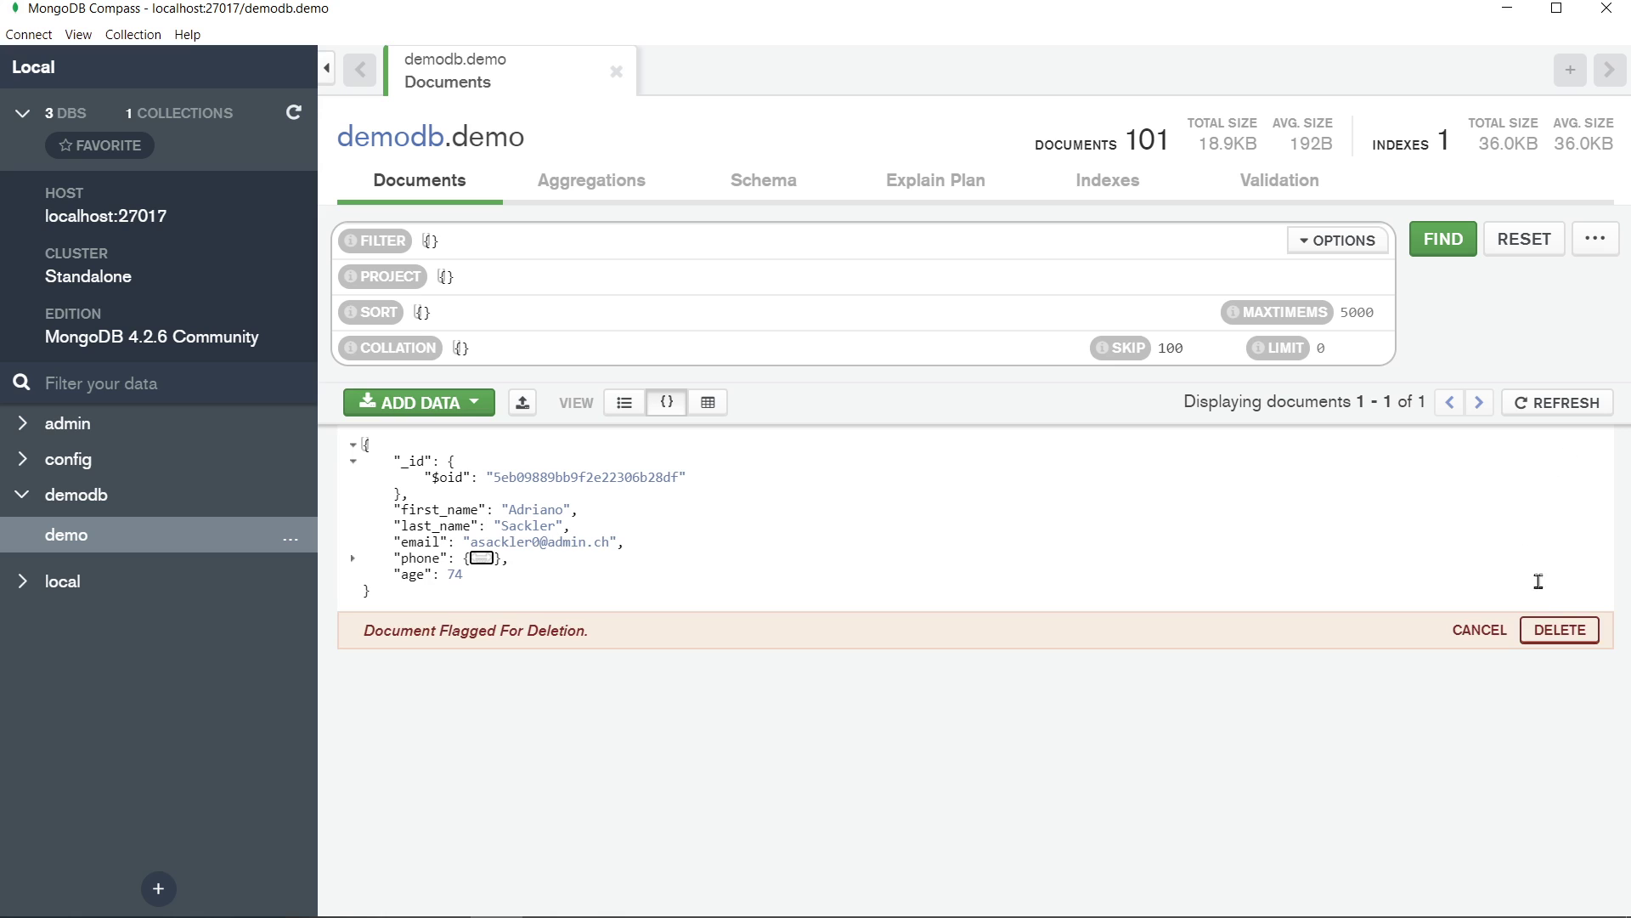
click(1562, 630)
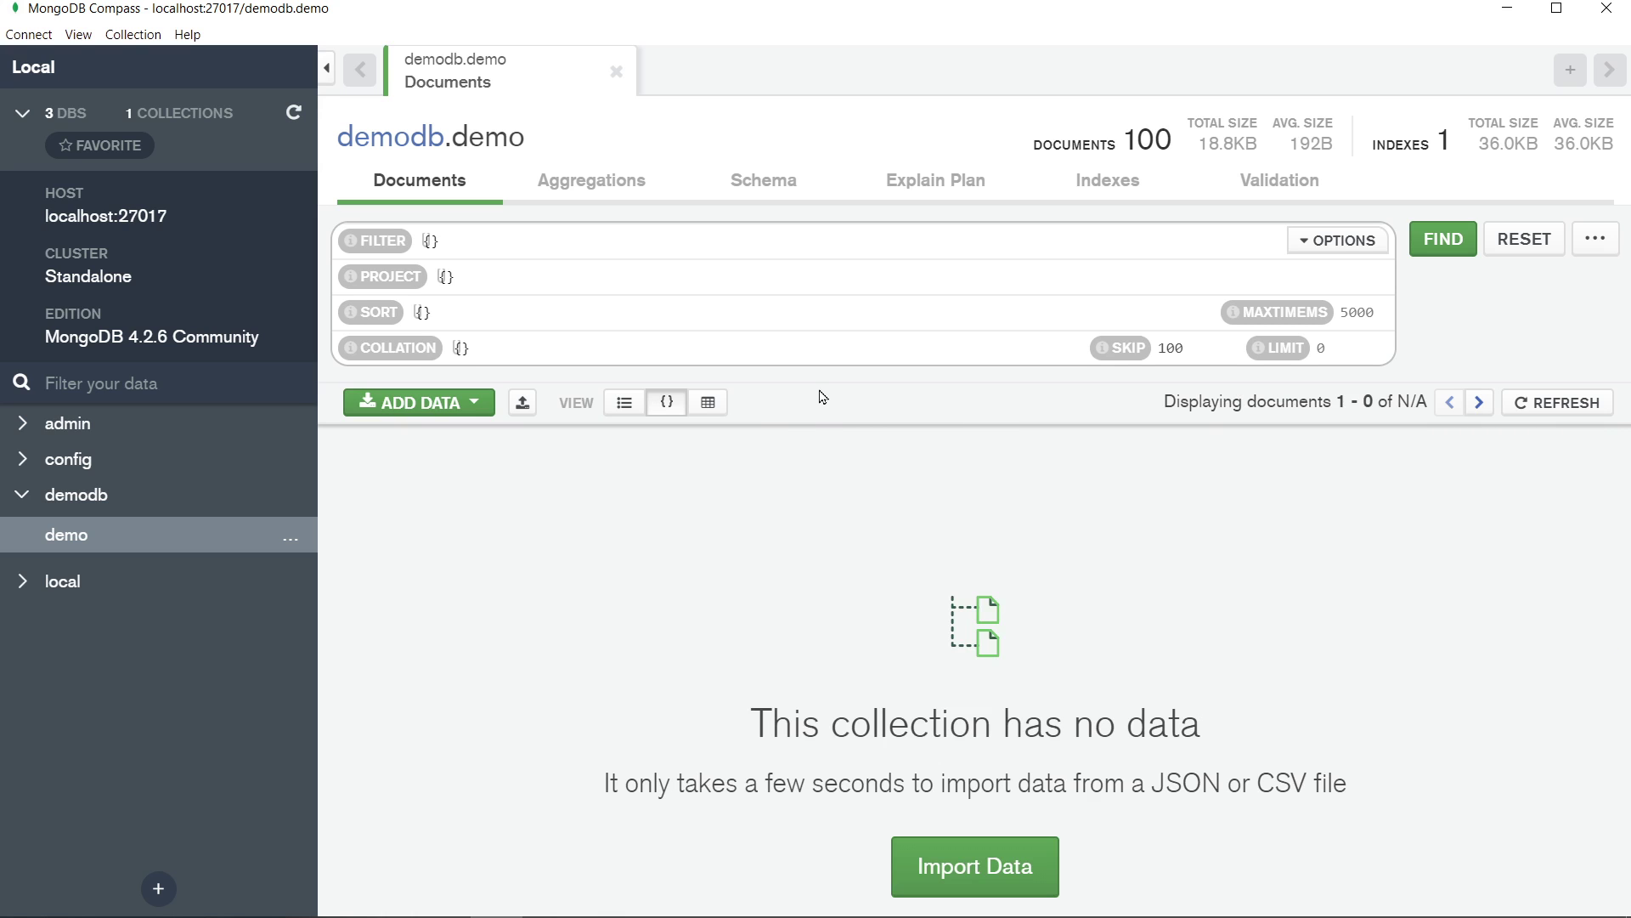
Clear the skip value and run the query again
click(1186, 350)
key(BackSpace)
key(BackSpace)
key(BackSpace)
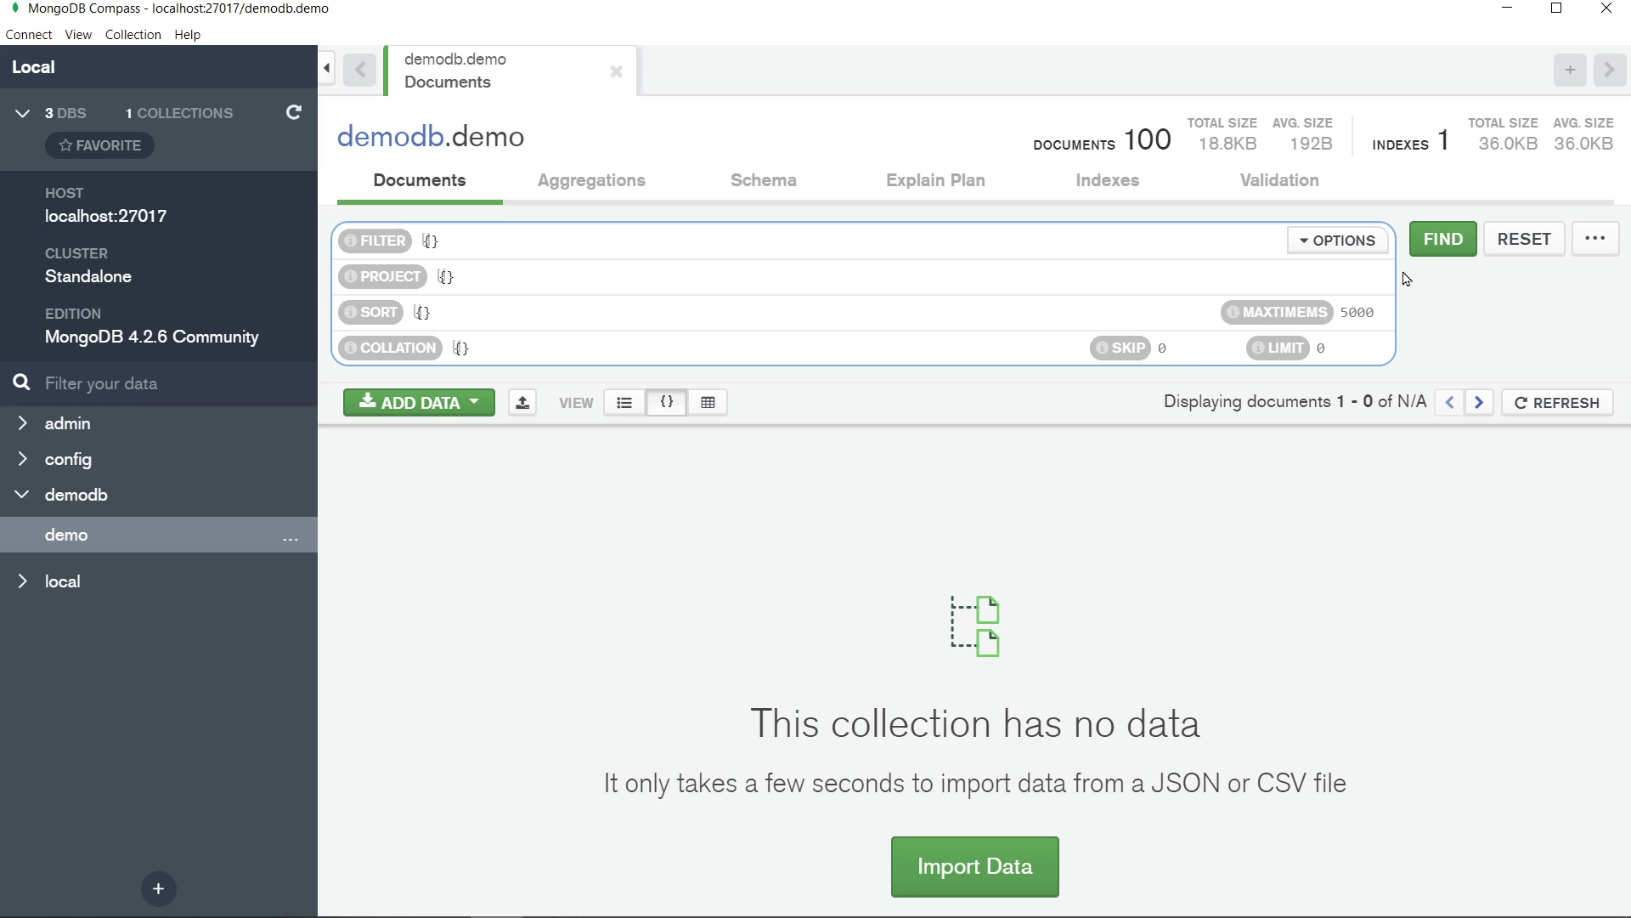
click(1428, 241)
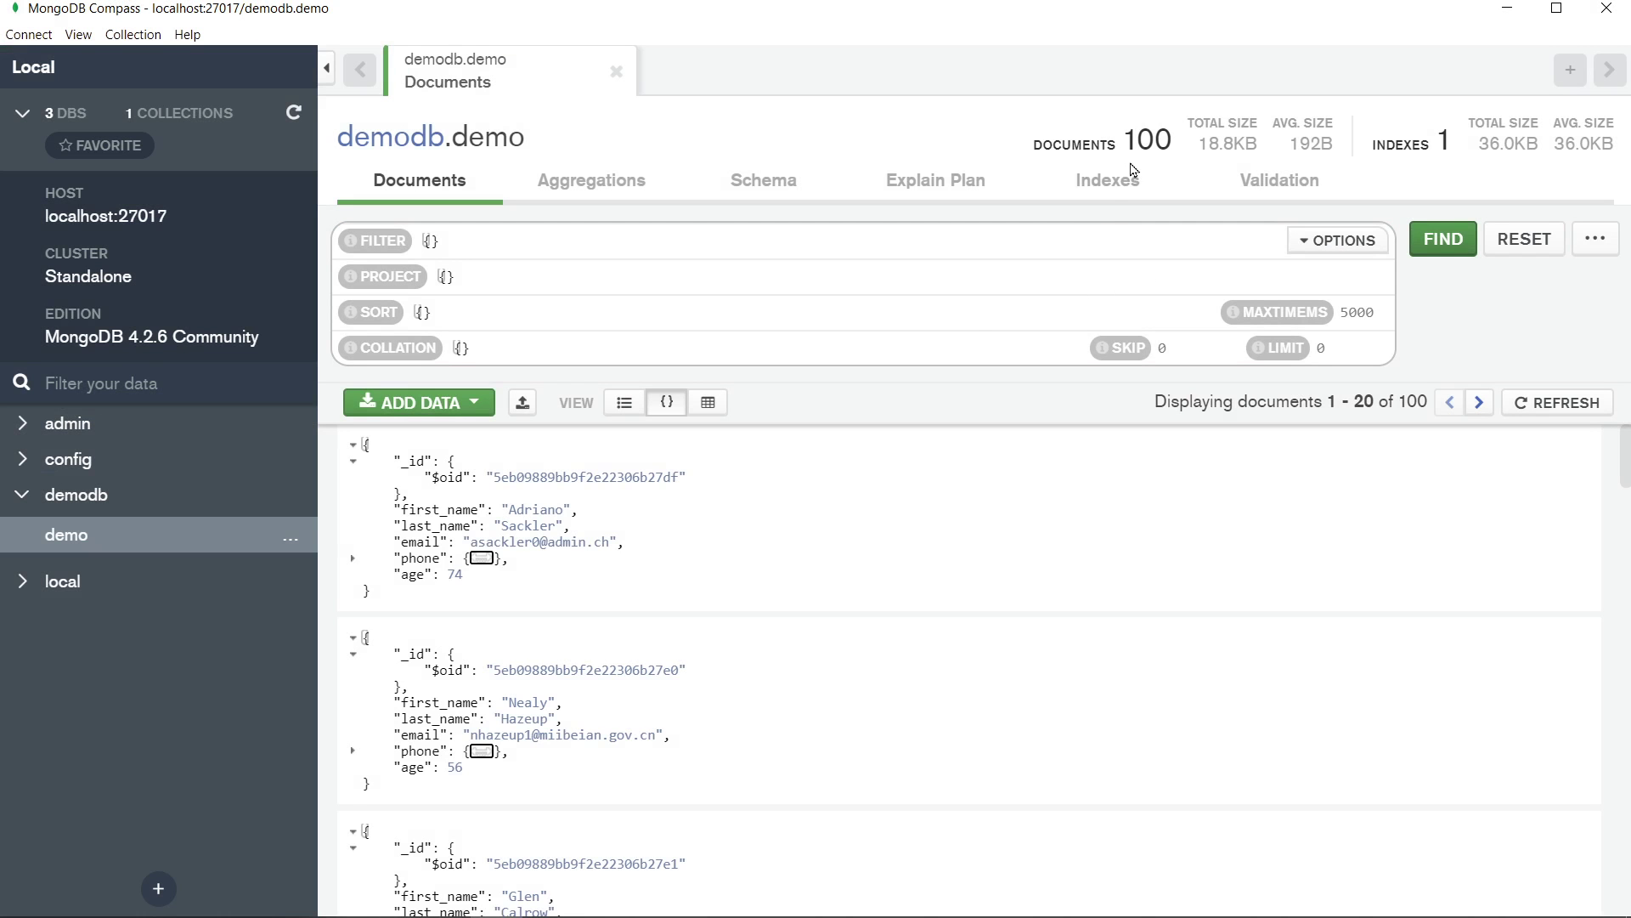
Limit the query to 1 document and run it
click(1336, 350)
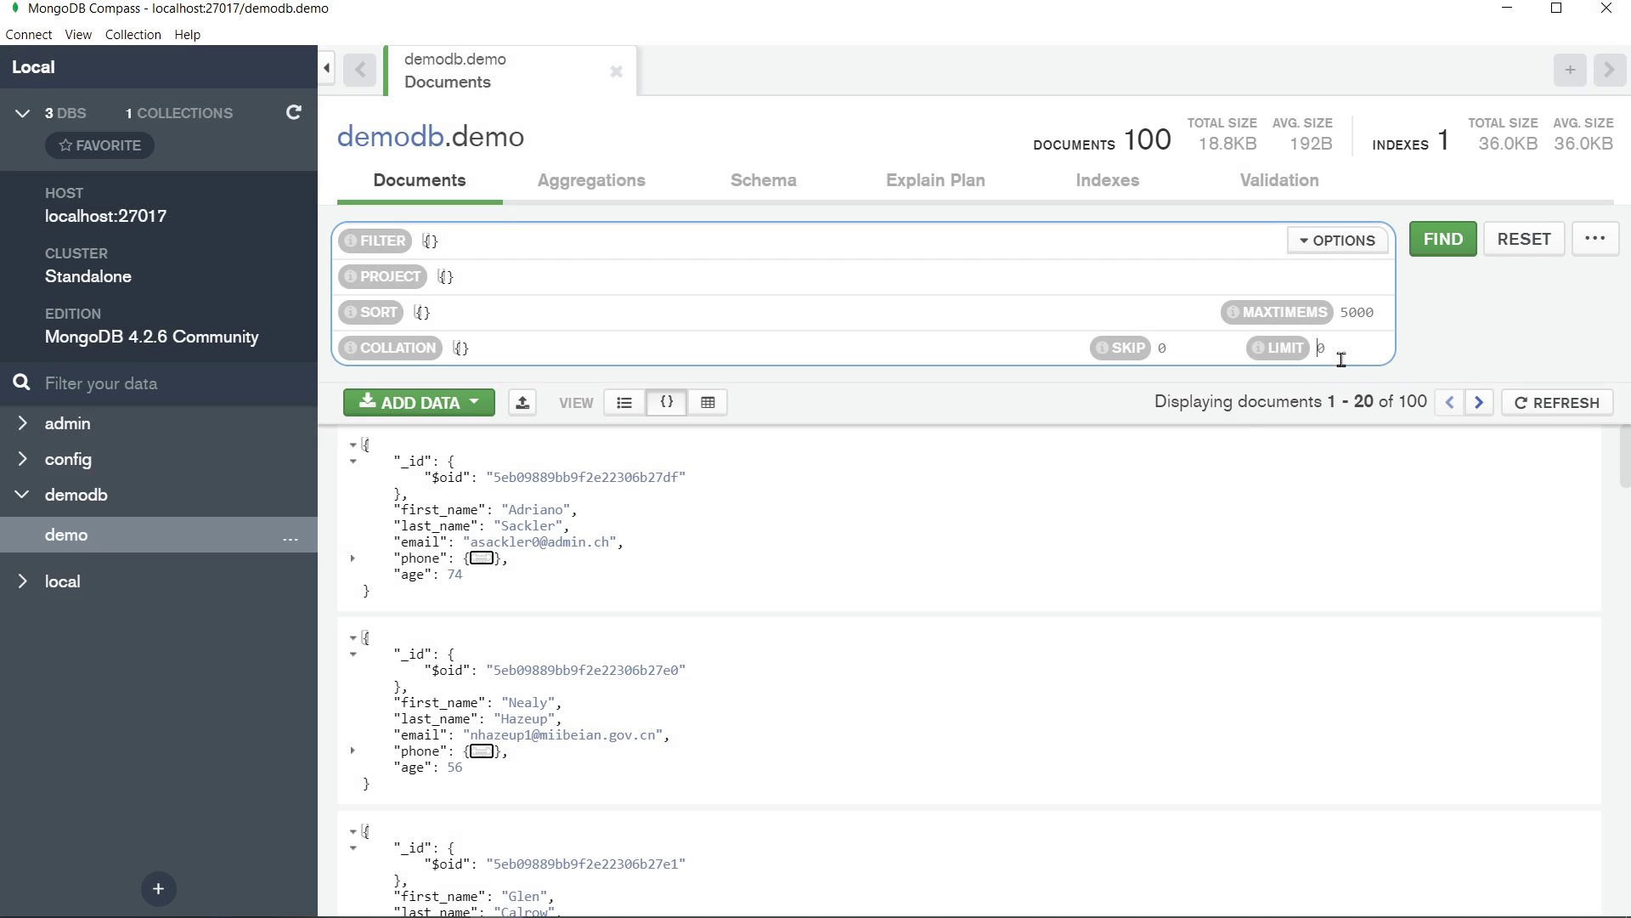
text(1)
click(1446, 249)
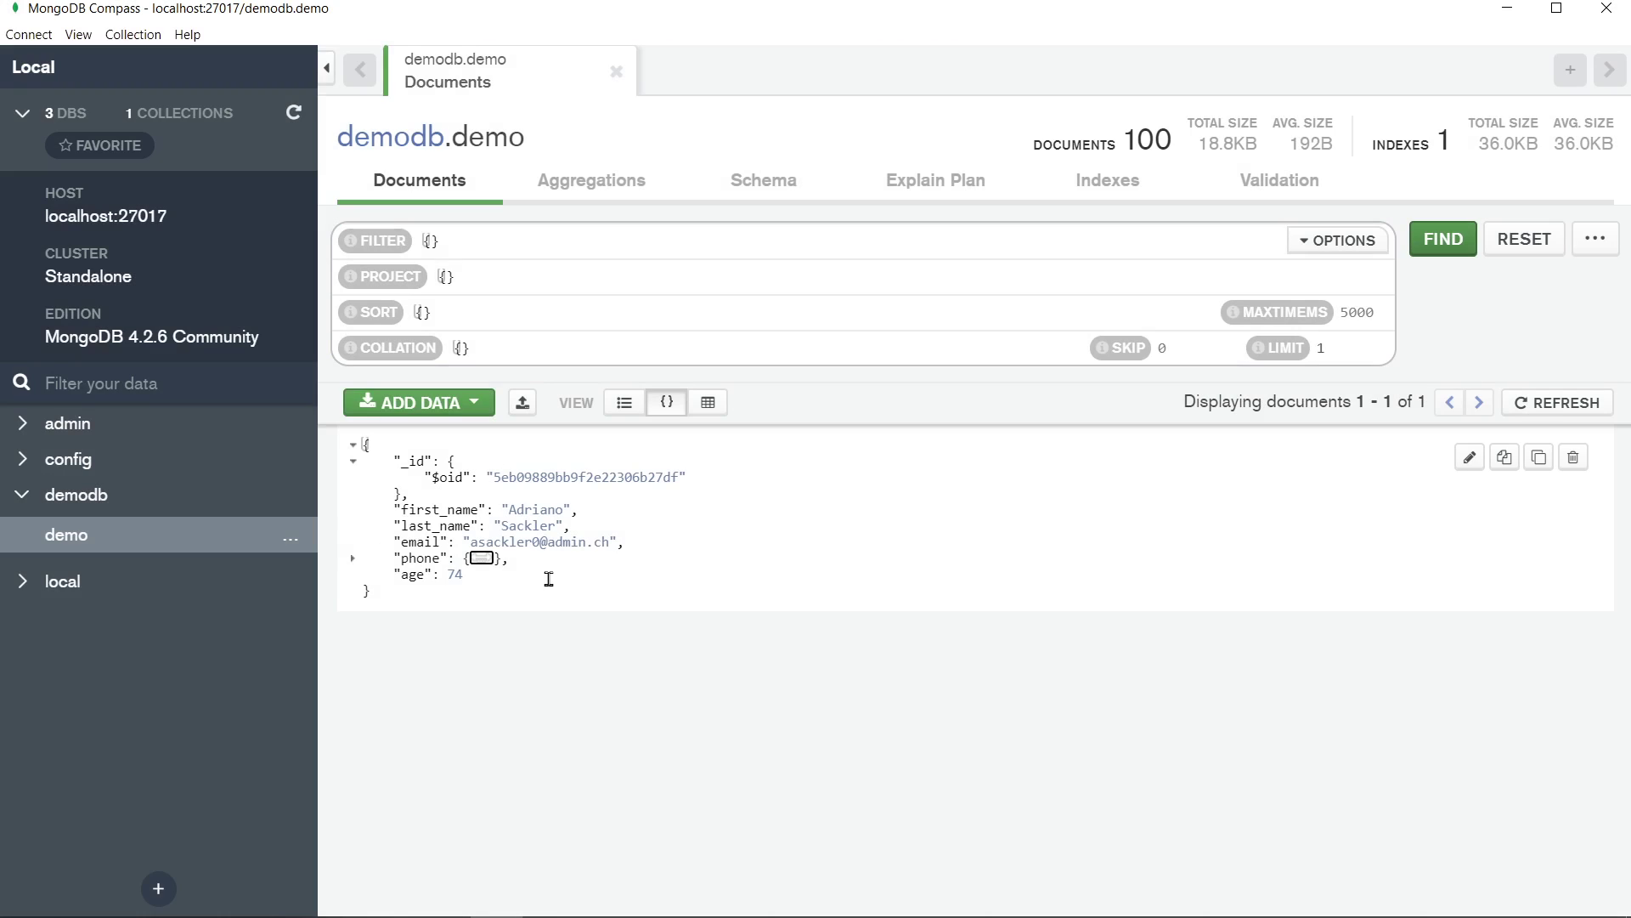
Clear the query's limit value
click(1358, 349)
key(BackSpace)
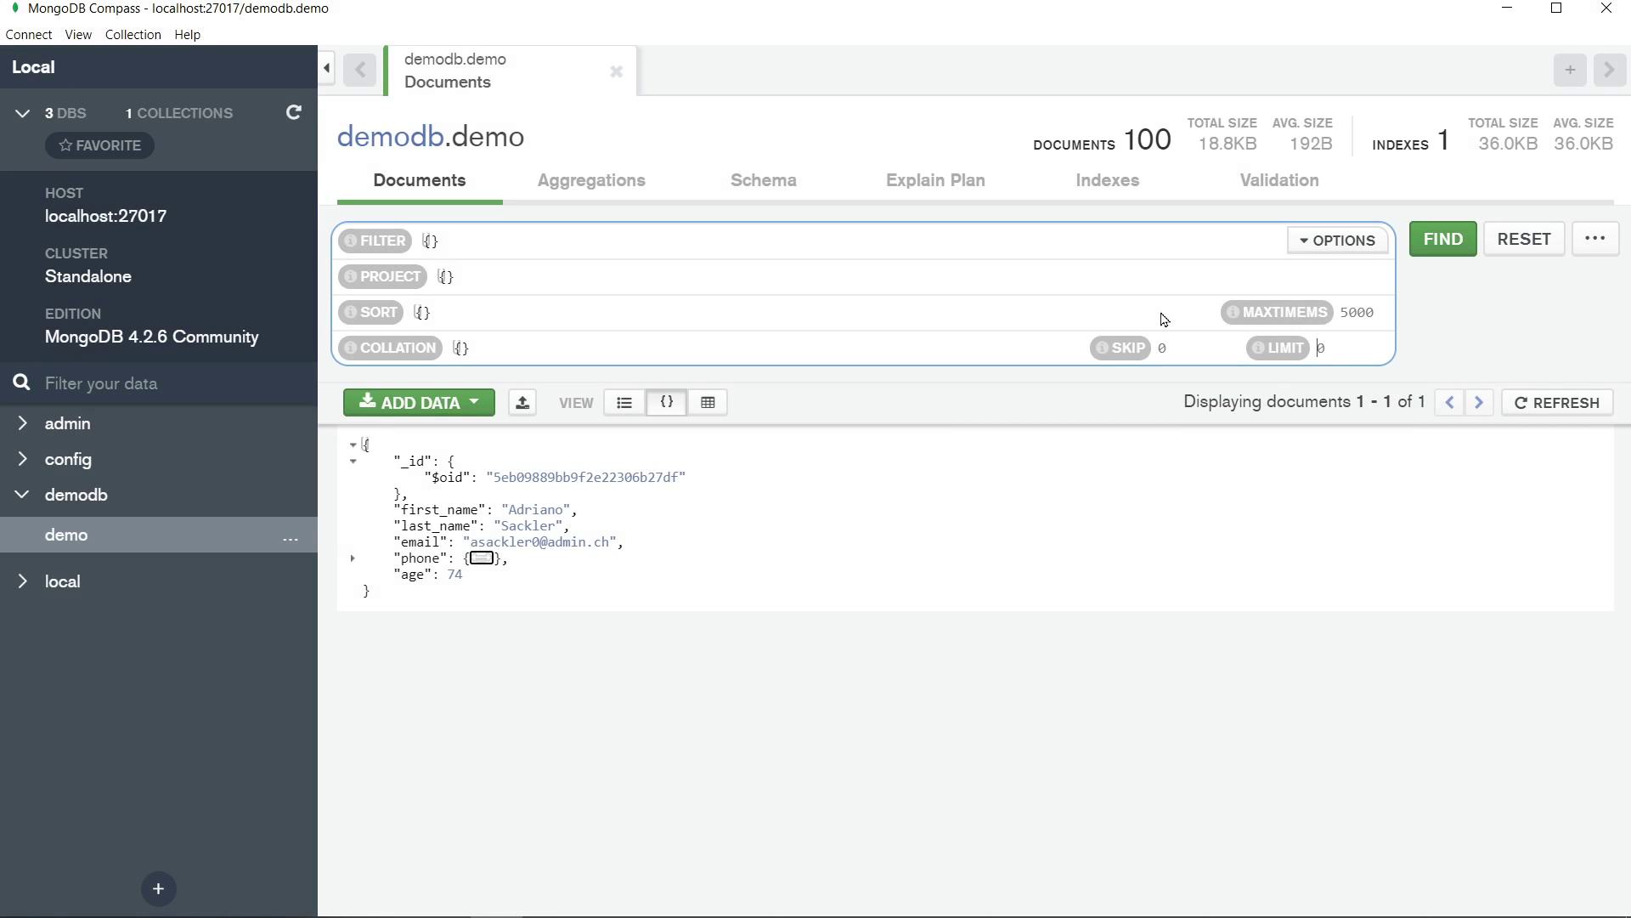
click(1113, 306)
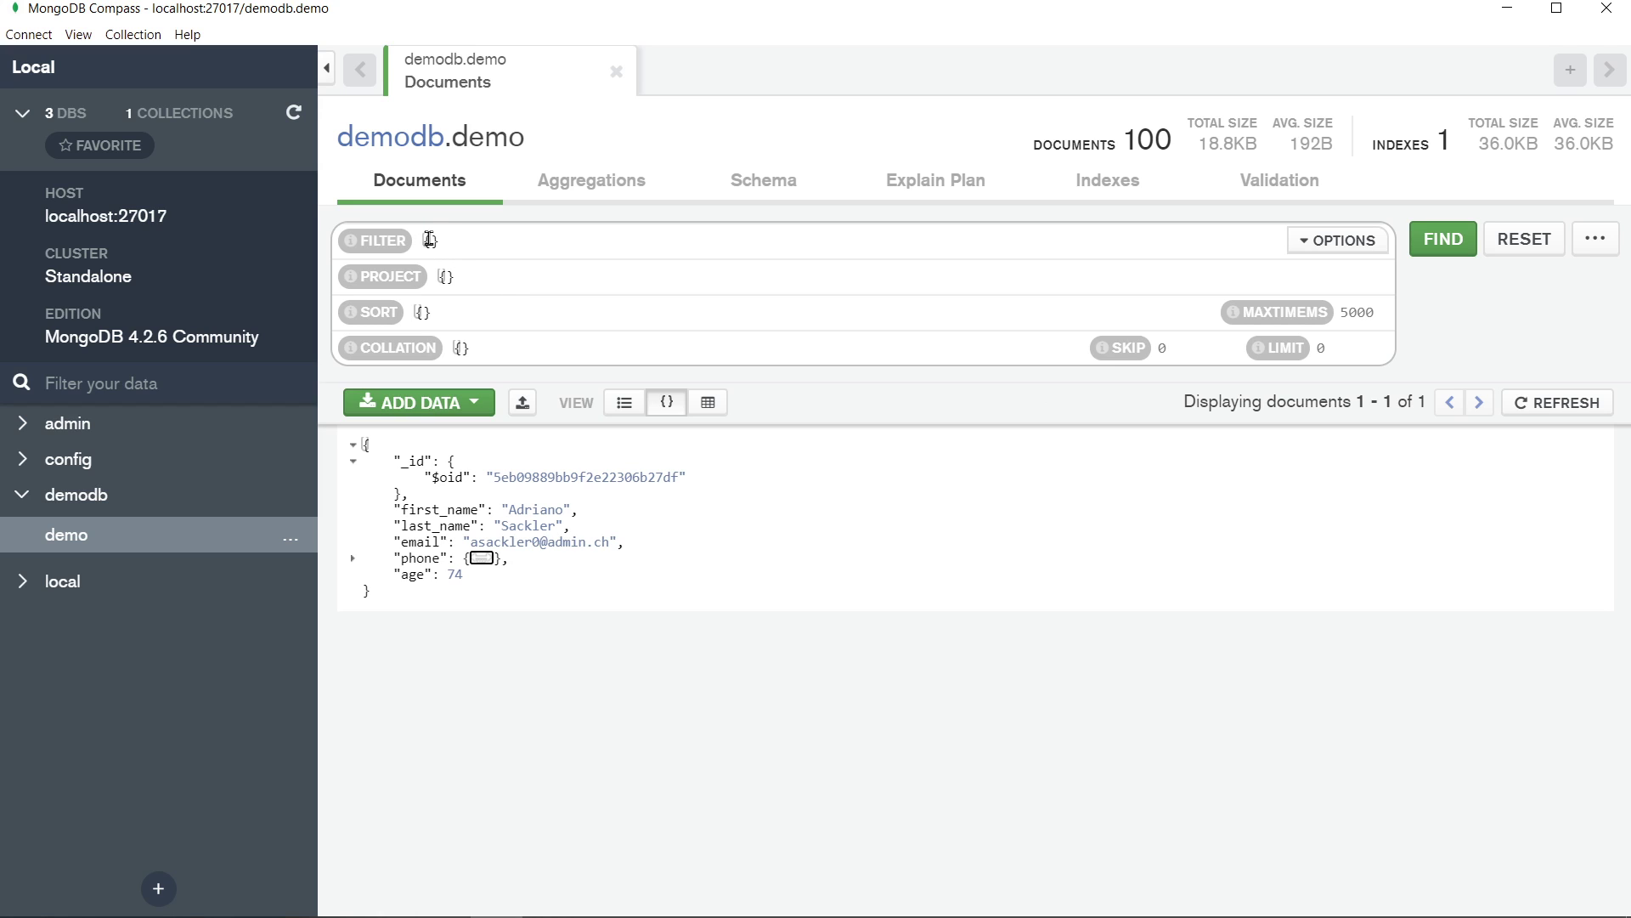
Add a space inside the filter's braces and write the SQL comparison SELECT * FROM Table WEHRE id=1 after them
click(595, 251)
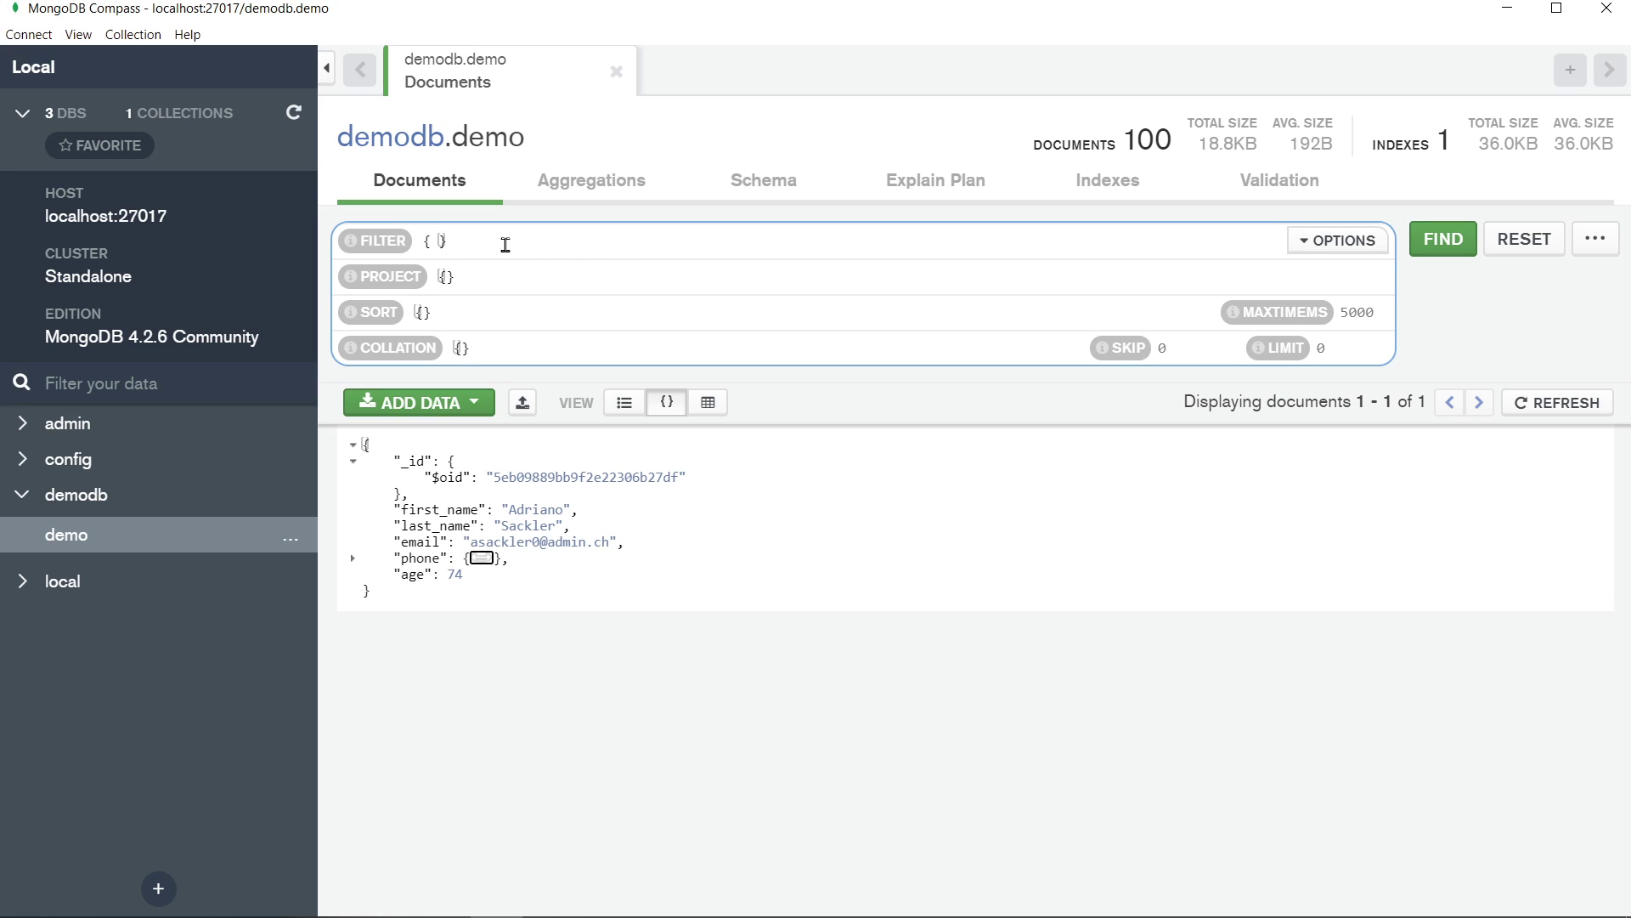
click(568, 259)
text(ELECT)
key(BackSpace)
key(BackSpace)
key(BackSpace)
key(BackSpace)
text(SELECT)
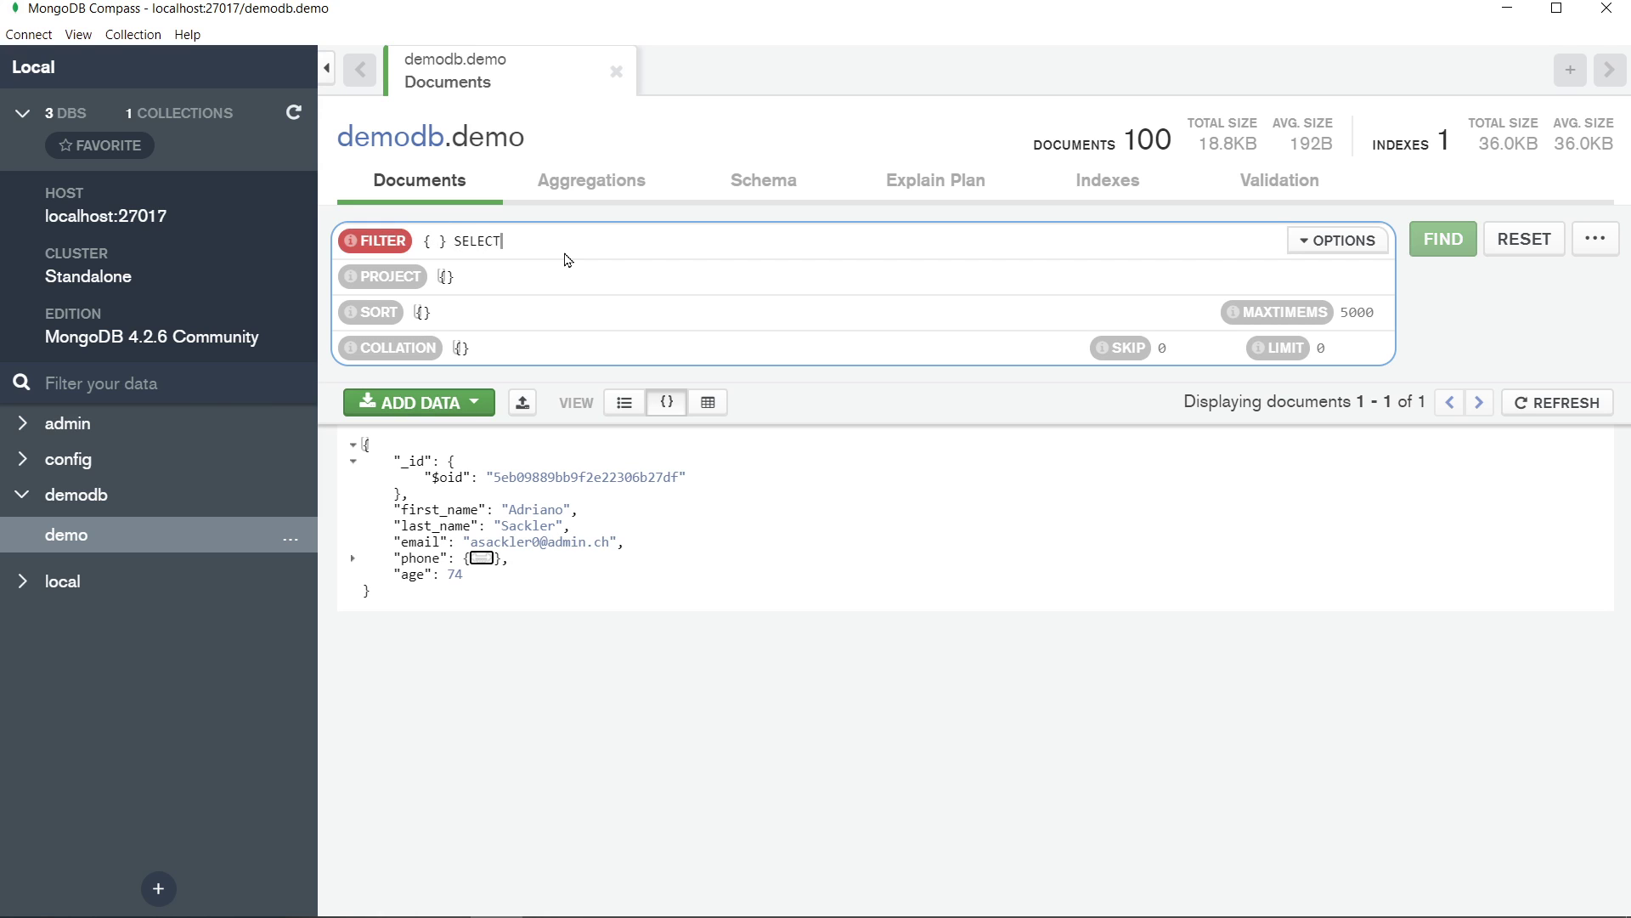
text( * FROM Table WEHRE id=1)
Highlight the SELECT keyword and the condition in the example SQL, and replace its asterisk with age,name,
double_click(457, 241)
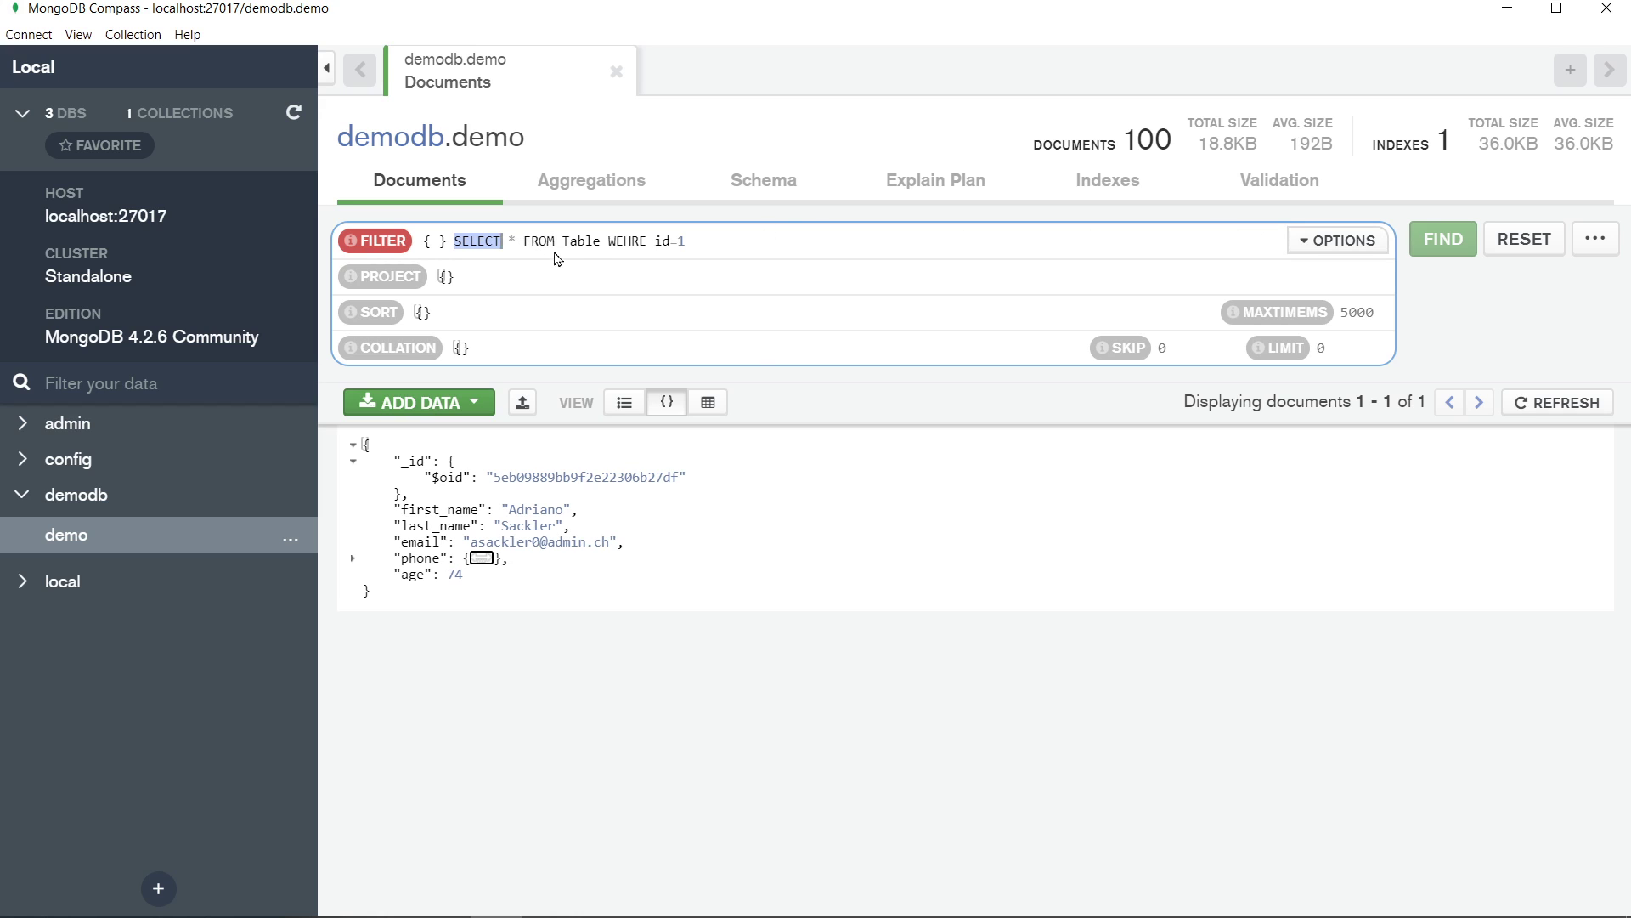
drag(609, 242, 689, 243)
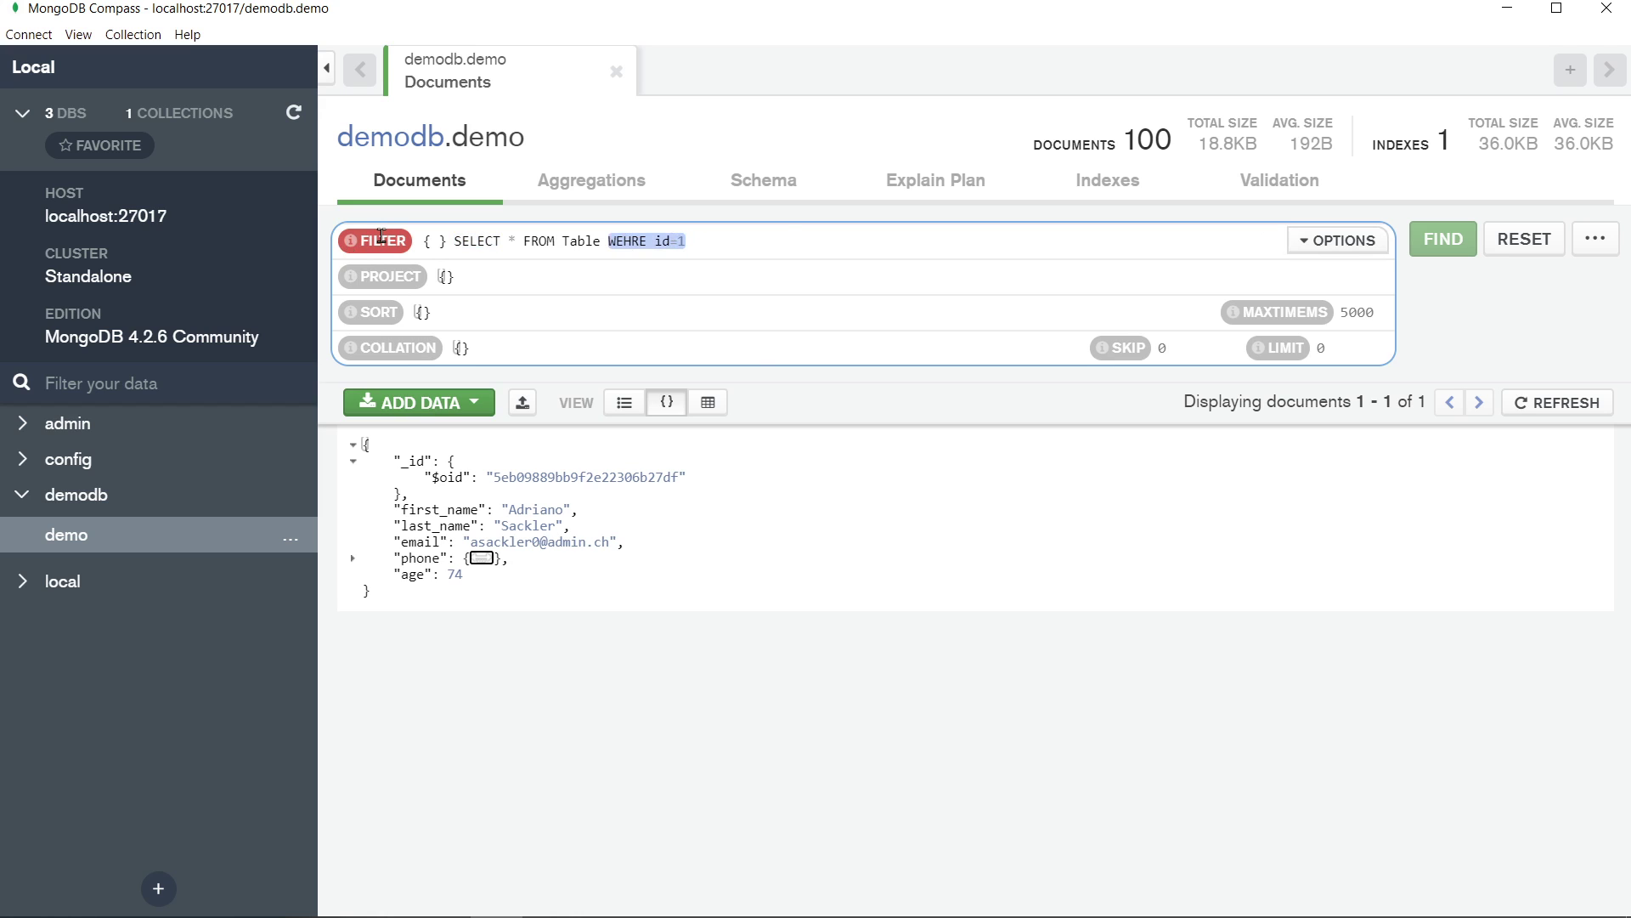
double_click(513, 242)
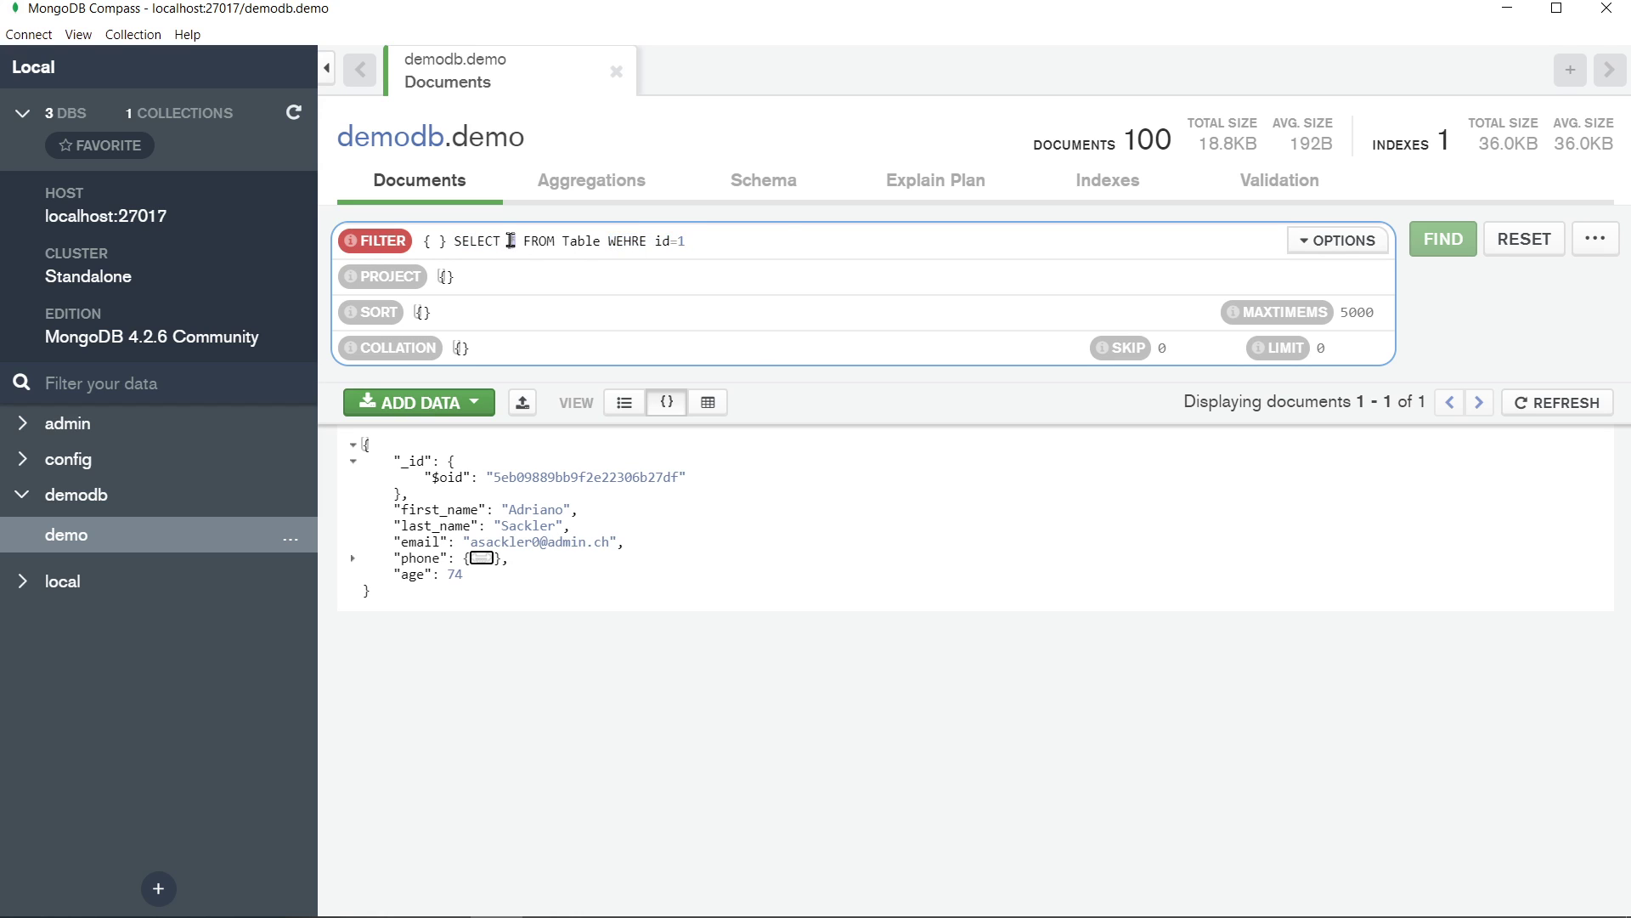
text(age,name,)
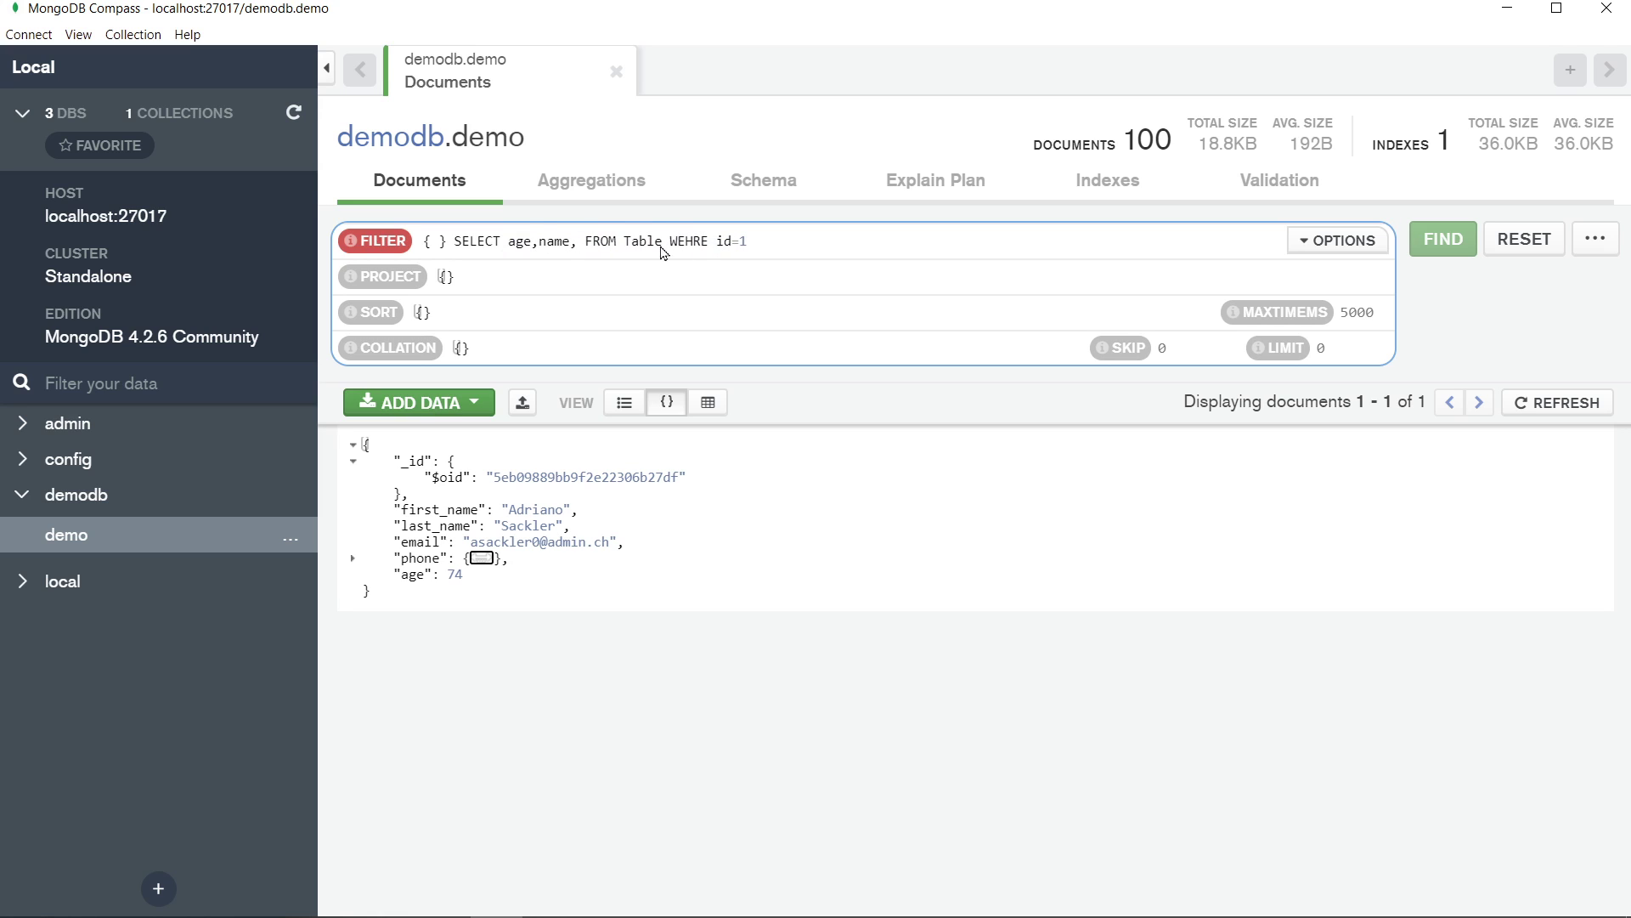
Highlight the column list in the example SQL and append ORDER BY id ASC to the end of the statement
shift+click(508, 241)
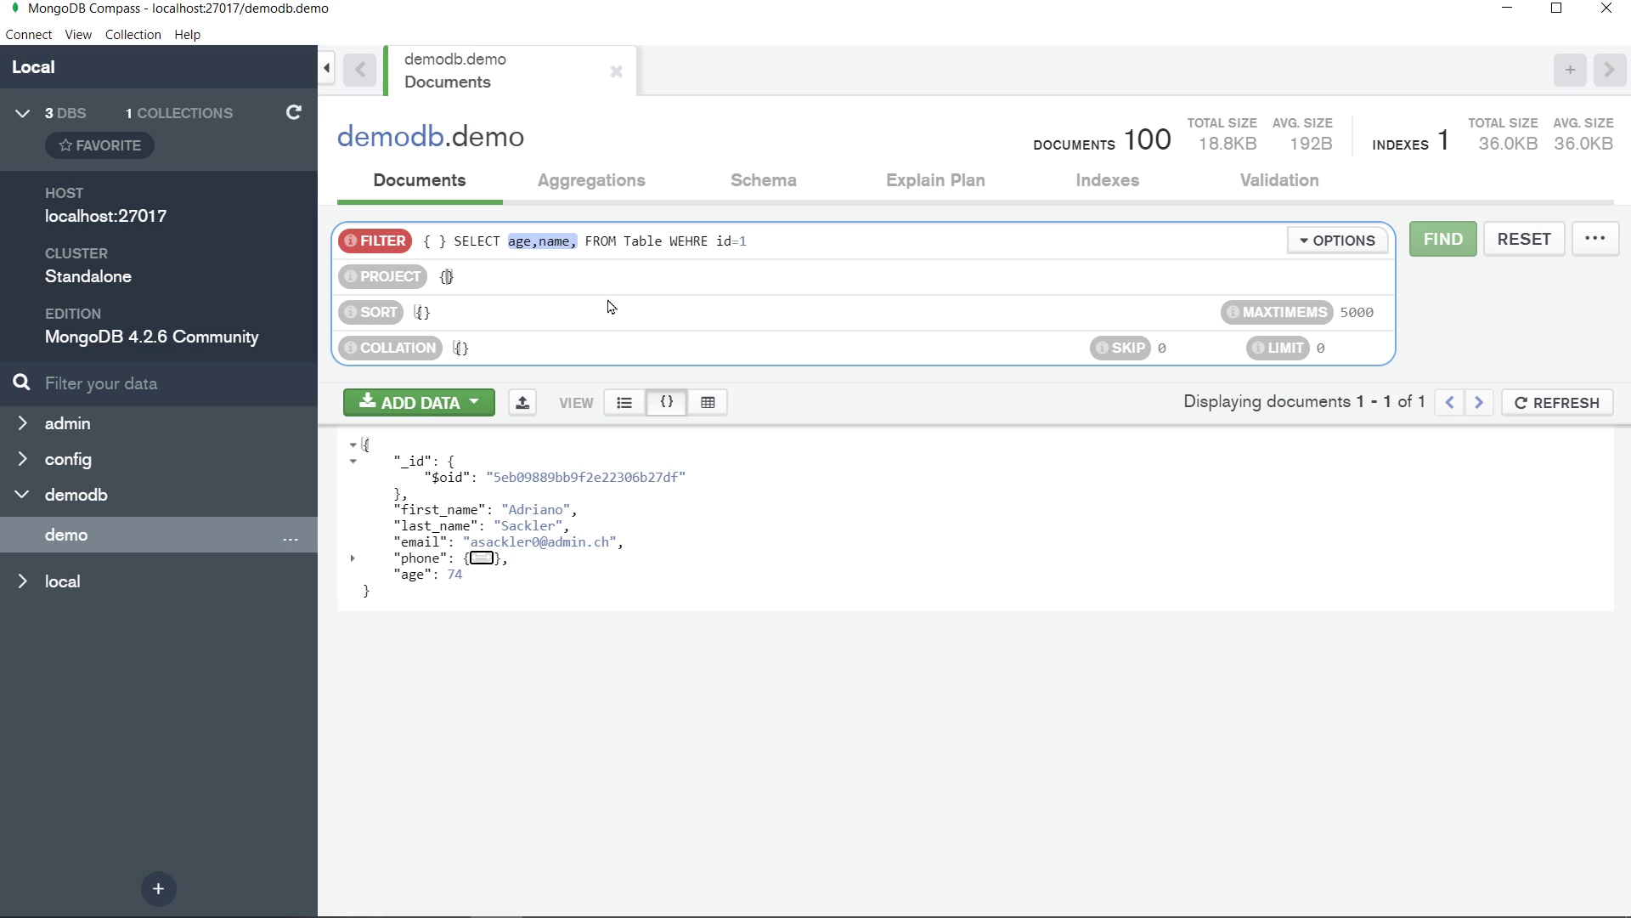
click(796, 242)
text(ORDER)
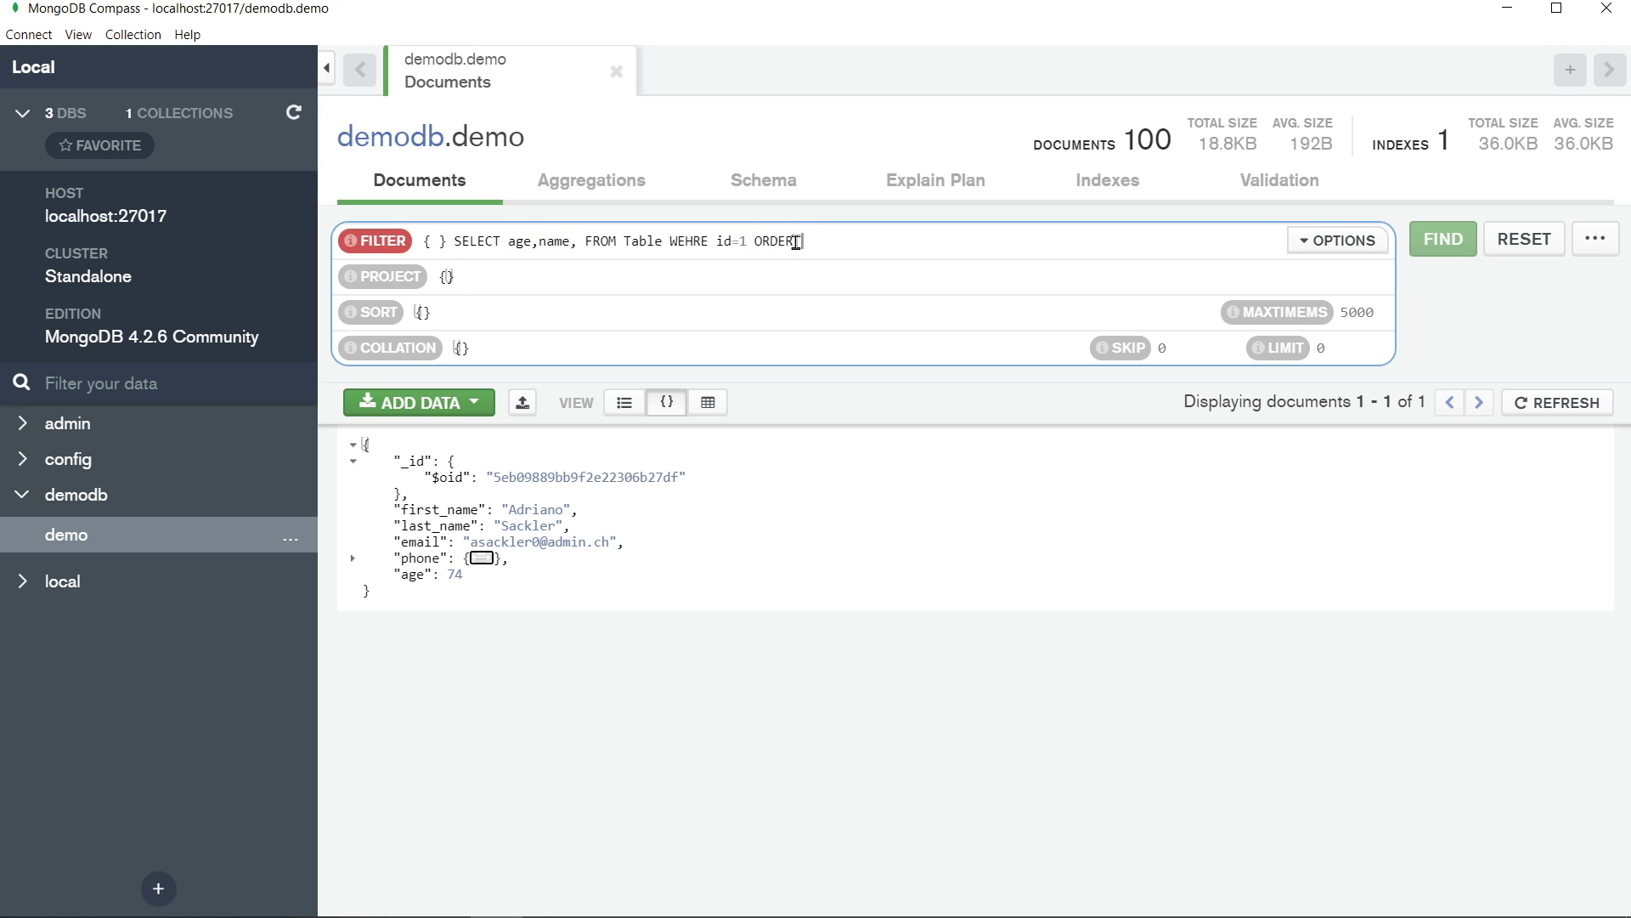
text( BY id ASC)
Insert TOP 10 before the column list in the example SQL
click(510, 243)
text(T)
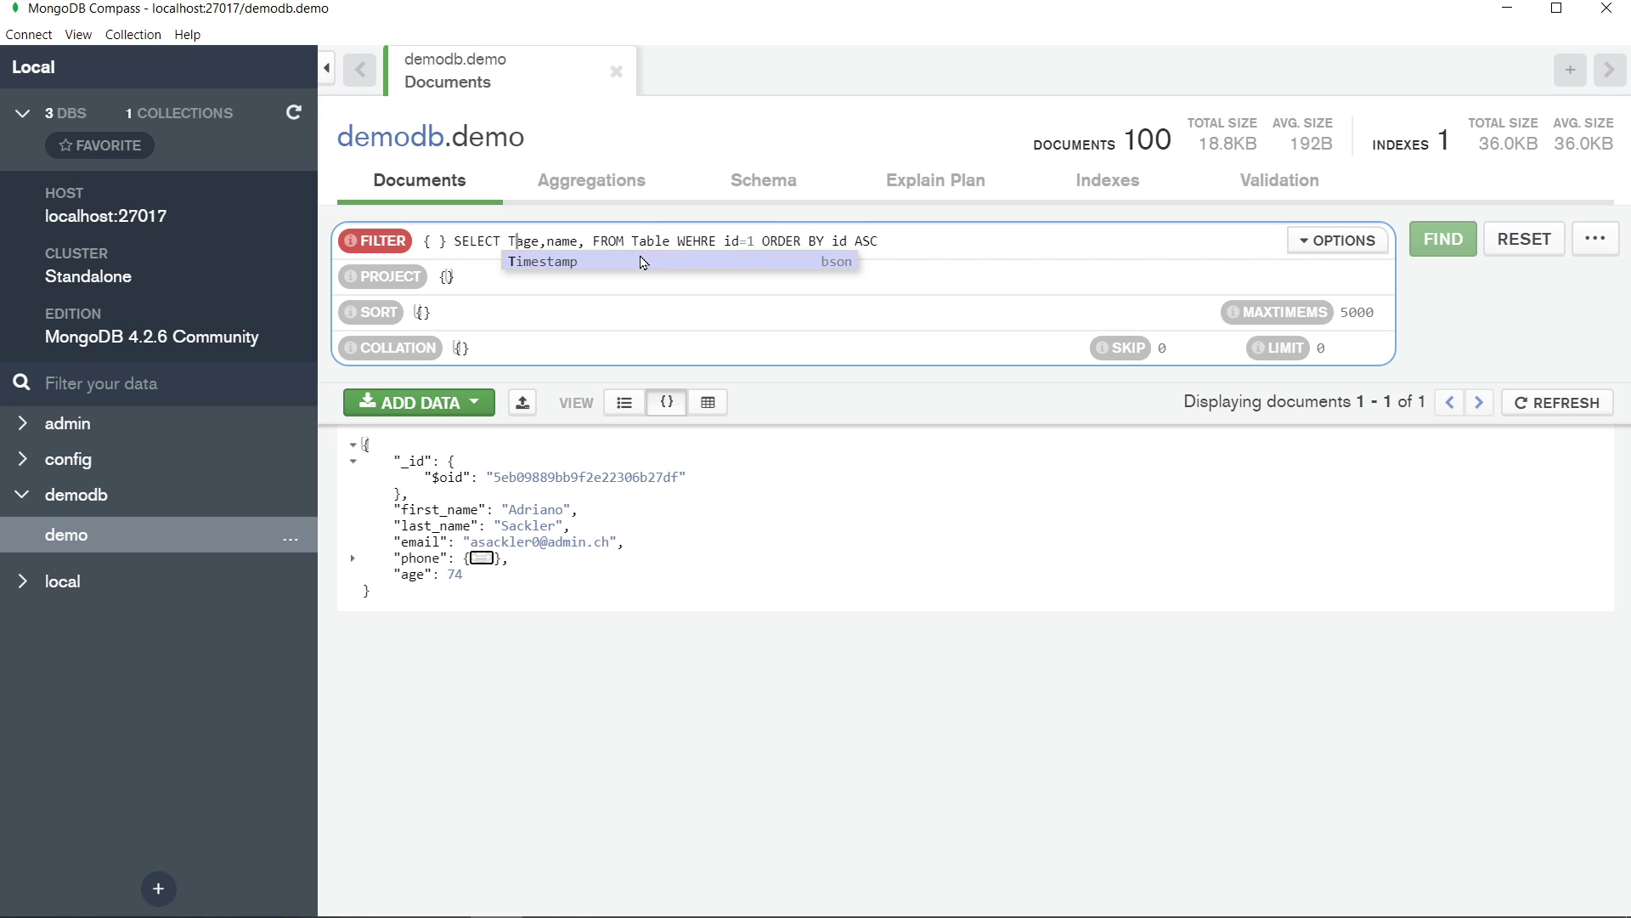
text(OP 1)
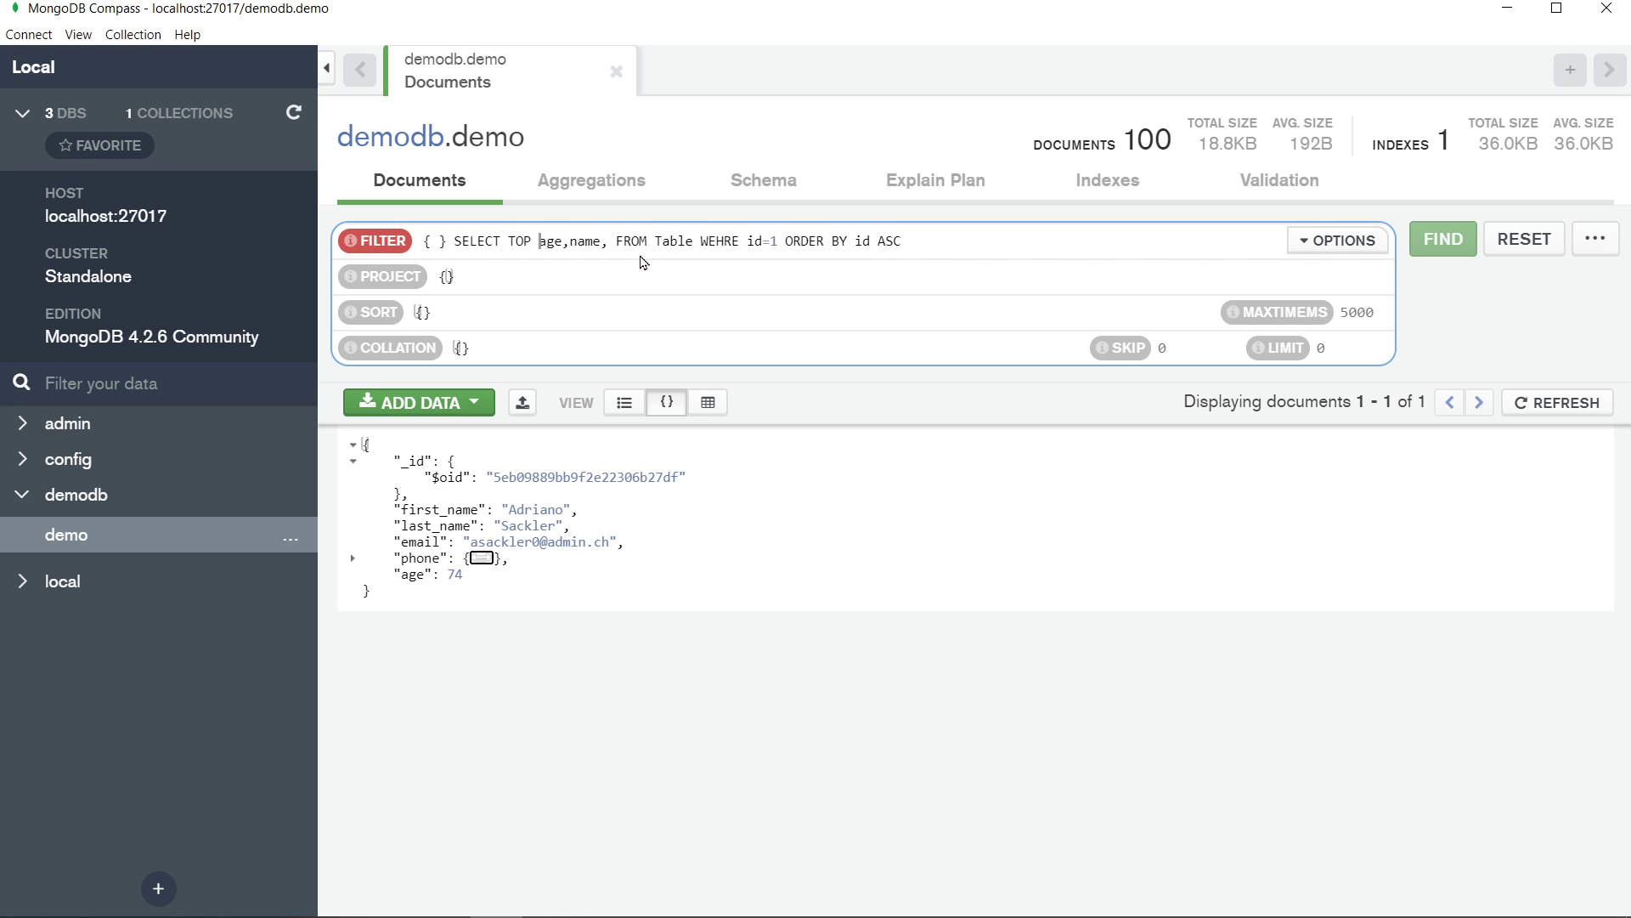
text(0)
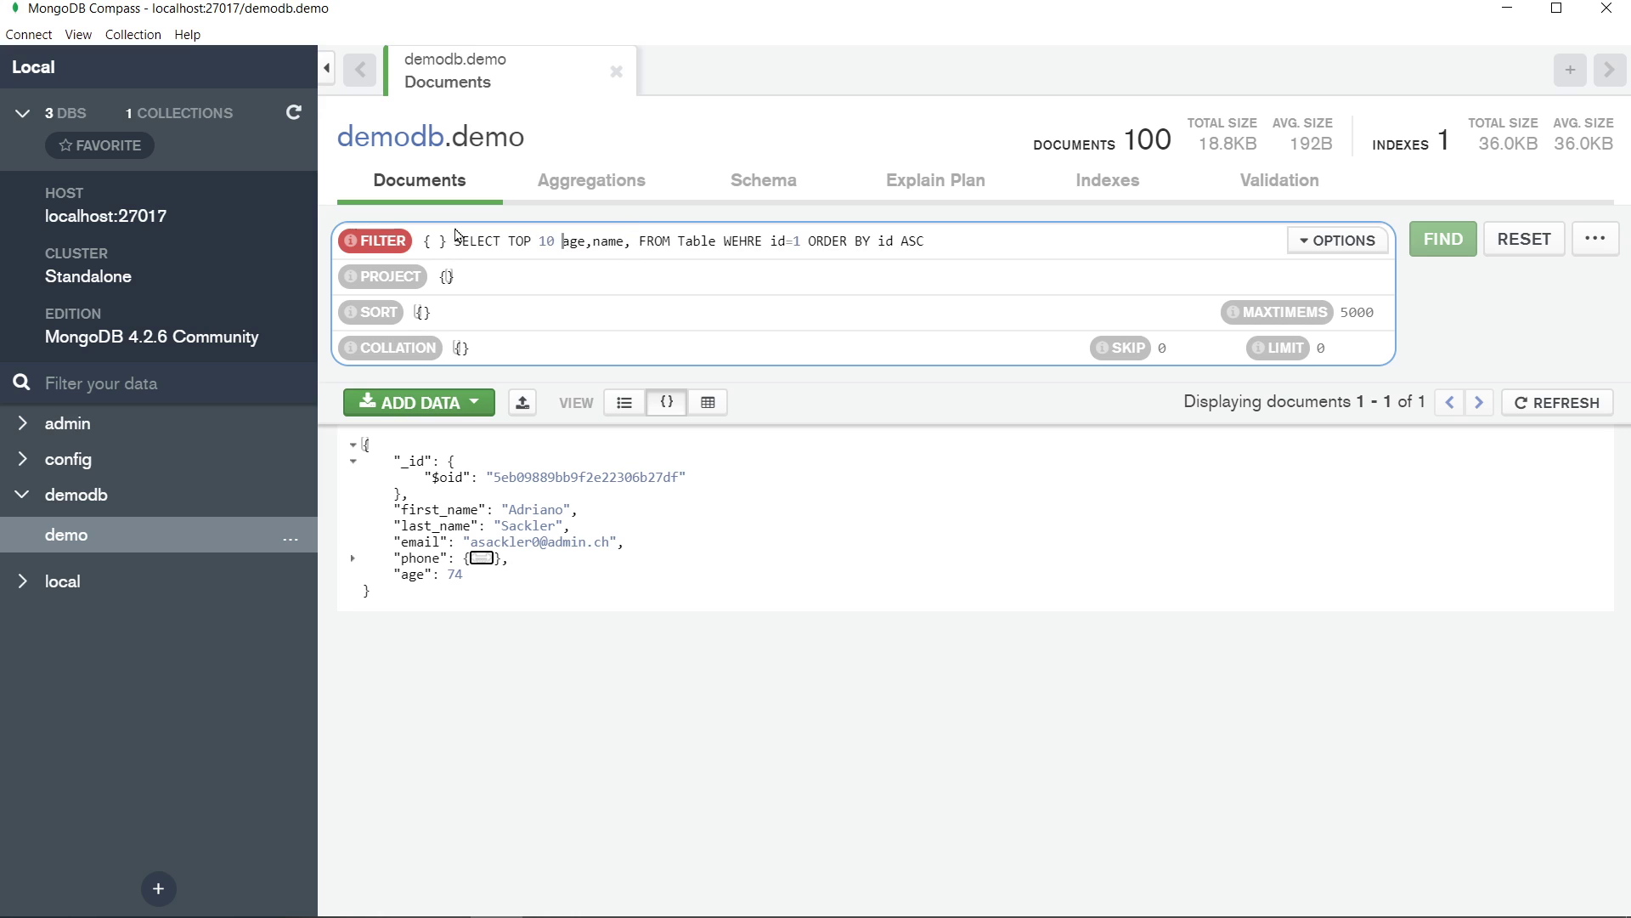
Replace the example SQL with the filter condition age:30, run the query and check the ages in the returned documents
drag(452, 240, 967, 242)
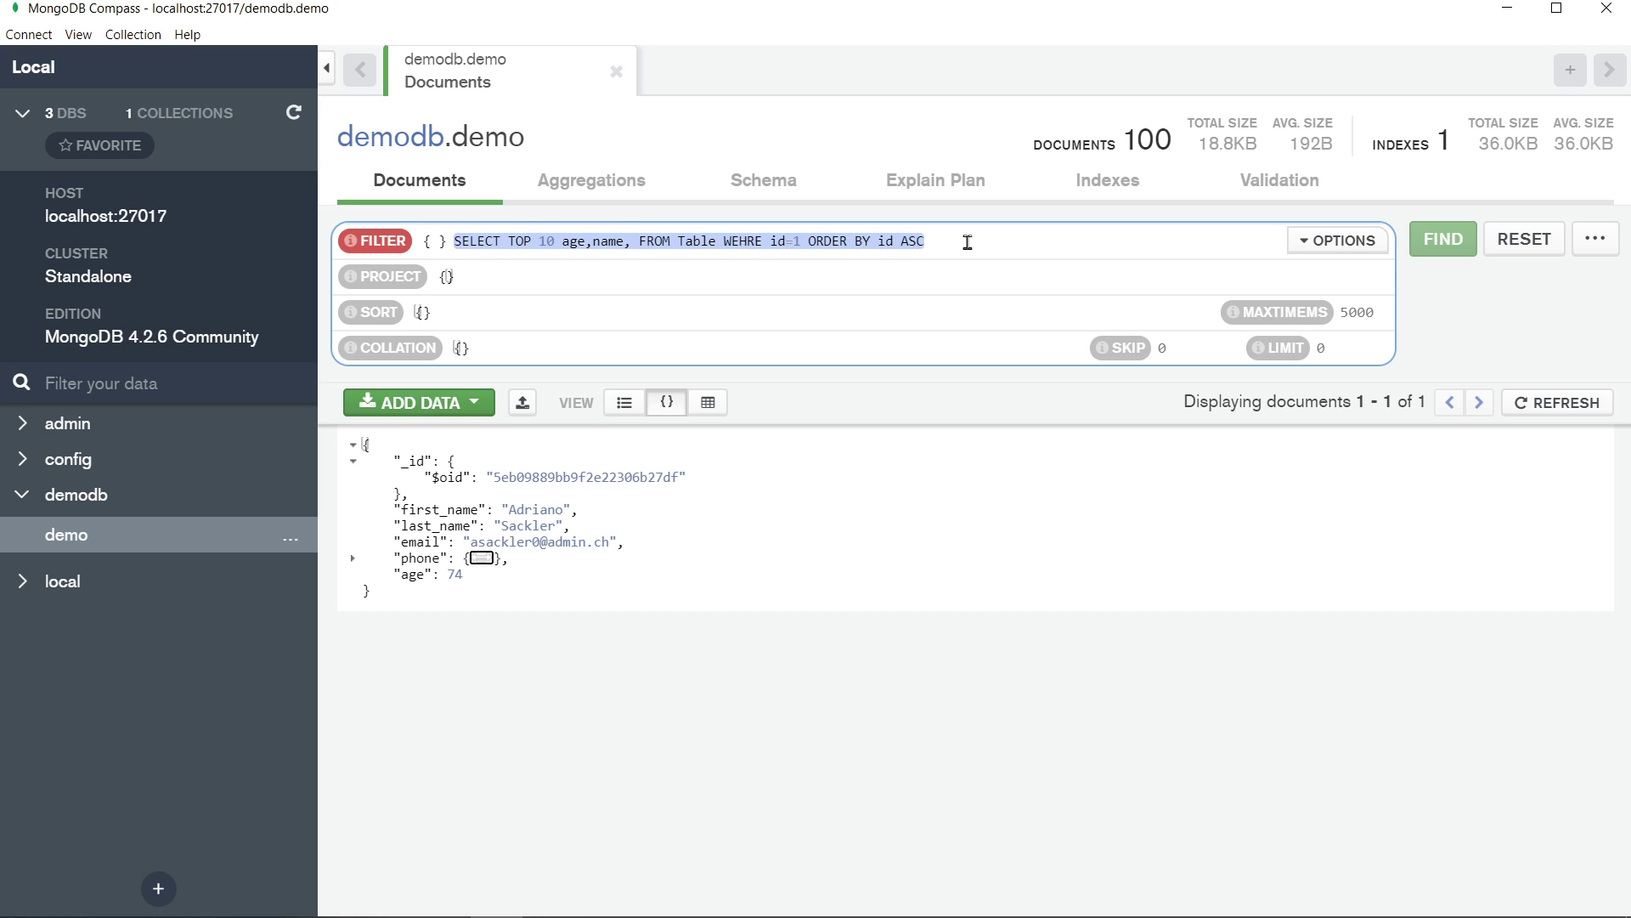
key(BackSpace)
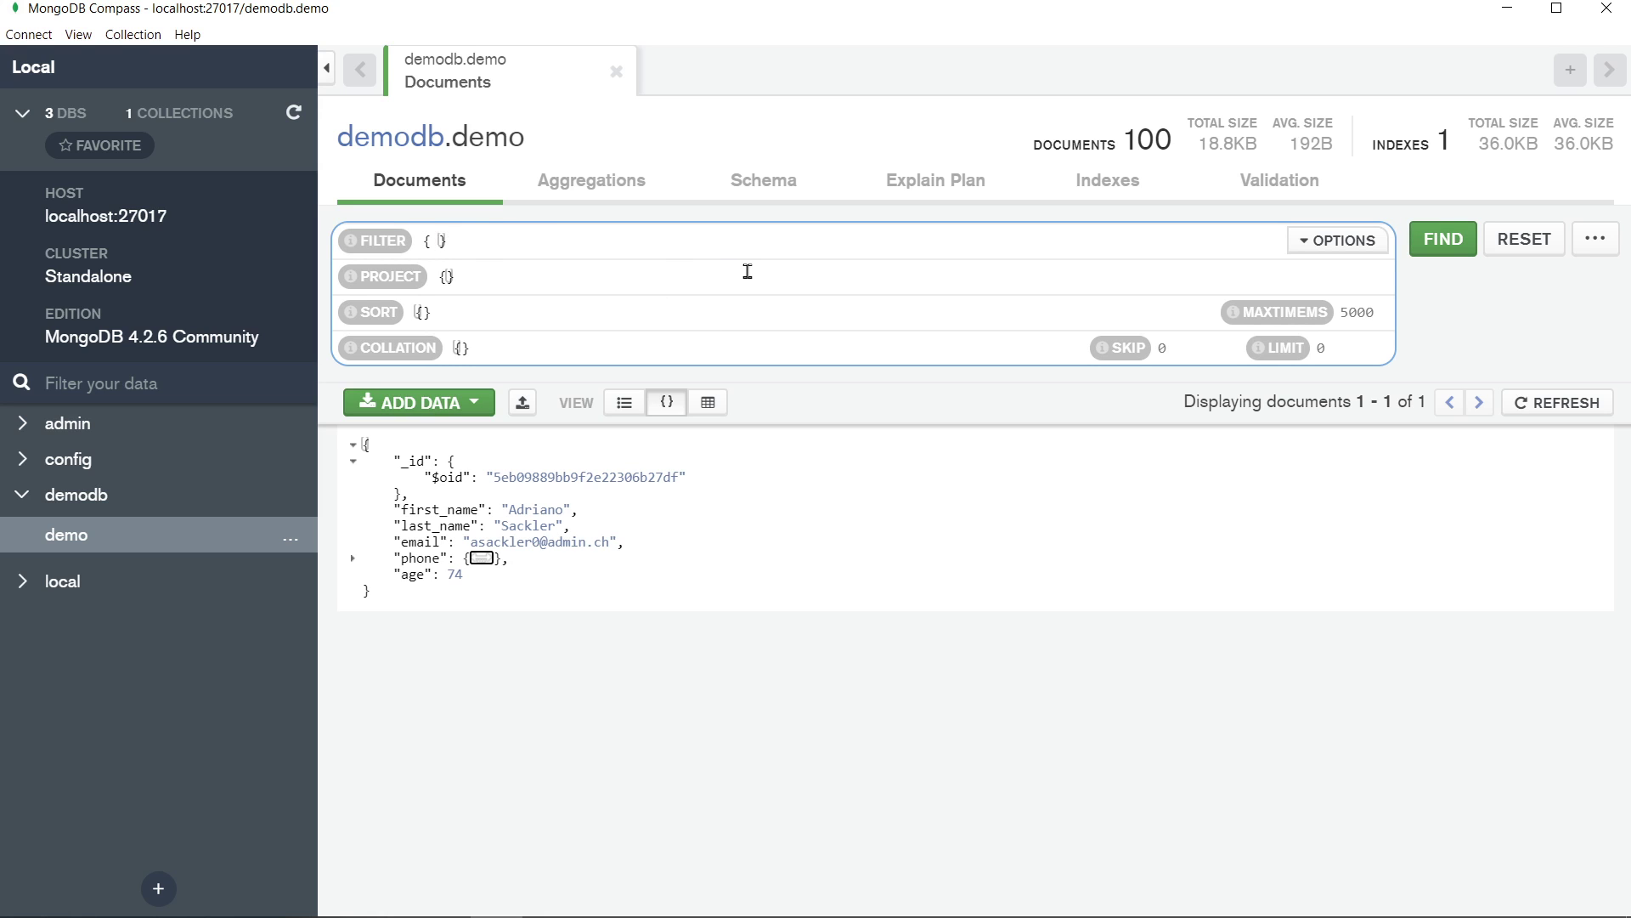
text(age:30)
click(529, 243)
click(1439, 251)
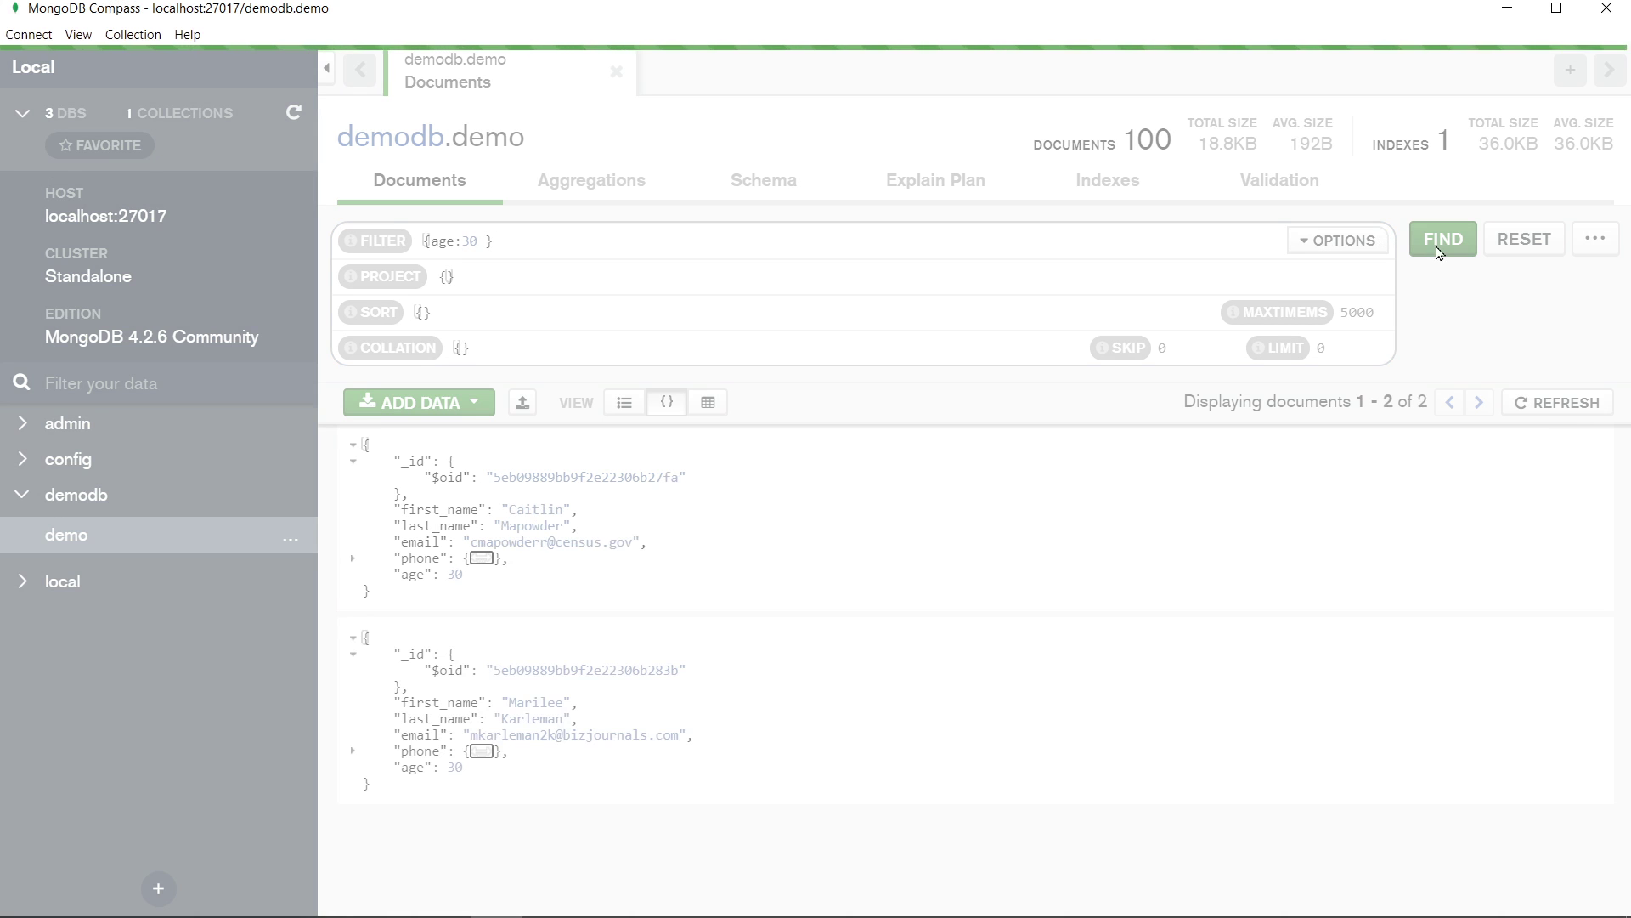
double_click(458, 576)
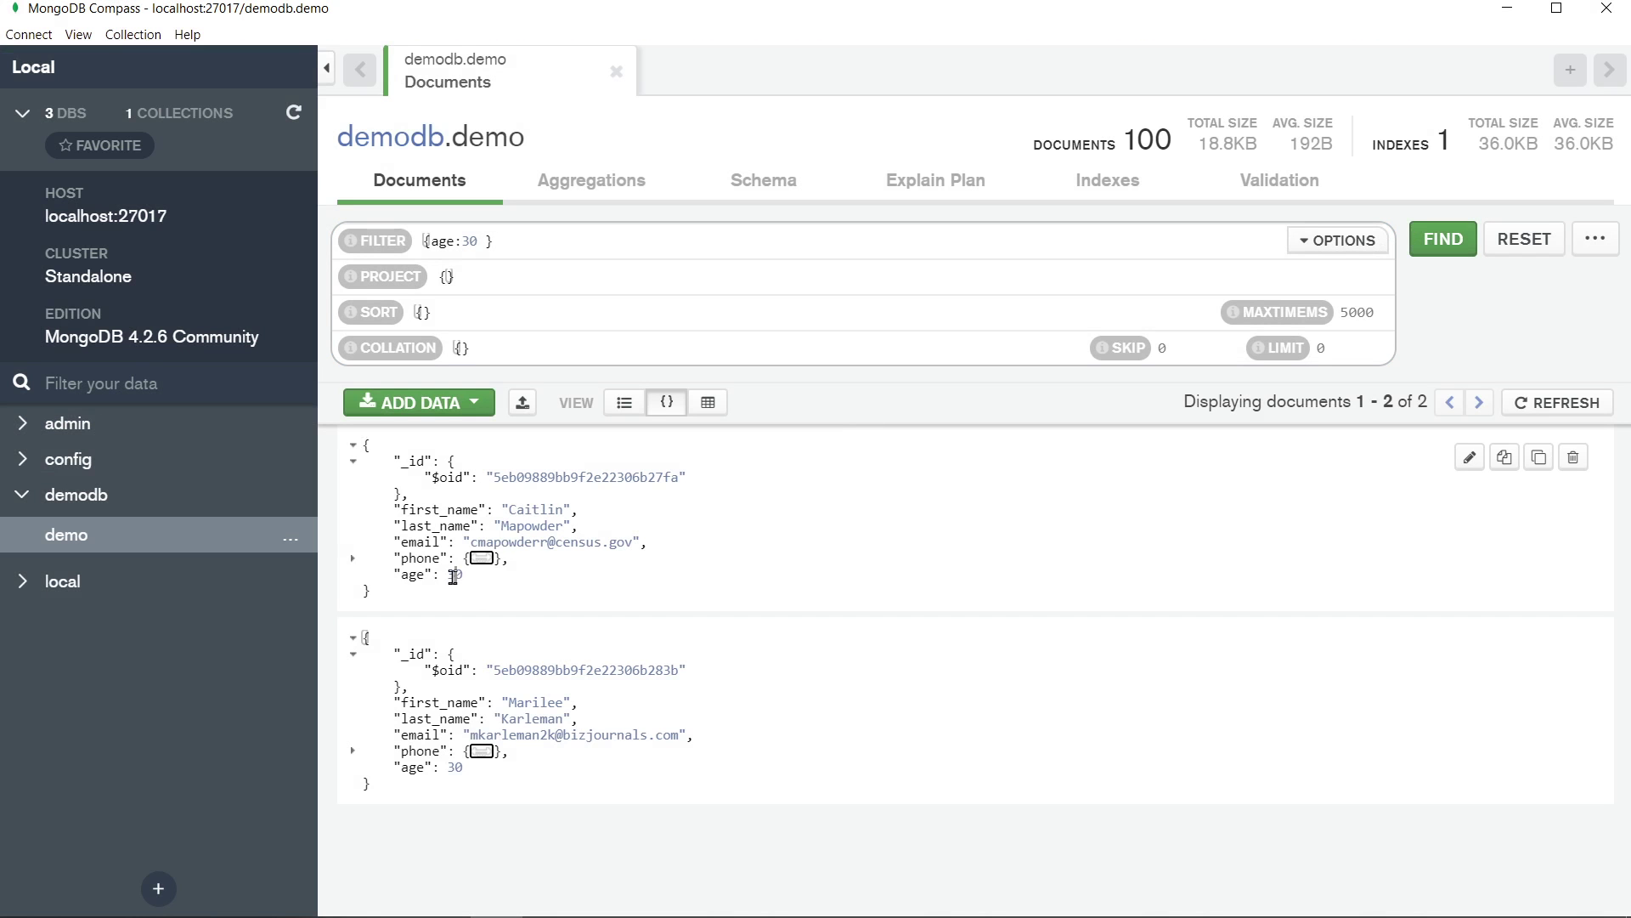
click(464, 769)
Replace the age condition with a first_name filter matching the first listed document's quoted first name, and run the query
click(434, 240)
drag(435, 241, 483, 241)
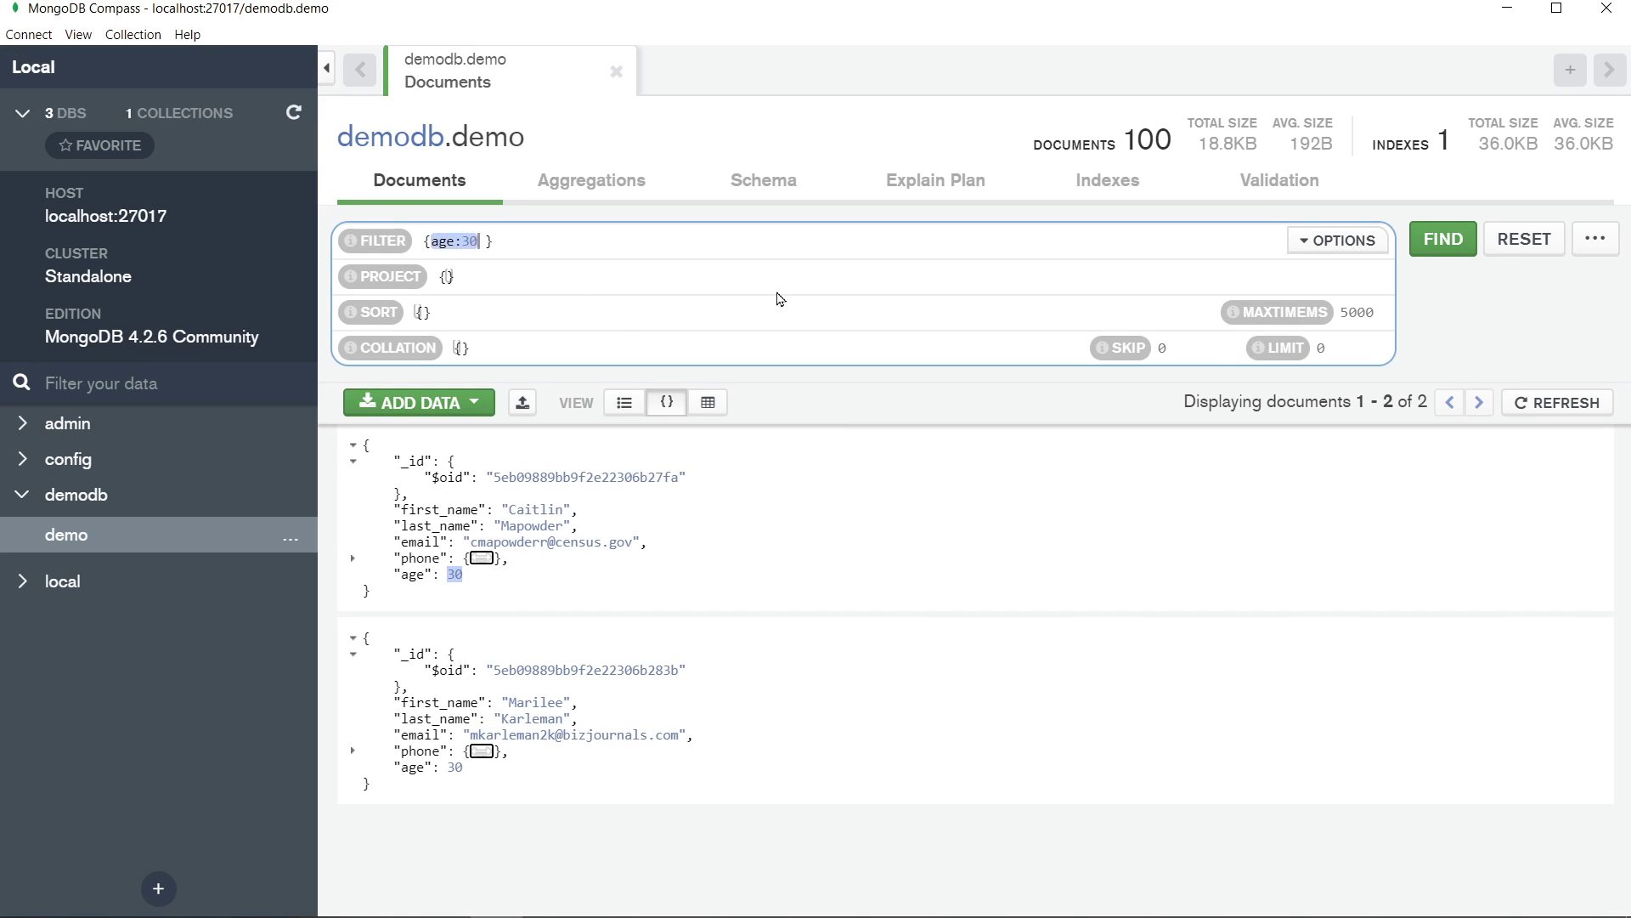
key(BackSpace)
text(first_name: )
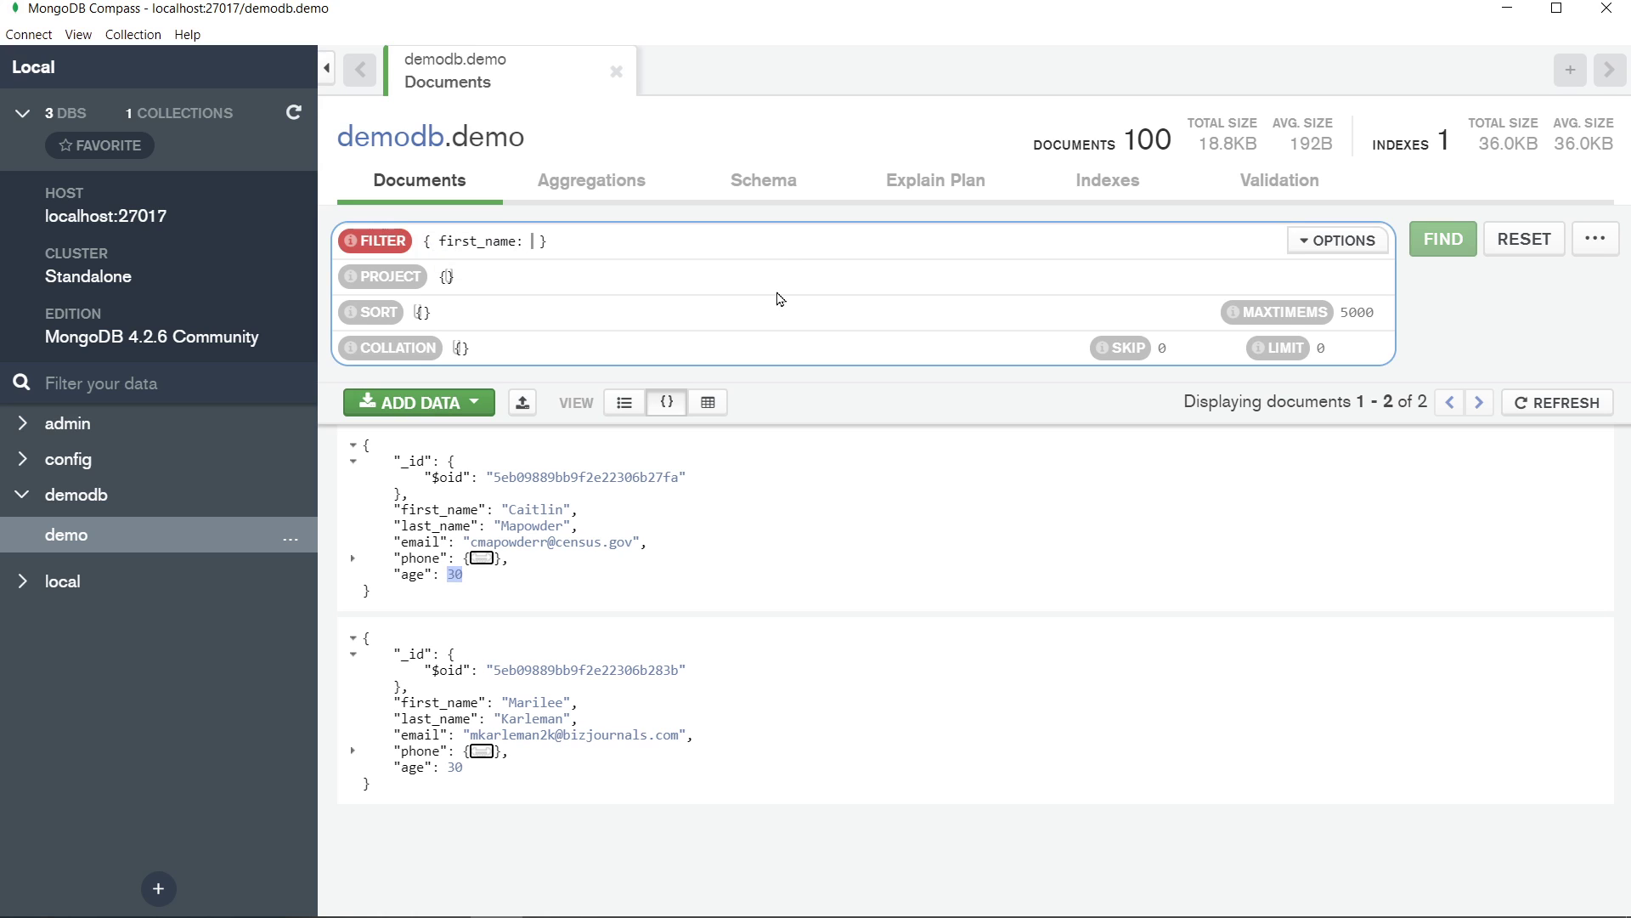
text('Cait)
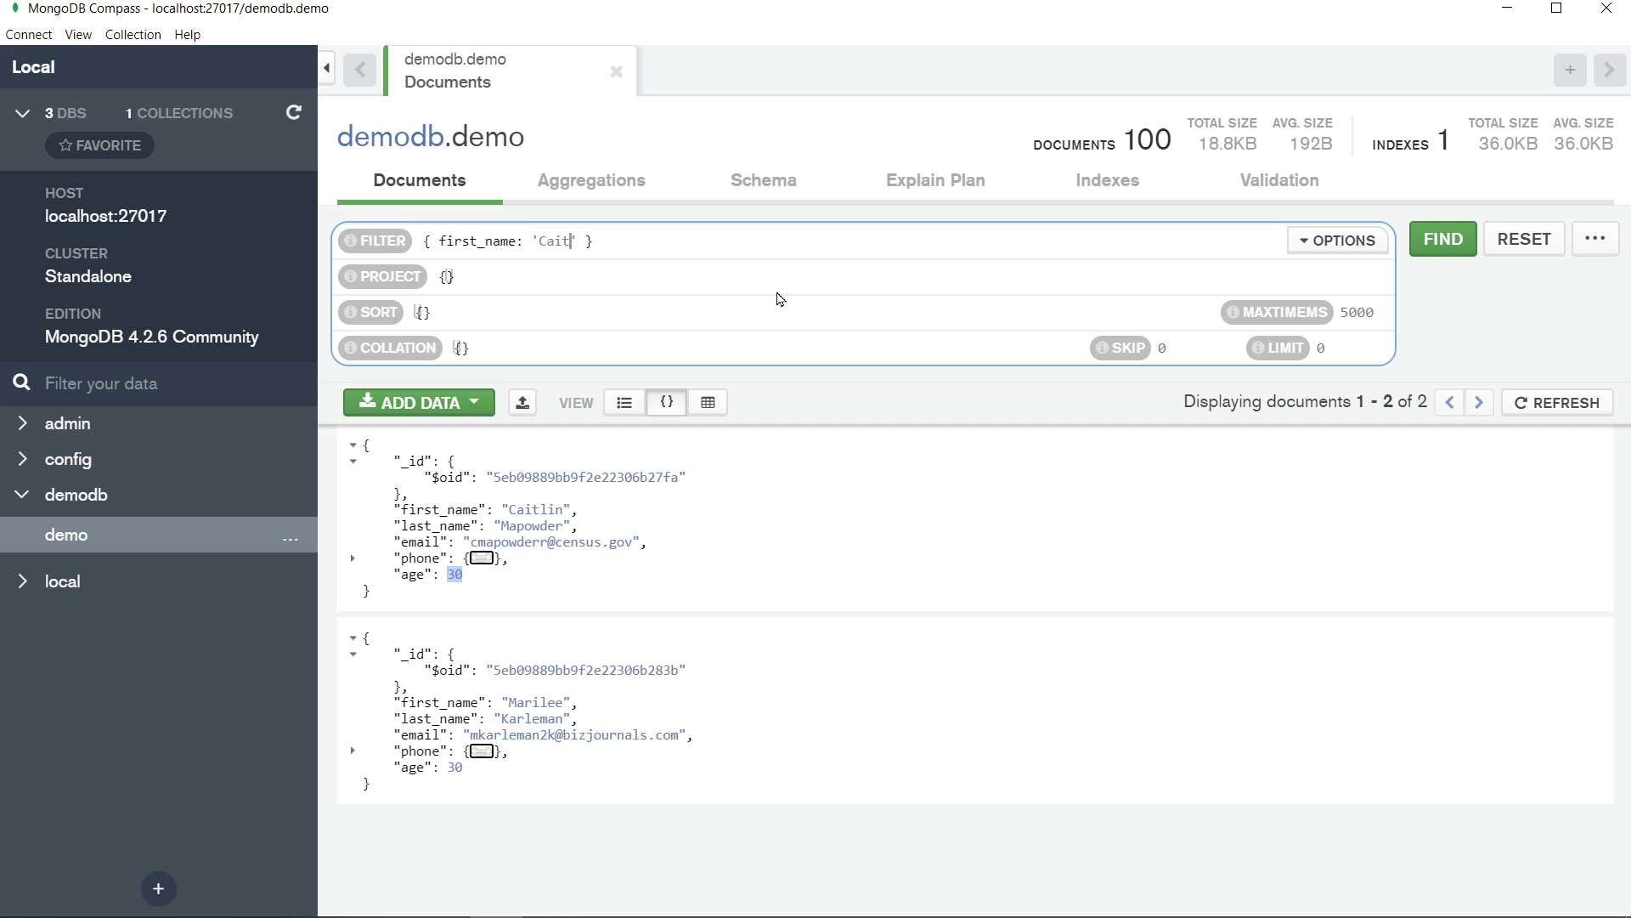
text(lin)
click(1443, 240)
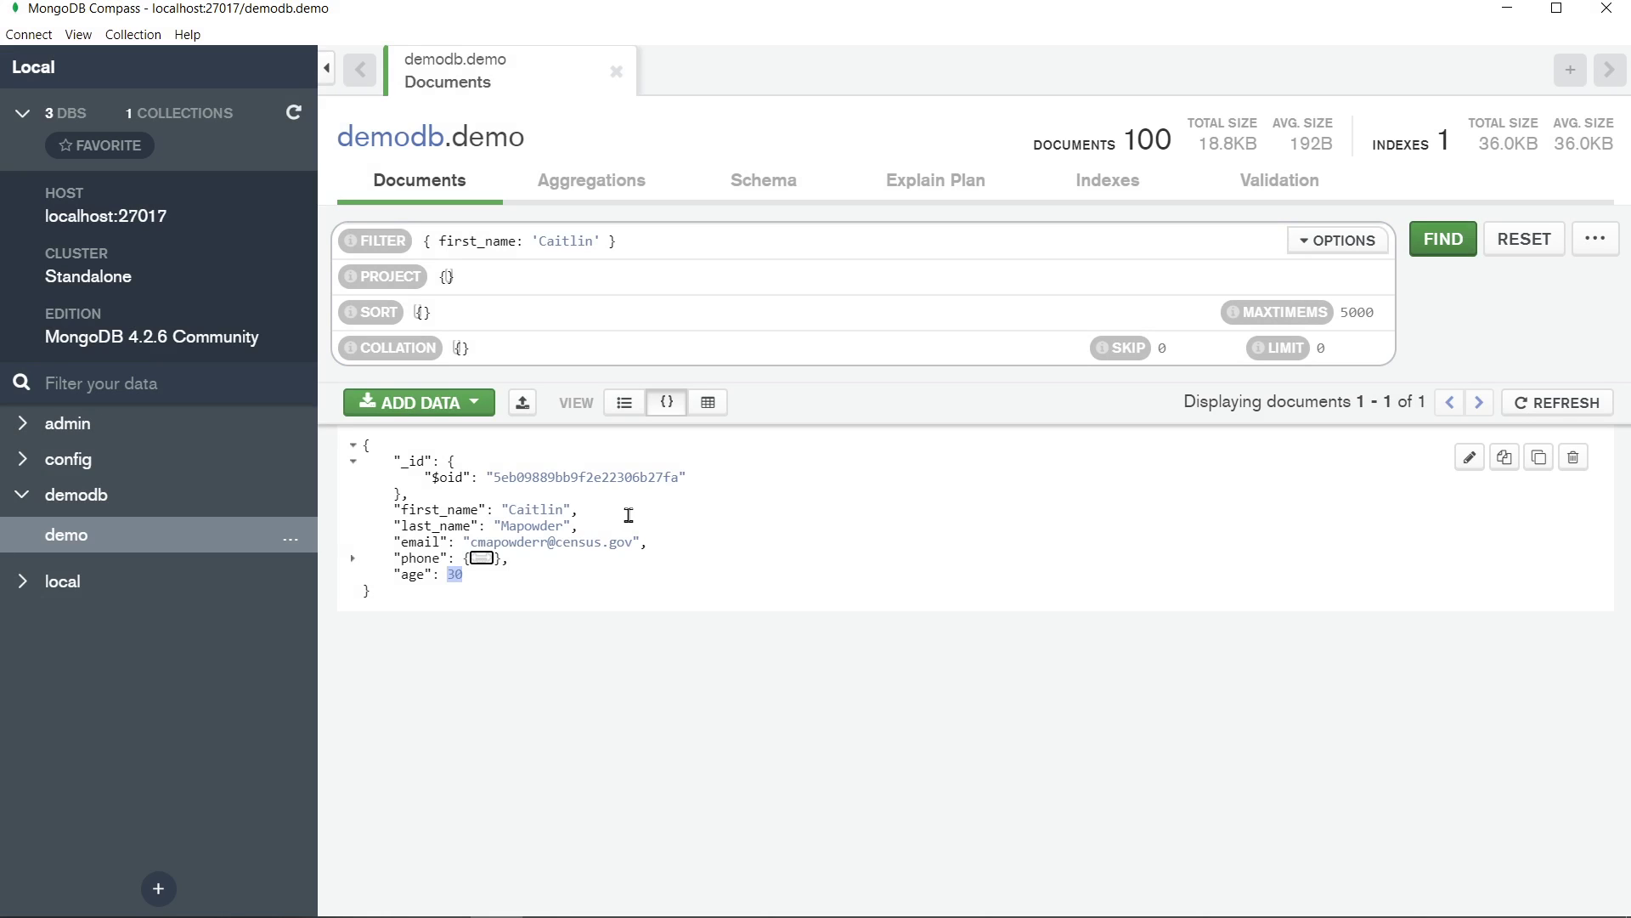
Replace the quoted first_name value in the filter with the regex /^C/, run the query and look through the matching documents
click(536, 240)
key(Delete)
key(Delete)
key(Delete)
key(Delete)
key(Delete)
key(Delete)
key(Delete)
key(Delete)
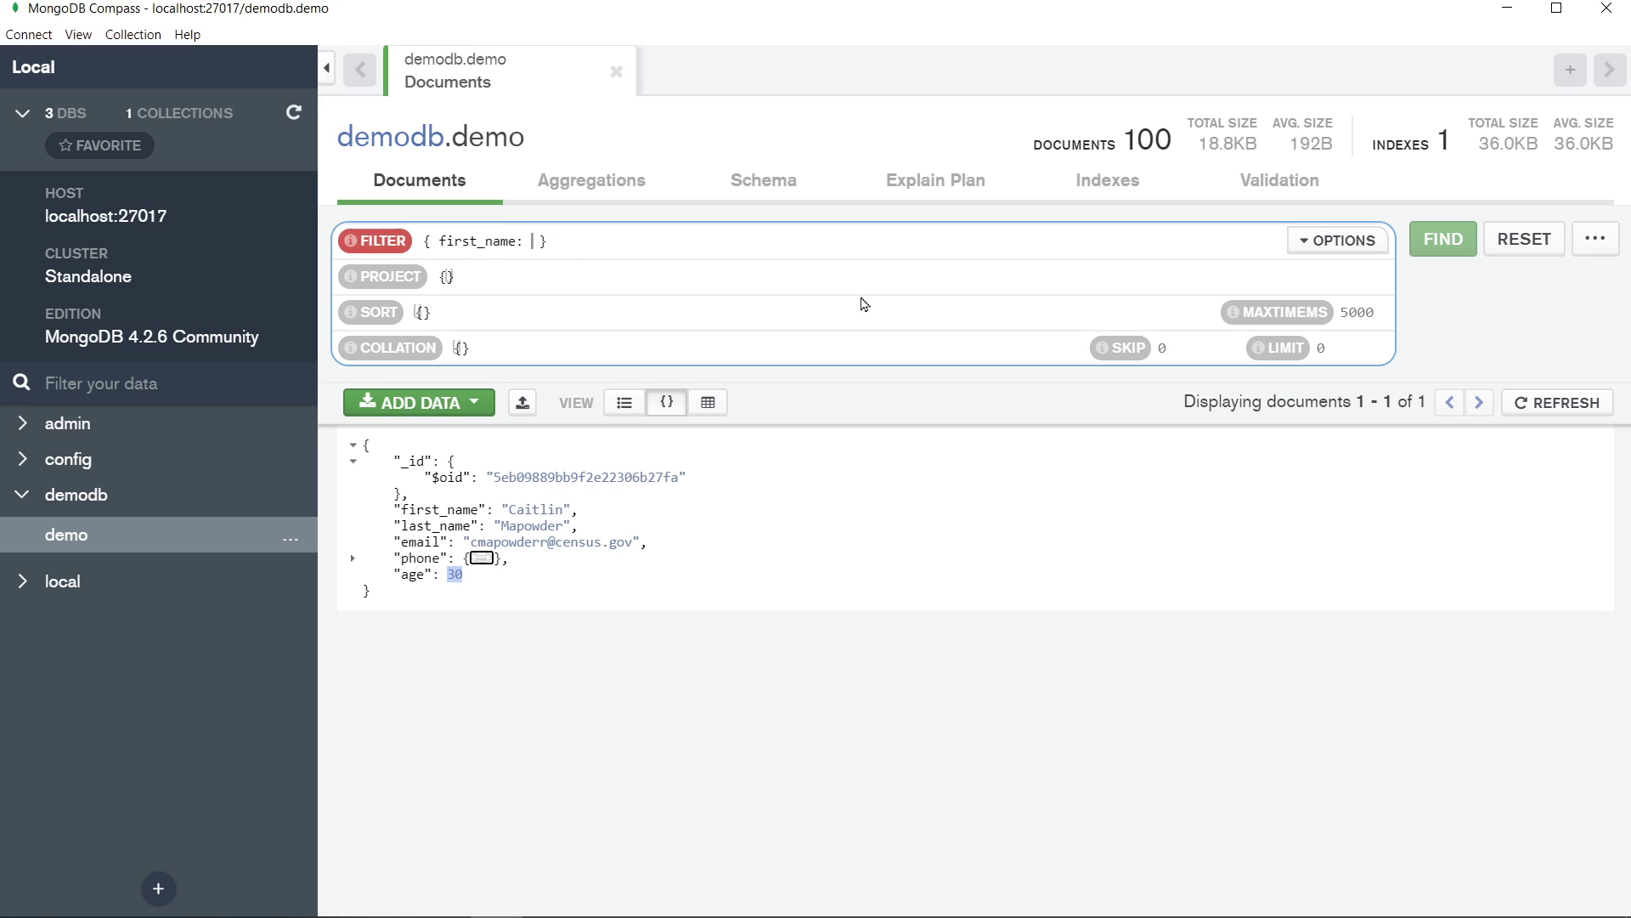
text(/^)
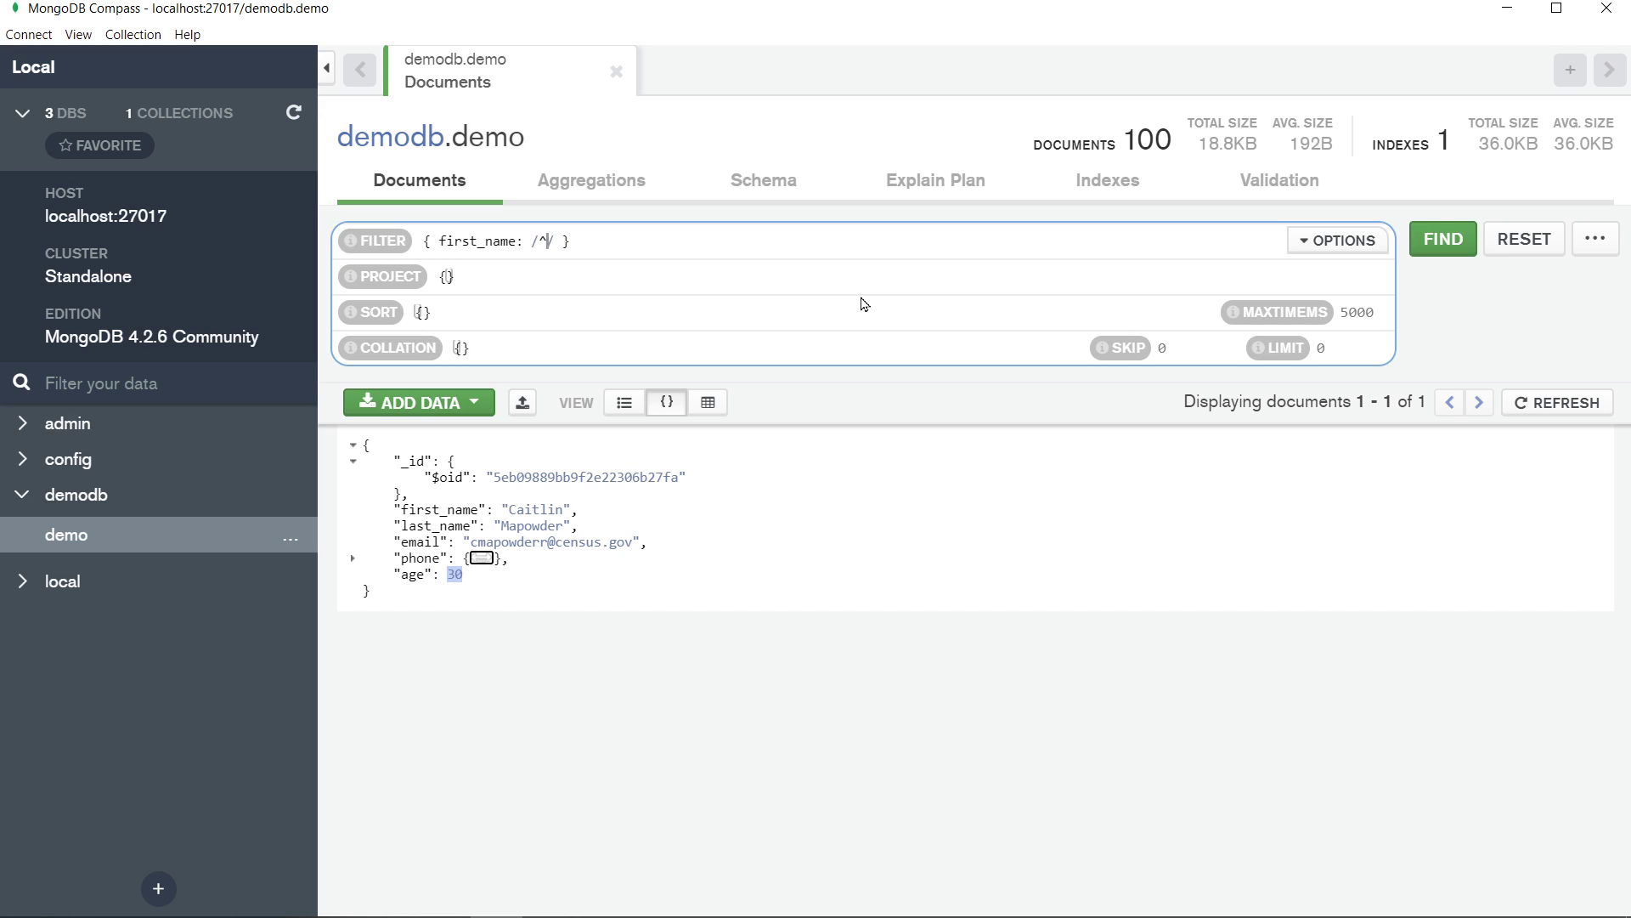
text(C)
key(Escape)
click(1442, 240)
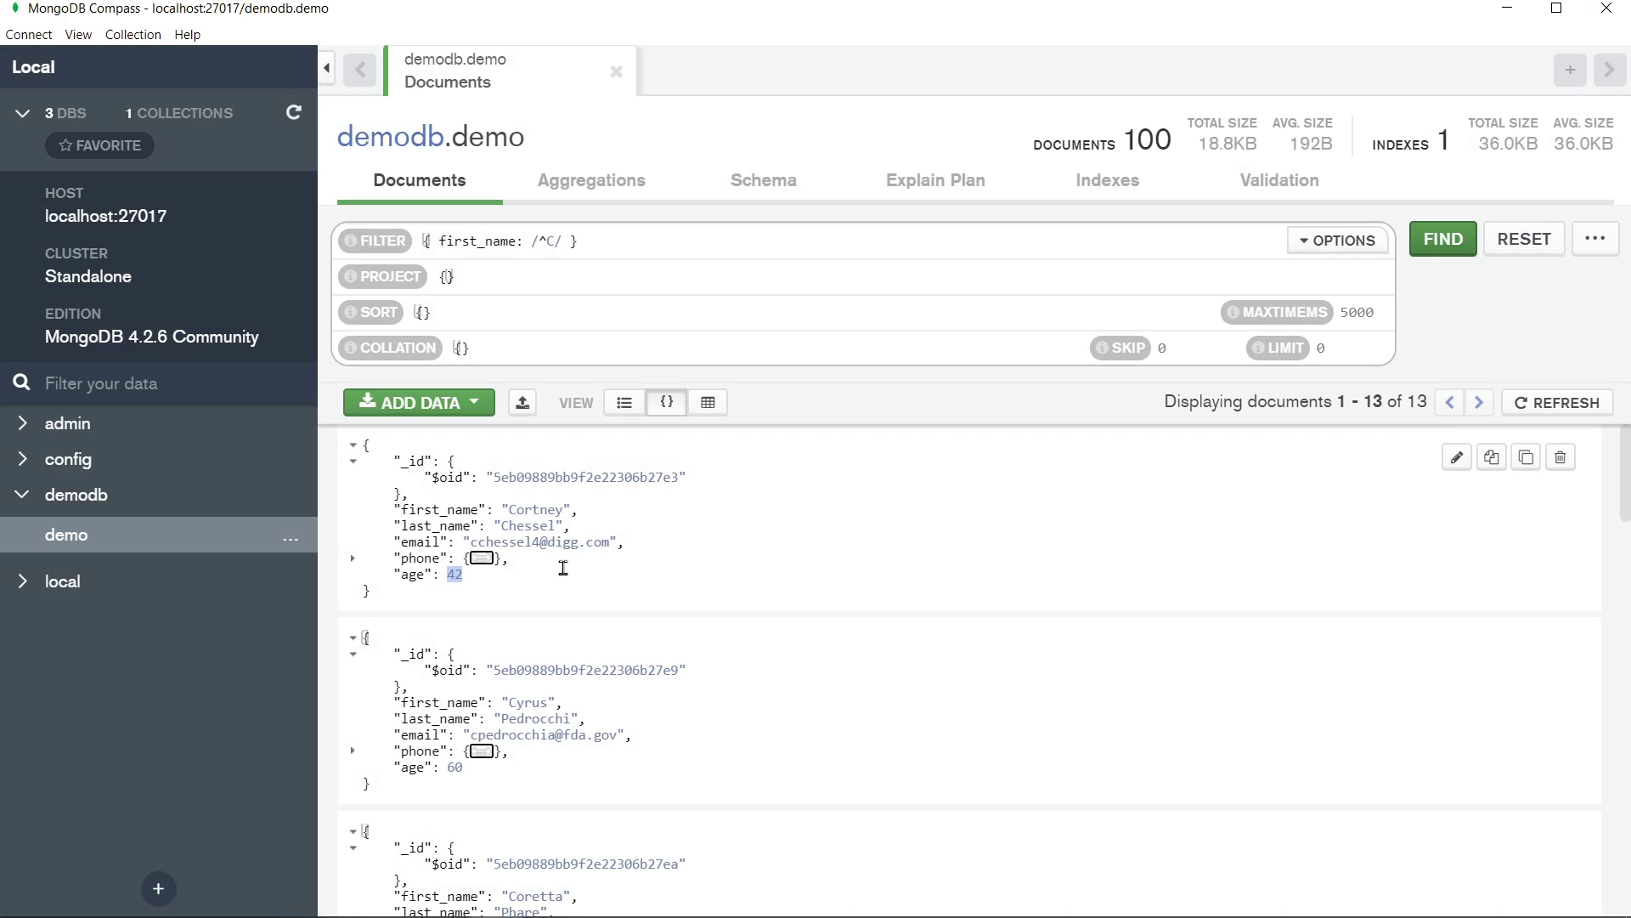
scroll(560, 578, down, 1)
scroll(522, 629, down, 1)
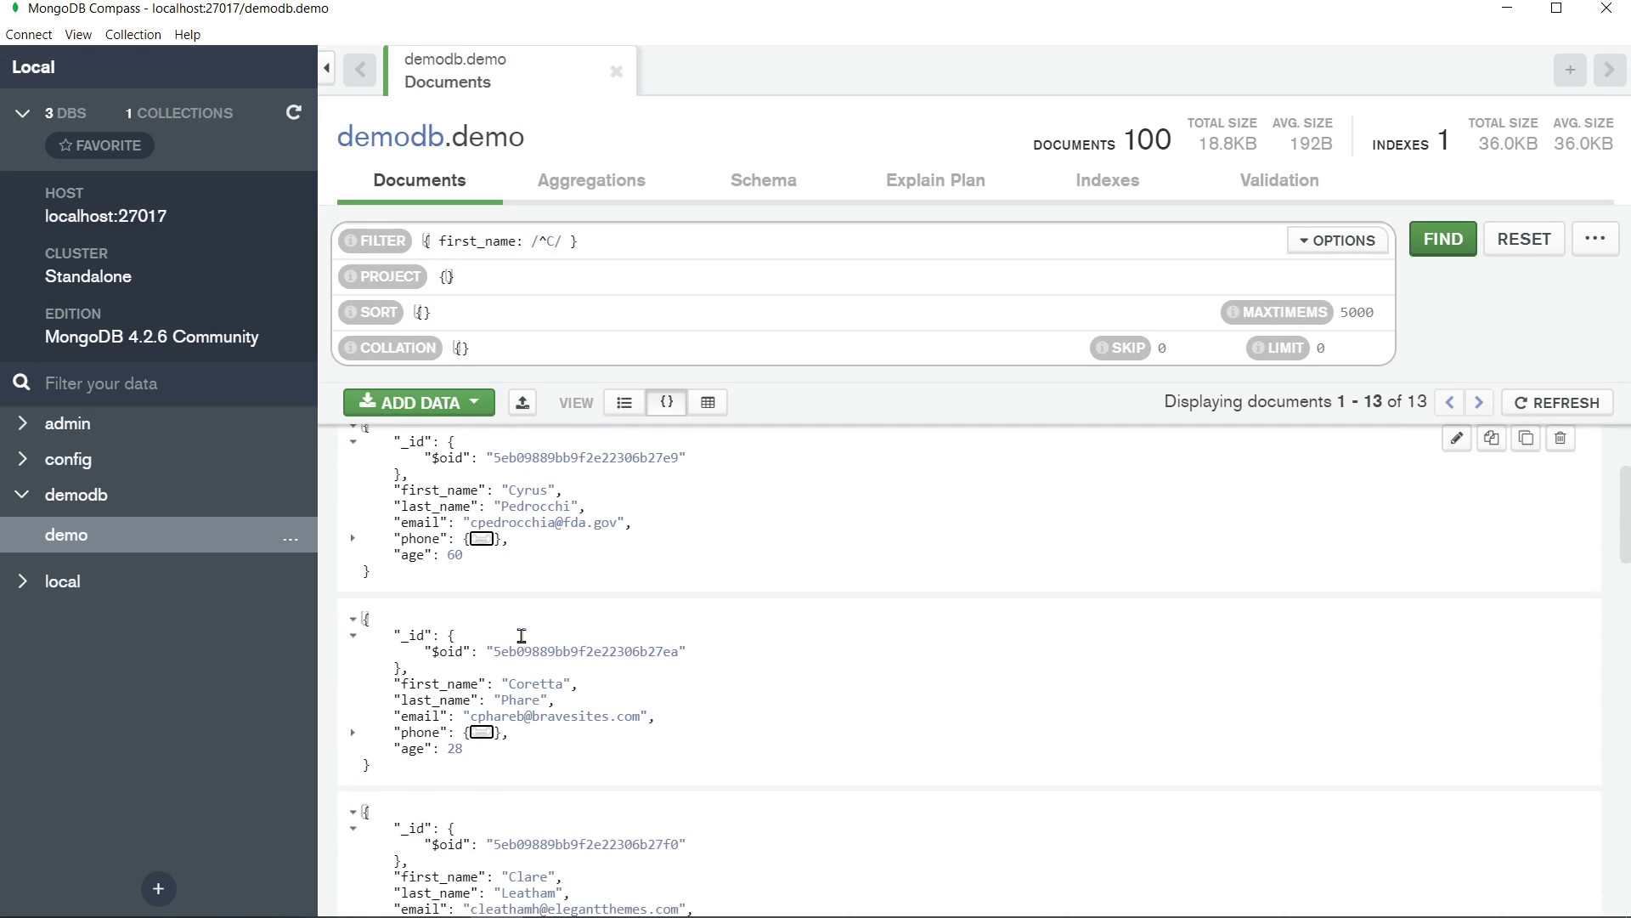
scroll(533, 607, up, 2)
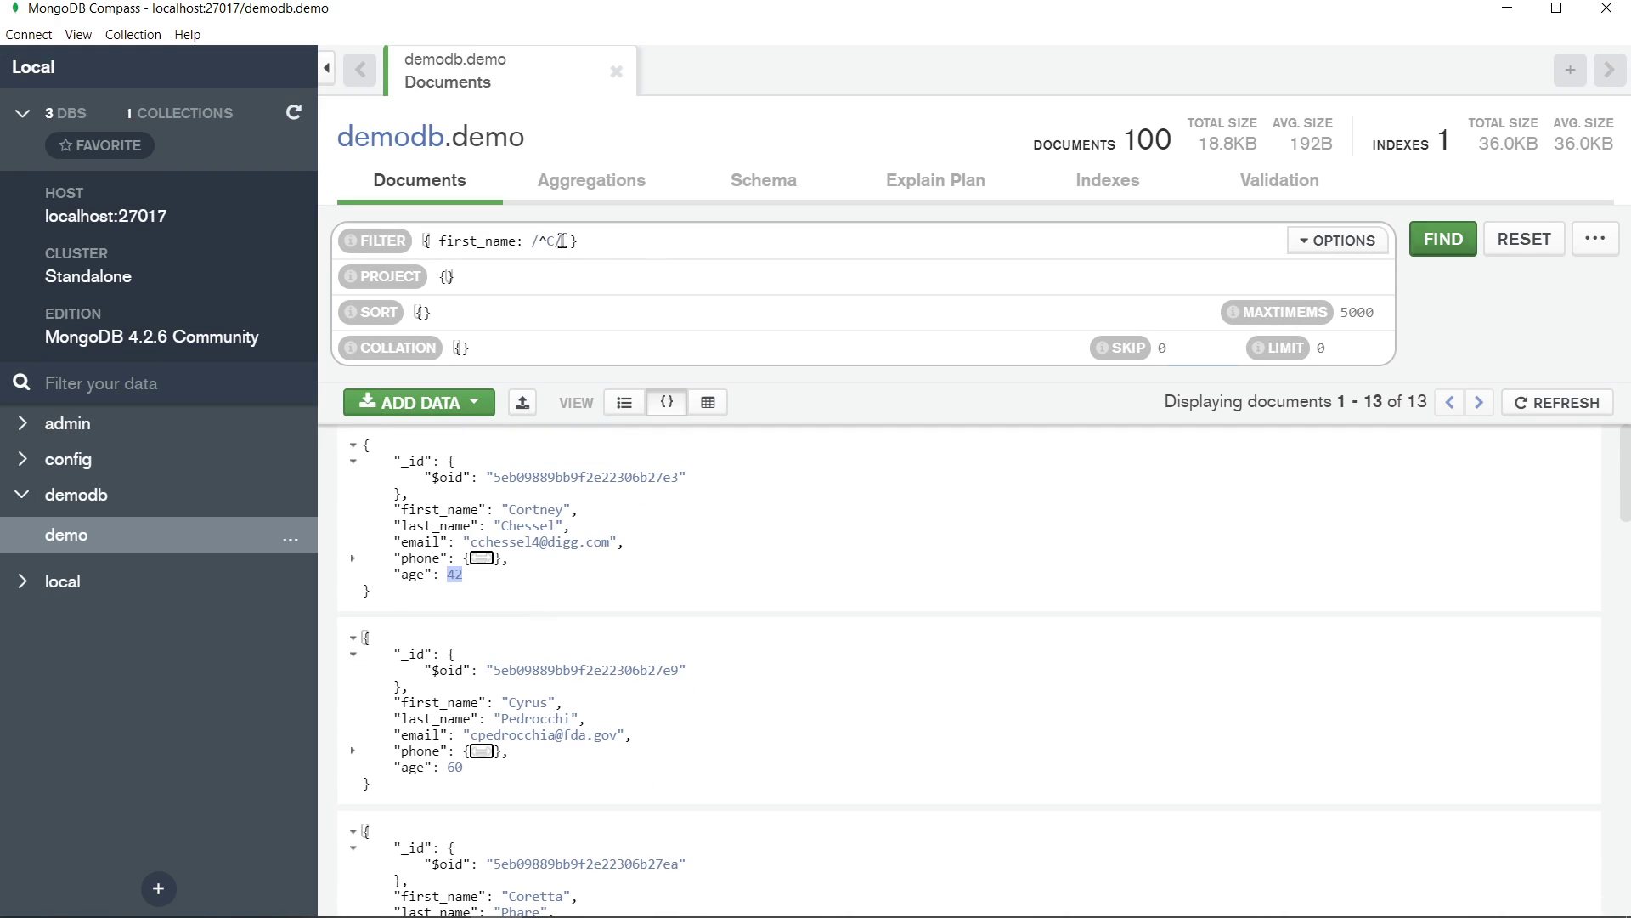
Run the first_name query with the lowercase regex /^c/, and rerun it with the case-insensitive flag as /^c/i
click(562, 241)
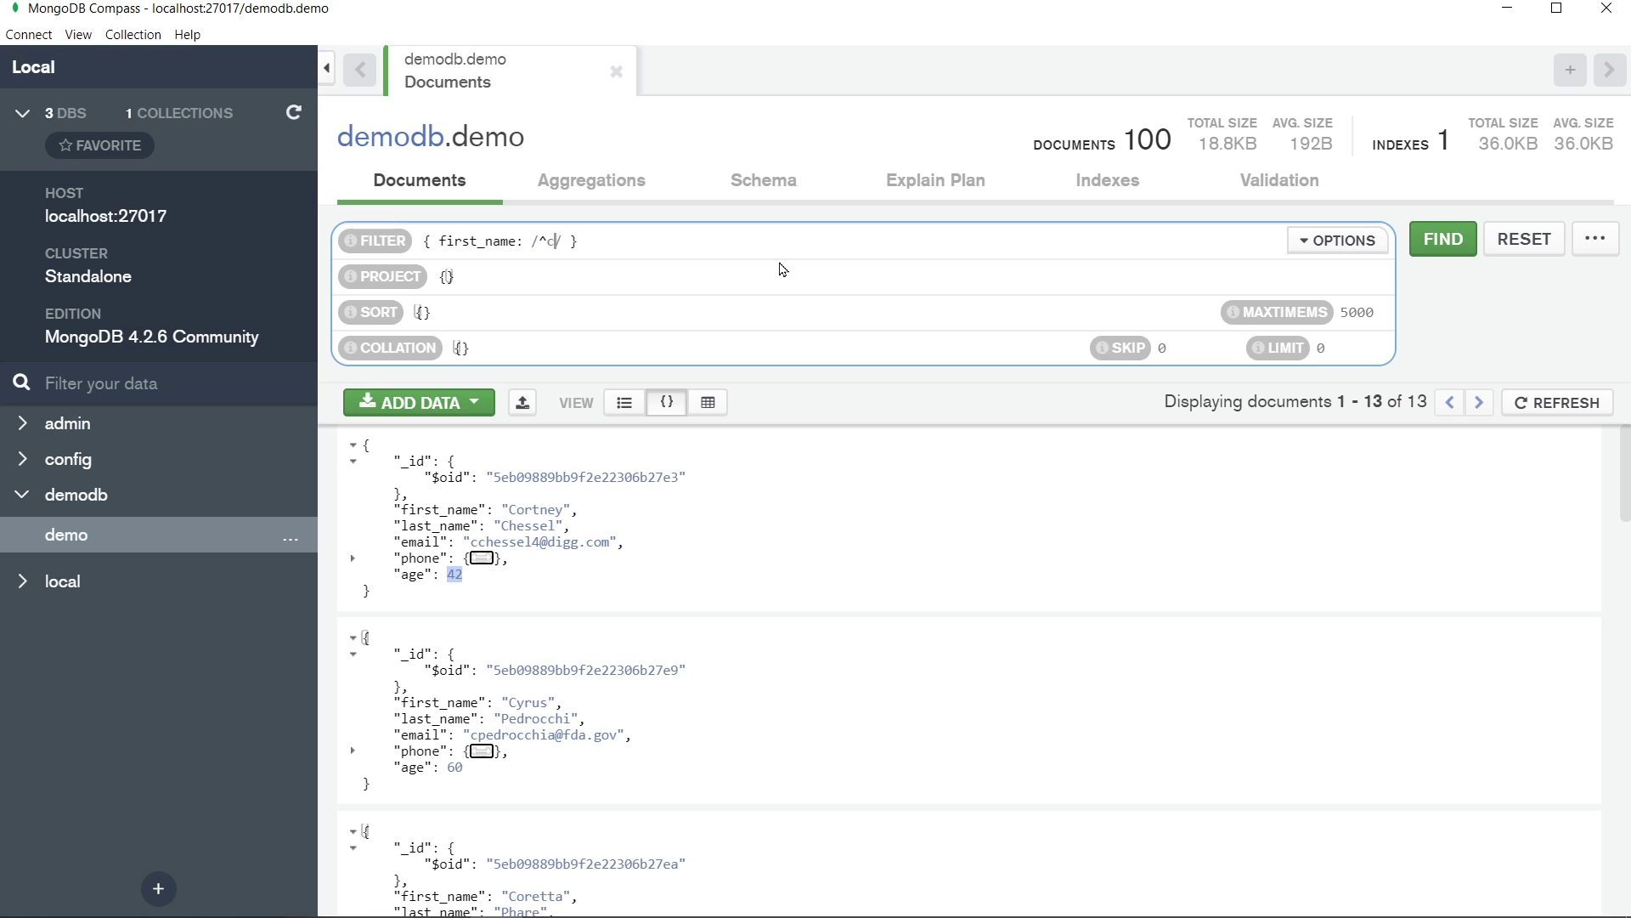
click(1442, 238)
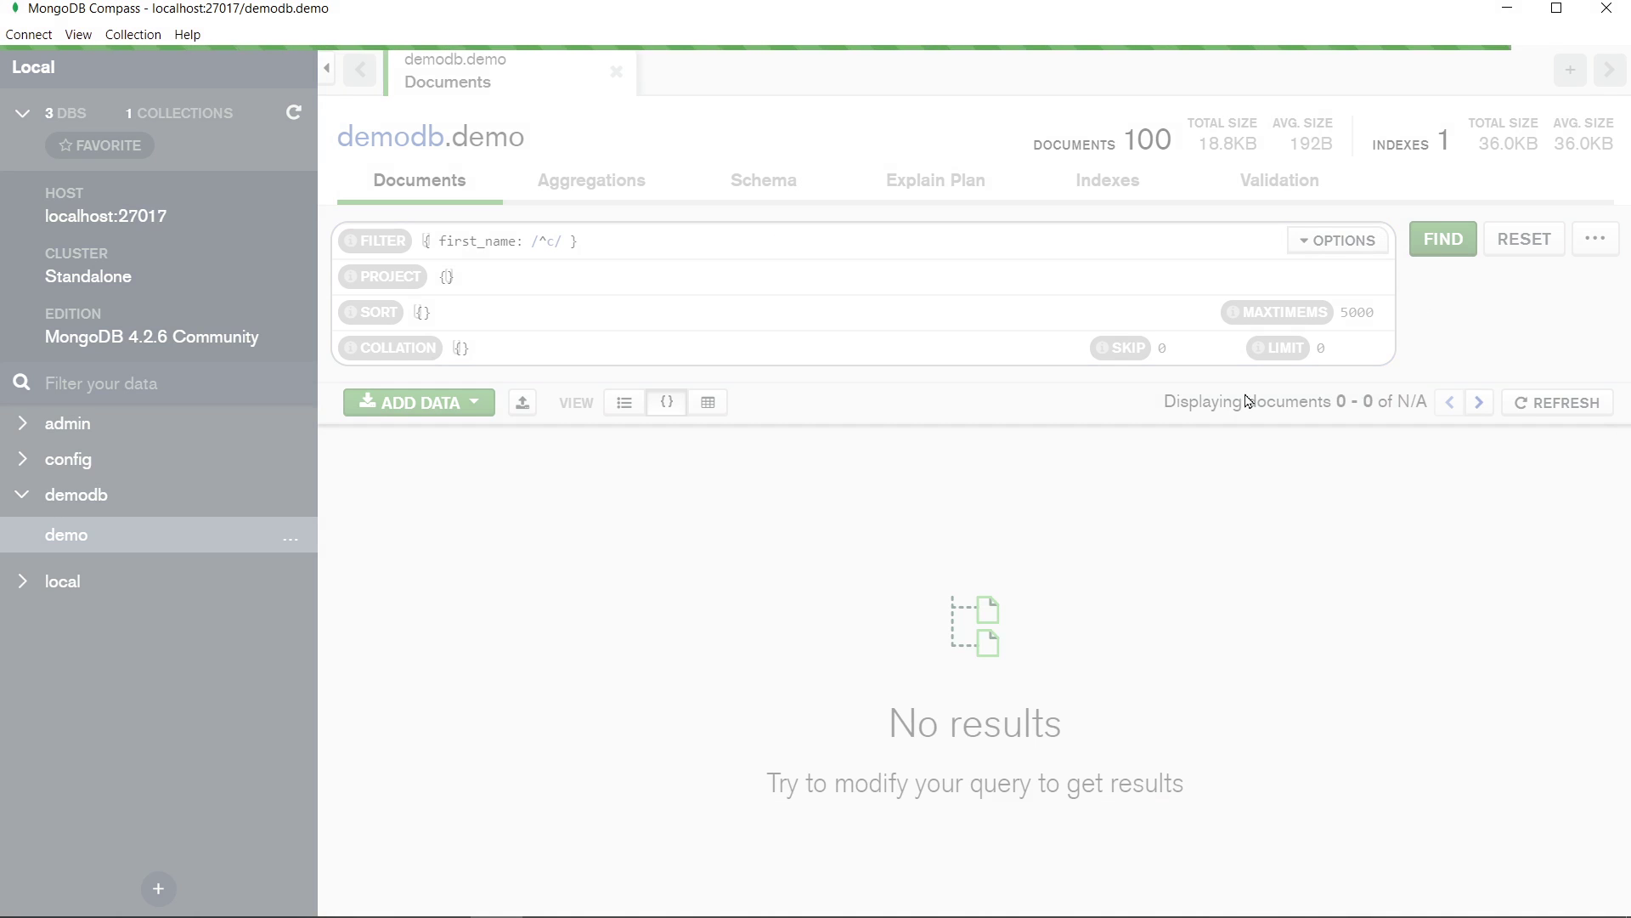
click(562, 241)
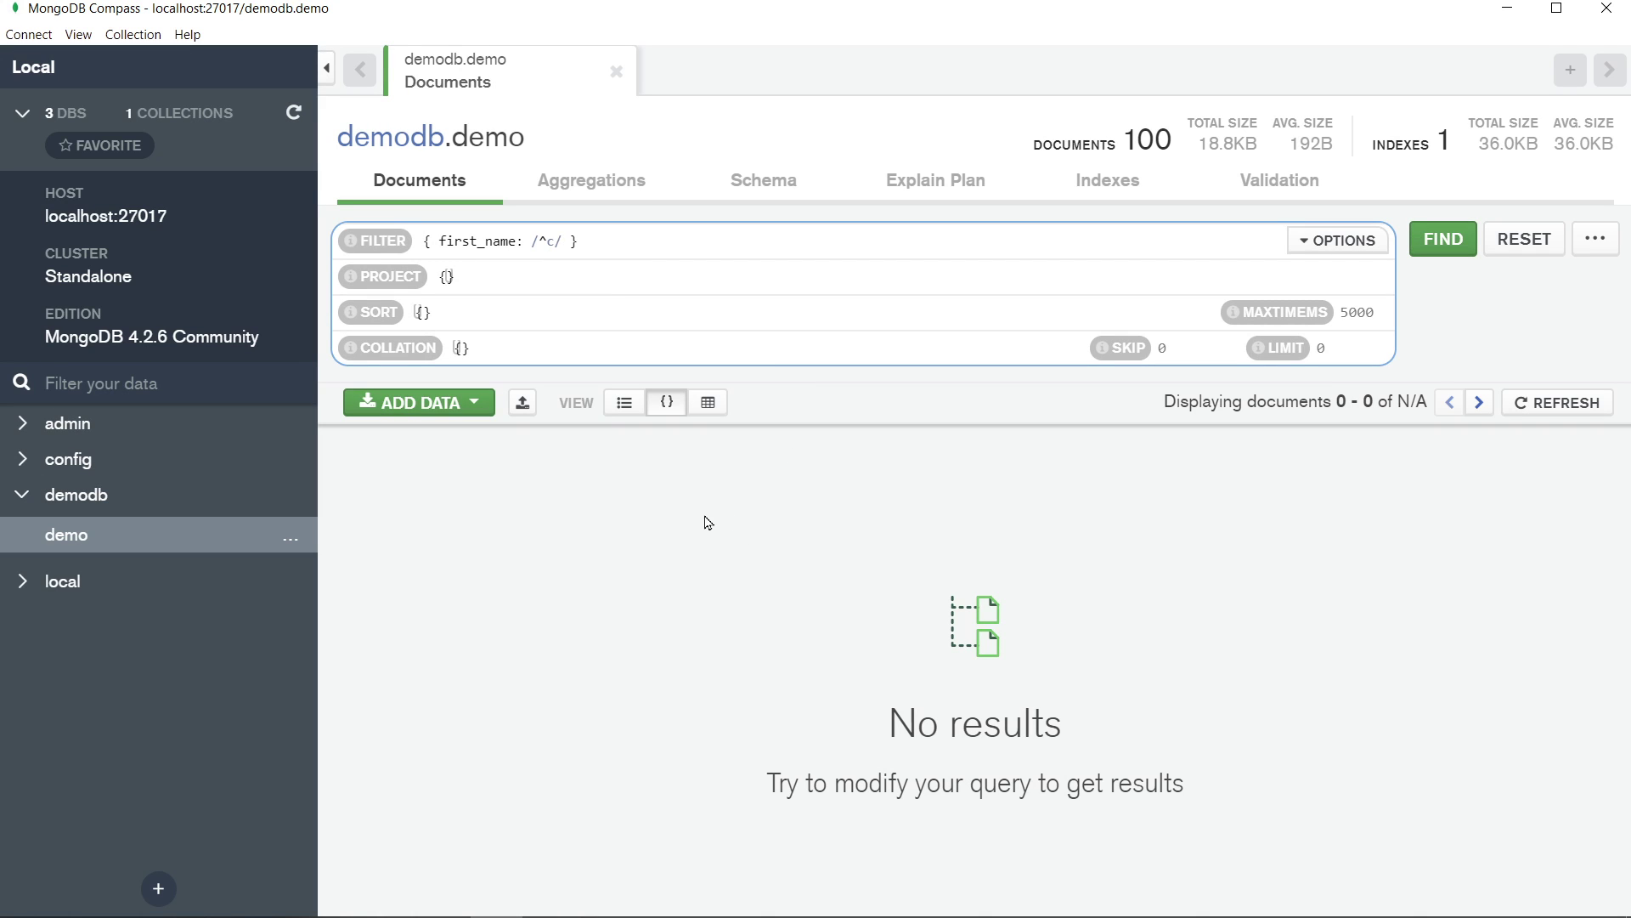
text(i)
key(Return)
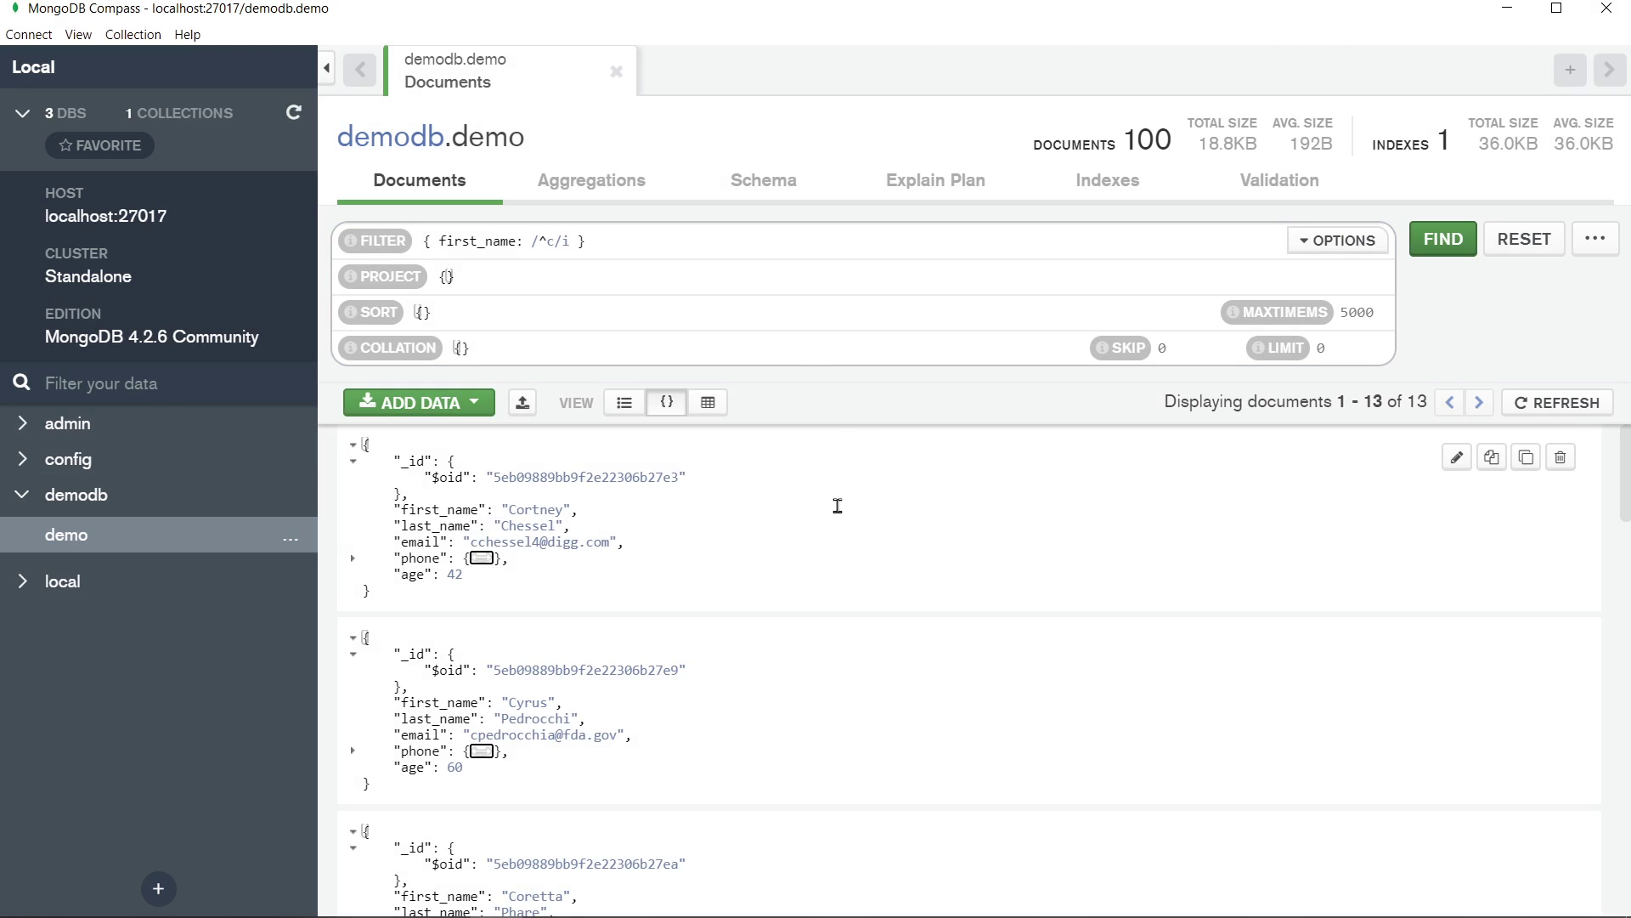
scroll(718, 565, down, 1)
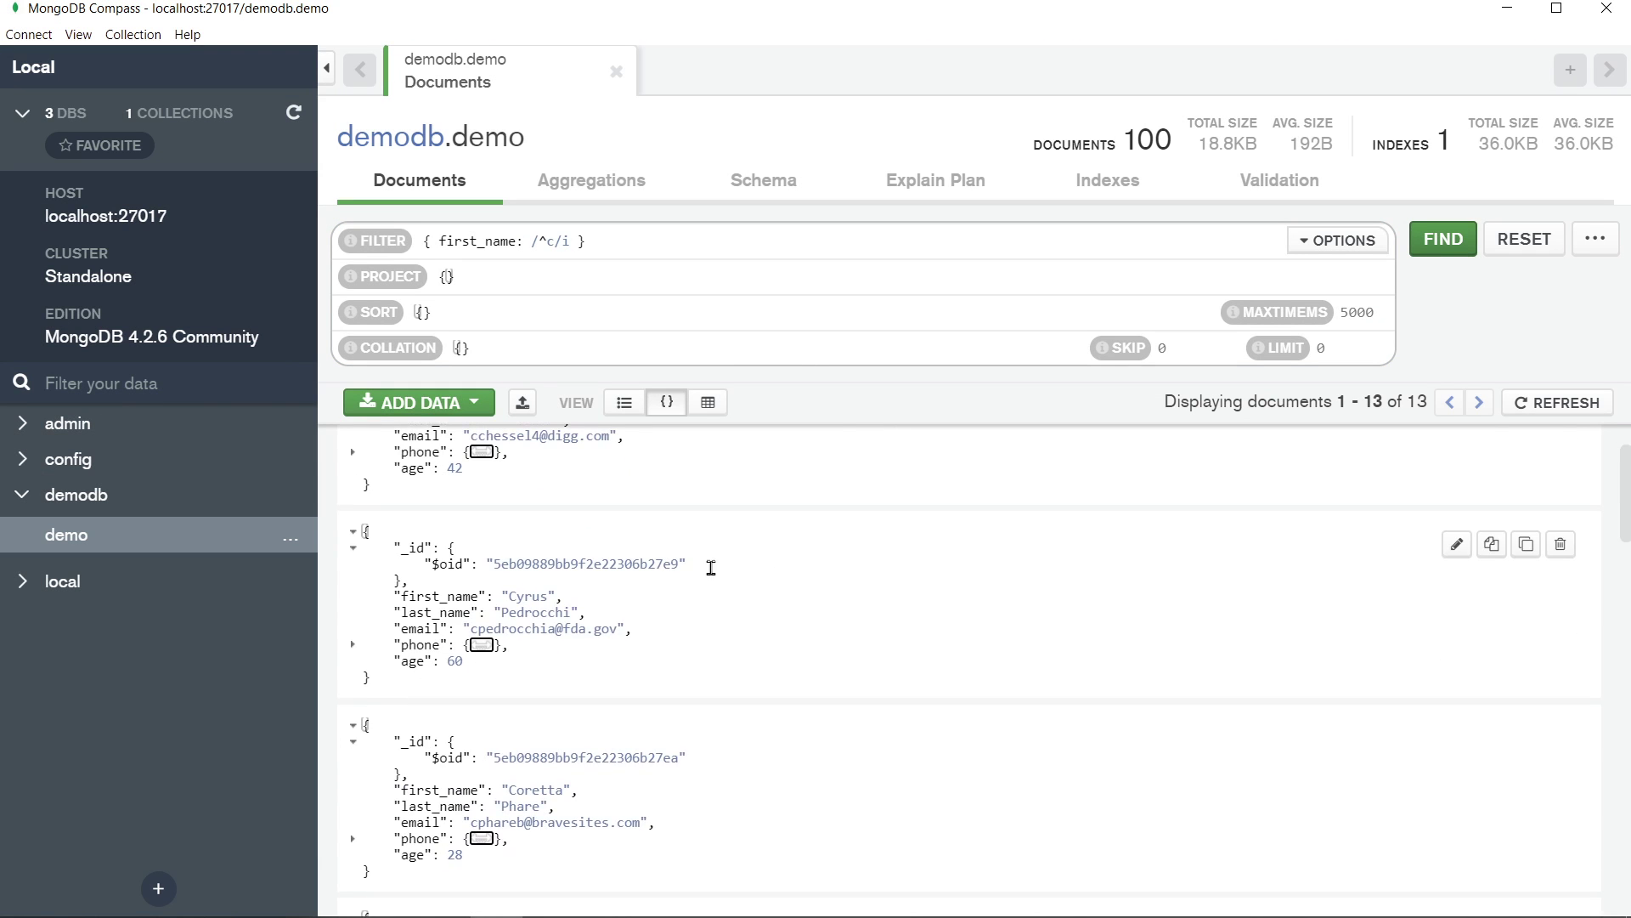
scroll(718, 565, up, 1)
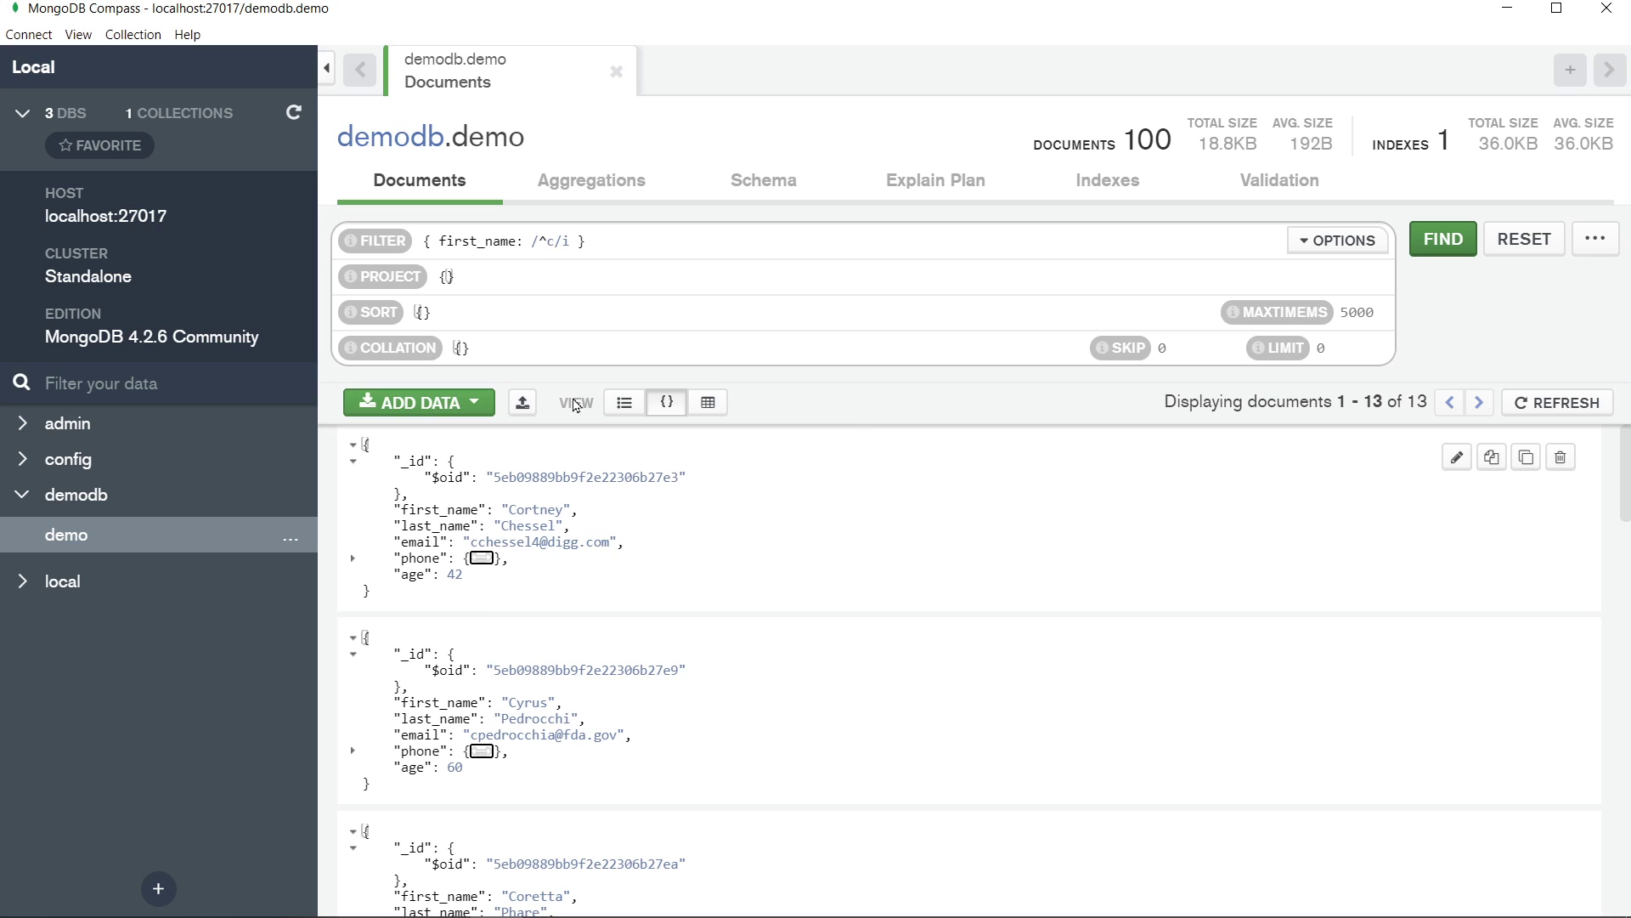
Add an age condition after the first_name regex in the filter and try >40 as its value
click(574, 243)
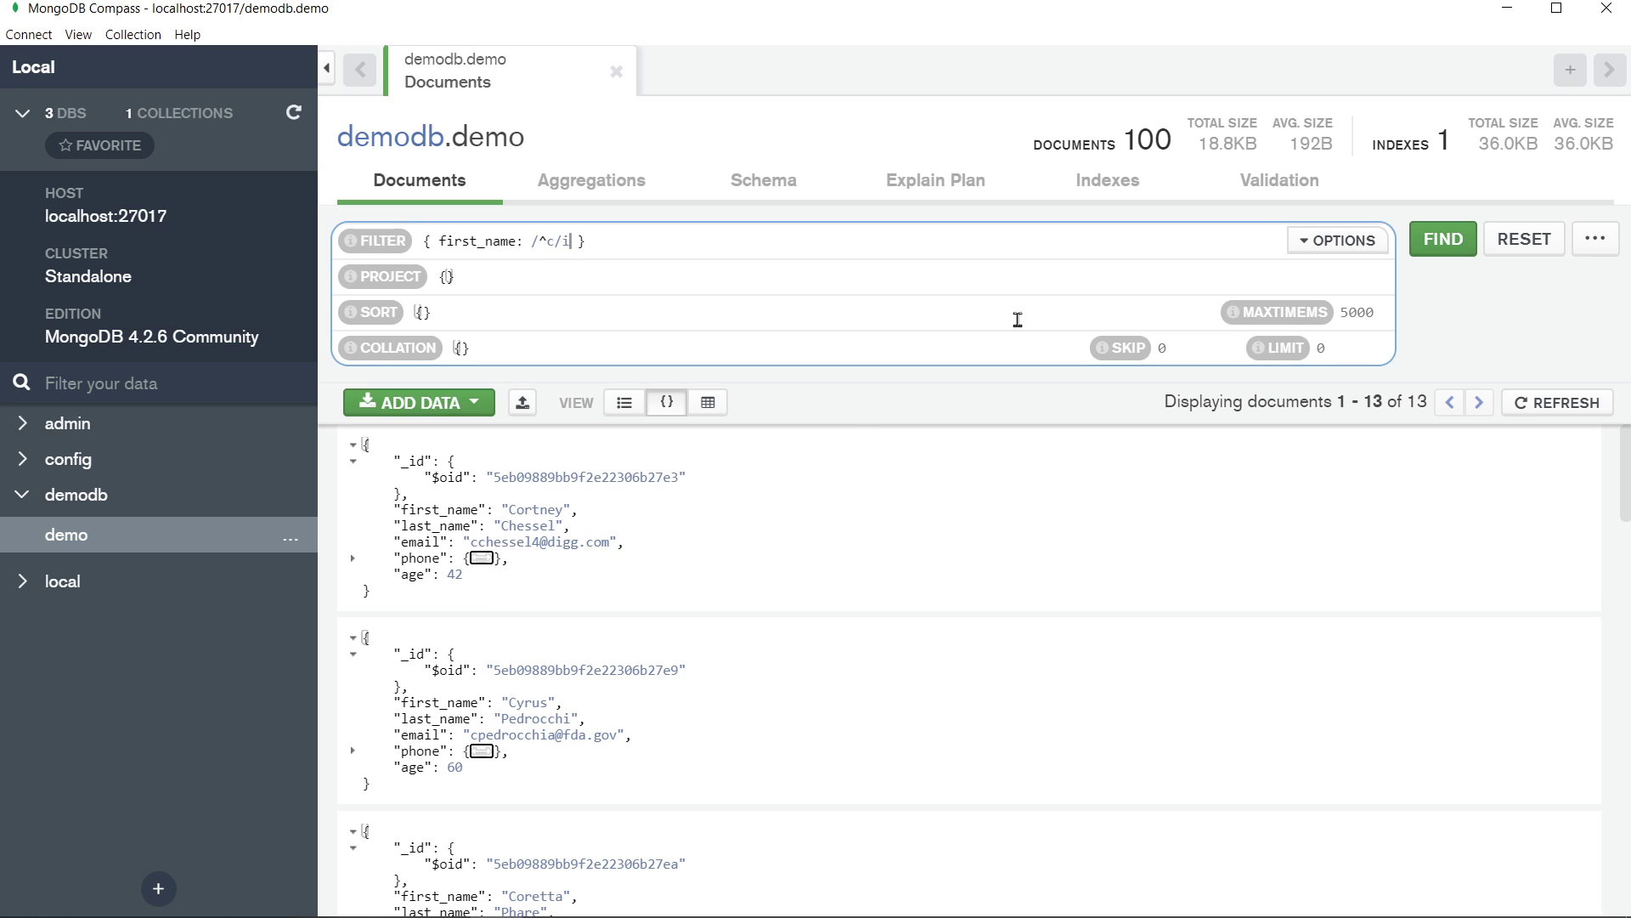
text(, age:)
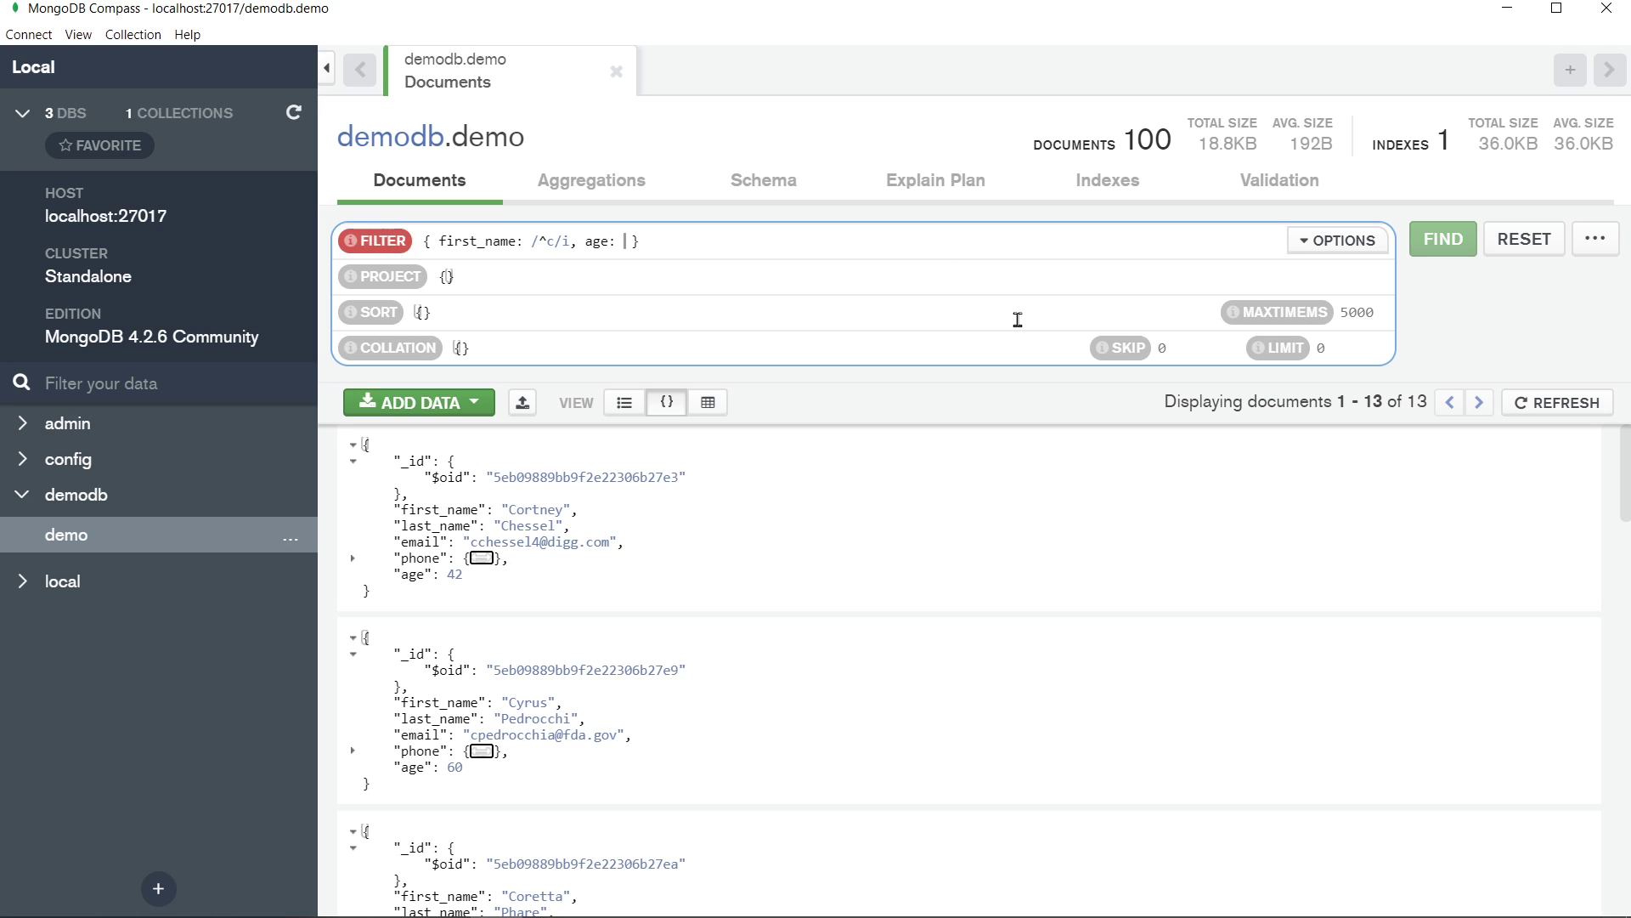
text( >40)
key(Delete)
key(Delete)
key(Delete)
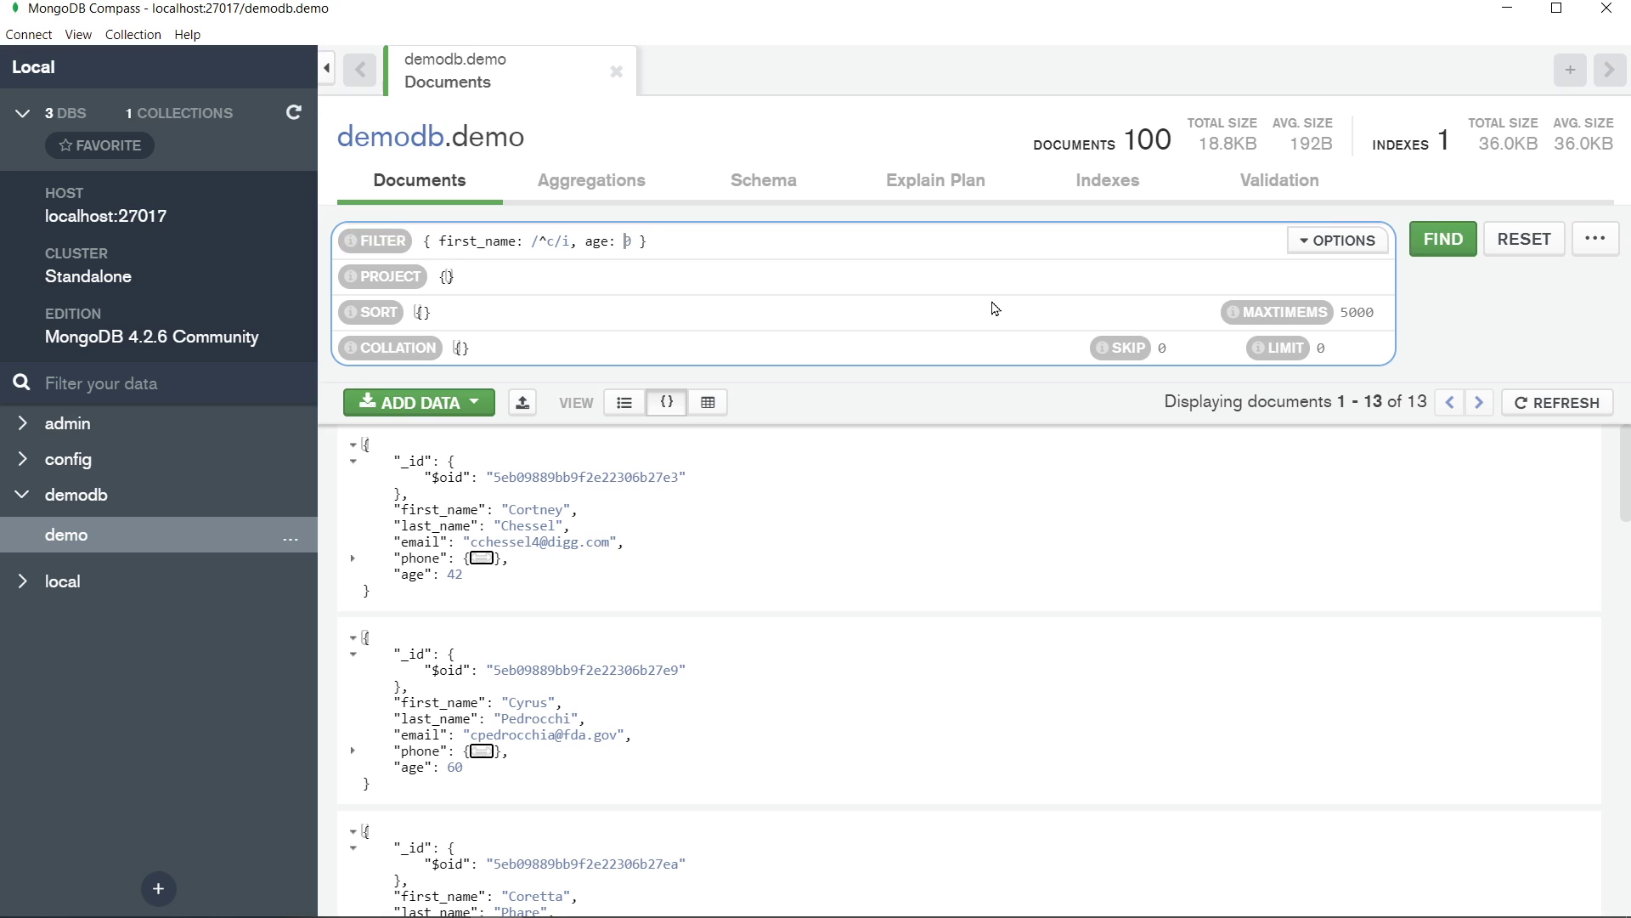
Write the age condition as {$gte: 40}, briefly swapping the operator for $lte, and run the combined query to review its documents
text({$gte)
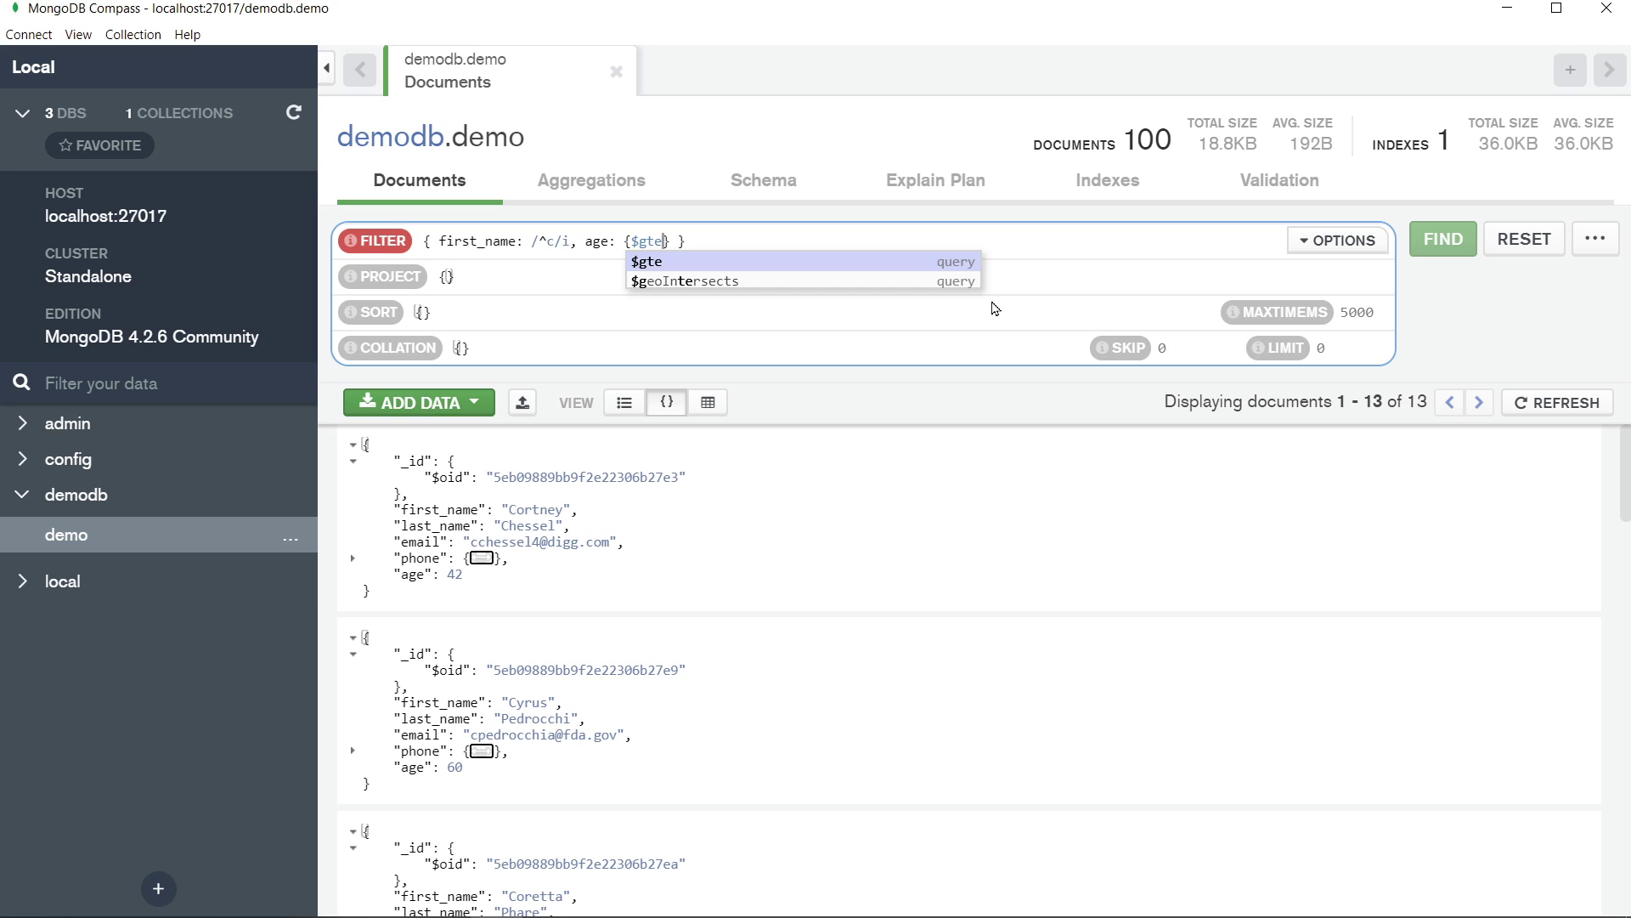
key(BackSpace)
key(BackSpace)
key(BackSpace)
text(lte)
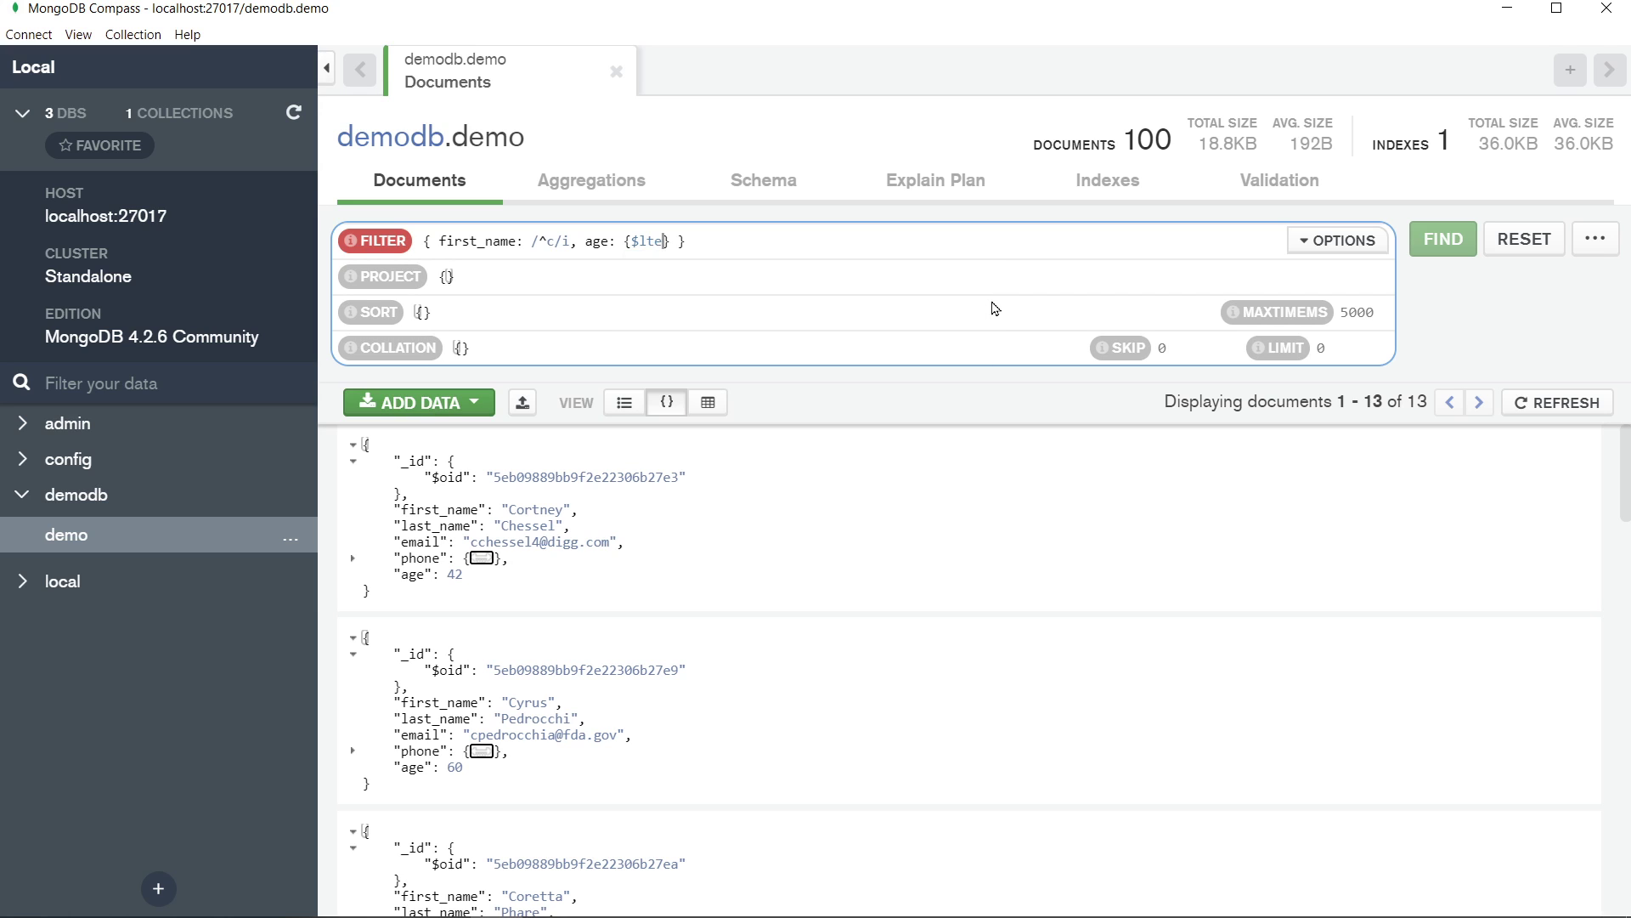
key(BackSpace)
key(BackSpace)
text(gte)
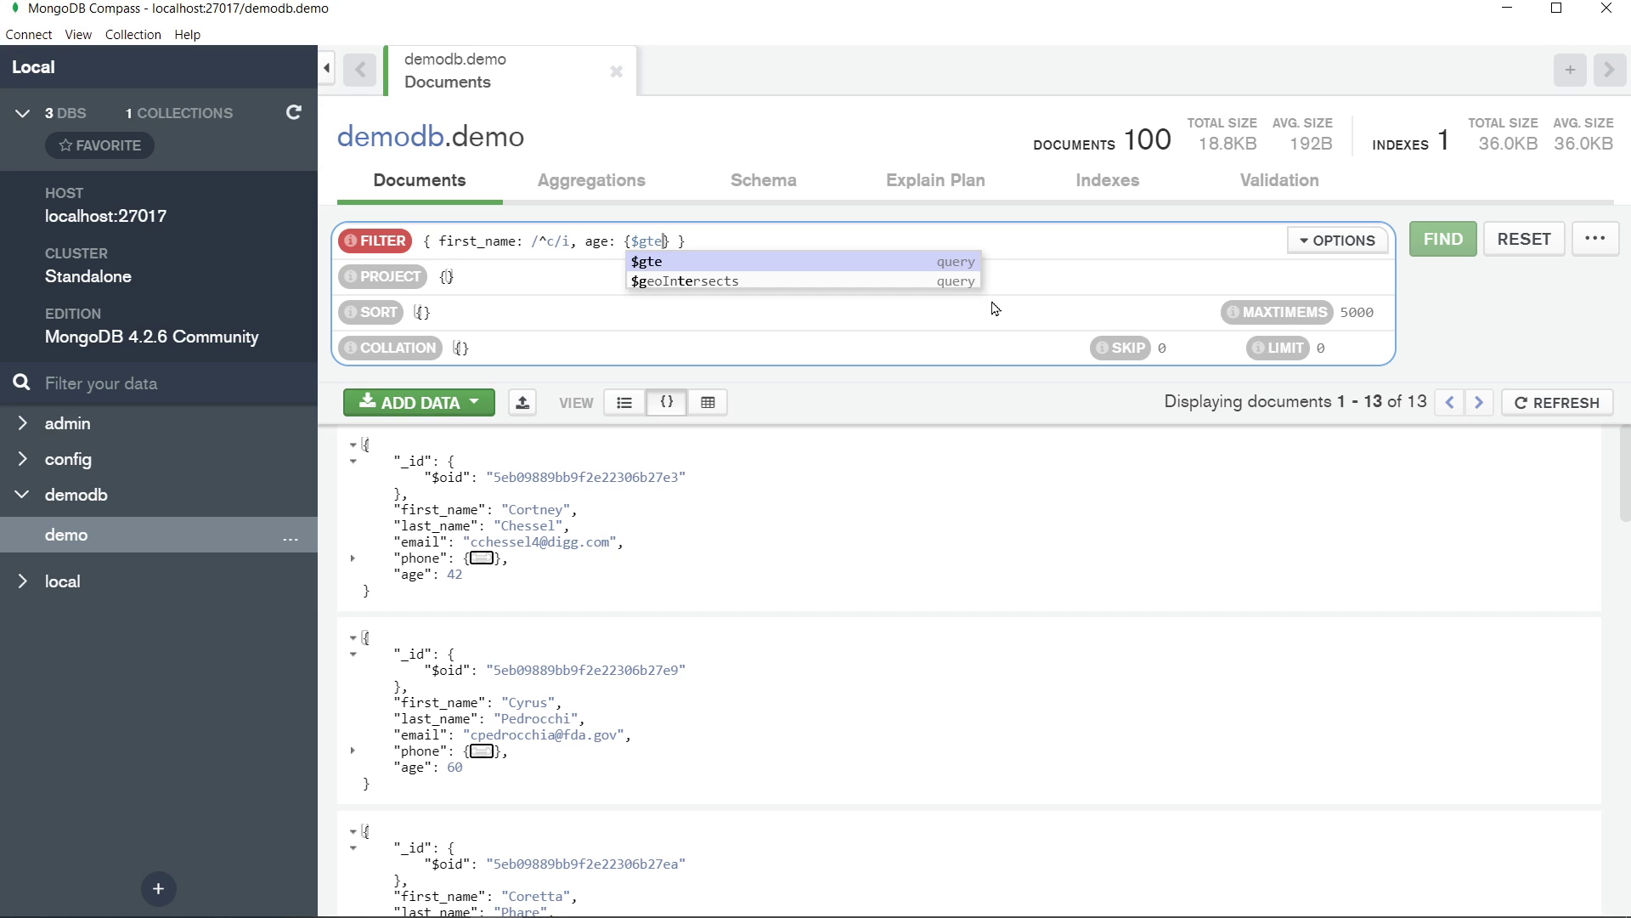
text(: 40)
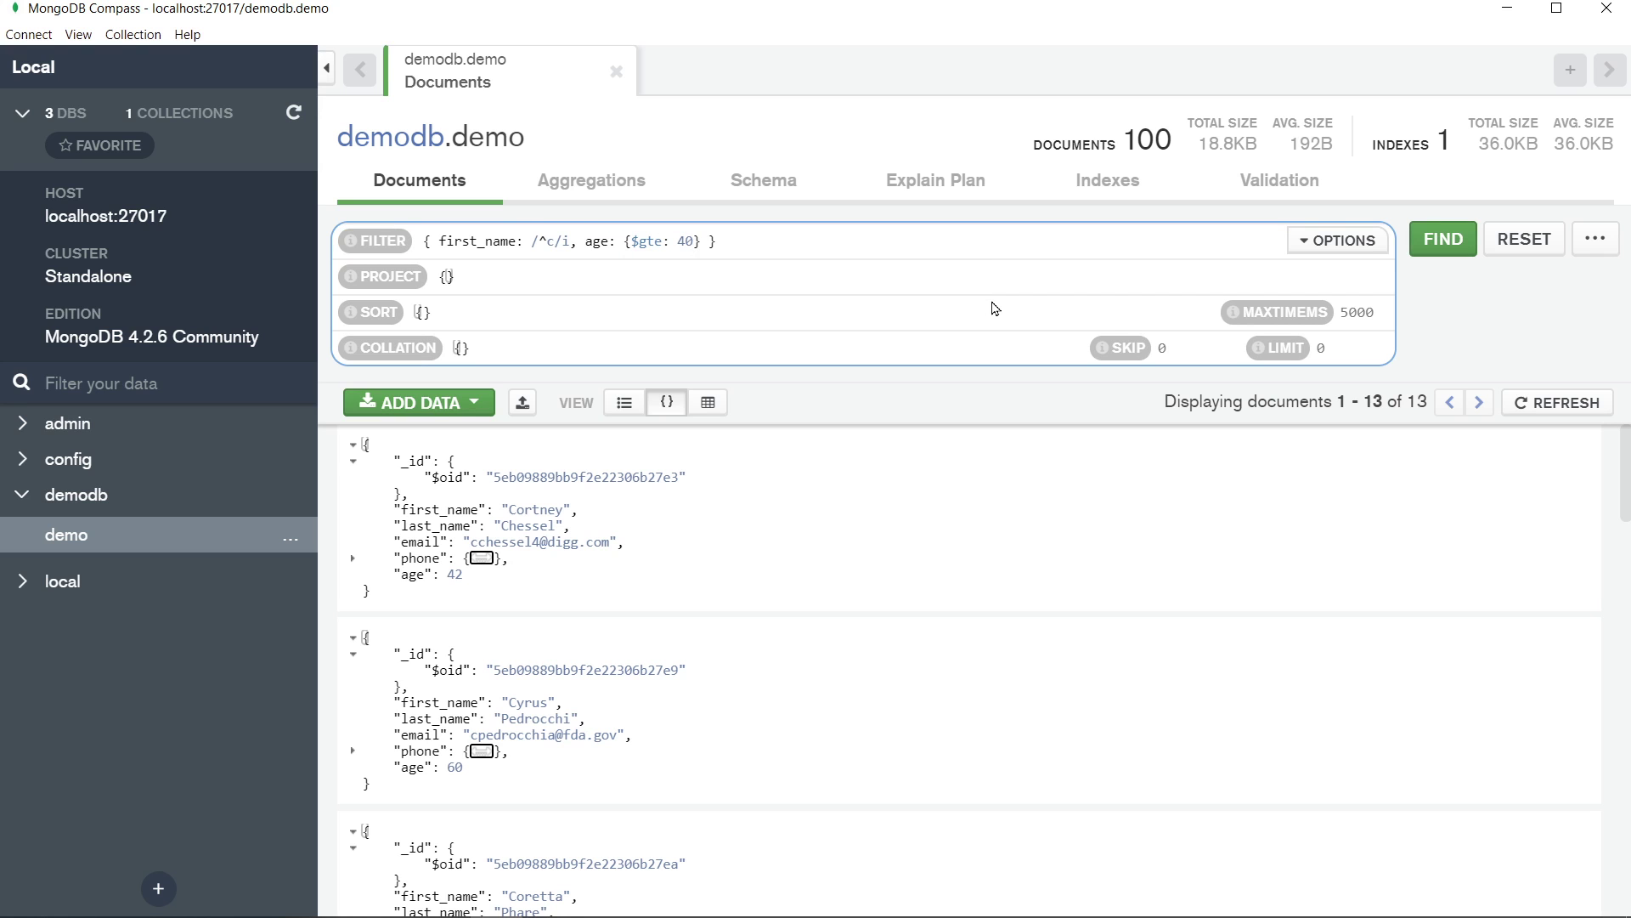
click(1442, 239)
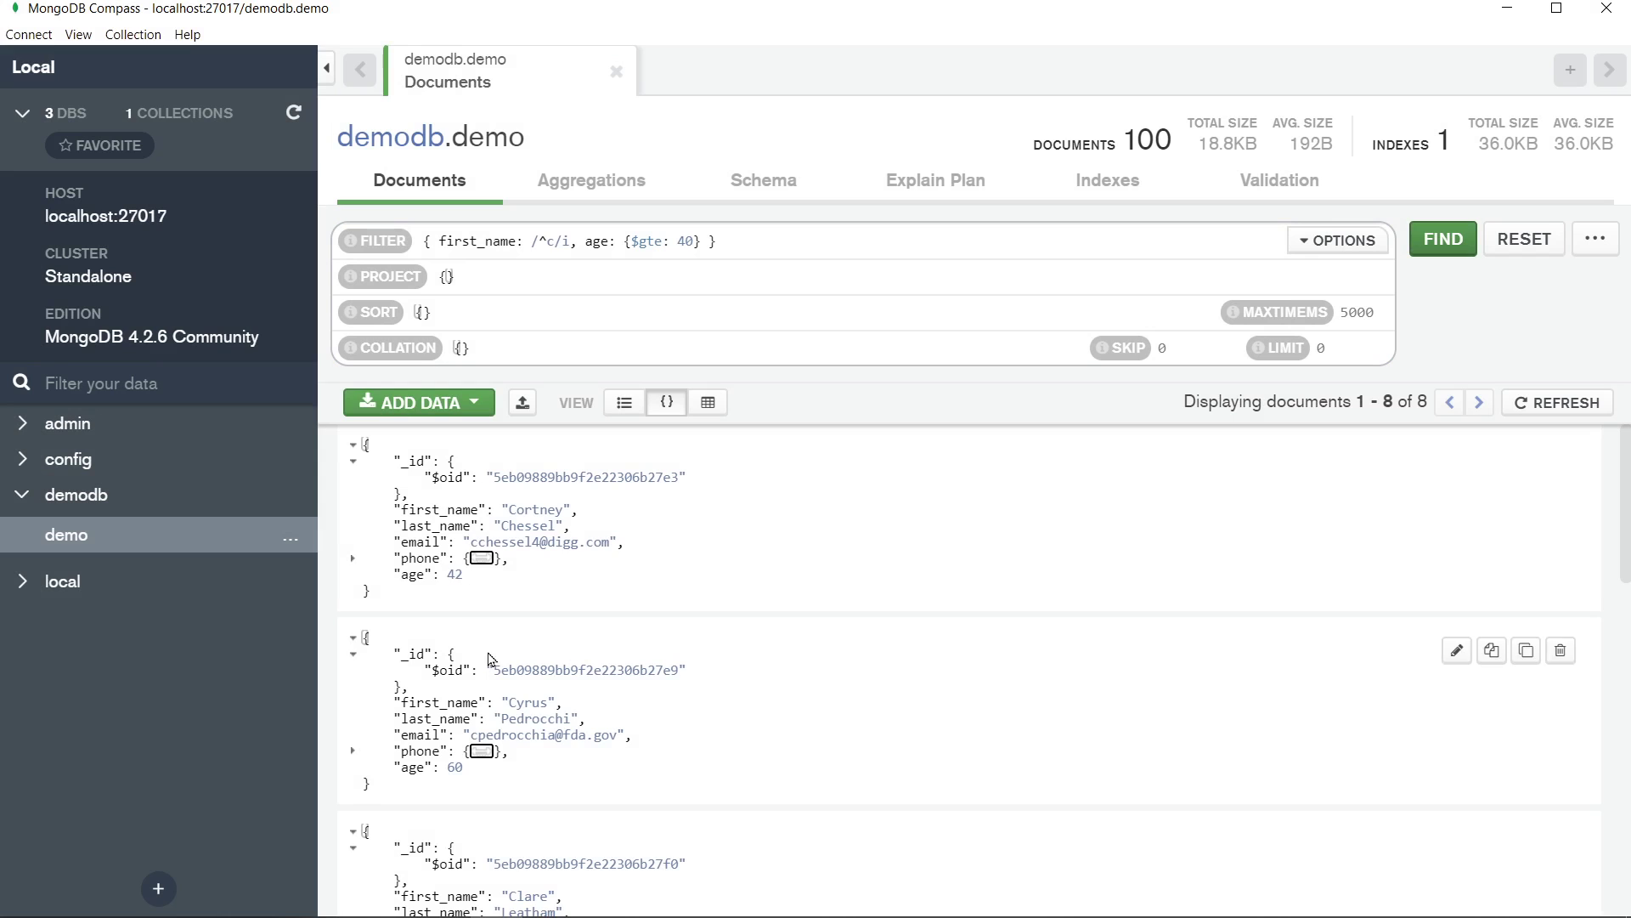
scroll(478, 722, down, 4)
scroll(478, 735, up, 4)
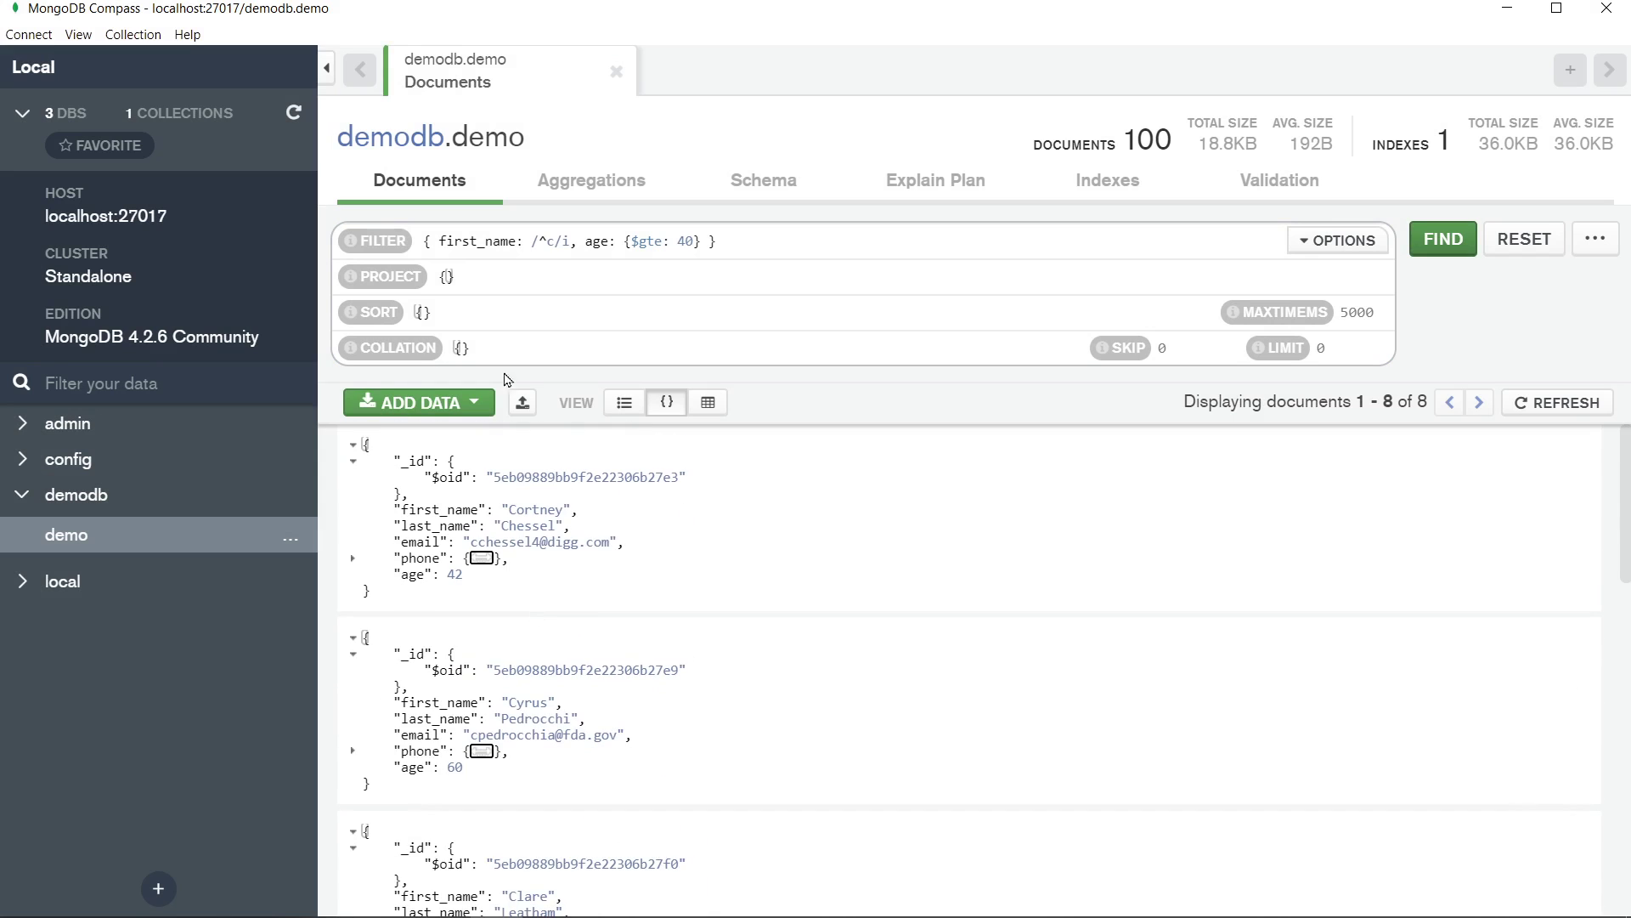
Enter {age:1} as the query's sort so documents are ordered by ascending age
click(420, 313)
text(age)
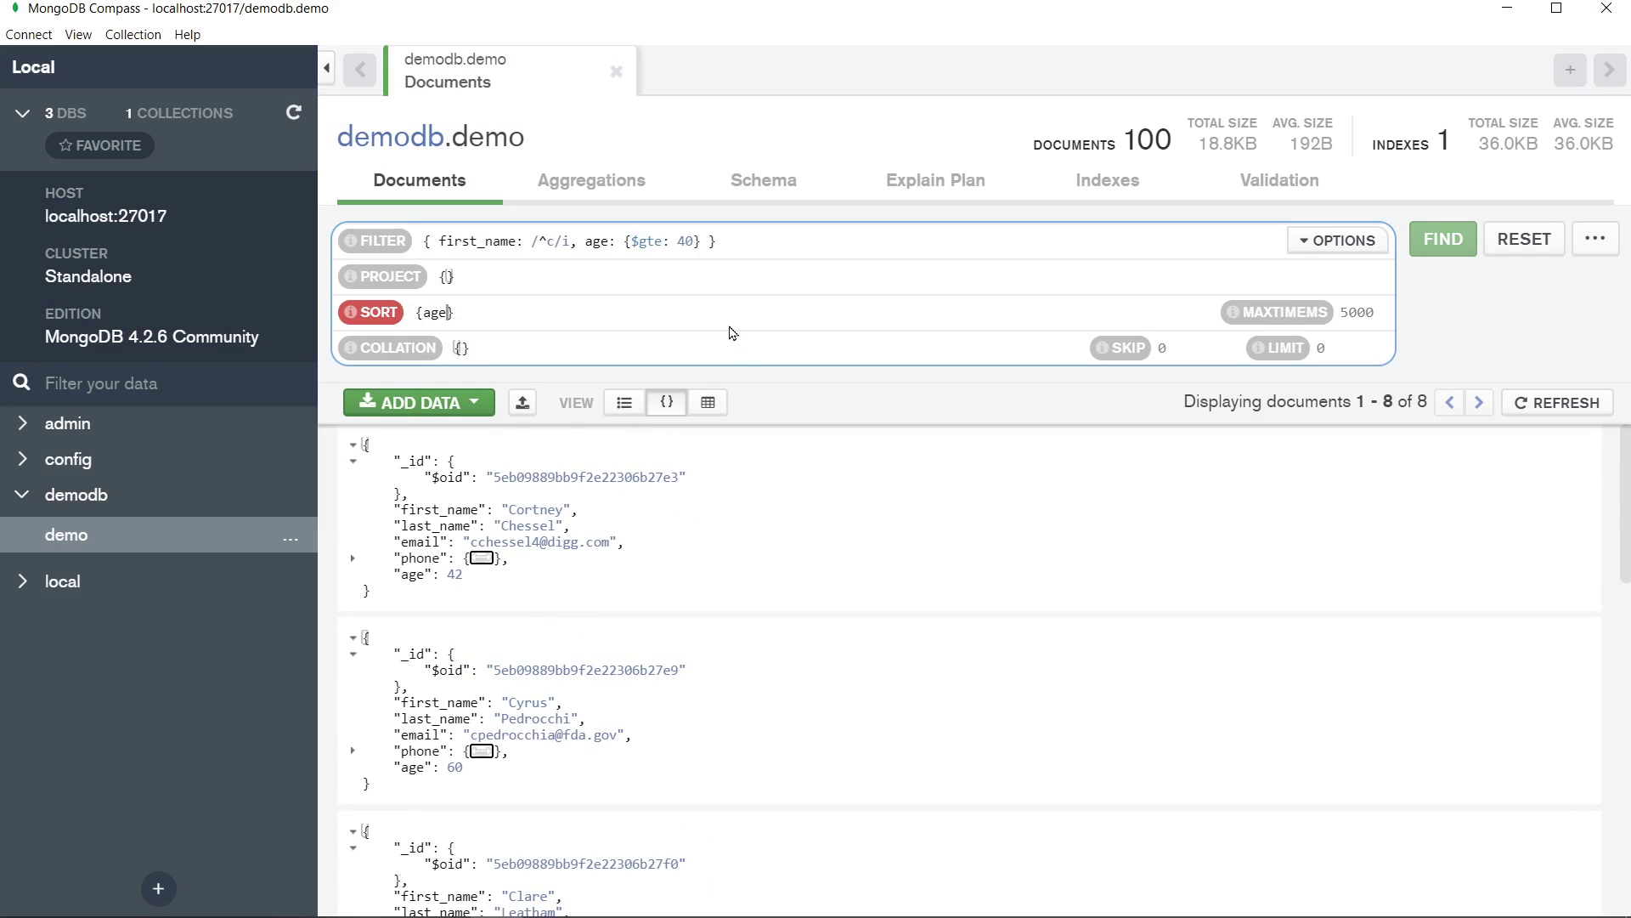
text(:1)
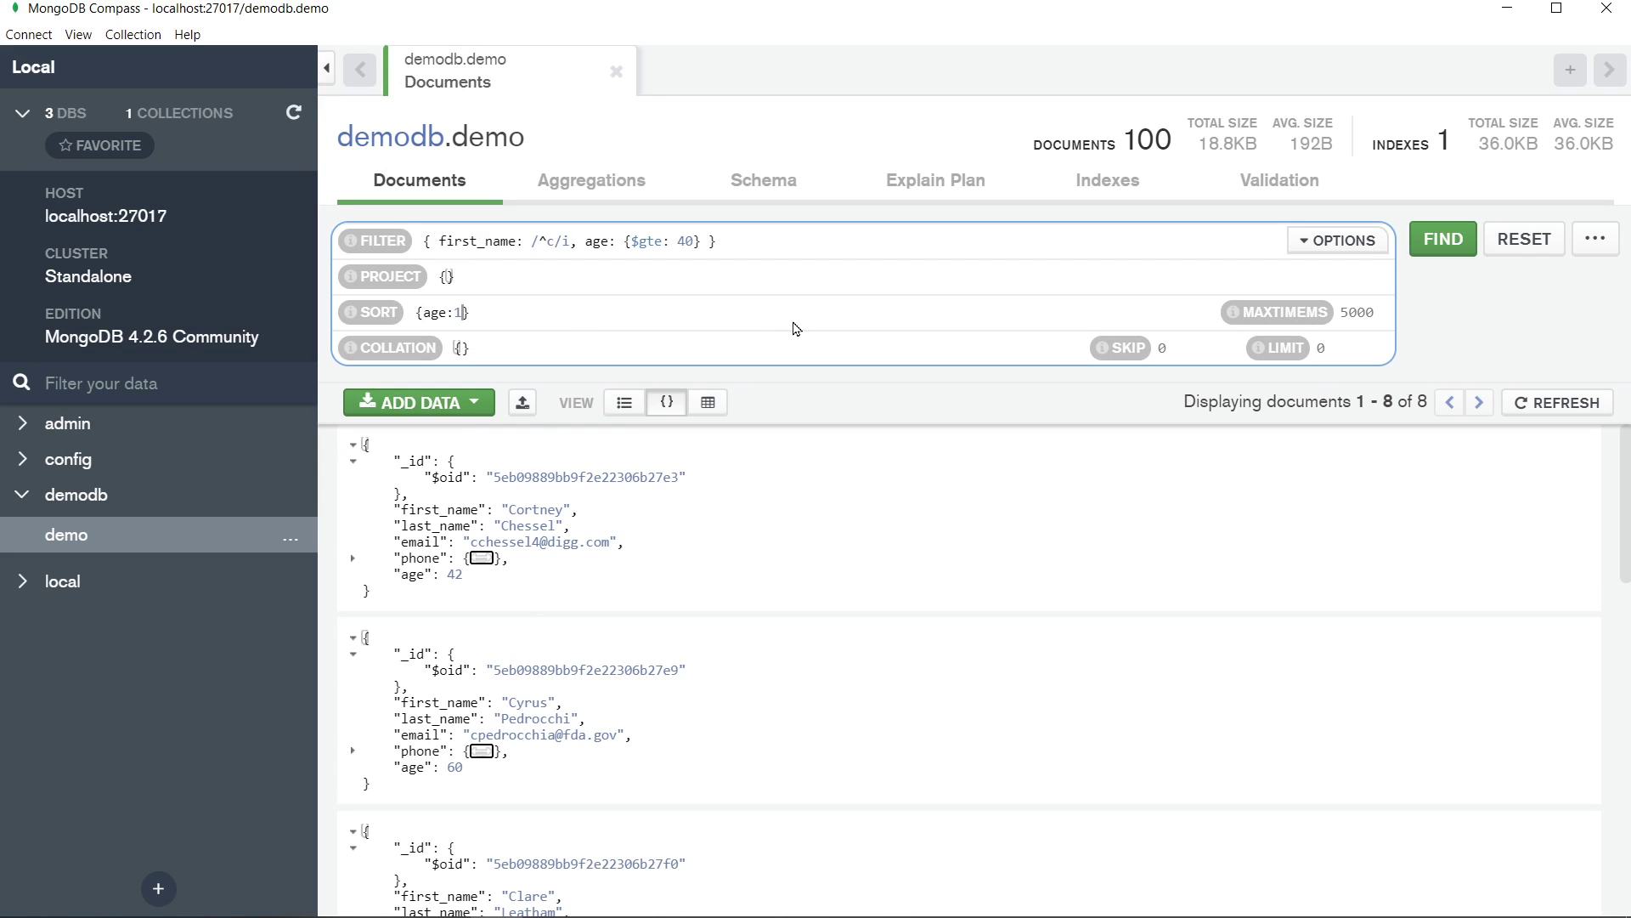
text(-)
key(Delete)
key(Delete)
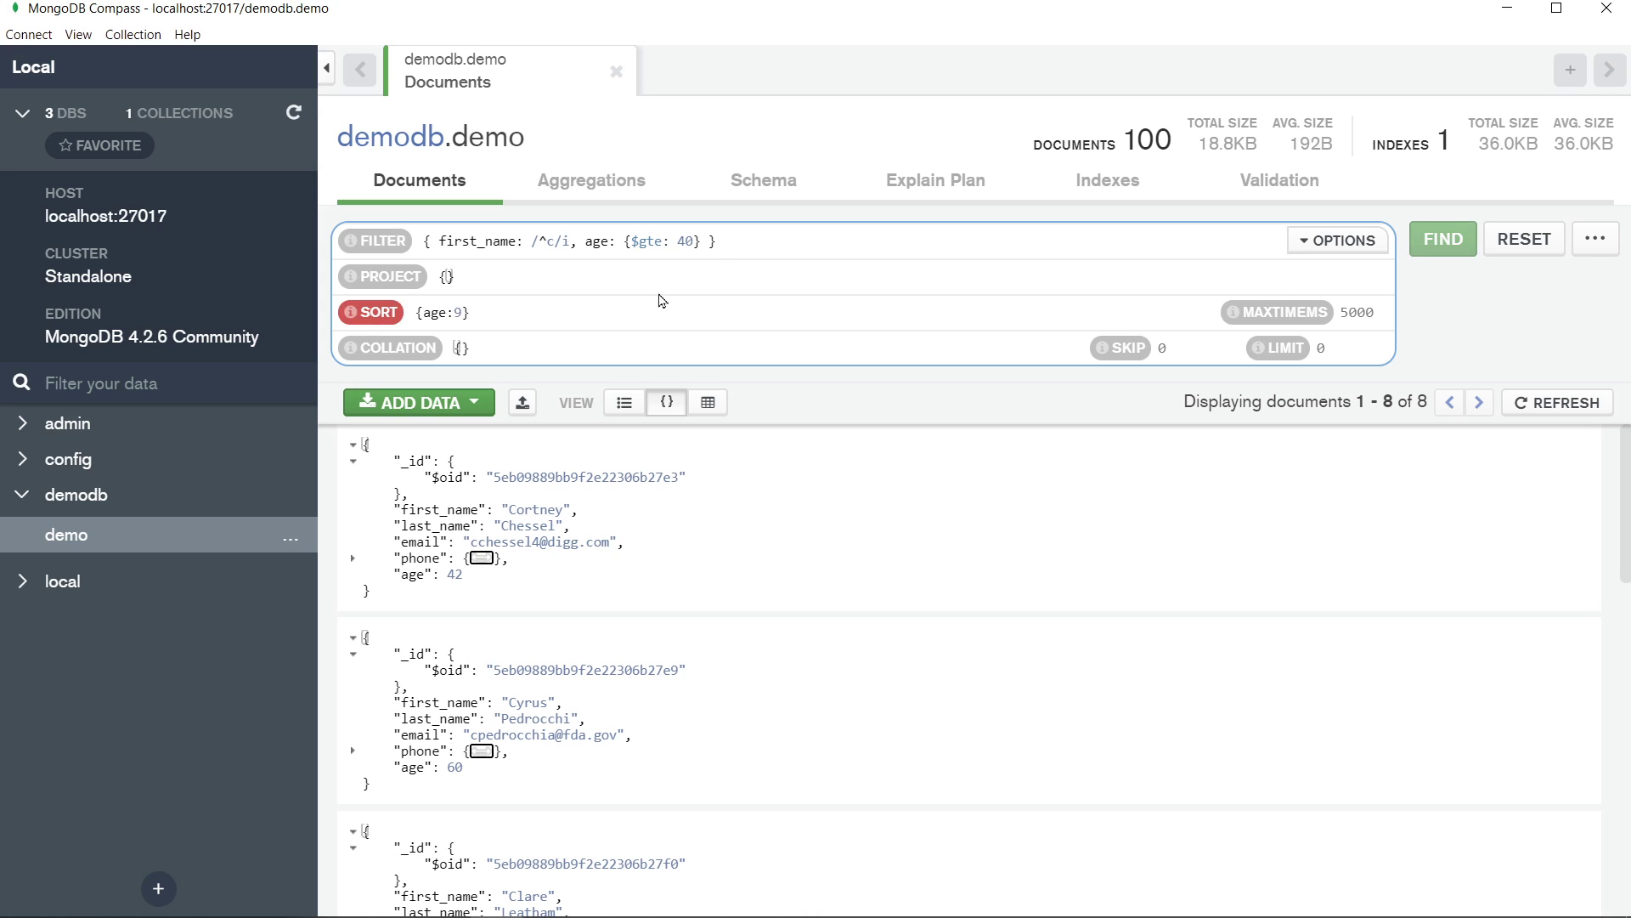
text(1)
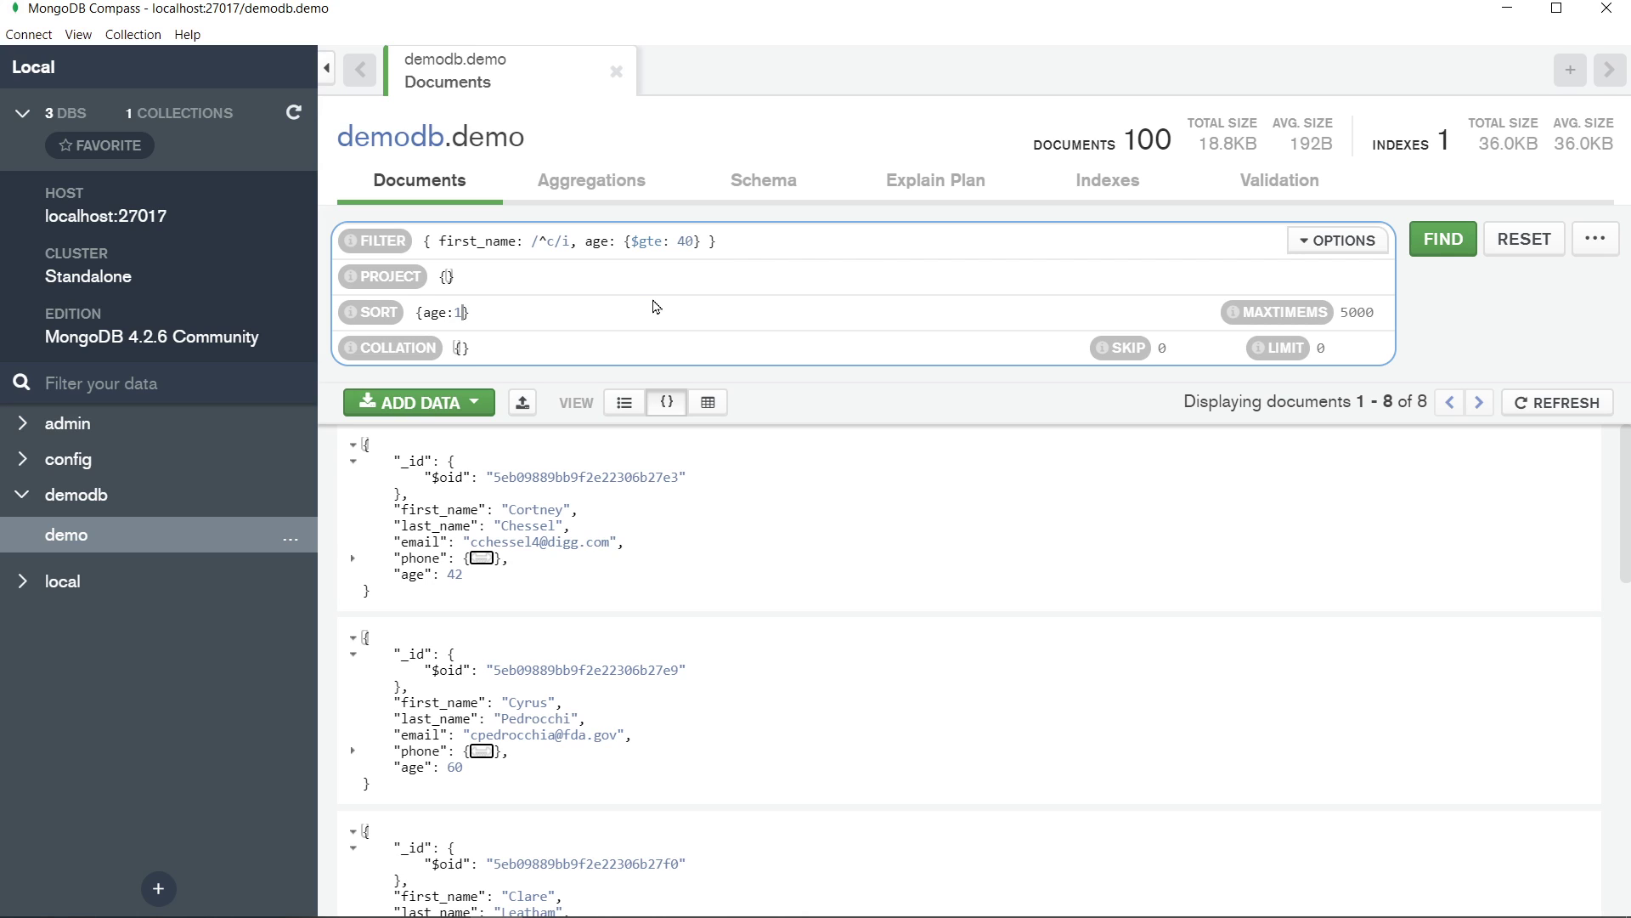
Run the query with the age sort, look through the ordered documents and expand the first document's phone object
click(595, 273)
click(609, 318)
click(1439, 245)
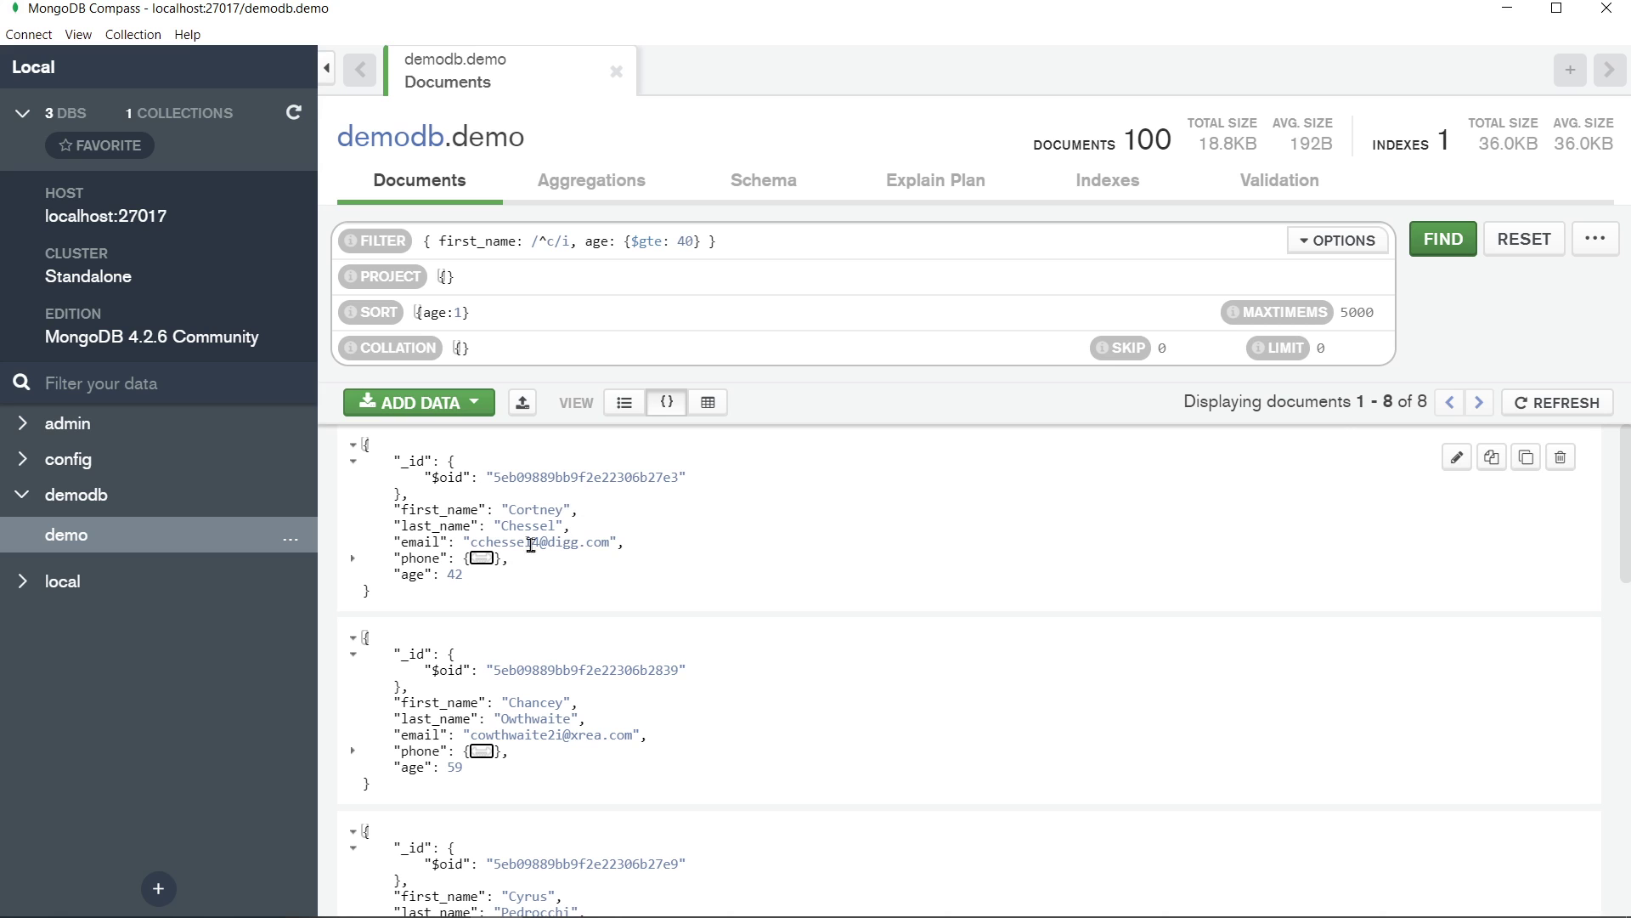
scroll(463, 612, down, 5)
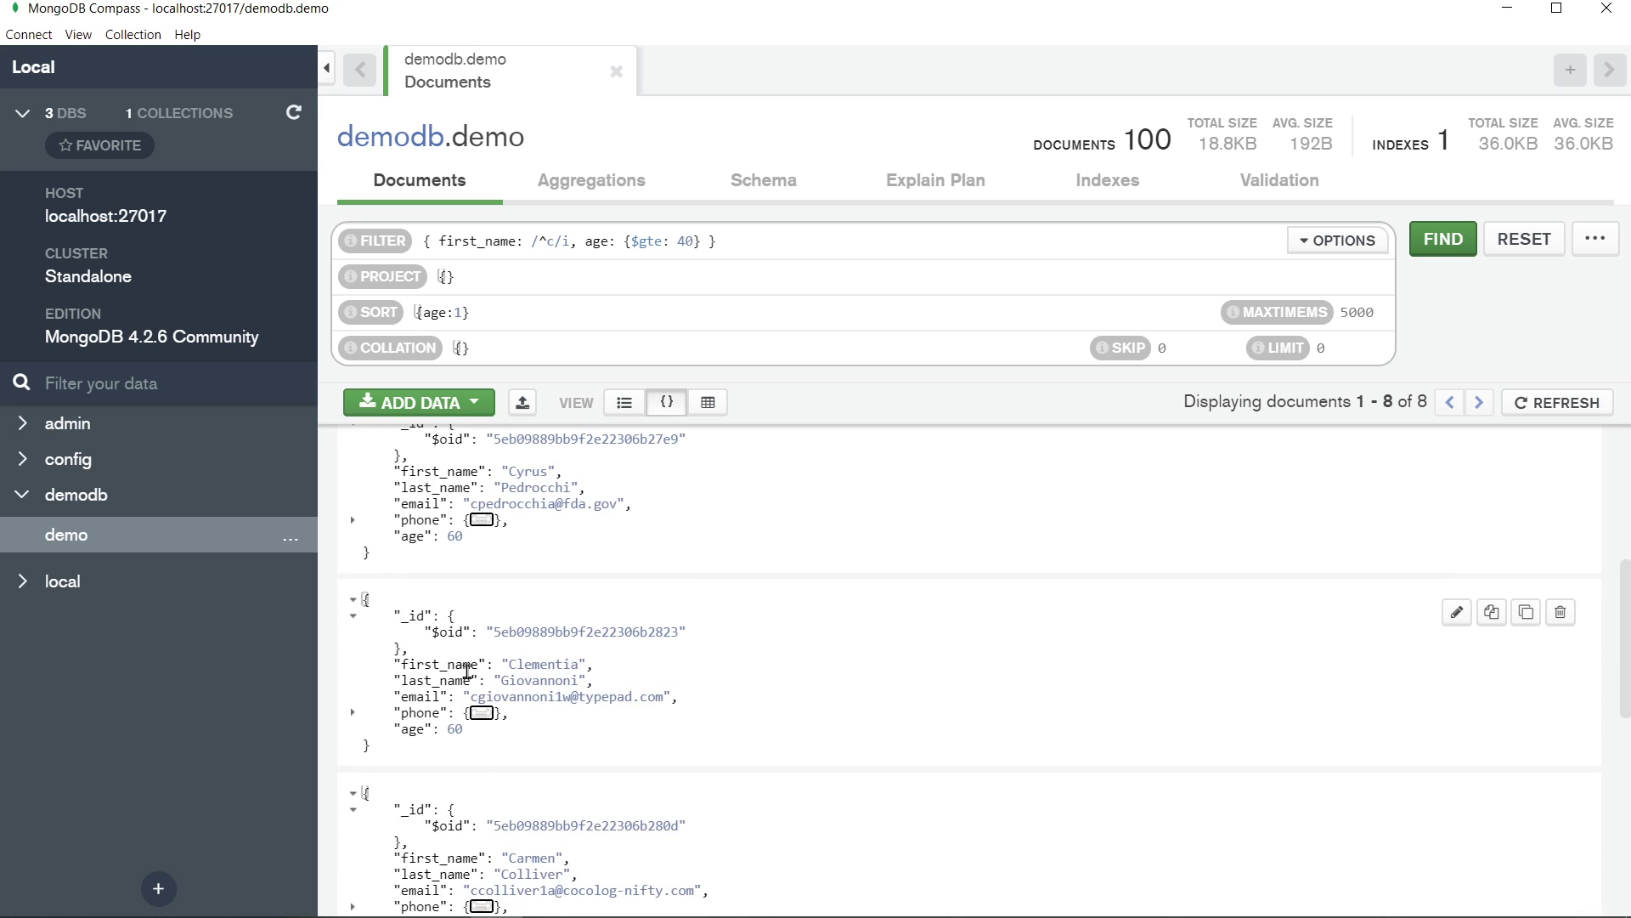
scroll(467, 671, up, 5)
click(786, 281)
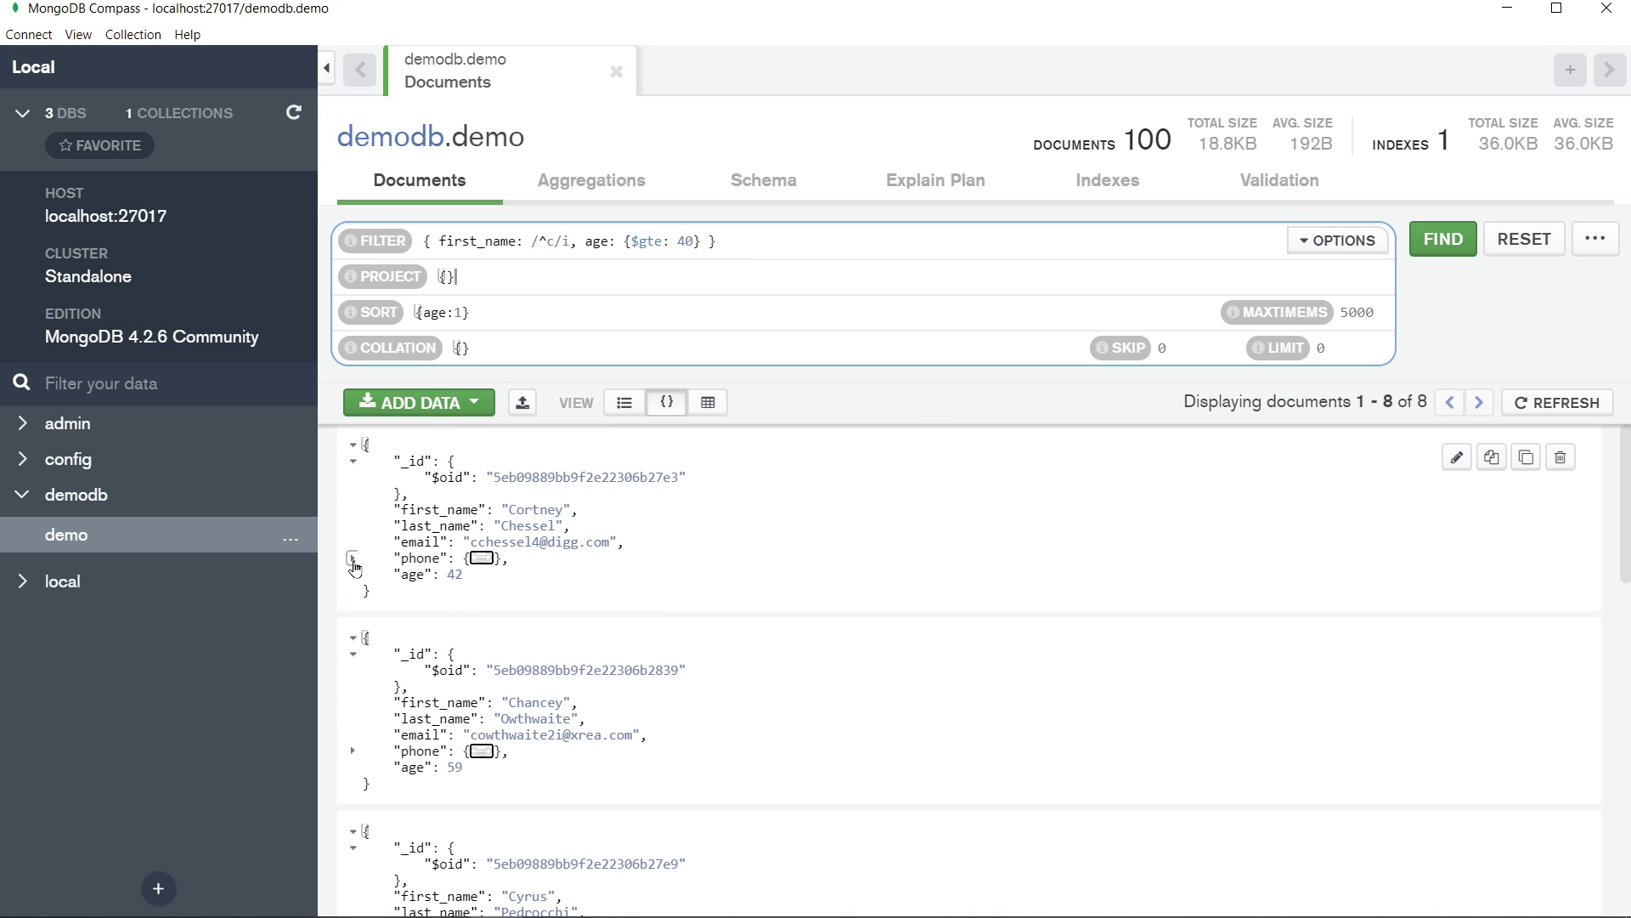
click(354, 560)
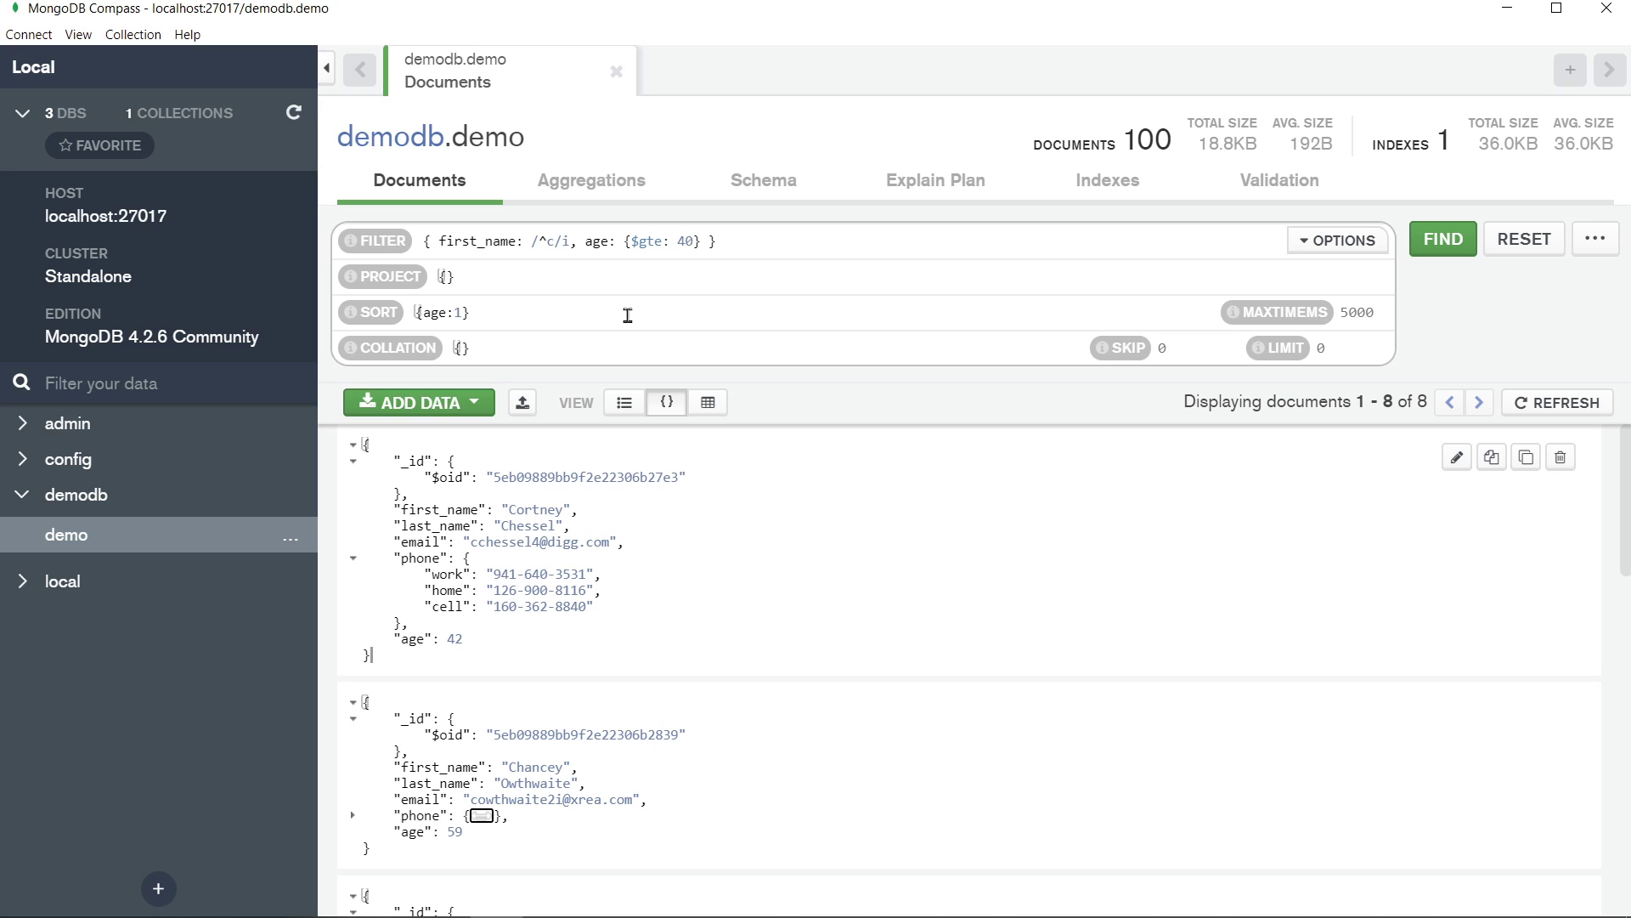
Add a comma after the filter's age condition, enclose the age key in single quotes and rerun the query
click(703, 241)
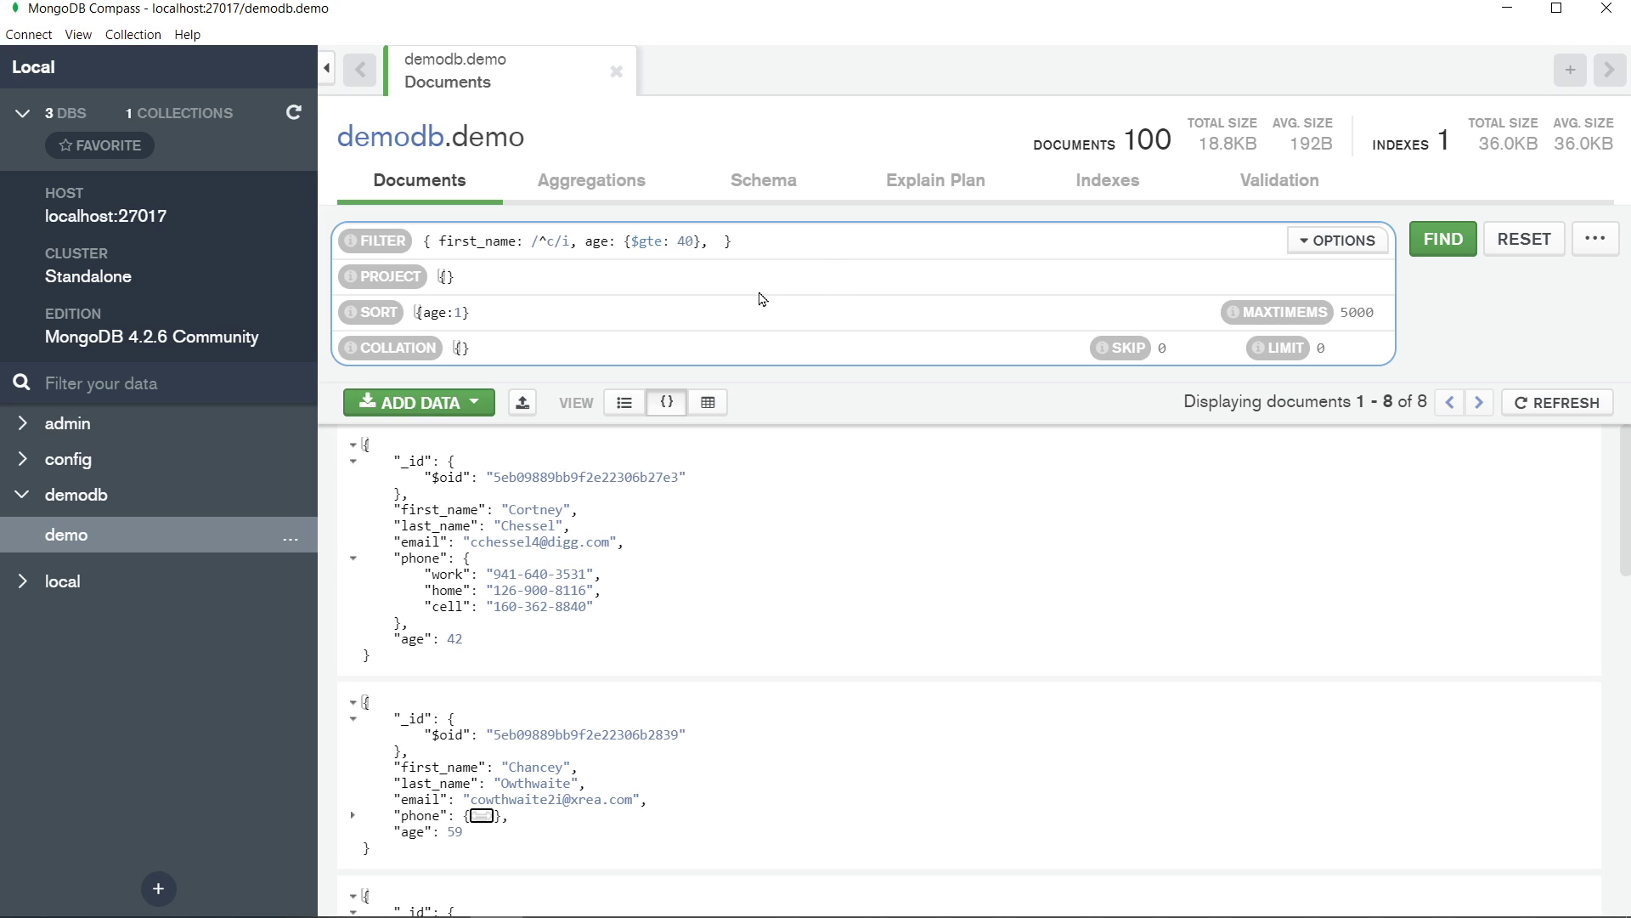
click(585, 241)
double_click(601, 242)
click(587, 243)
text(')
click(613, 243)
text(')
click(1423, 245)
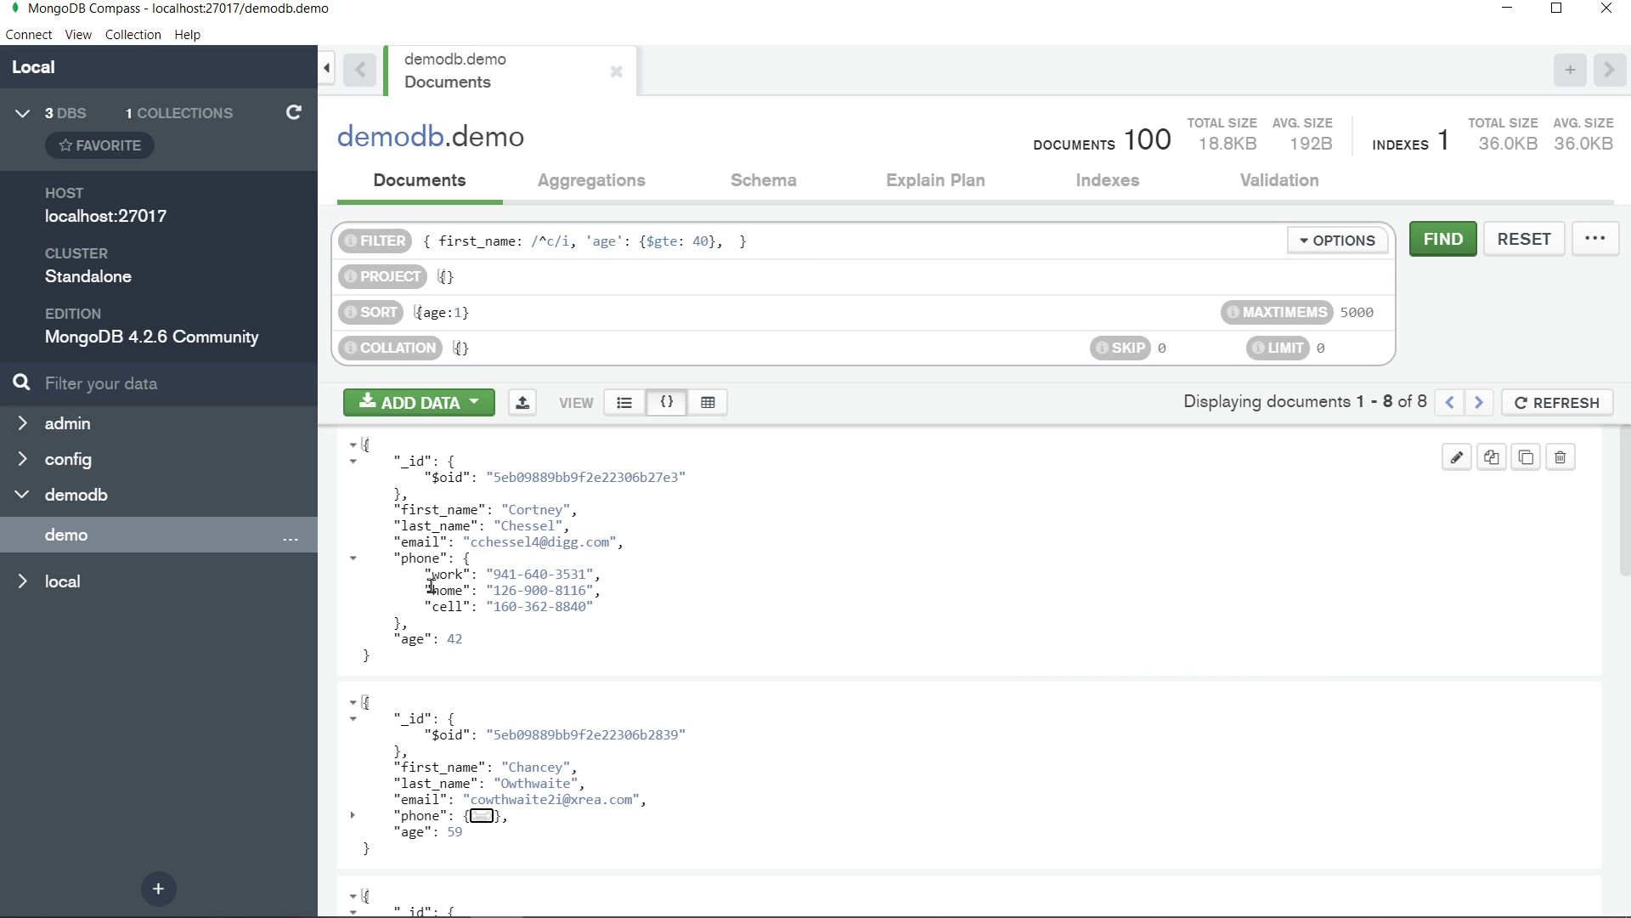
Add the nested-field condition 'phone.work': /^9/ to the end of the filter and run the query
click(724, 242)
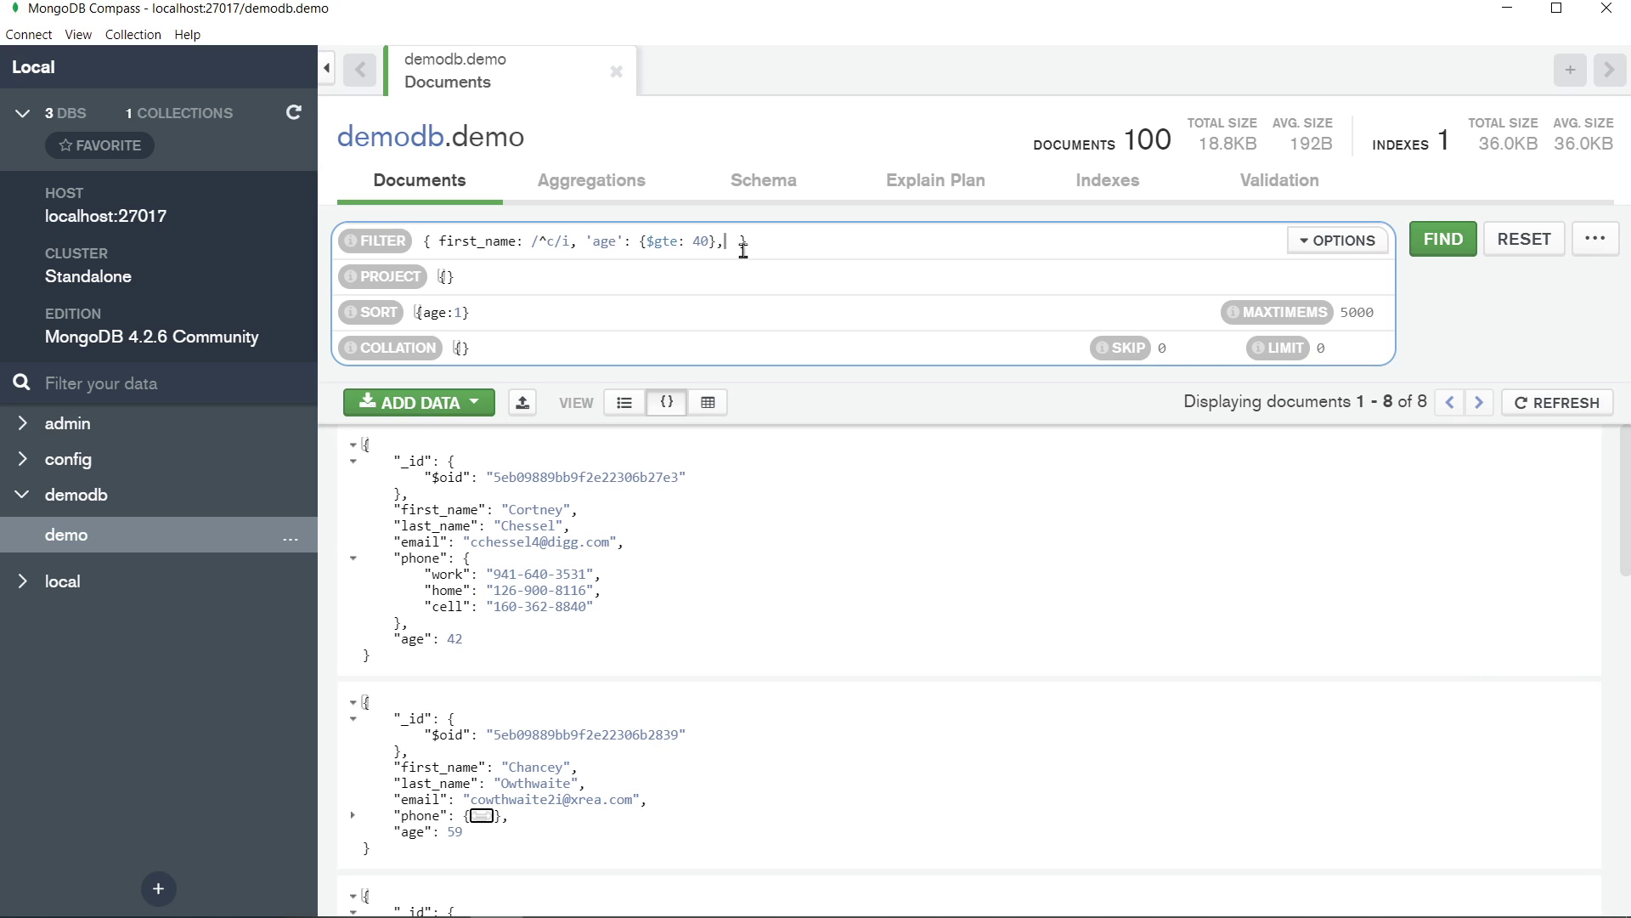
text(')
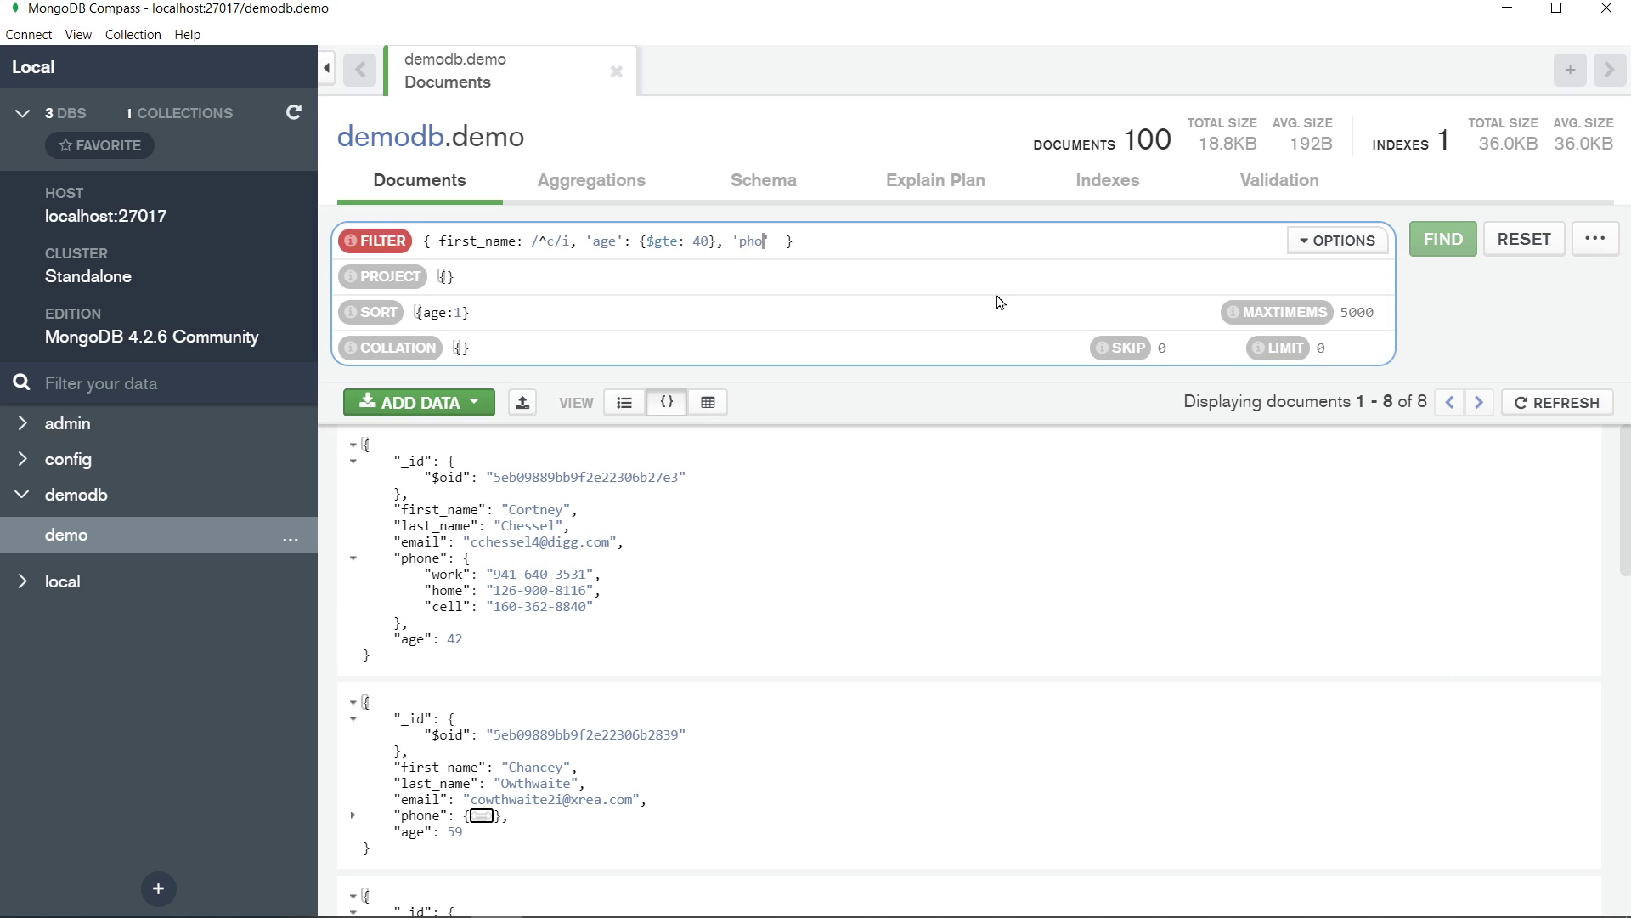
text(phone.work)
text(/^9/)
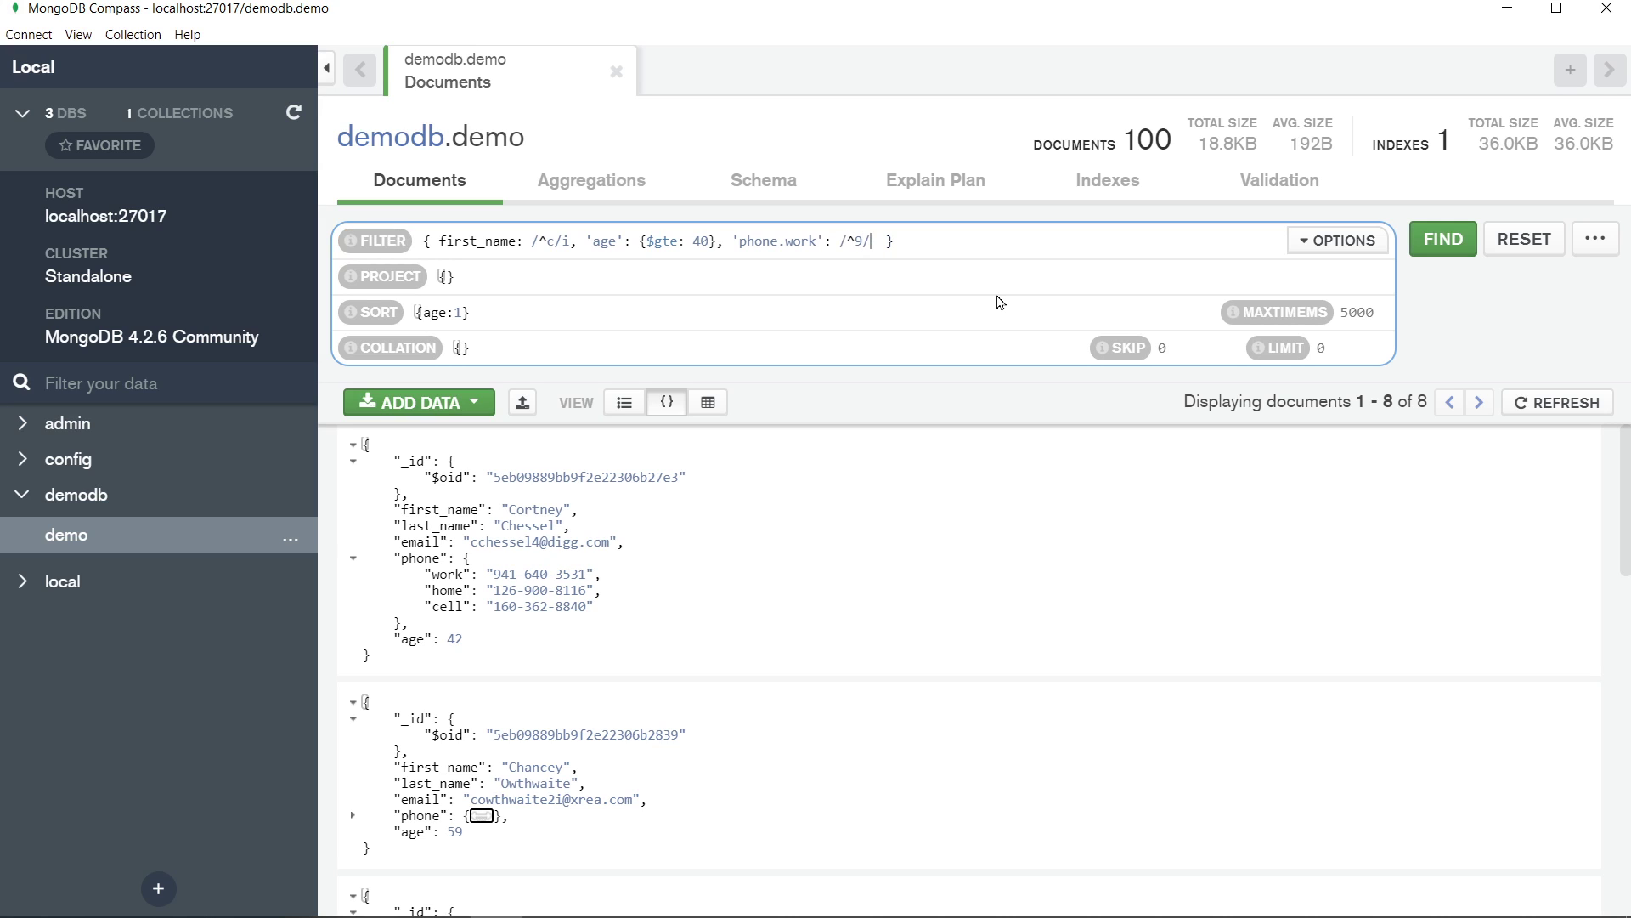
click(1444, 242)
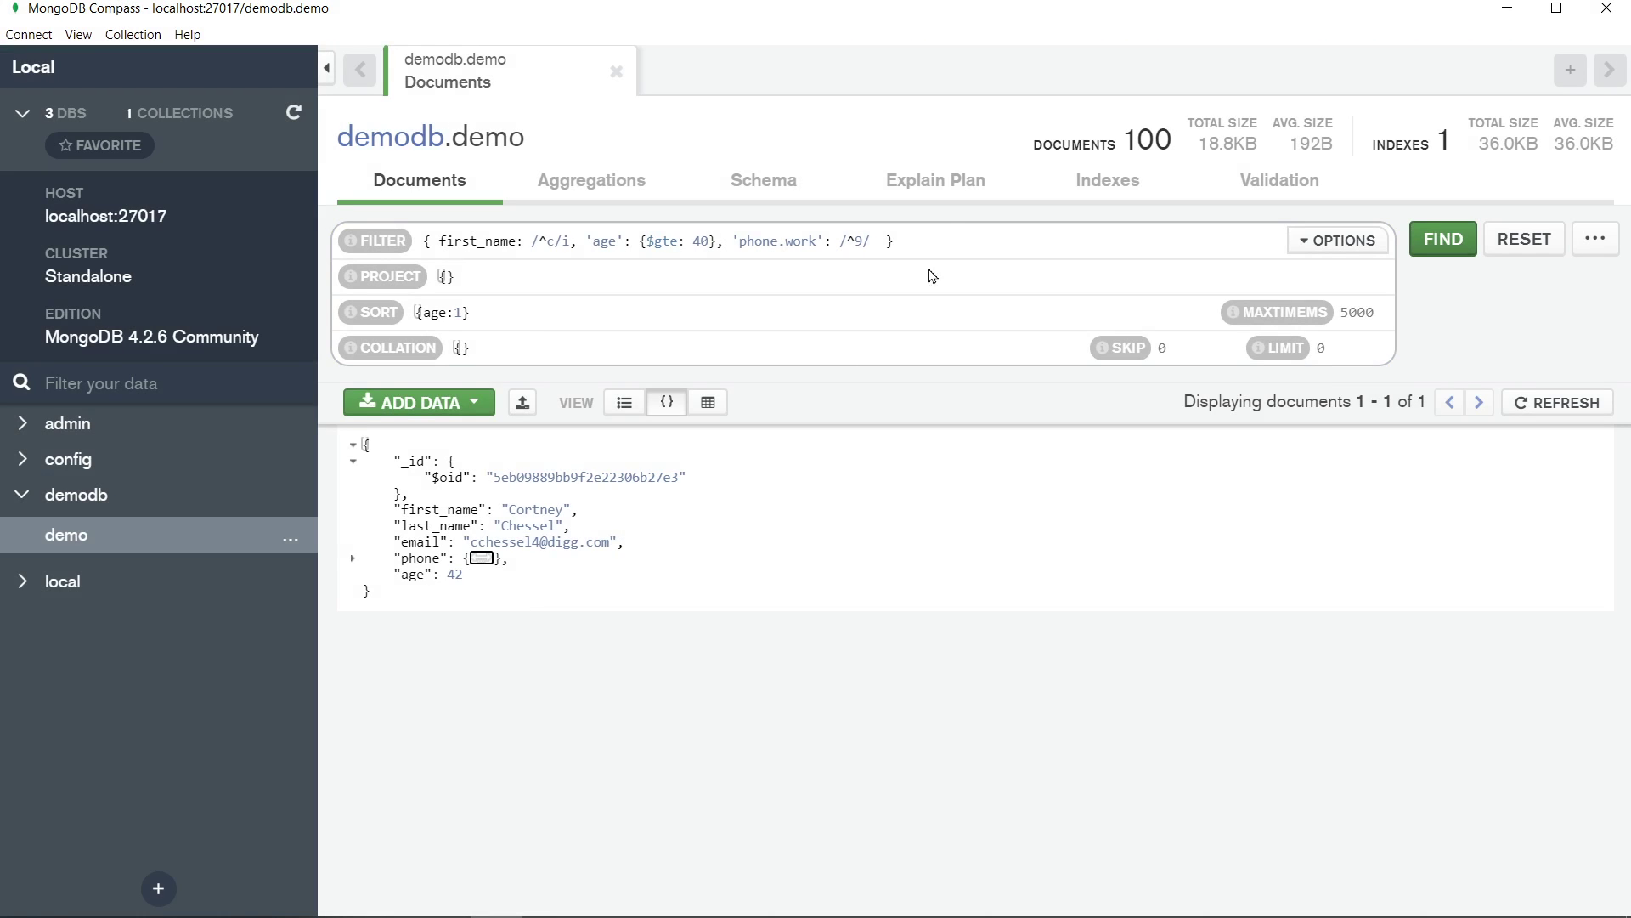
Change the phone.work regex to /9/, rerun the query and check the first document's work number
click(845, 243)
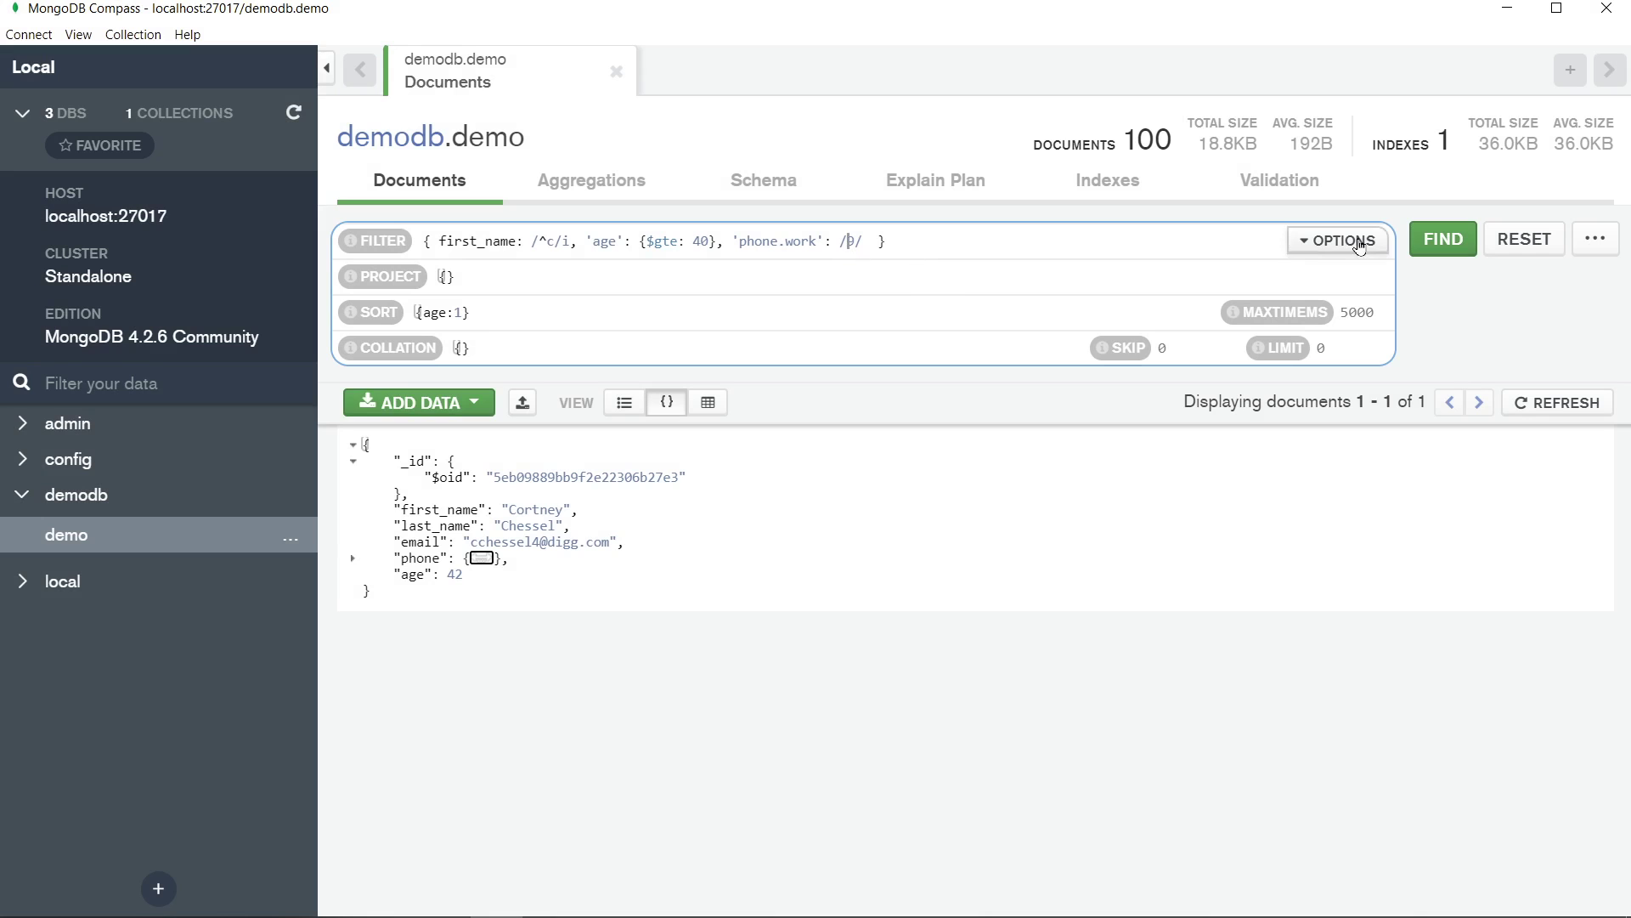
click(1436, 246)
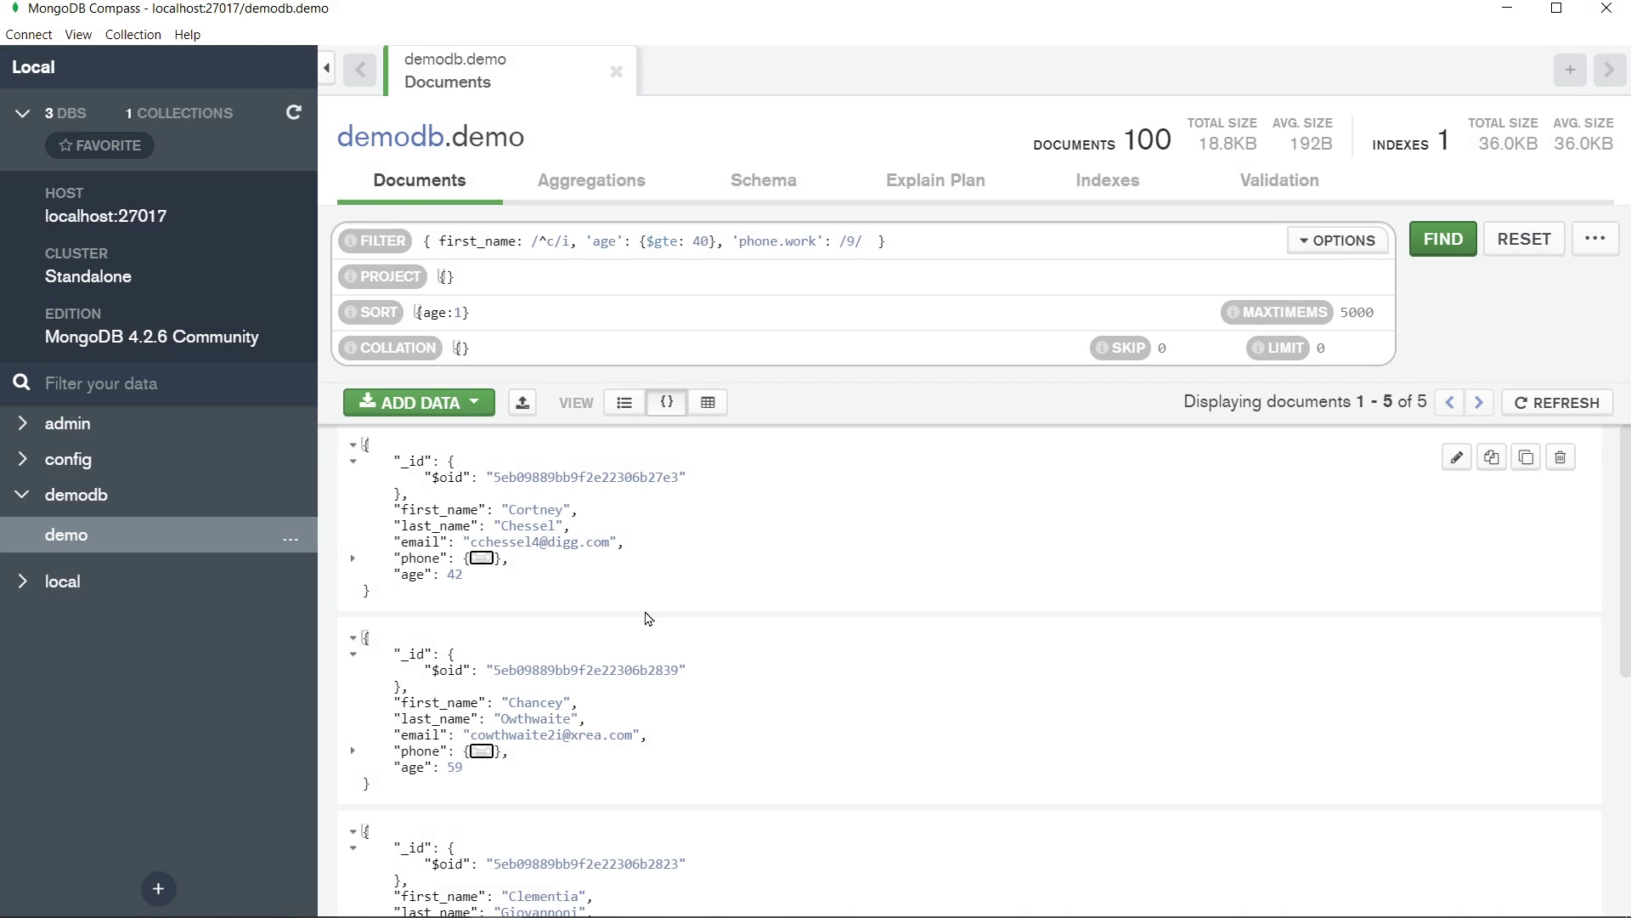
click(353, 558)
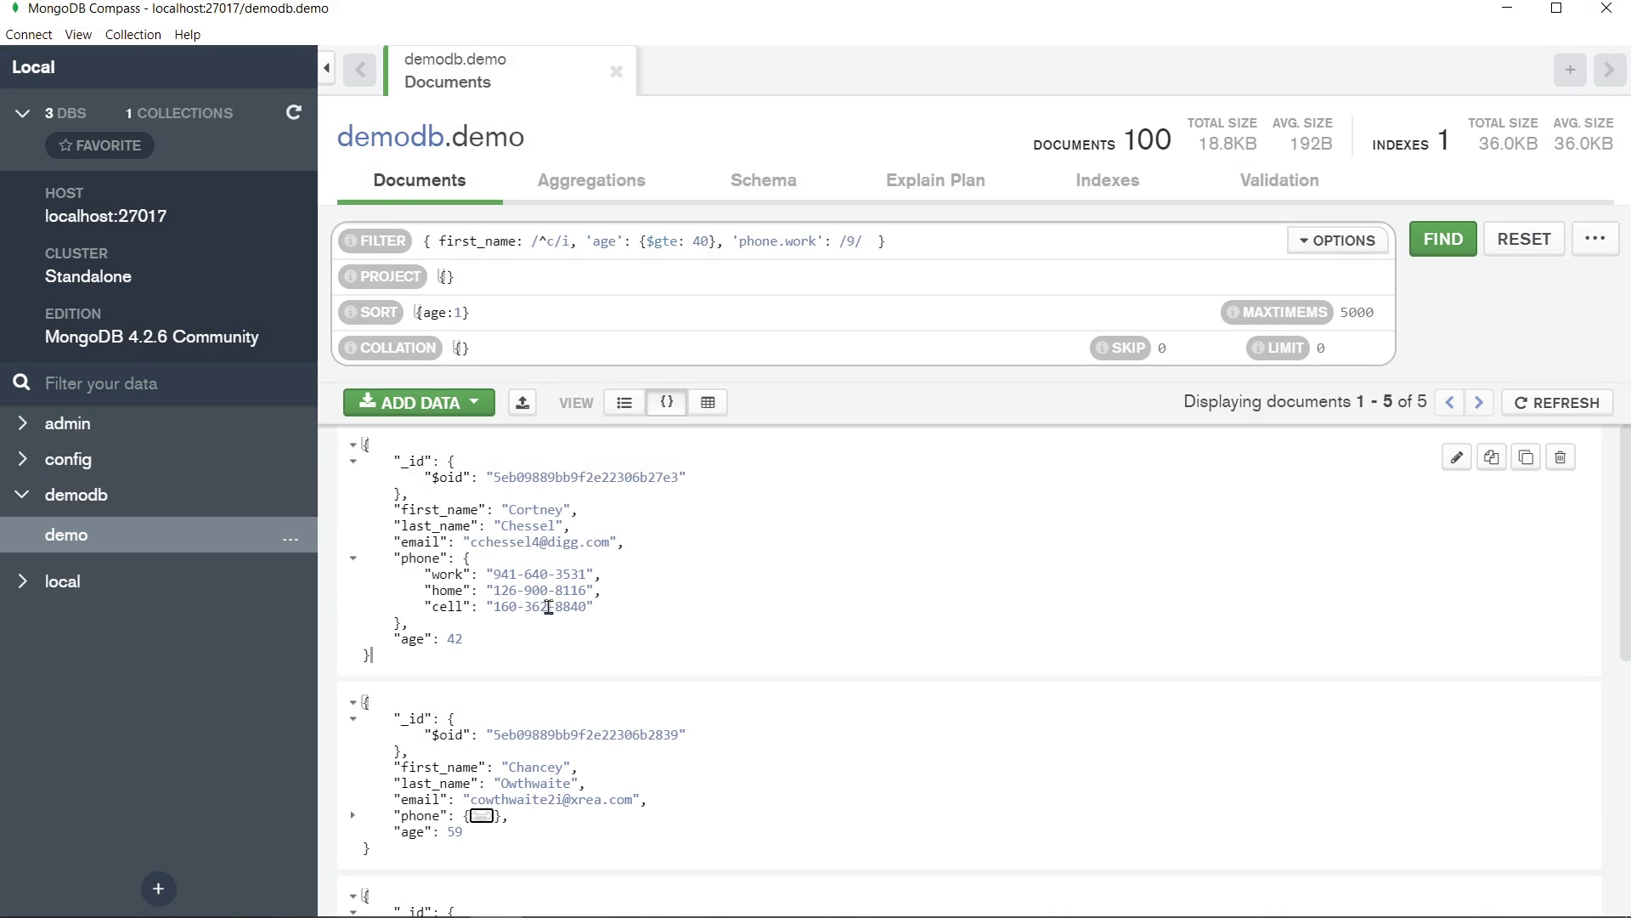
click(497, 576)
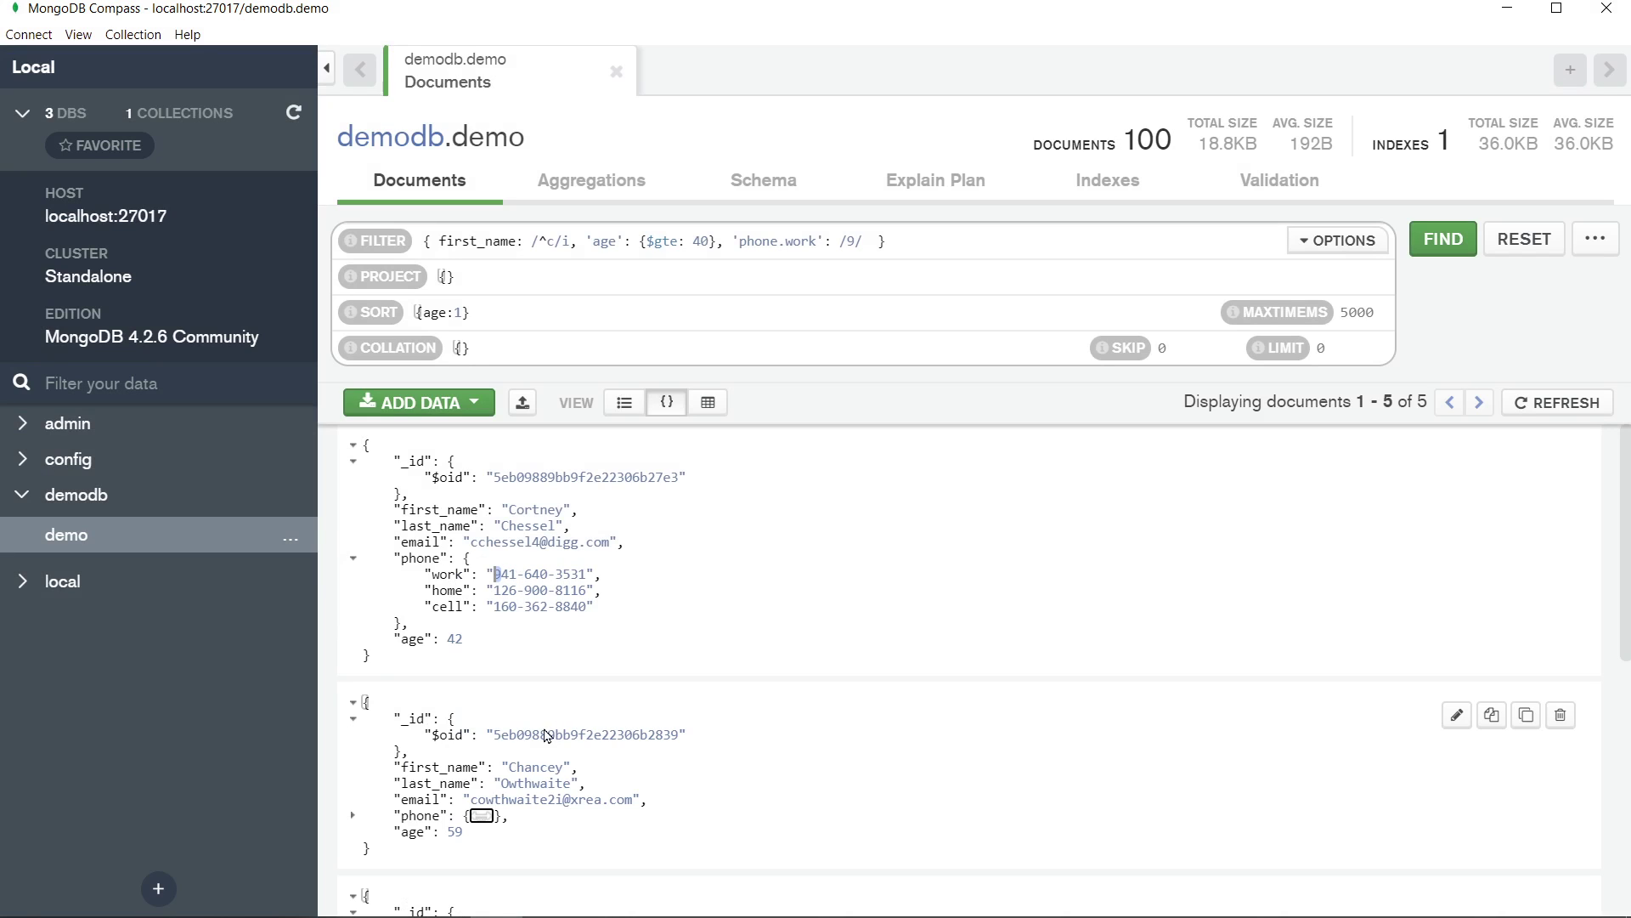
Enter the projection { first_name:1, last_name:1 } and run the query
click(819, 276)
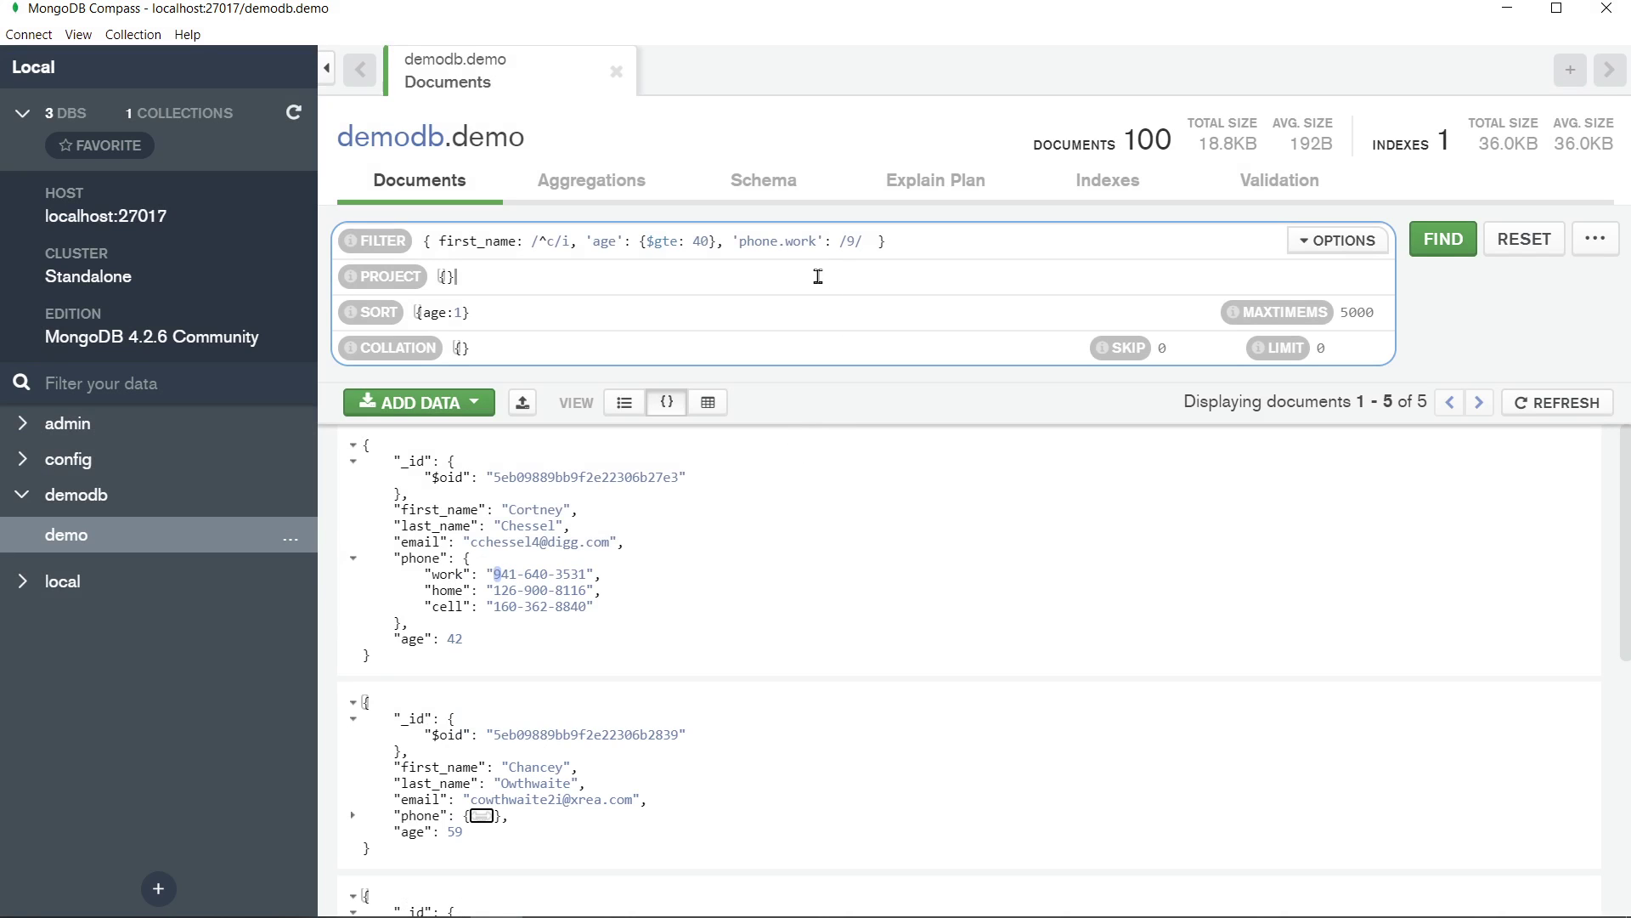
click(445, 277)
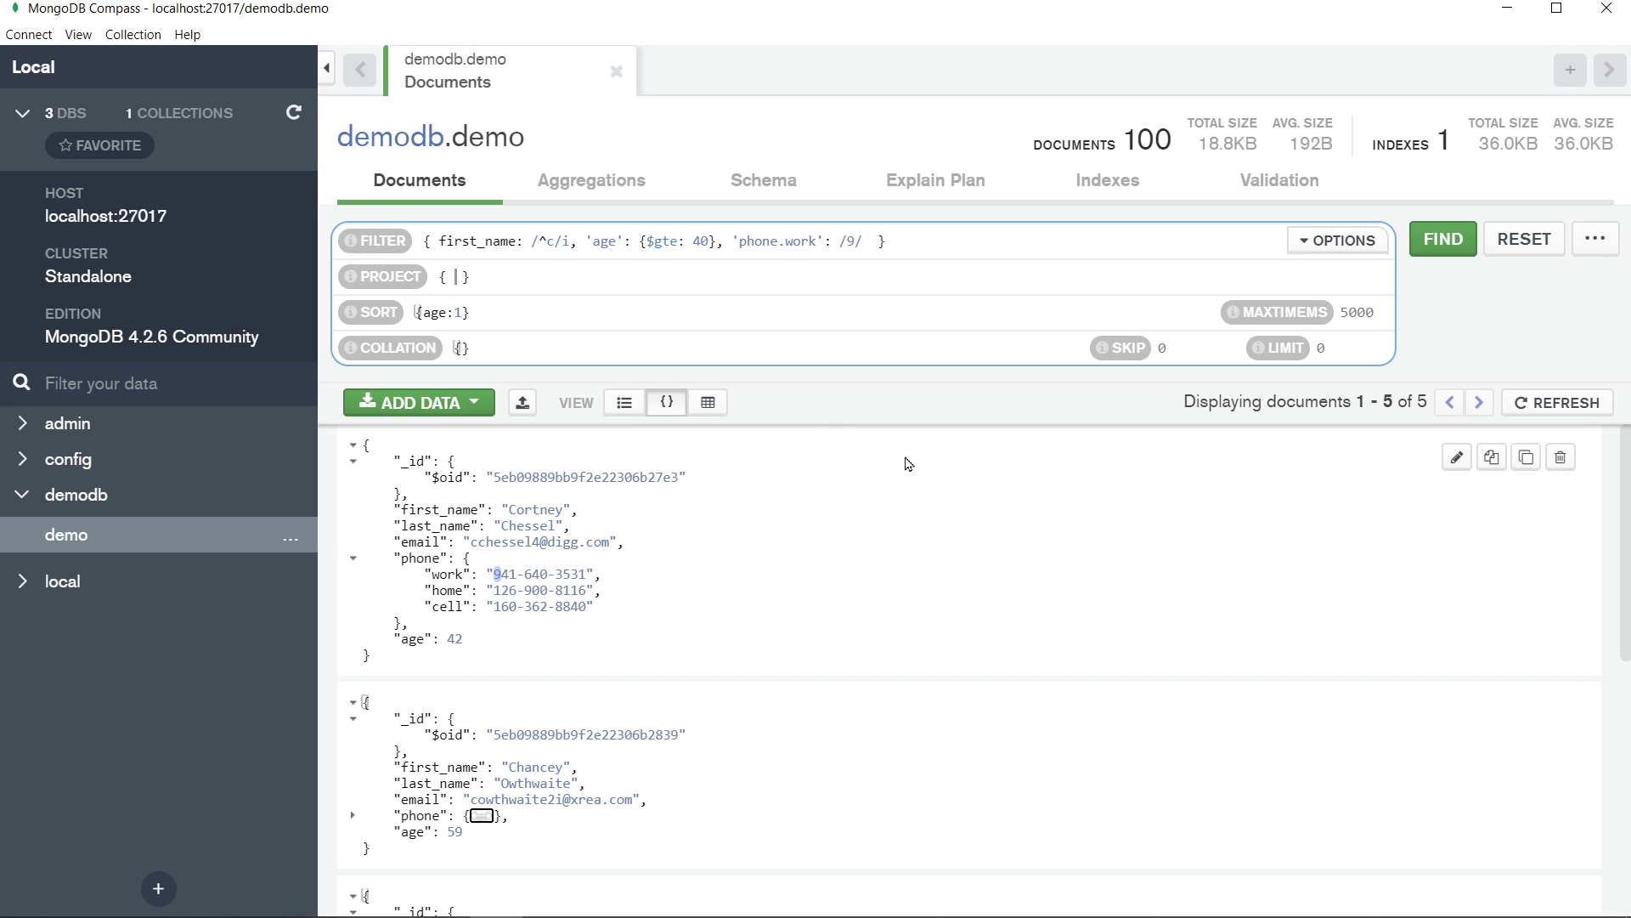
text(first_name )
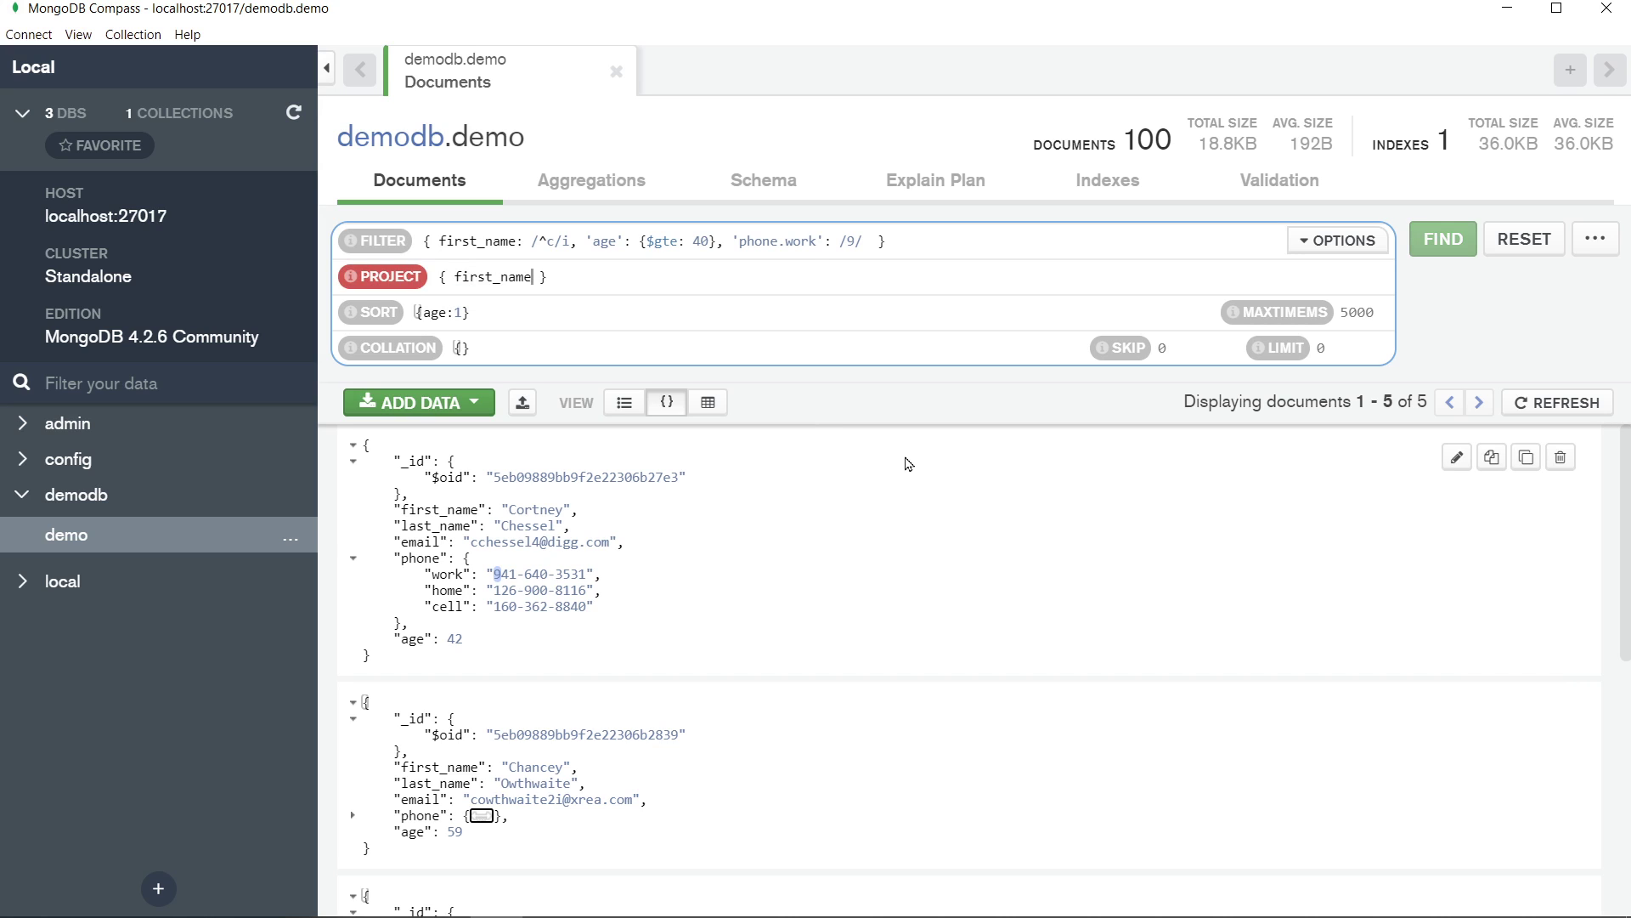
text(:1)
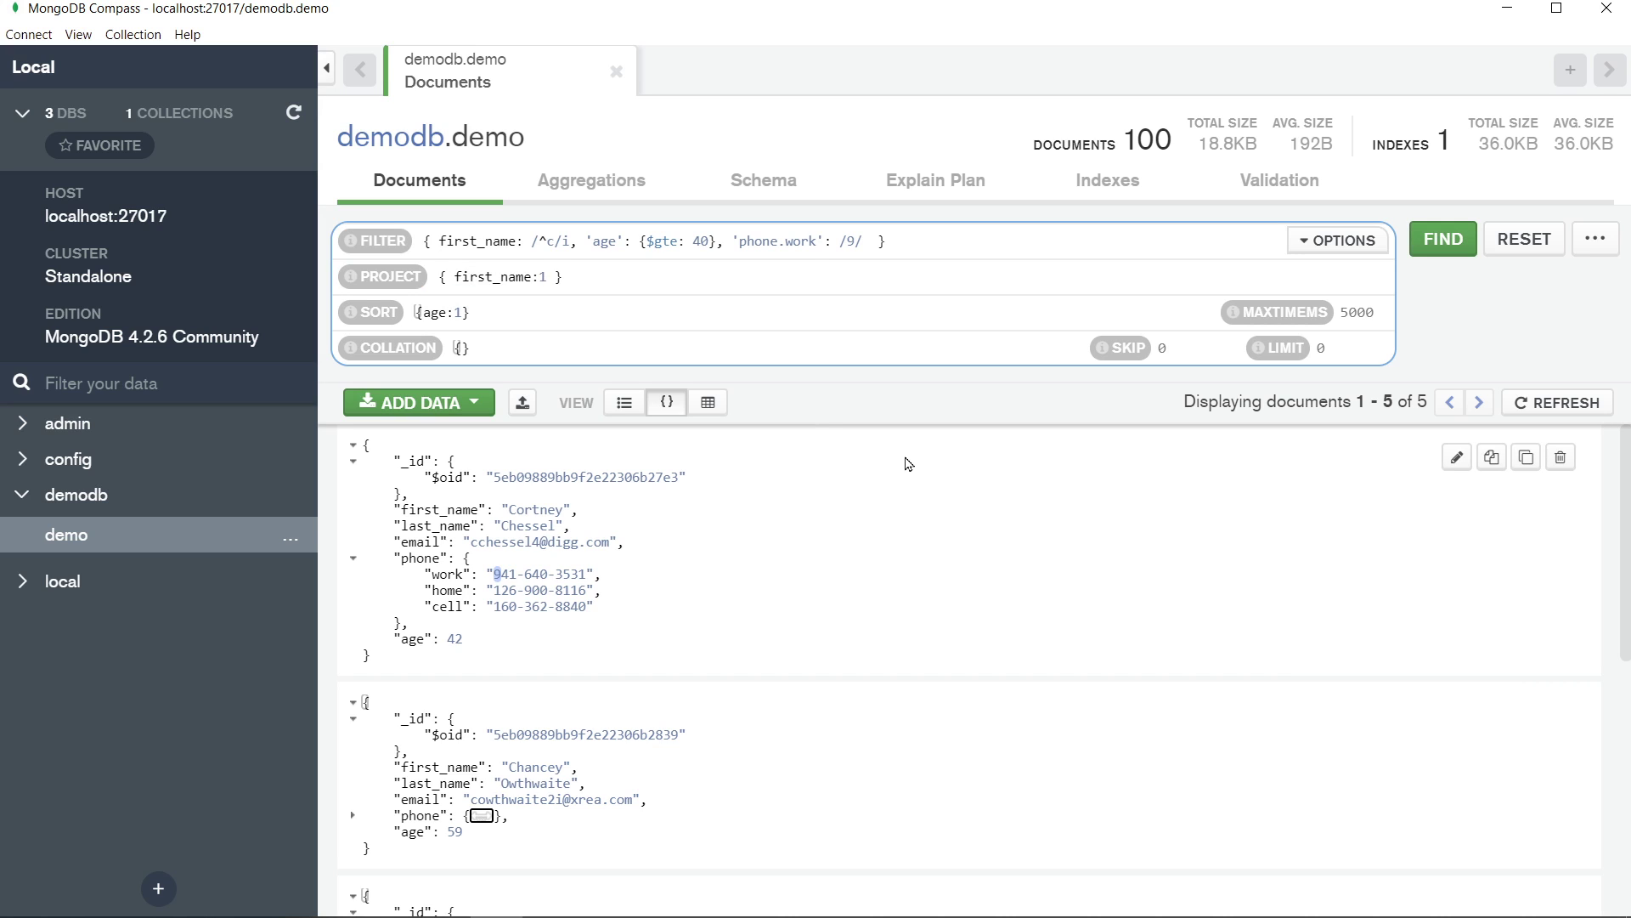
key(BackSpace)
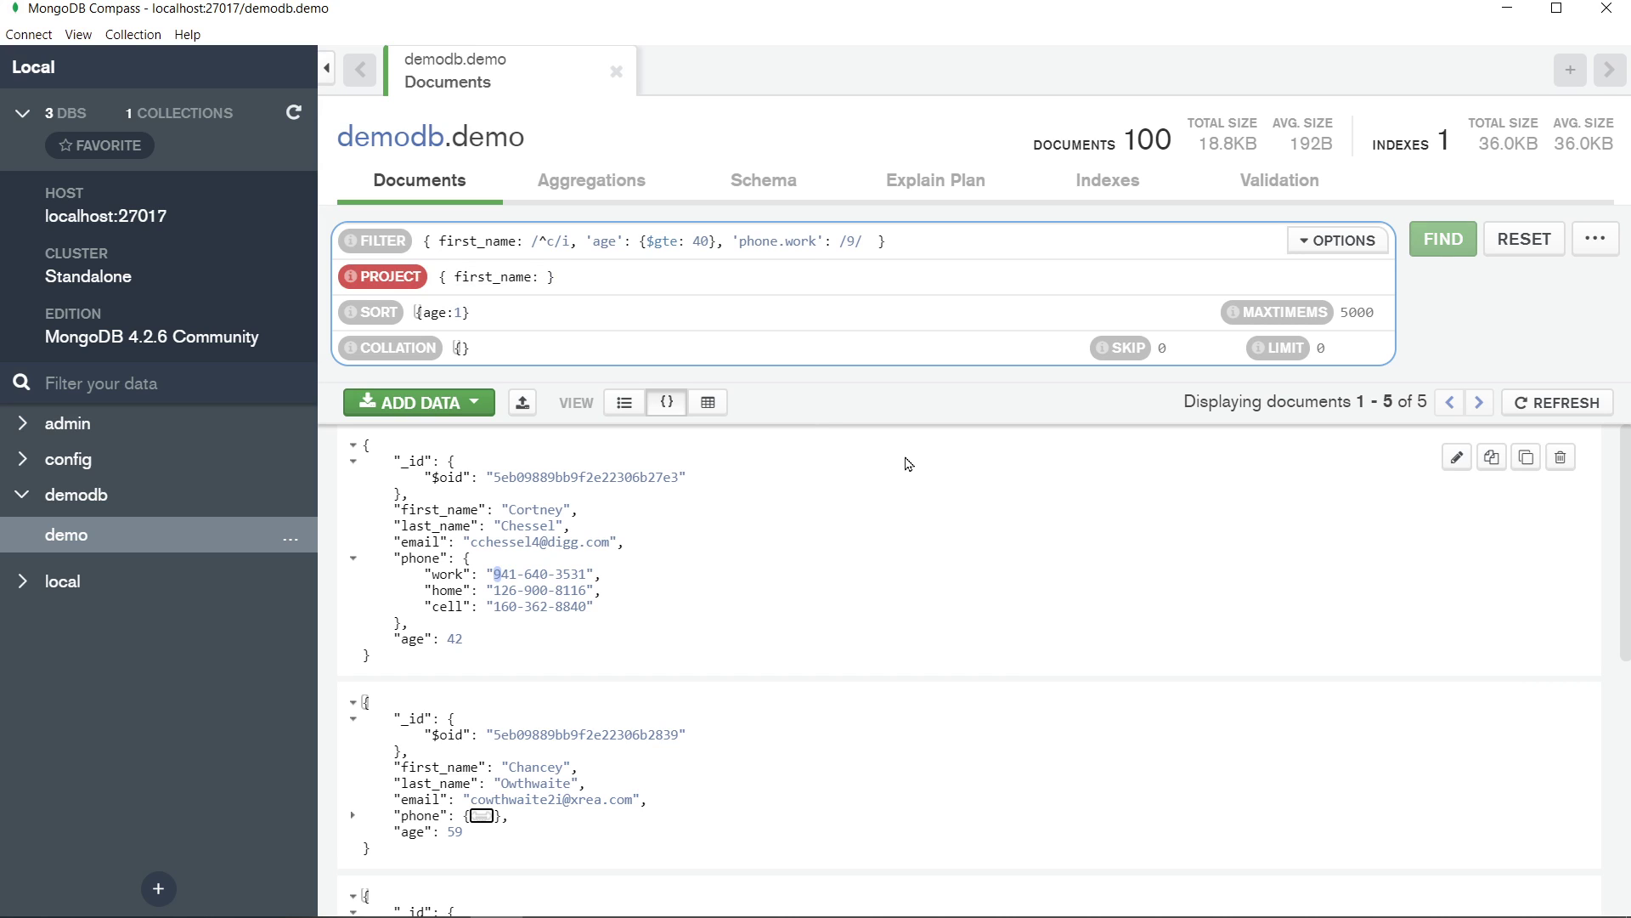
text(0)
key(BackSpace)
text(1)
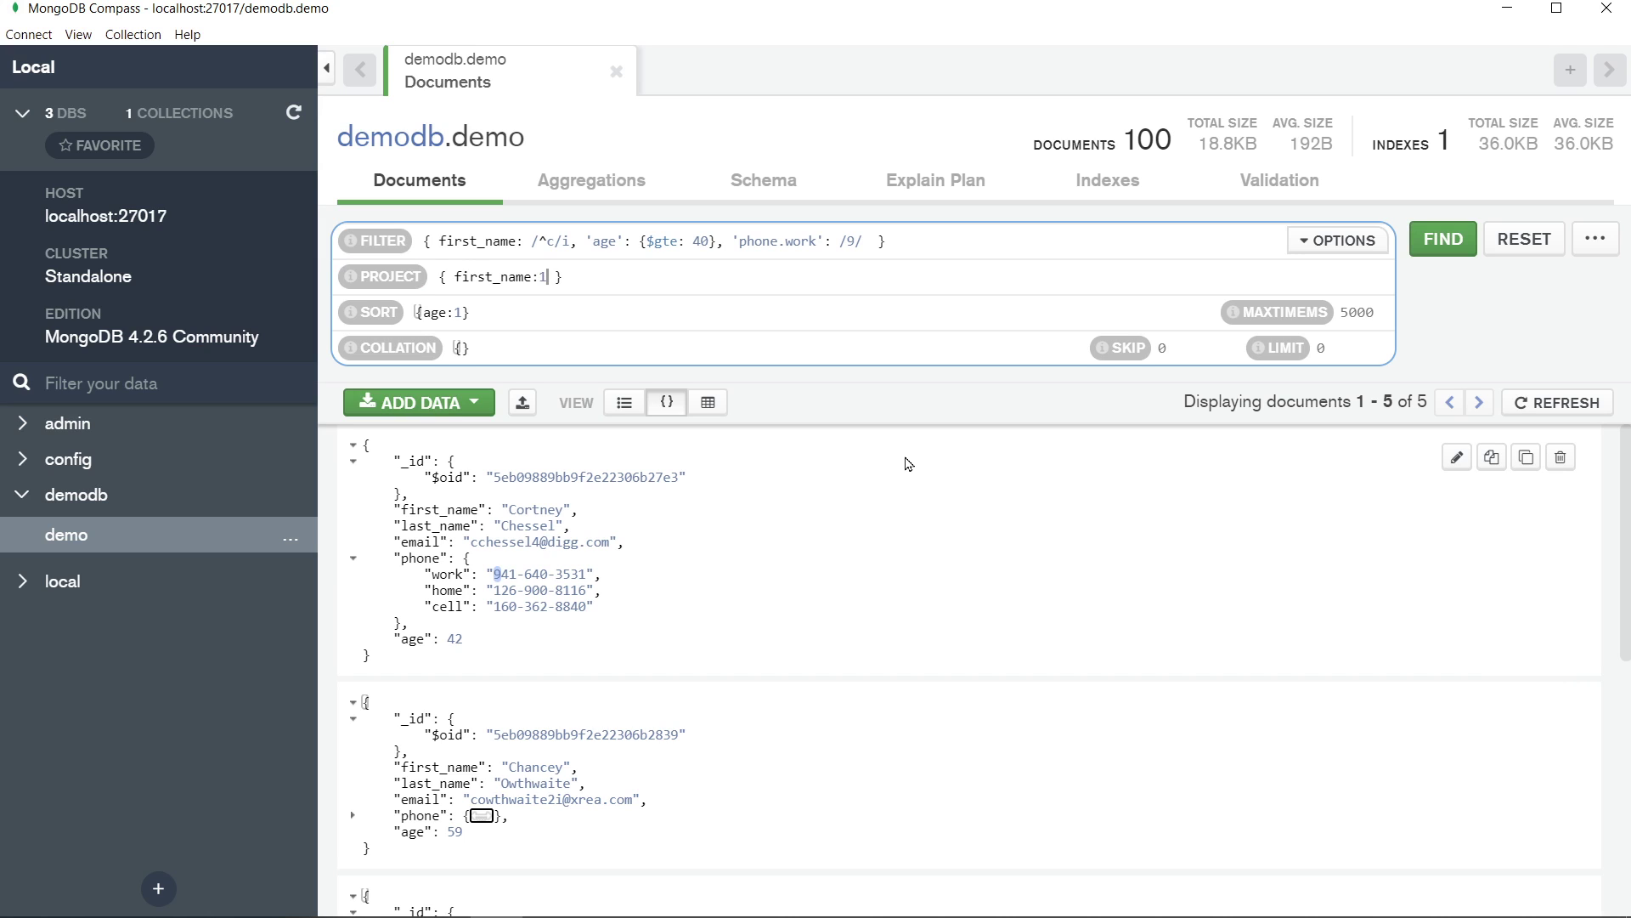
text(, l)
text(ast_name:1)
click(1436, 240)
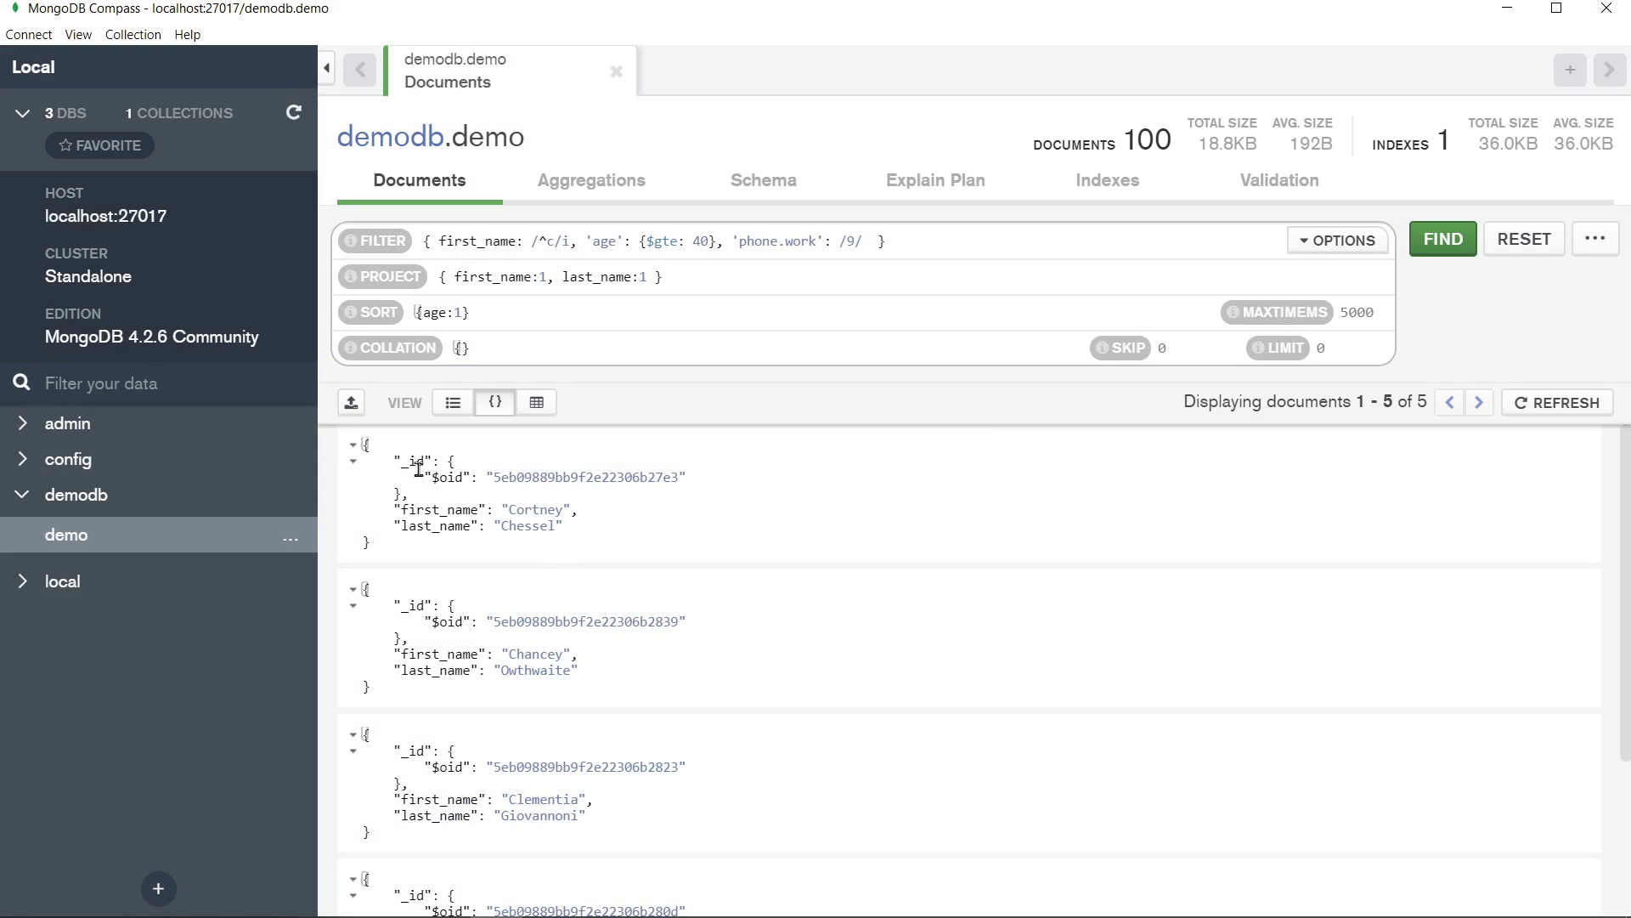
Exclude the document identifier by adding _id:0 to the projection, and rerun the query
click(646, 277)
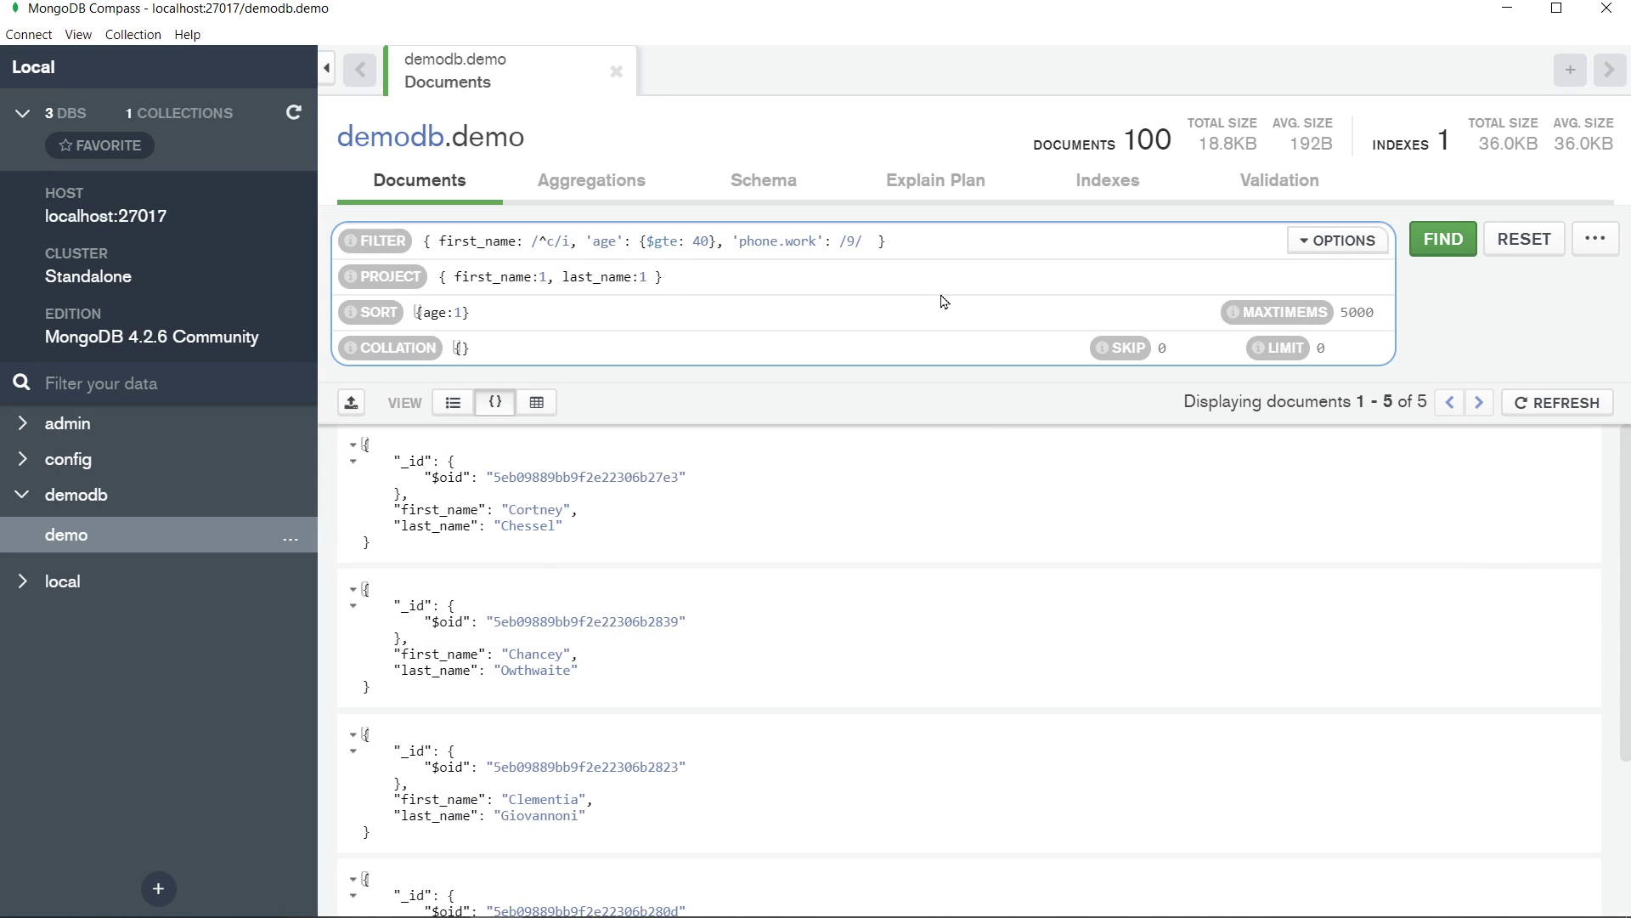
text()id:0)
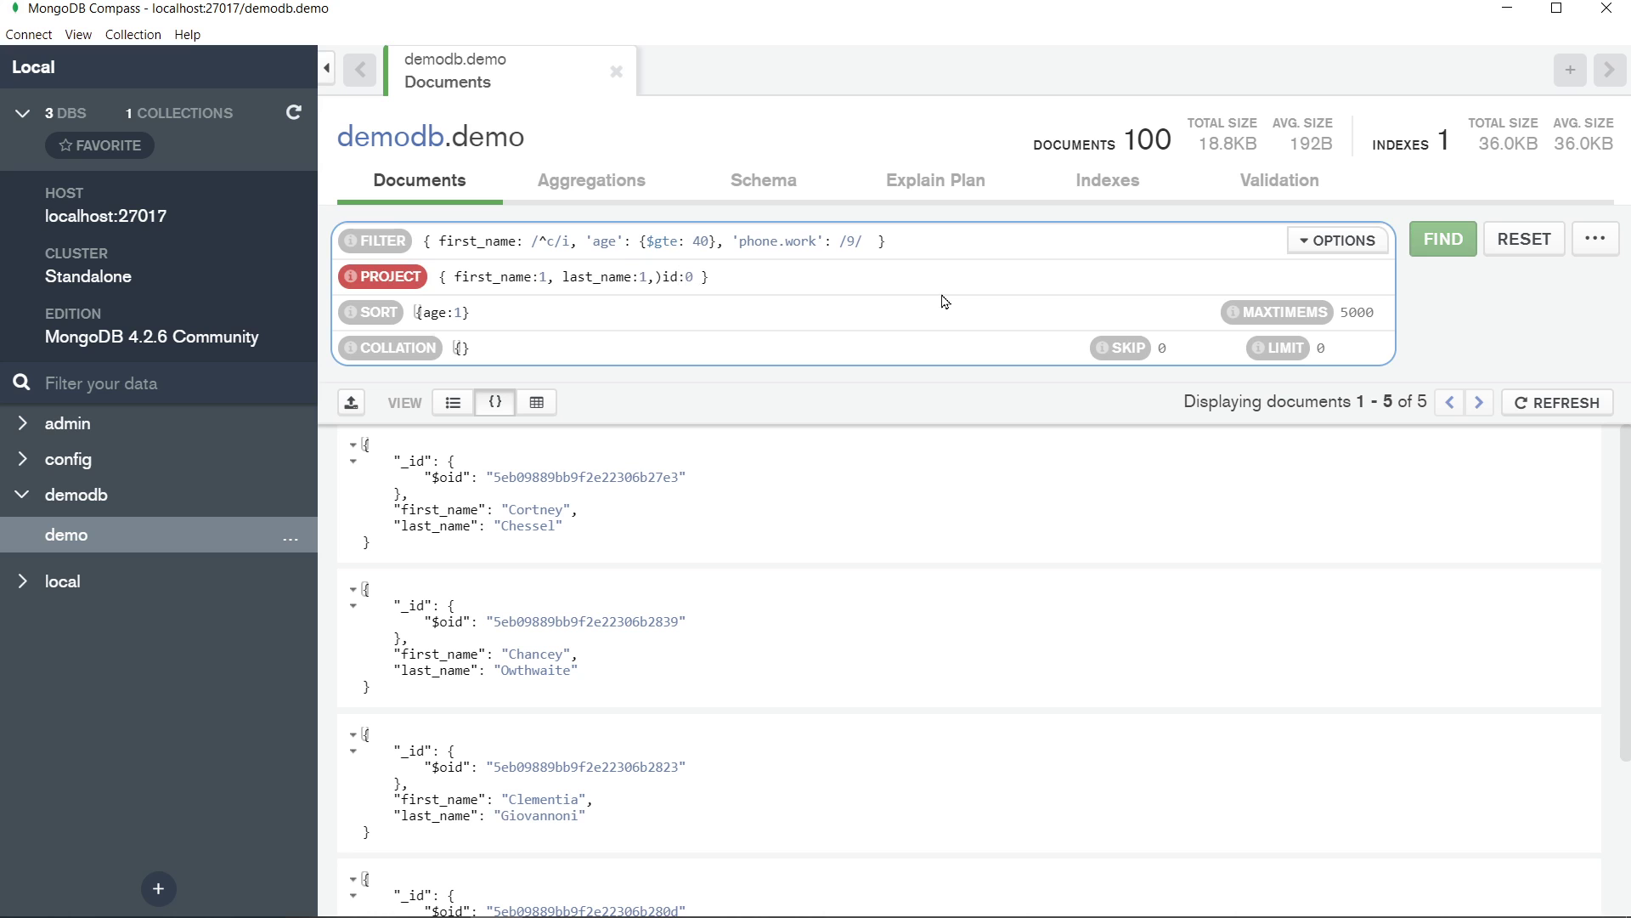
key(BackSpace)
text(_)
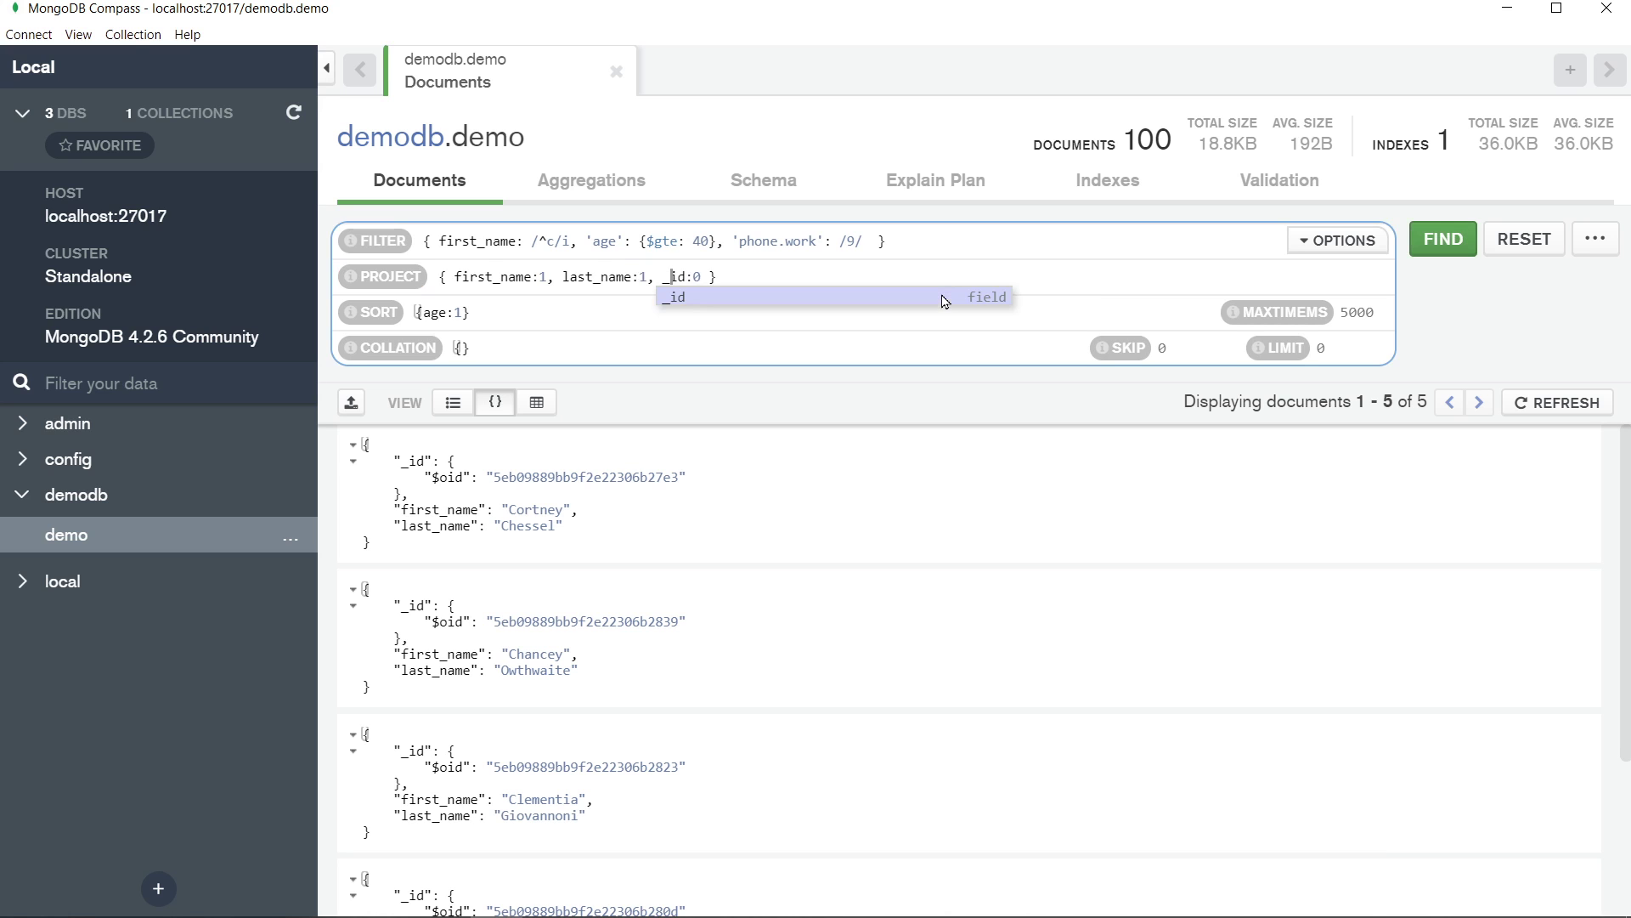
click(841, 278)
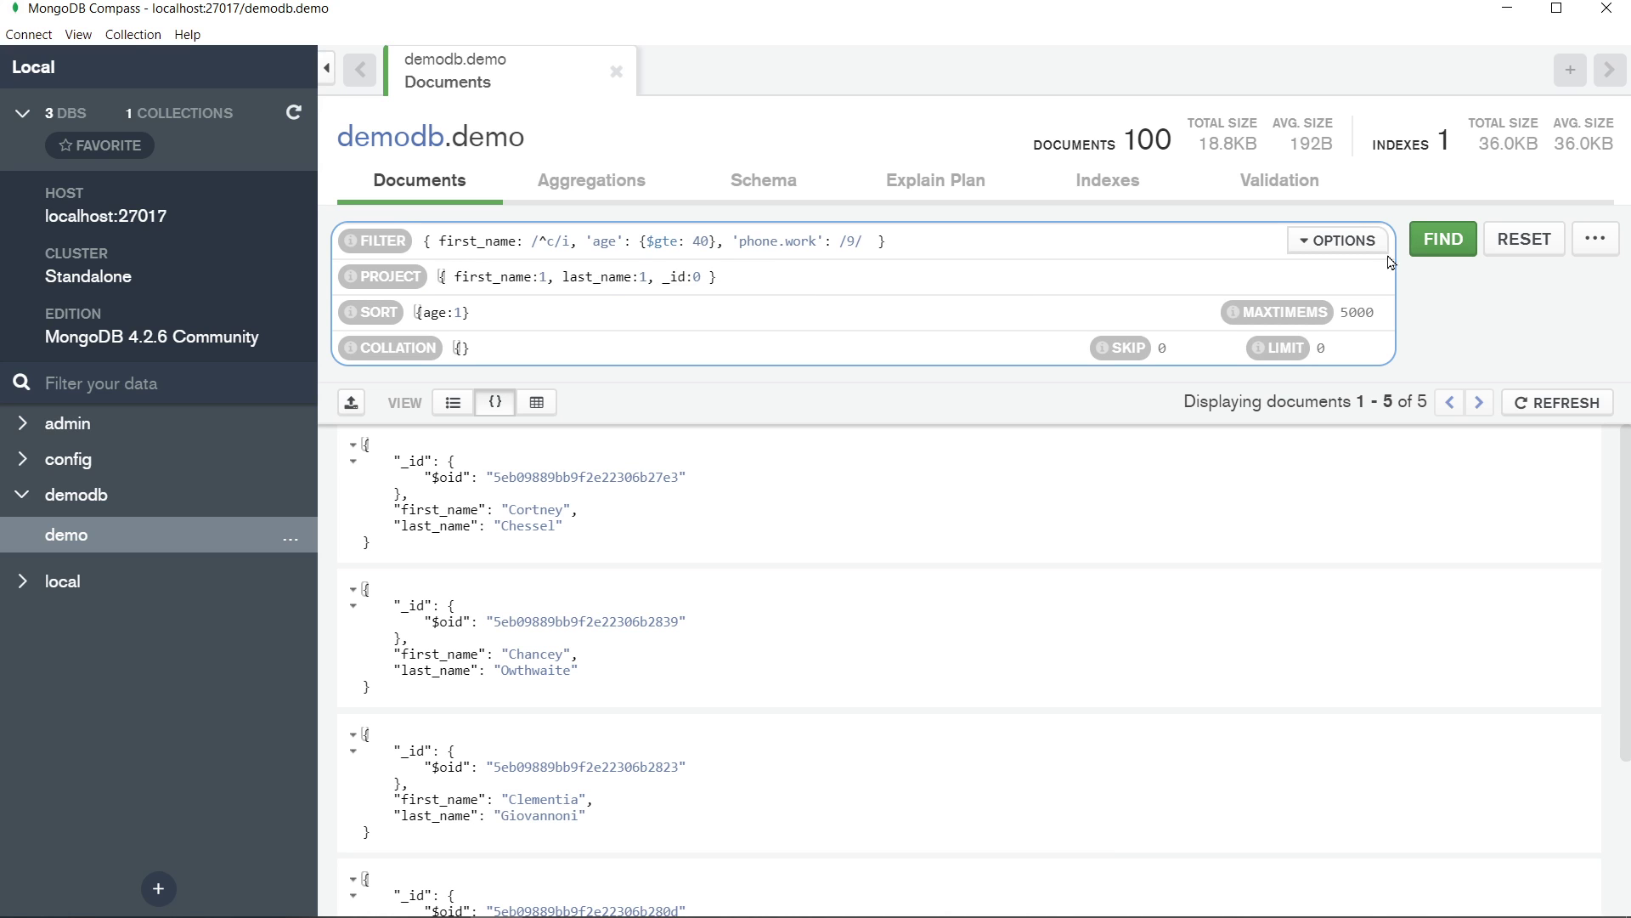
click(1430, 244)
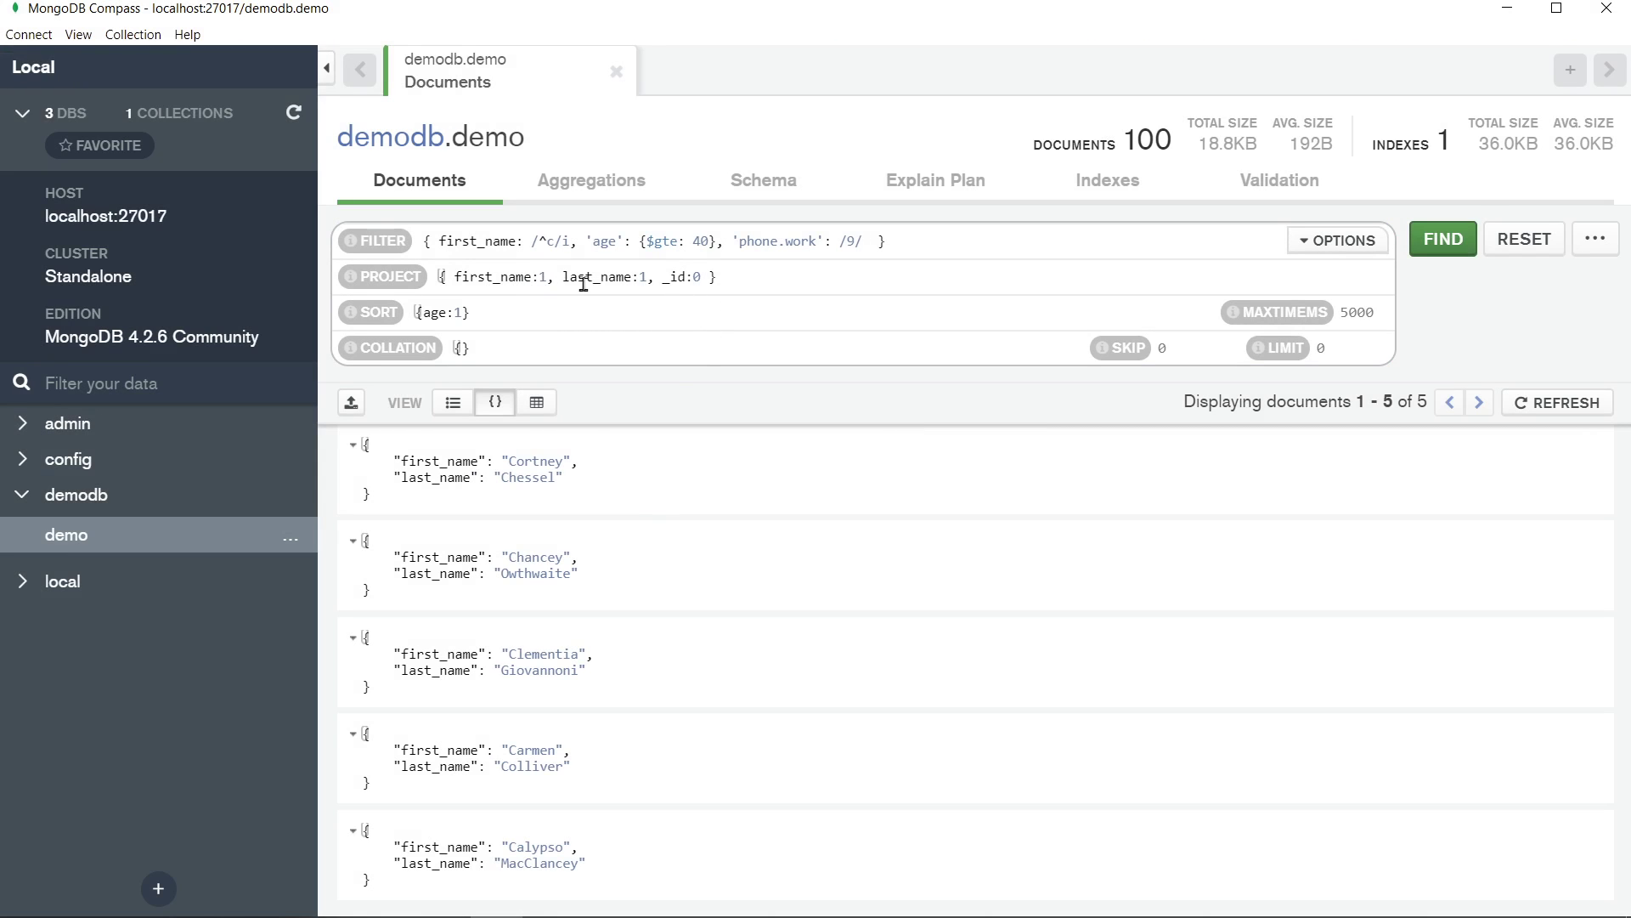
Try setting last_name to 0 in the projection while first_name stays at 1, and run the query
double_click(644, 276)
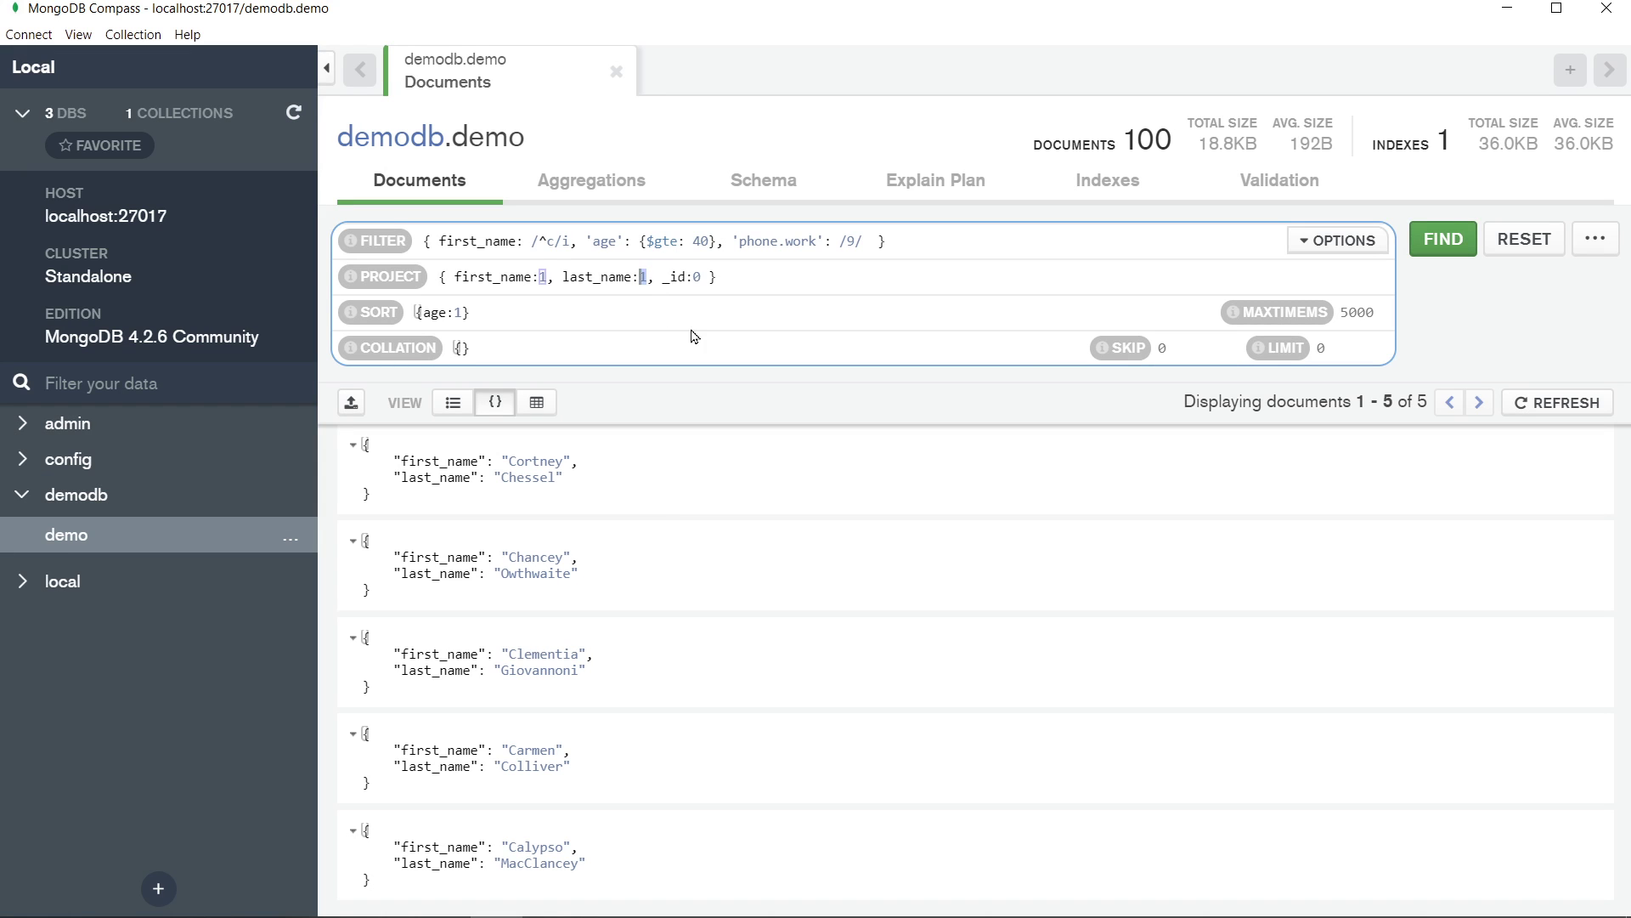
text(0)
click(1443, 239)
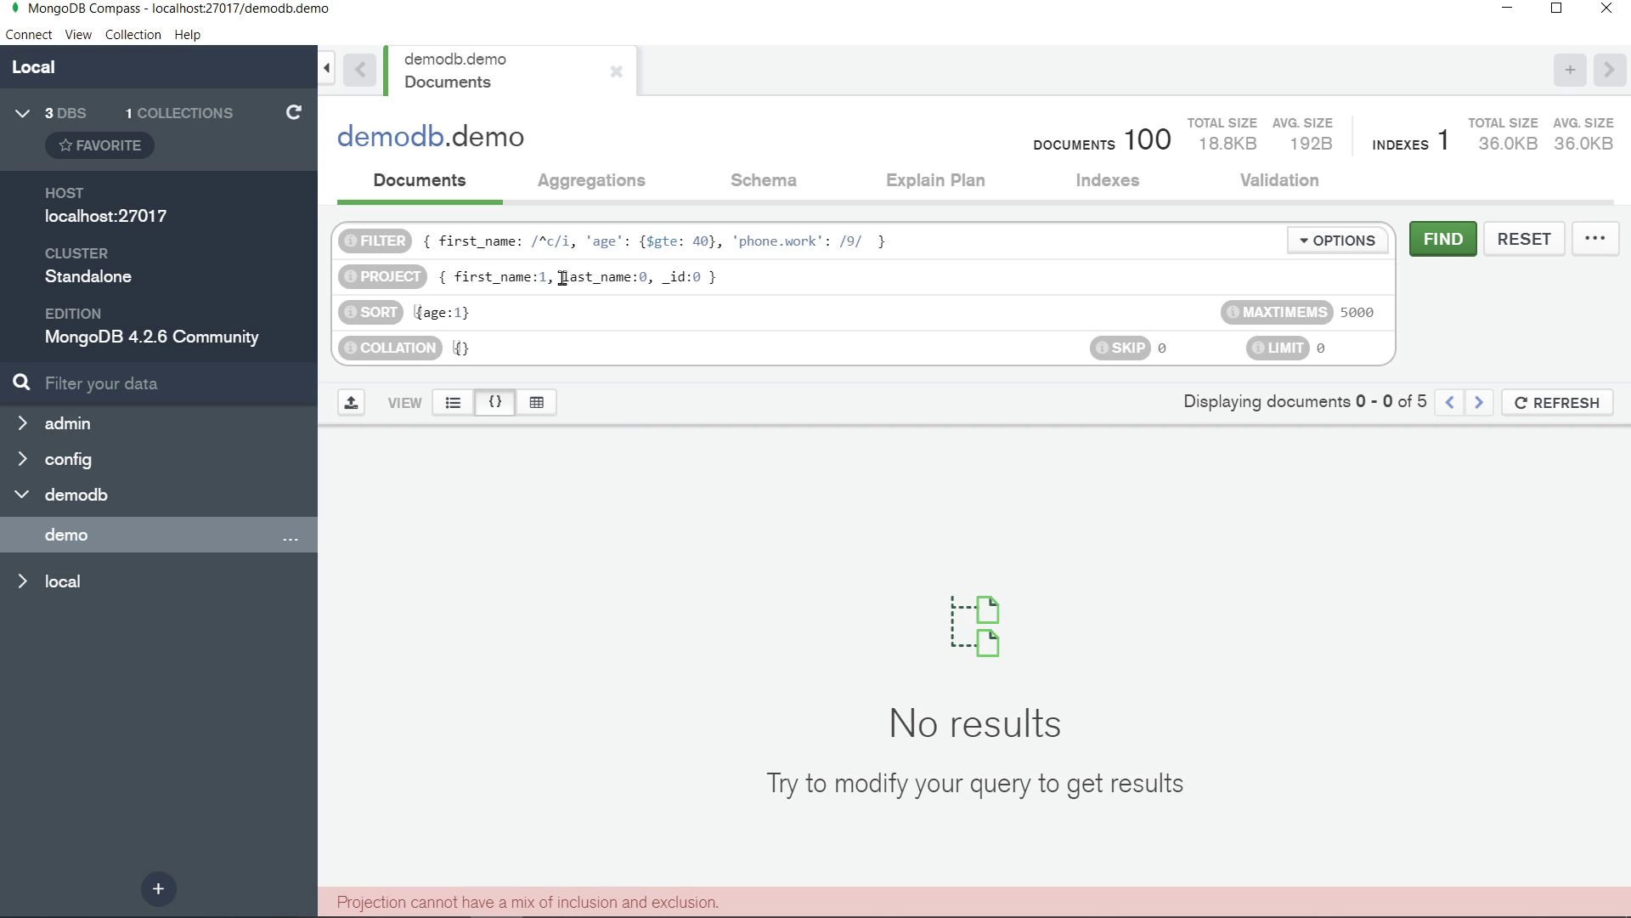
Remove the last_name entry from the projection and rerun the query with { first_name:1, _id:0 }
drag(562, 279, 660, 279)
key(BackSpace)
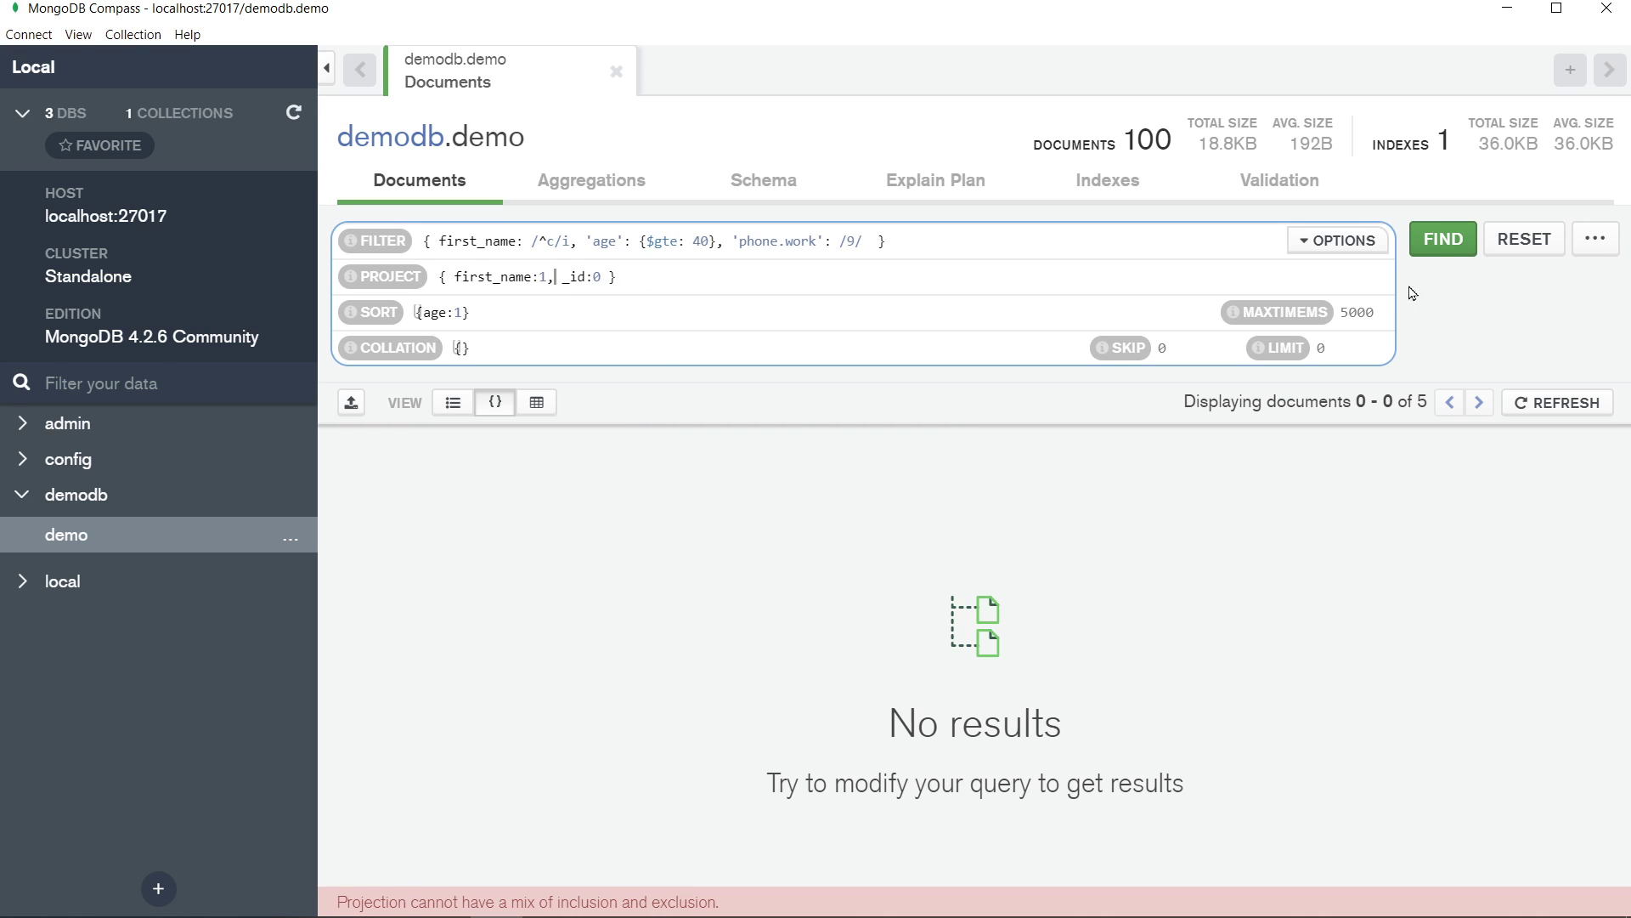
click(1441, 252)
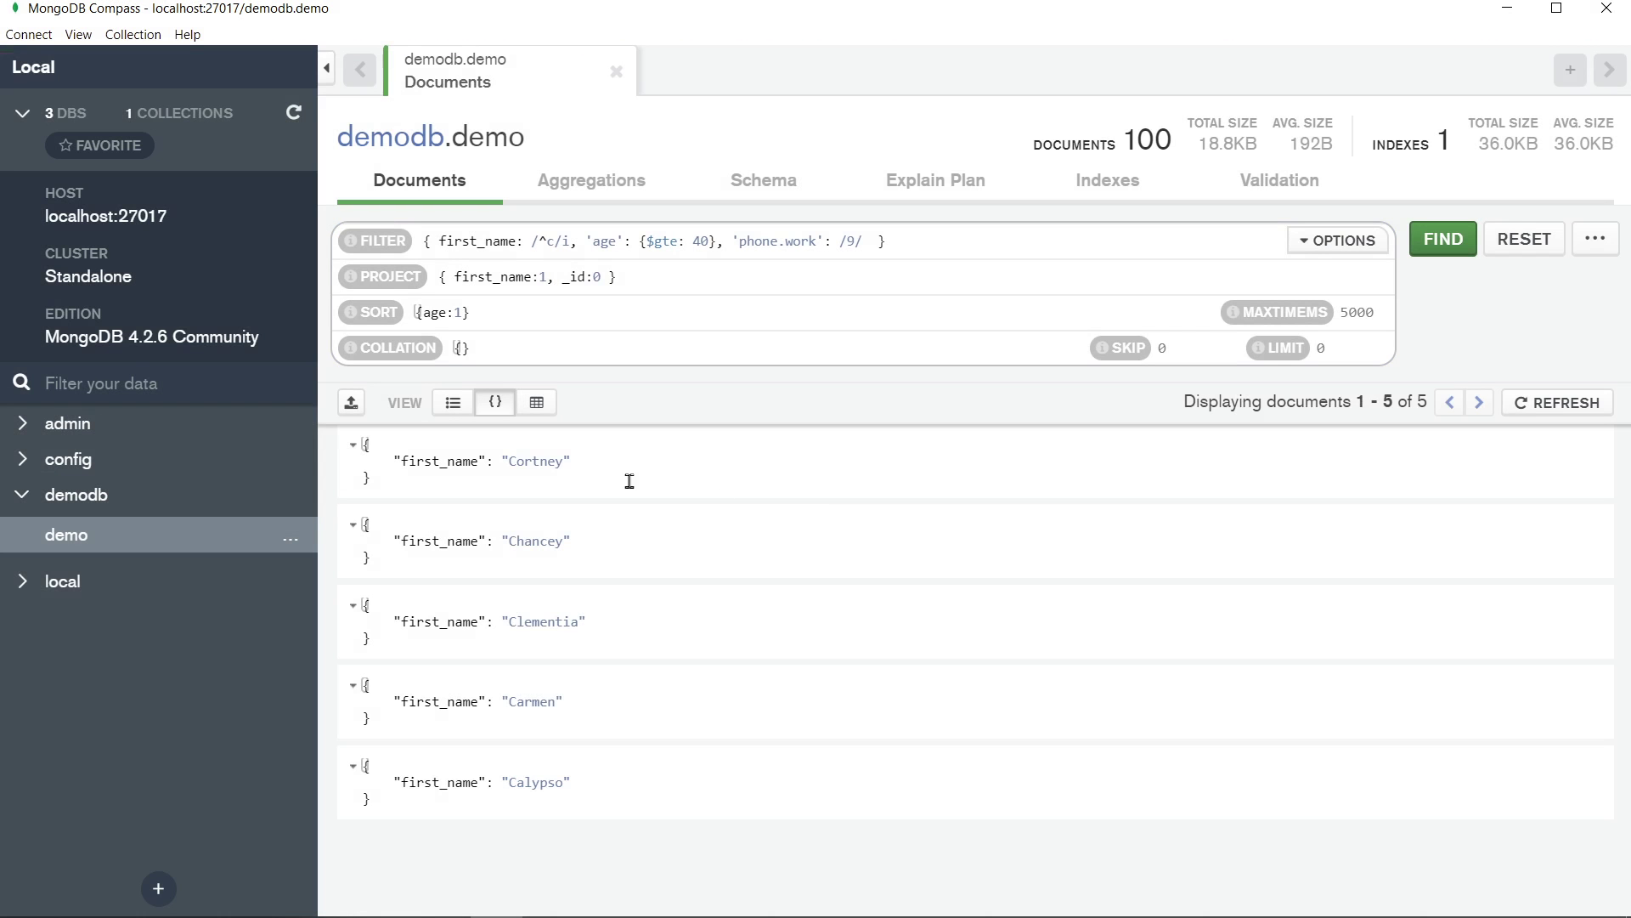
Set first_name to 0 in the projection, rerun the query, and inspect the first result's nested phone object
click(541, 277)
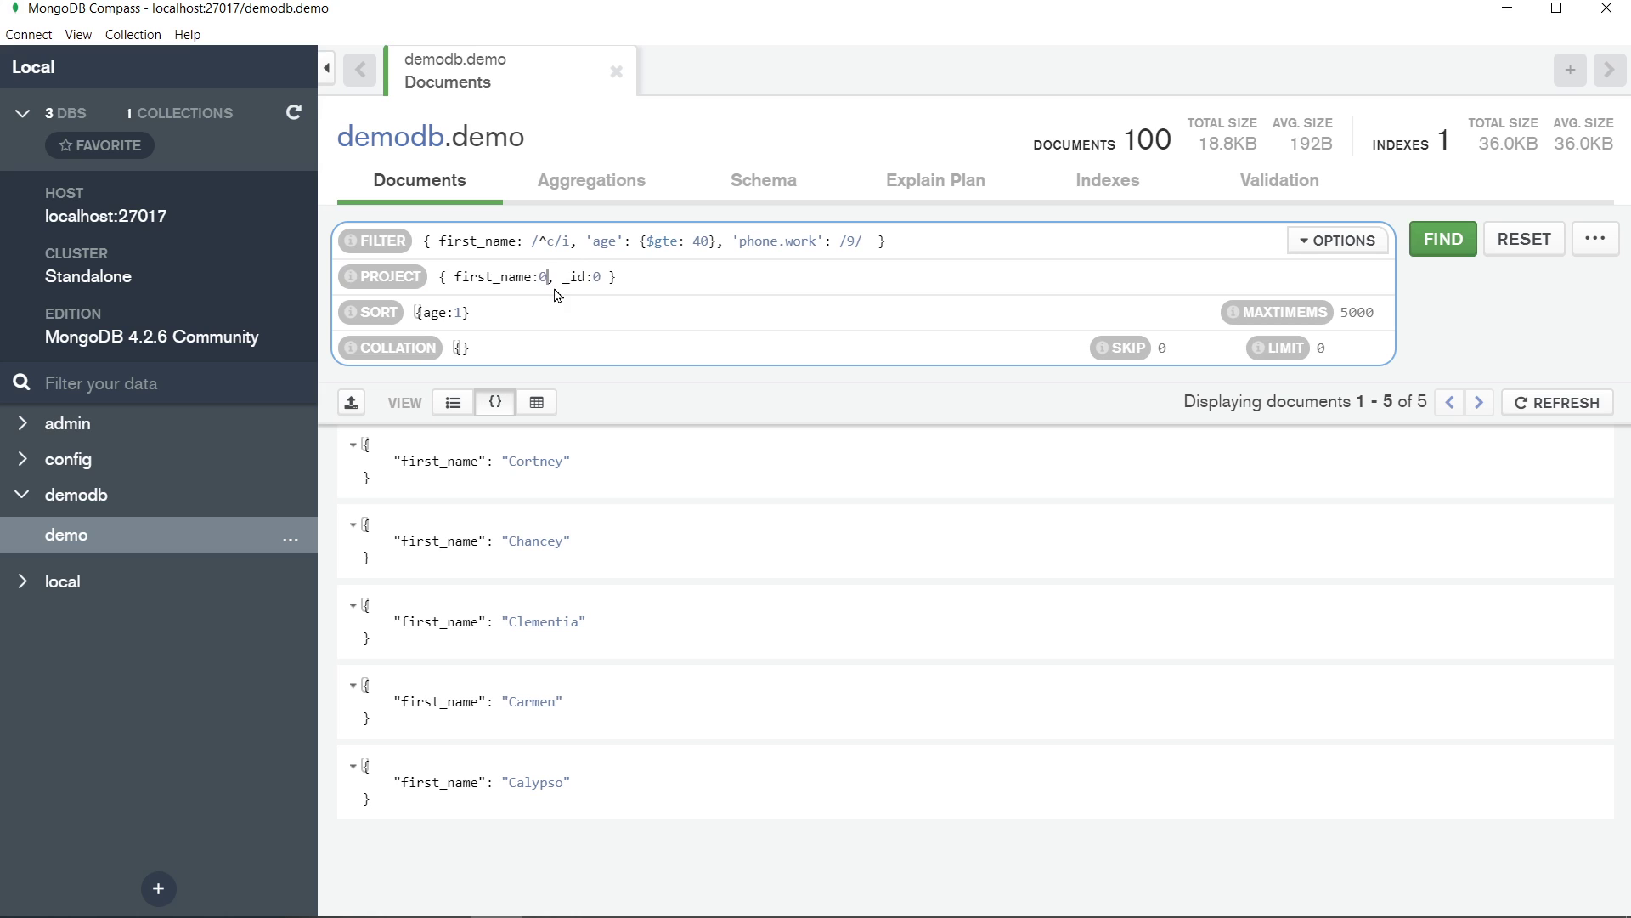
click(1426, 247)
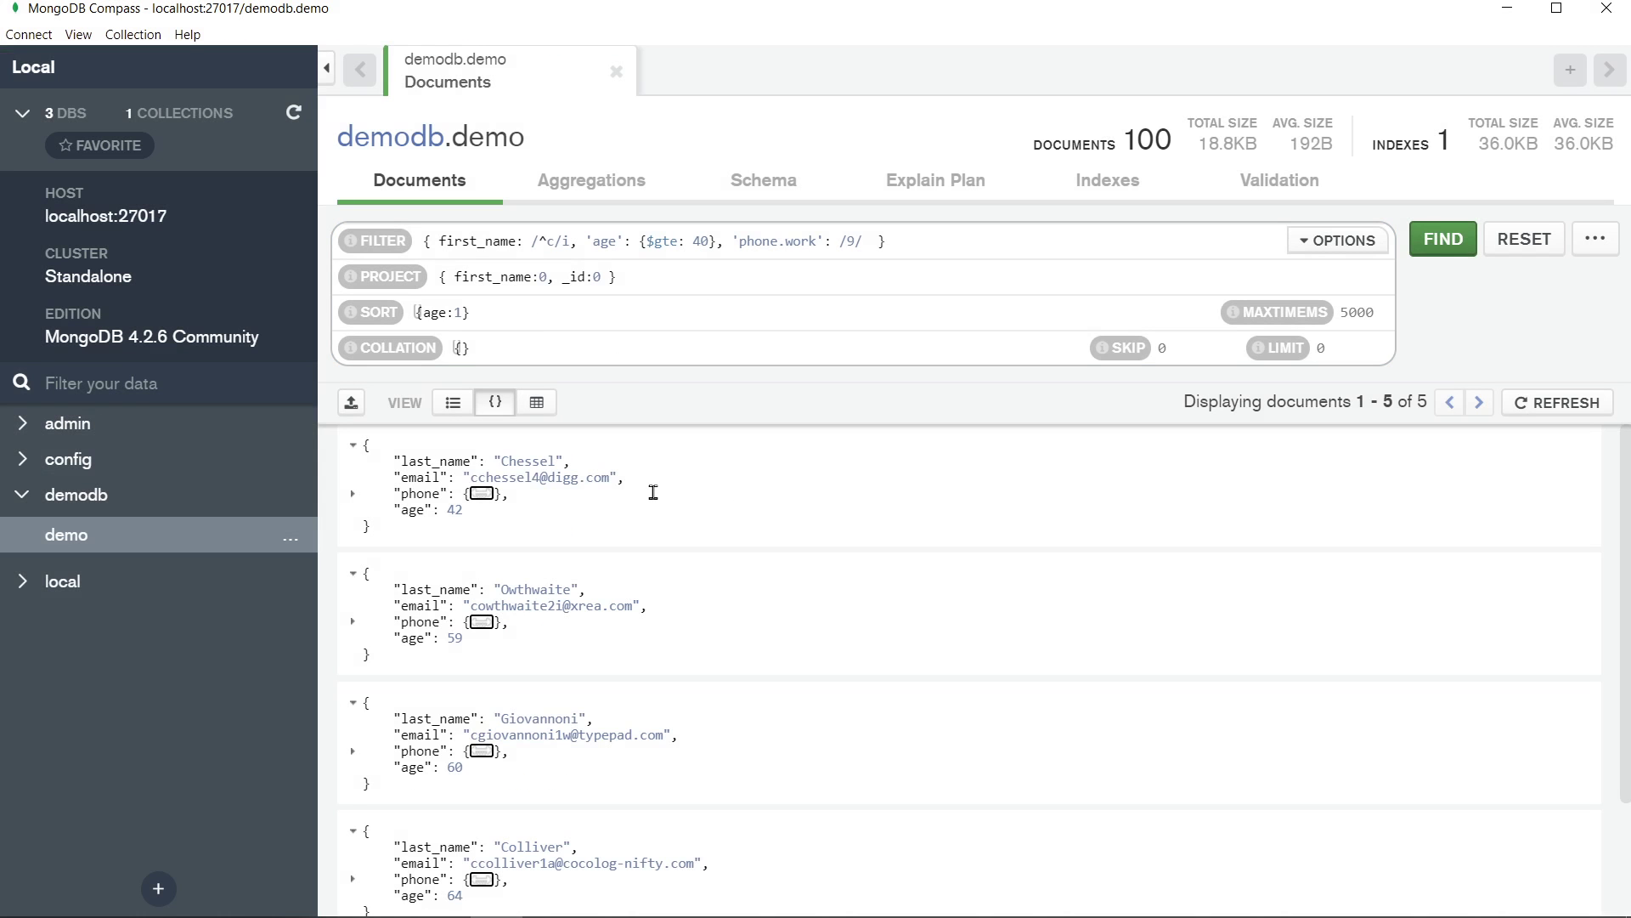
click(353, 492)
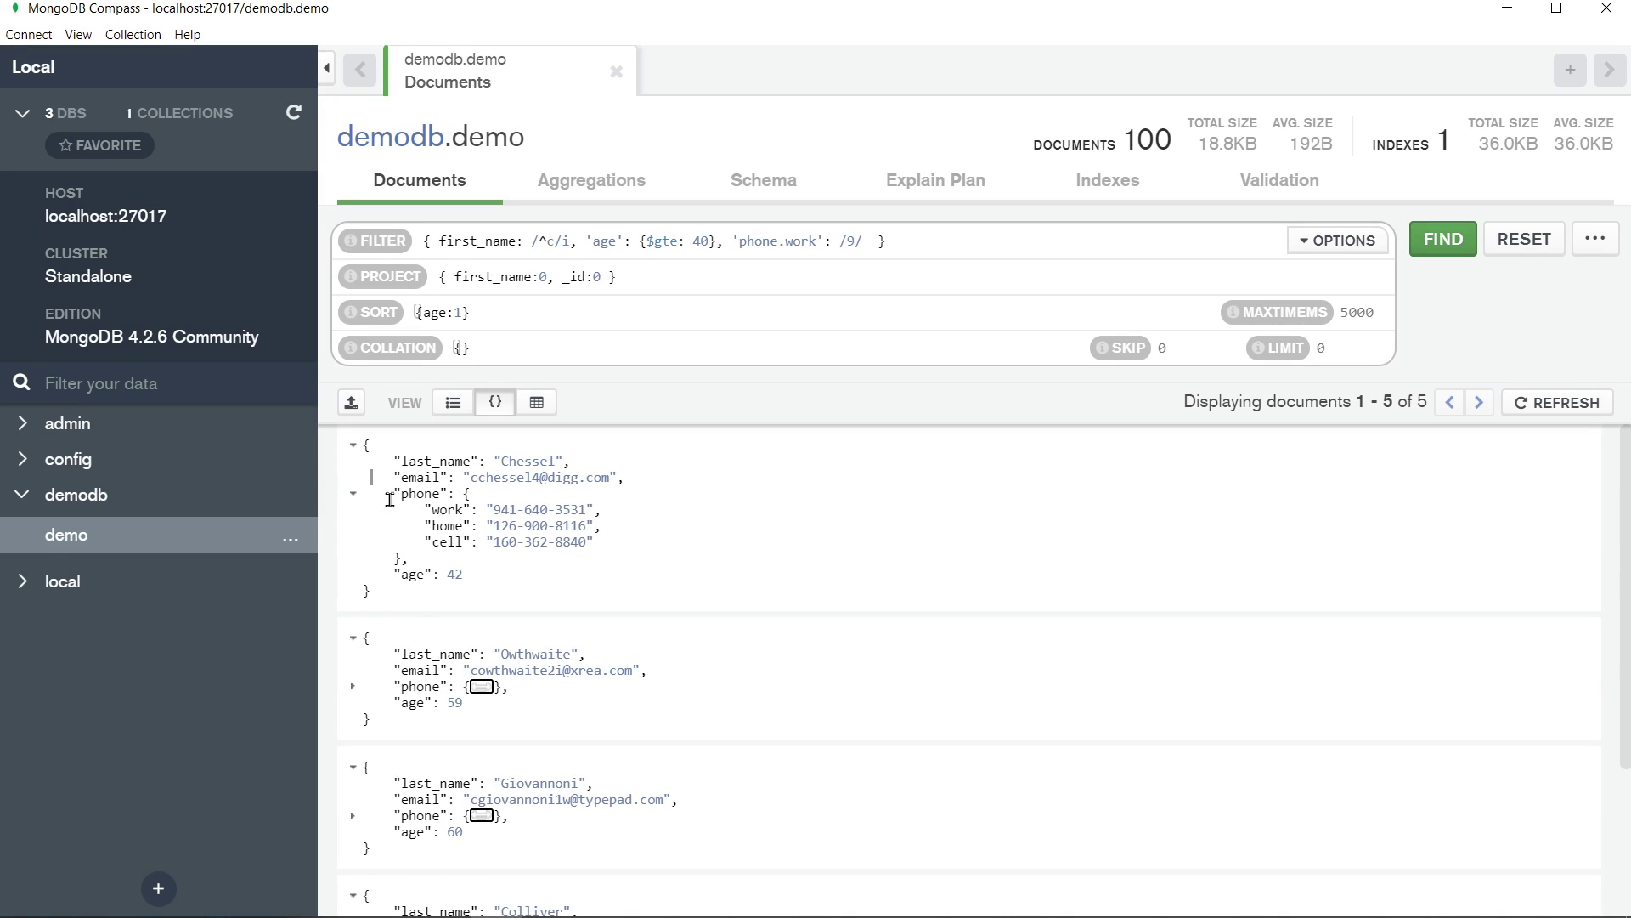
click(353, 493)
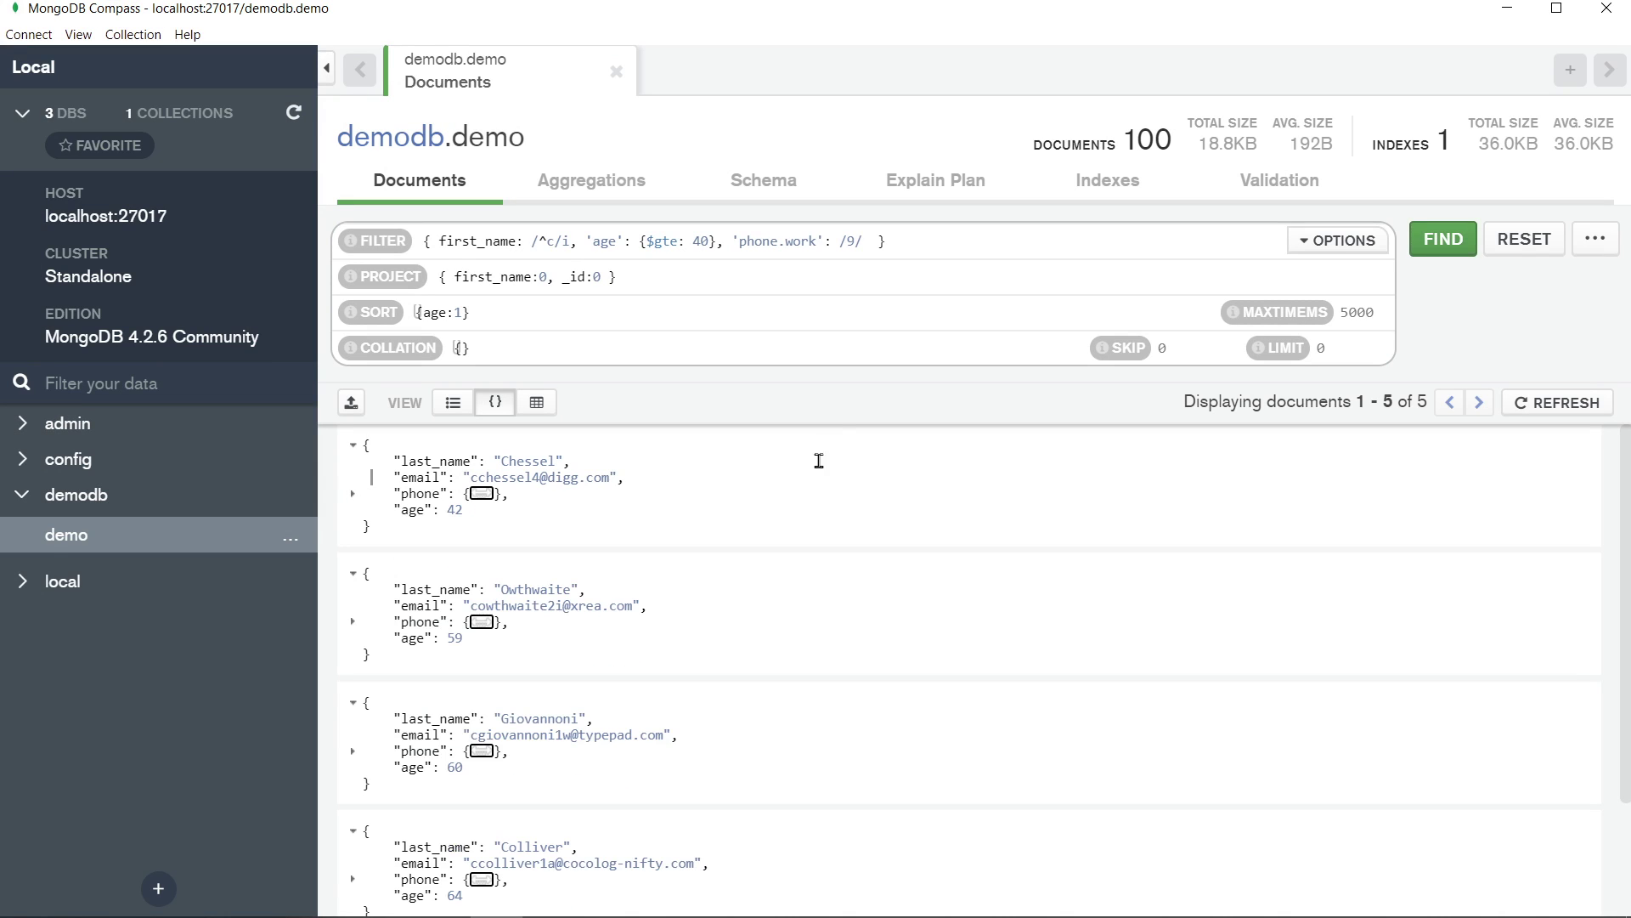
click(902, 283)
click(889, 308)
click(836, 514)
click(614, 194)
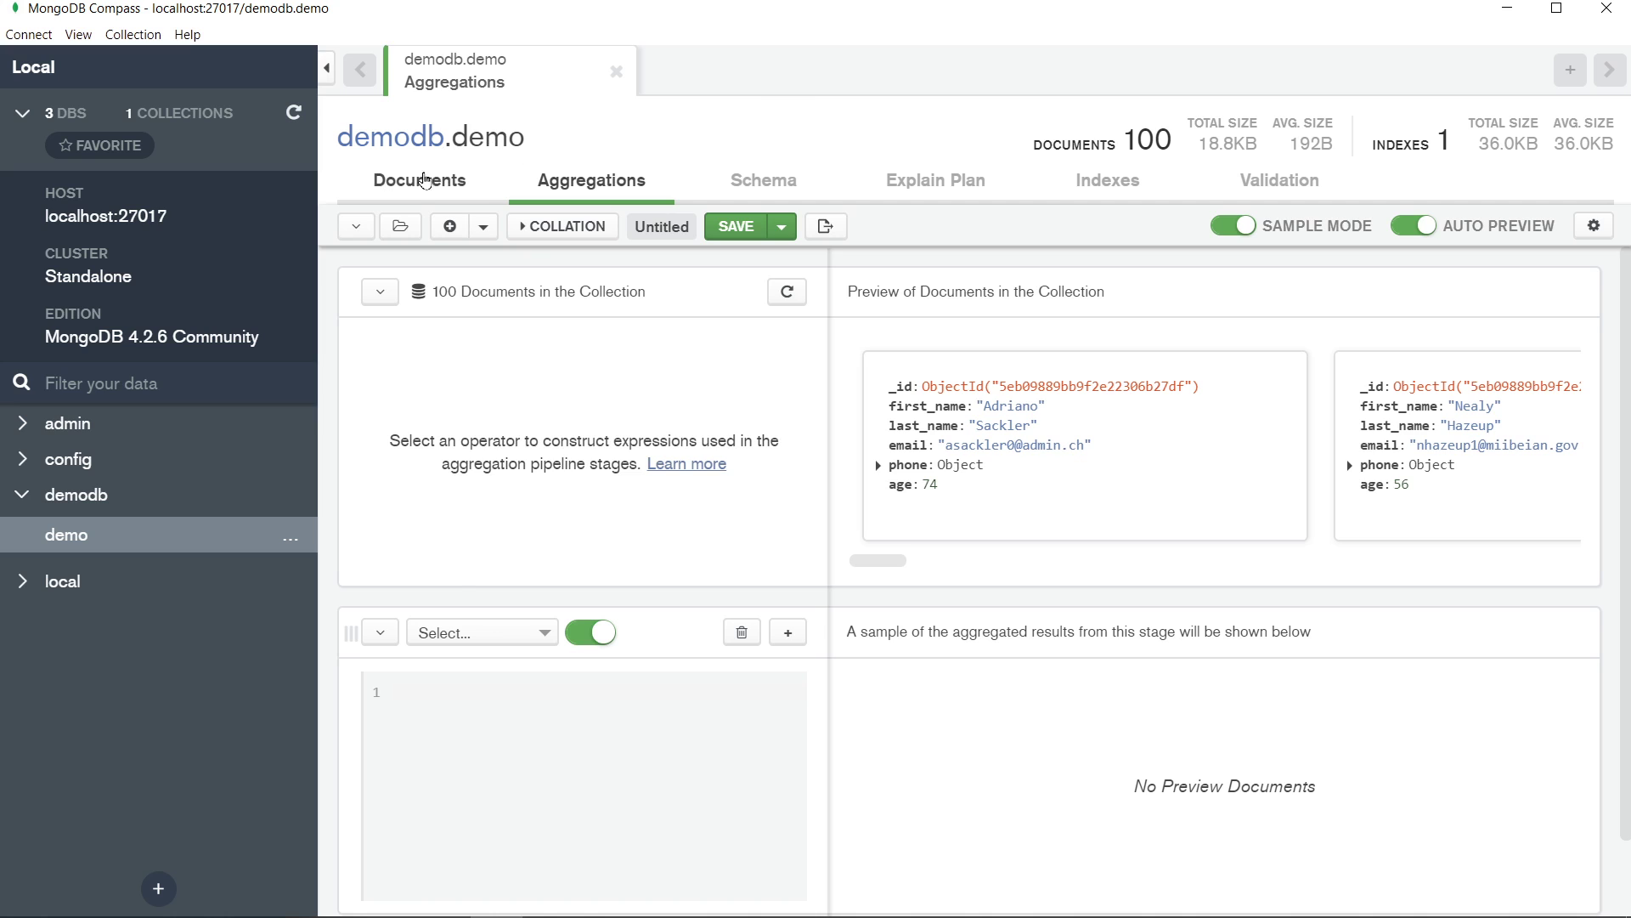
click(425, 182)
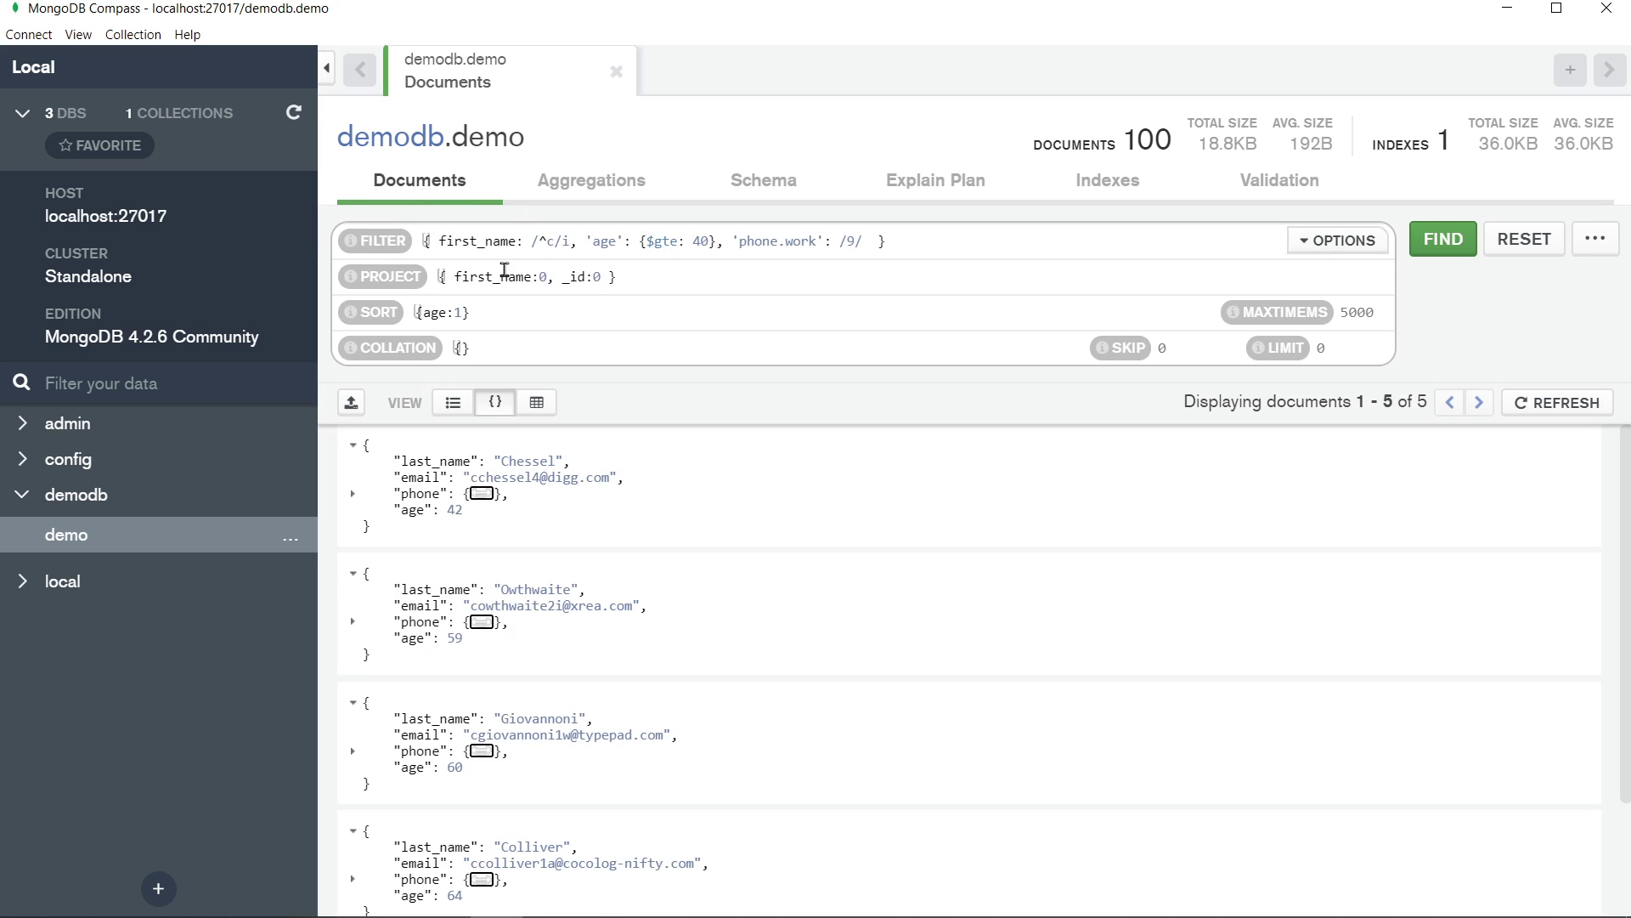
Open the demo collection's aggregation pipeline builder and make the first stage a $match stage
click(620, 189)
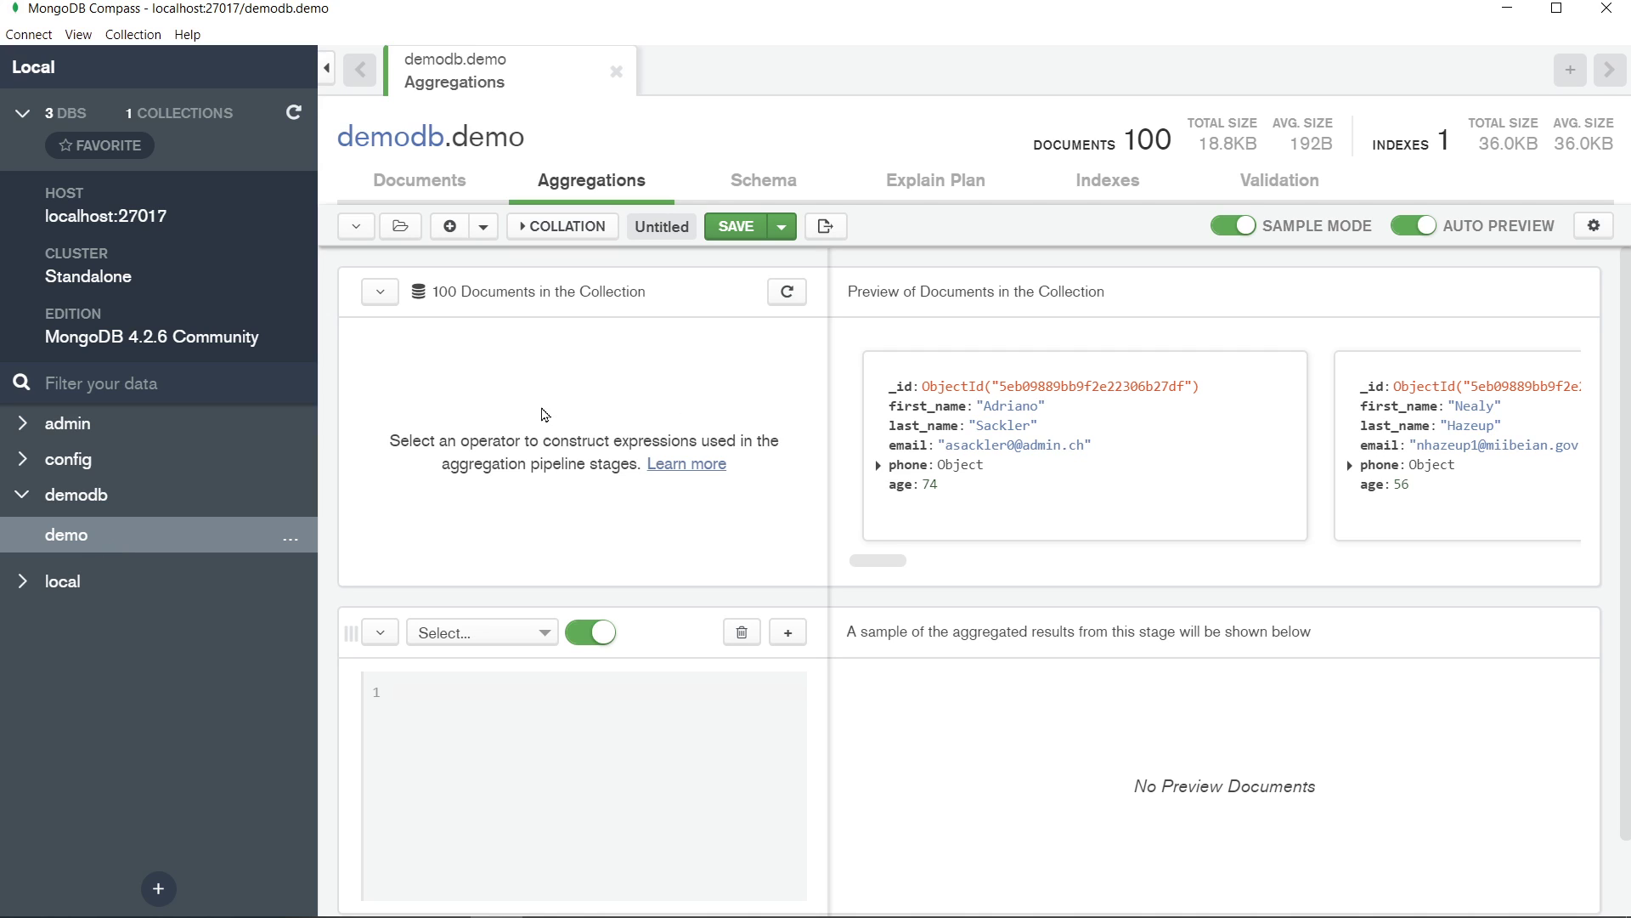
scroll(550, 397, down, 1)
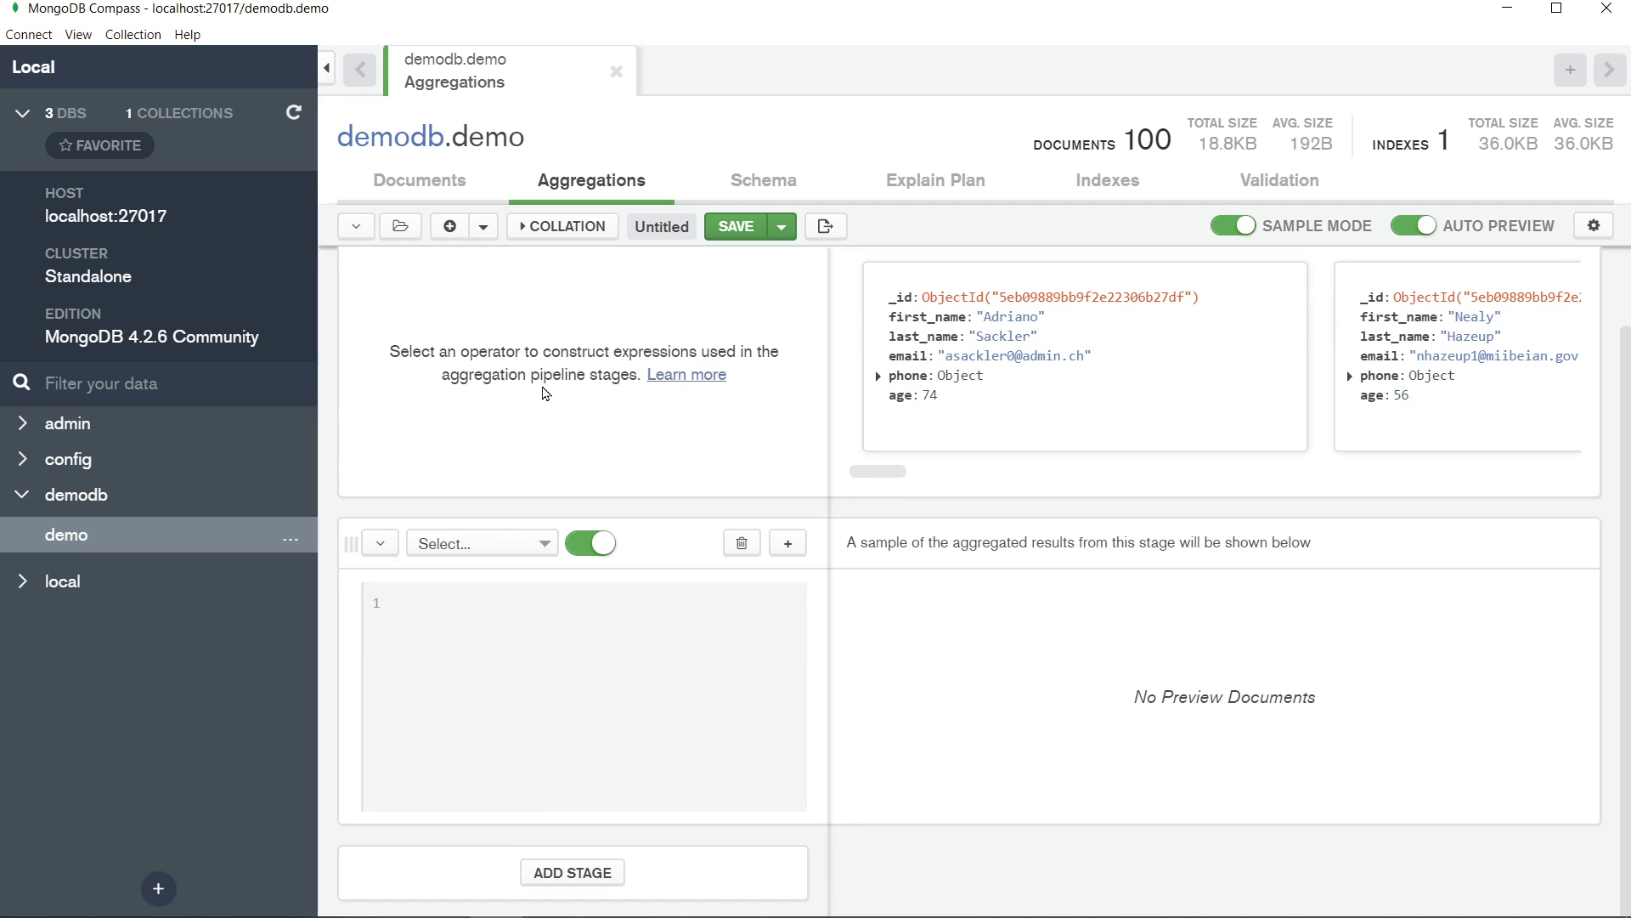
click(510, 543)
scroll(492, 648, down, 1)
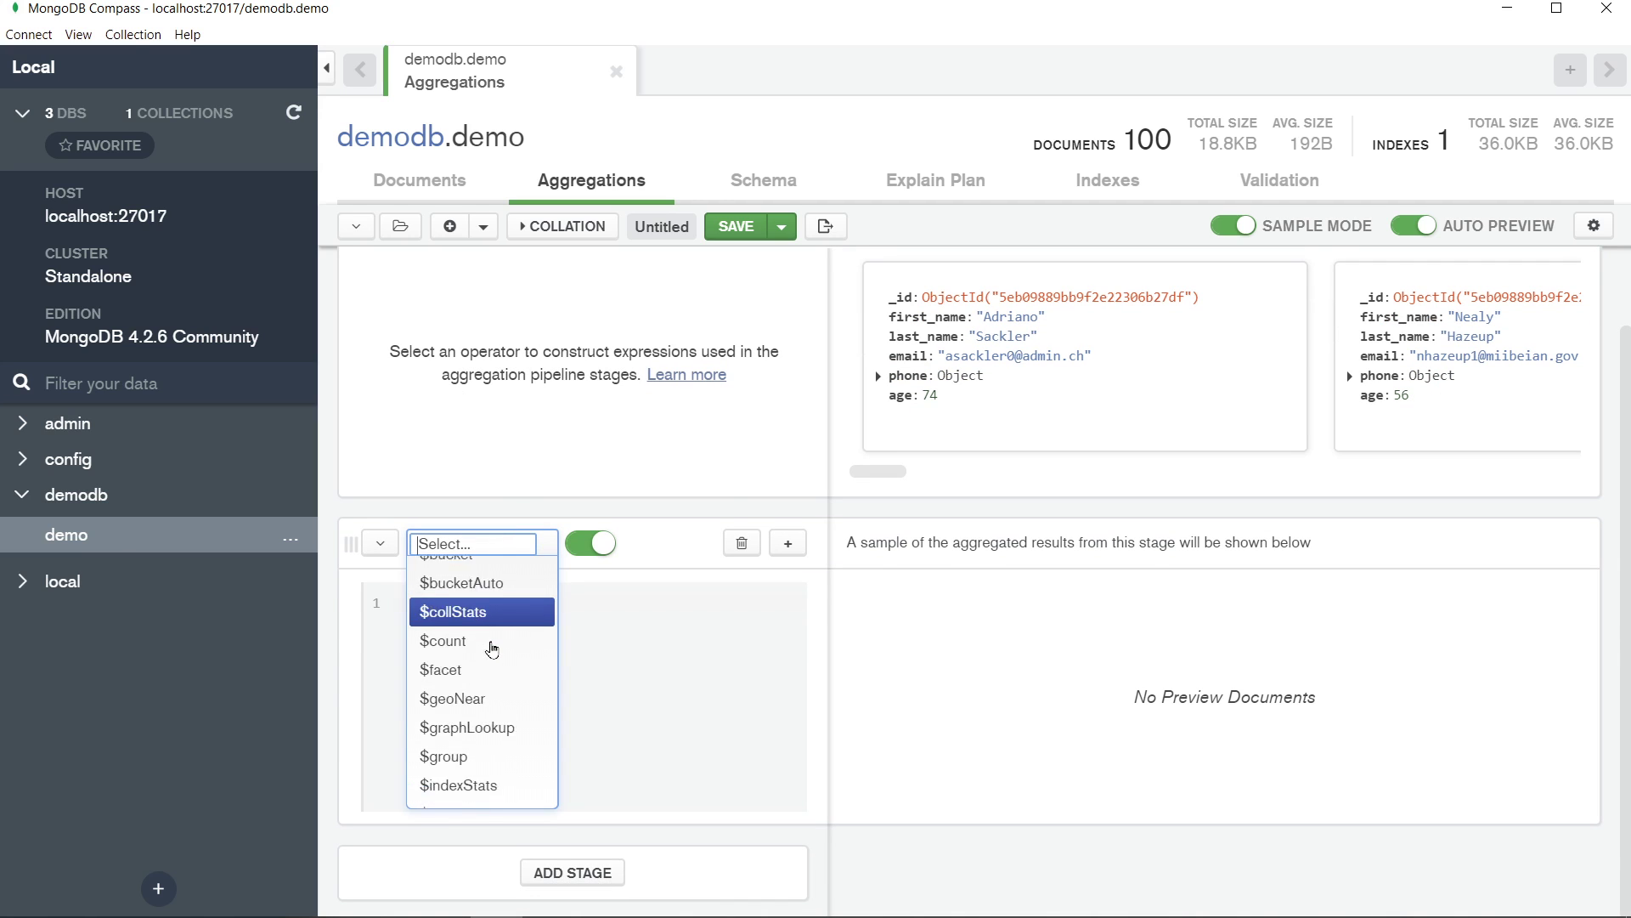
scroll(492, 648, down, 2)
scroll(458, 637, down, 1)
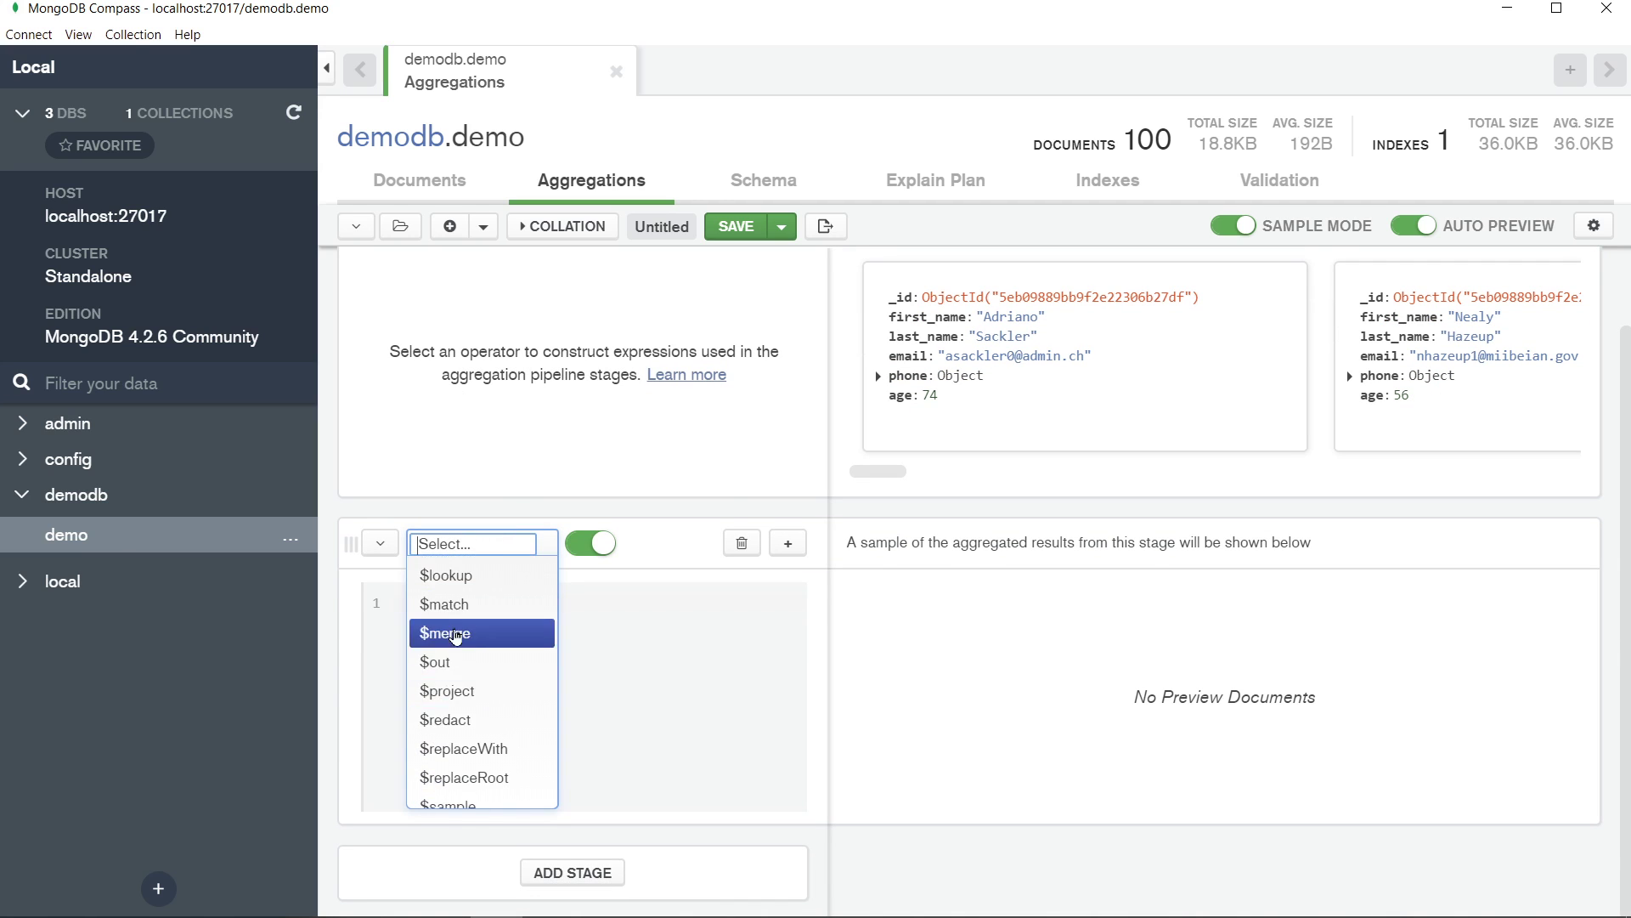
click(449, 604)
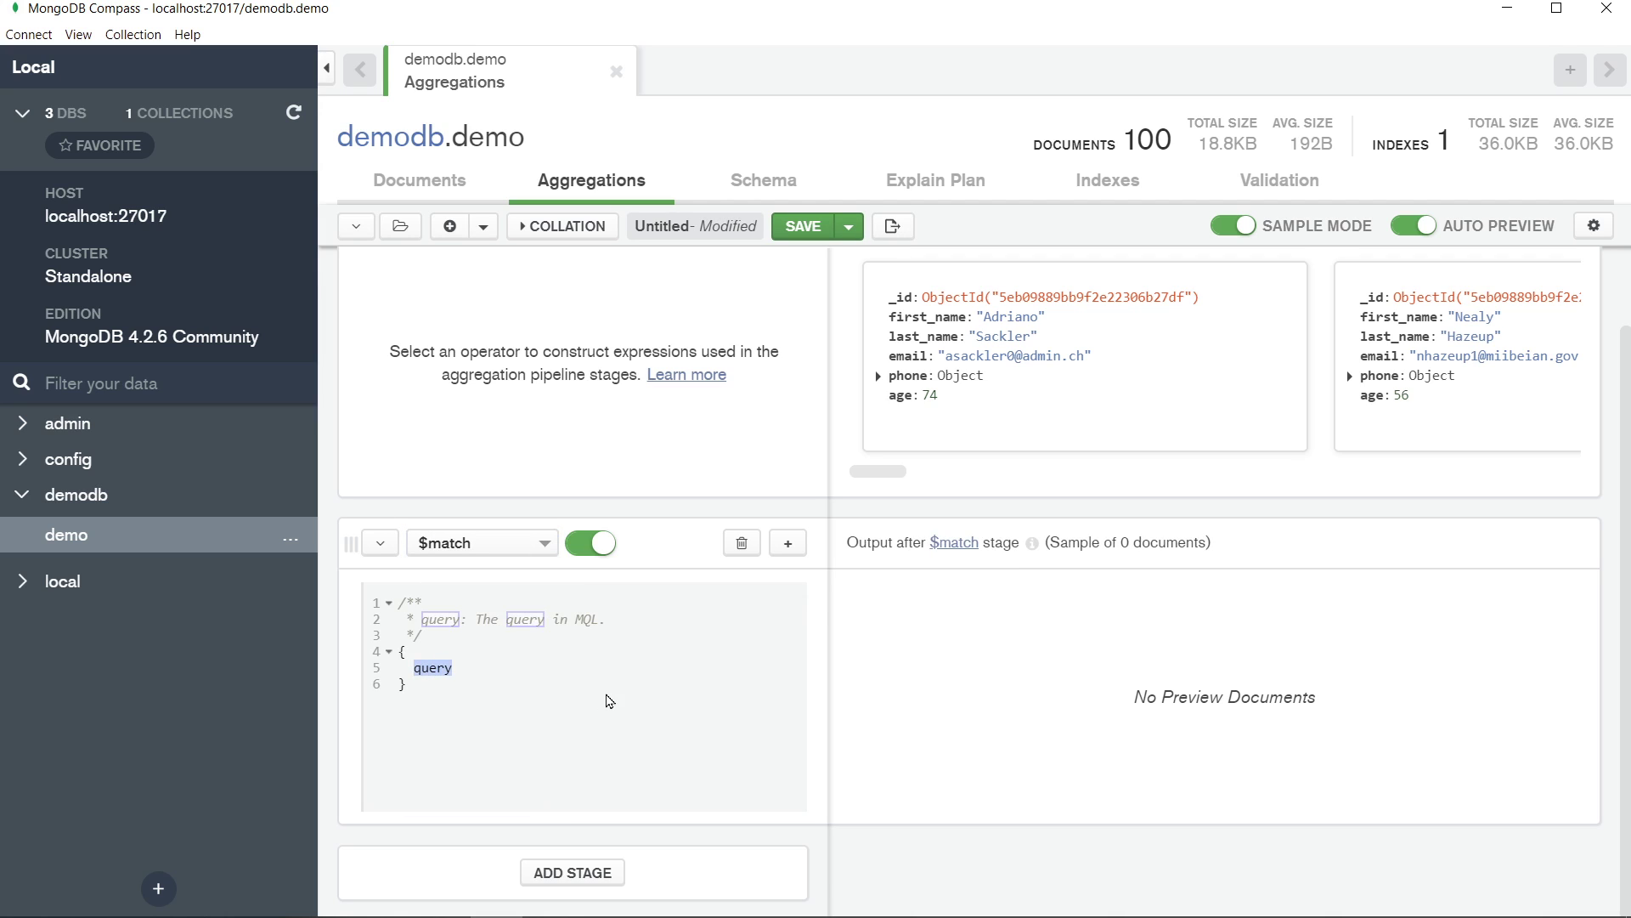
Define the $match stage's query as age: {$gte: 30}
text(age:)
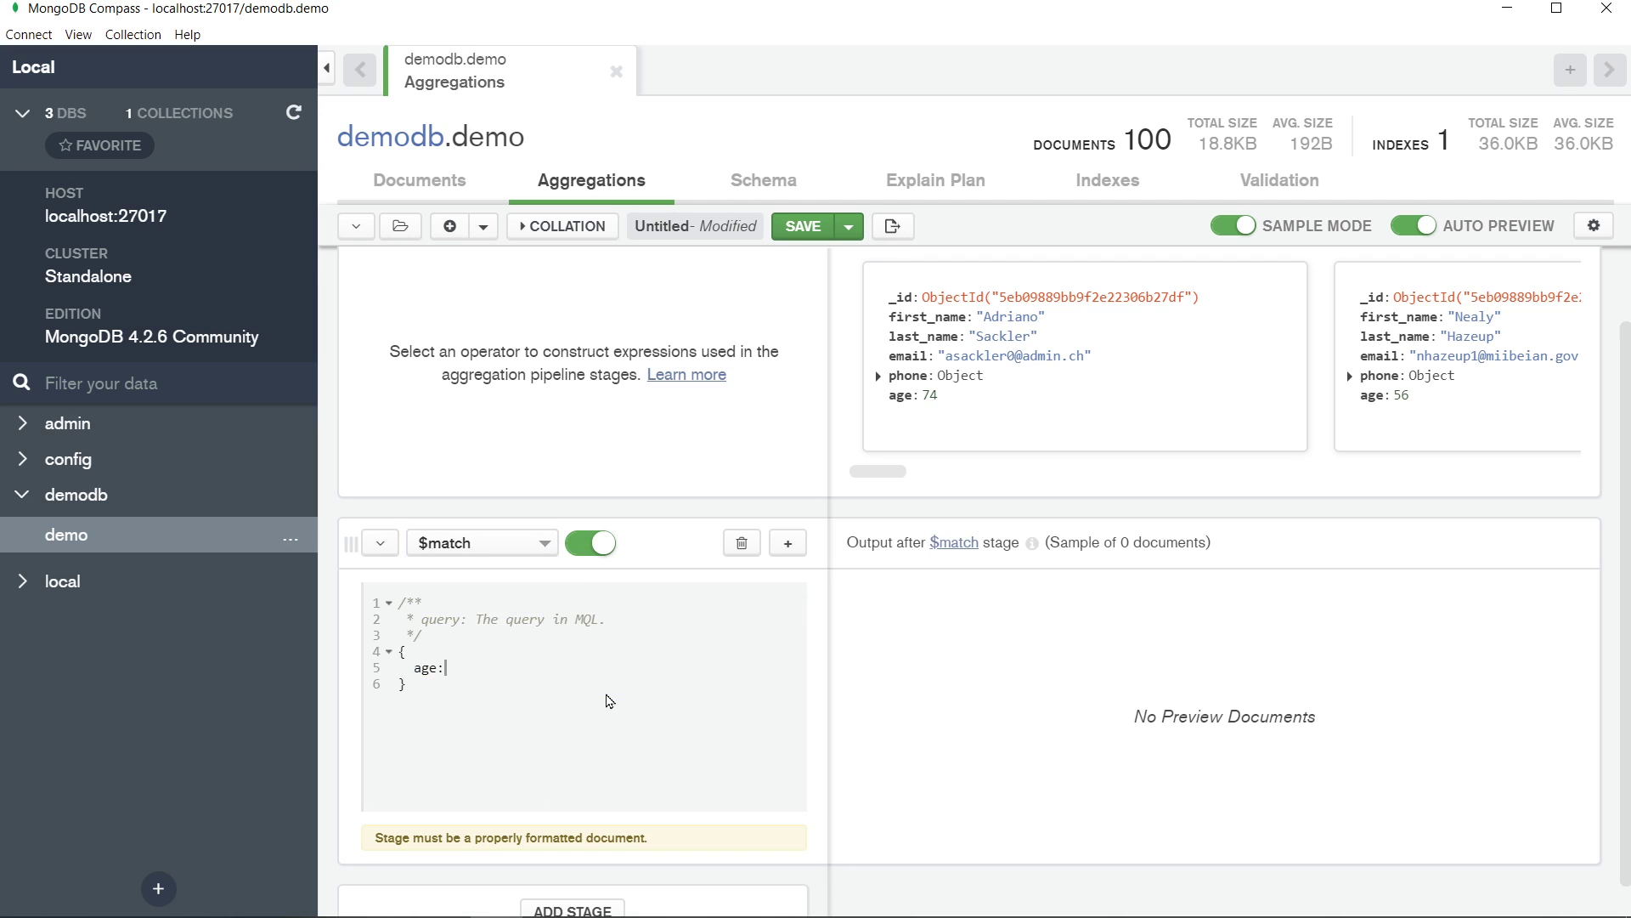
text( {$gte: 30)
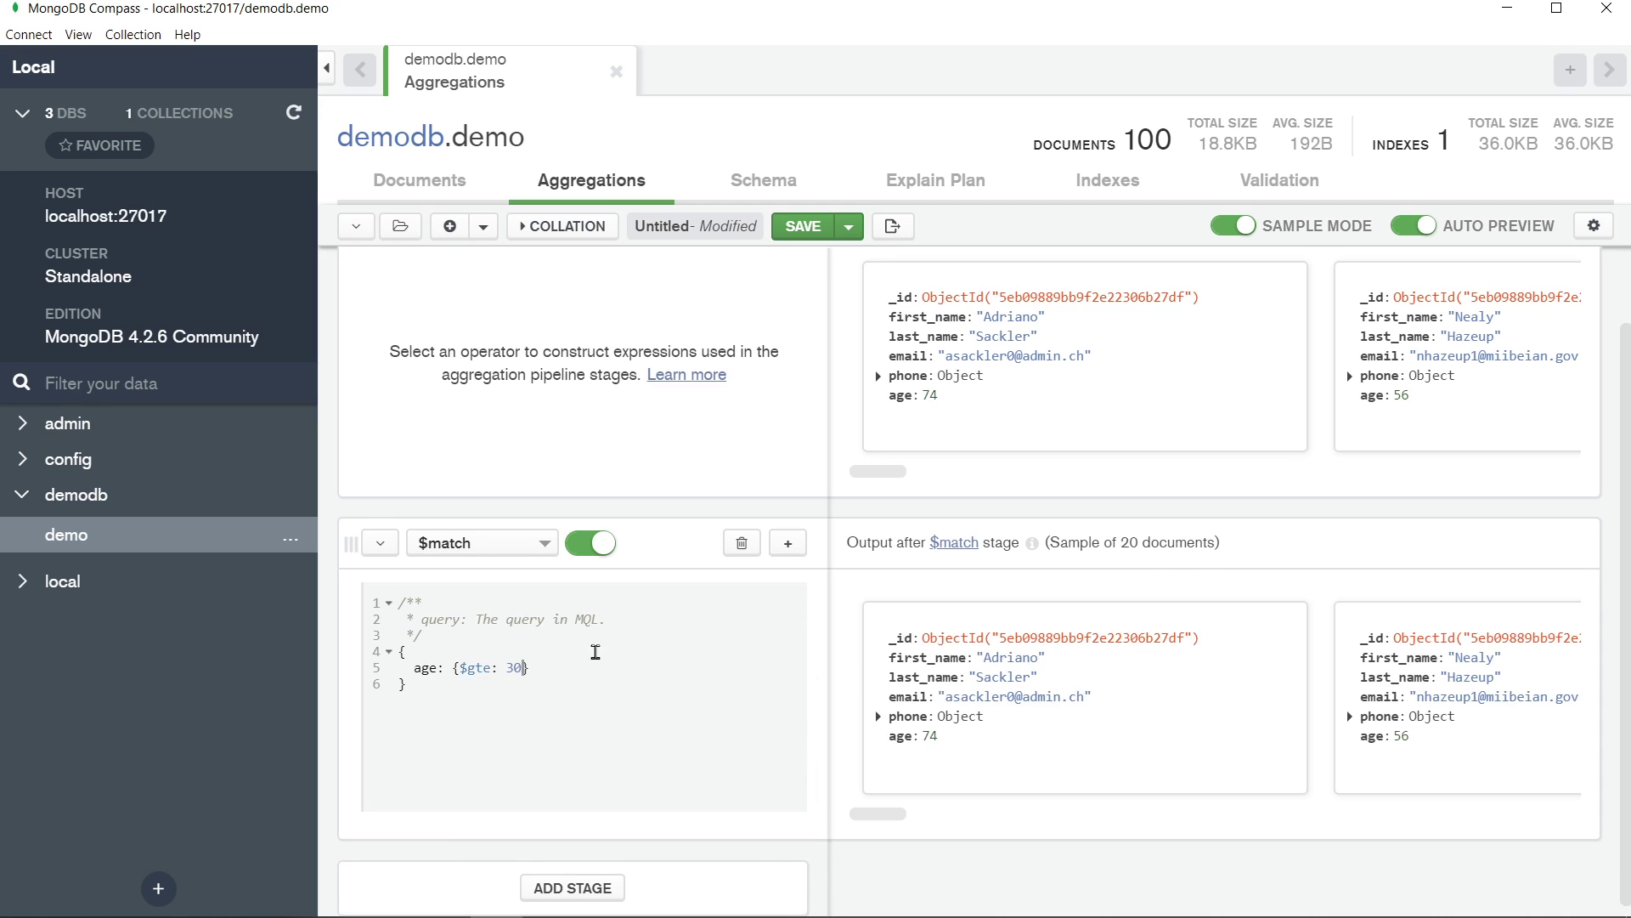
click(593, 647)
Add a $limit stage after the $match stage and limit the output to 10 documents
scroll(890, 812, down, 1)
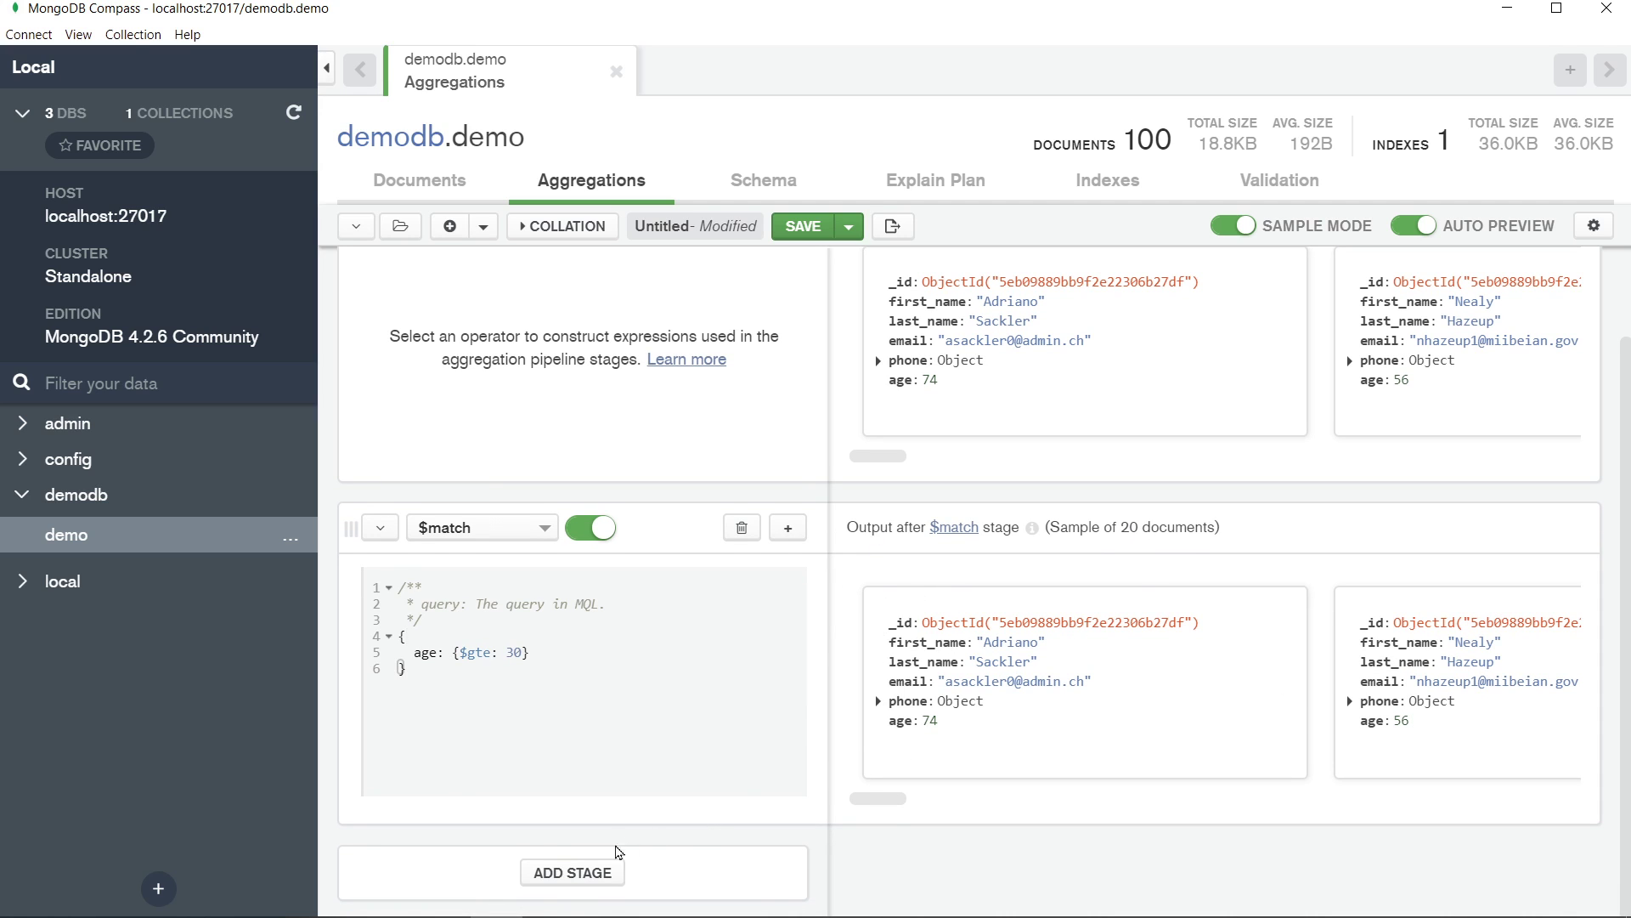
click(572, 873)
scroll(703, 717, down, 4)
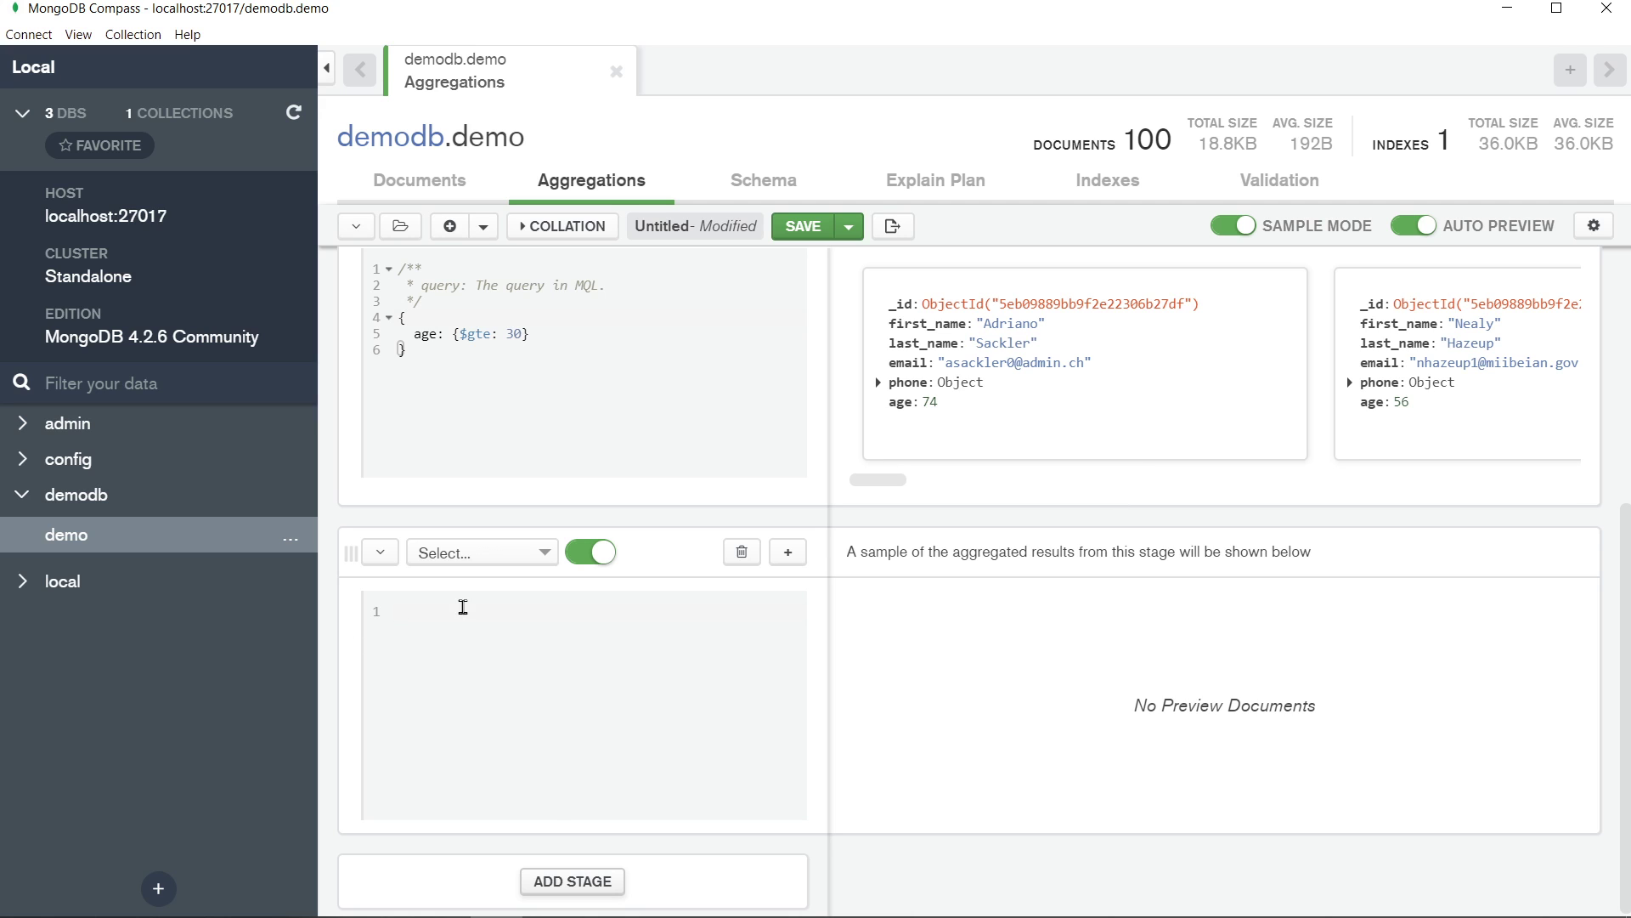
click(488, 554)
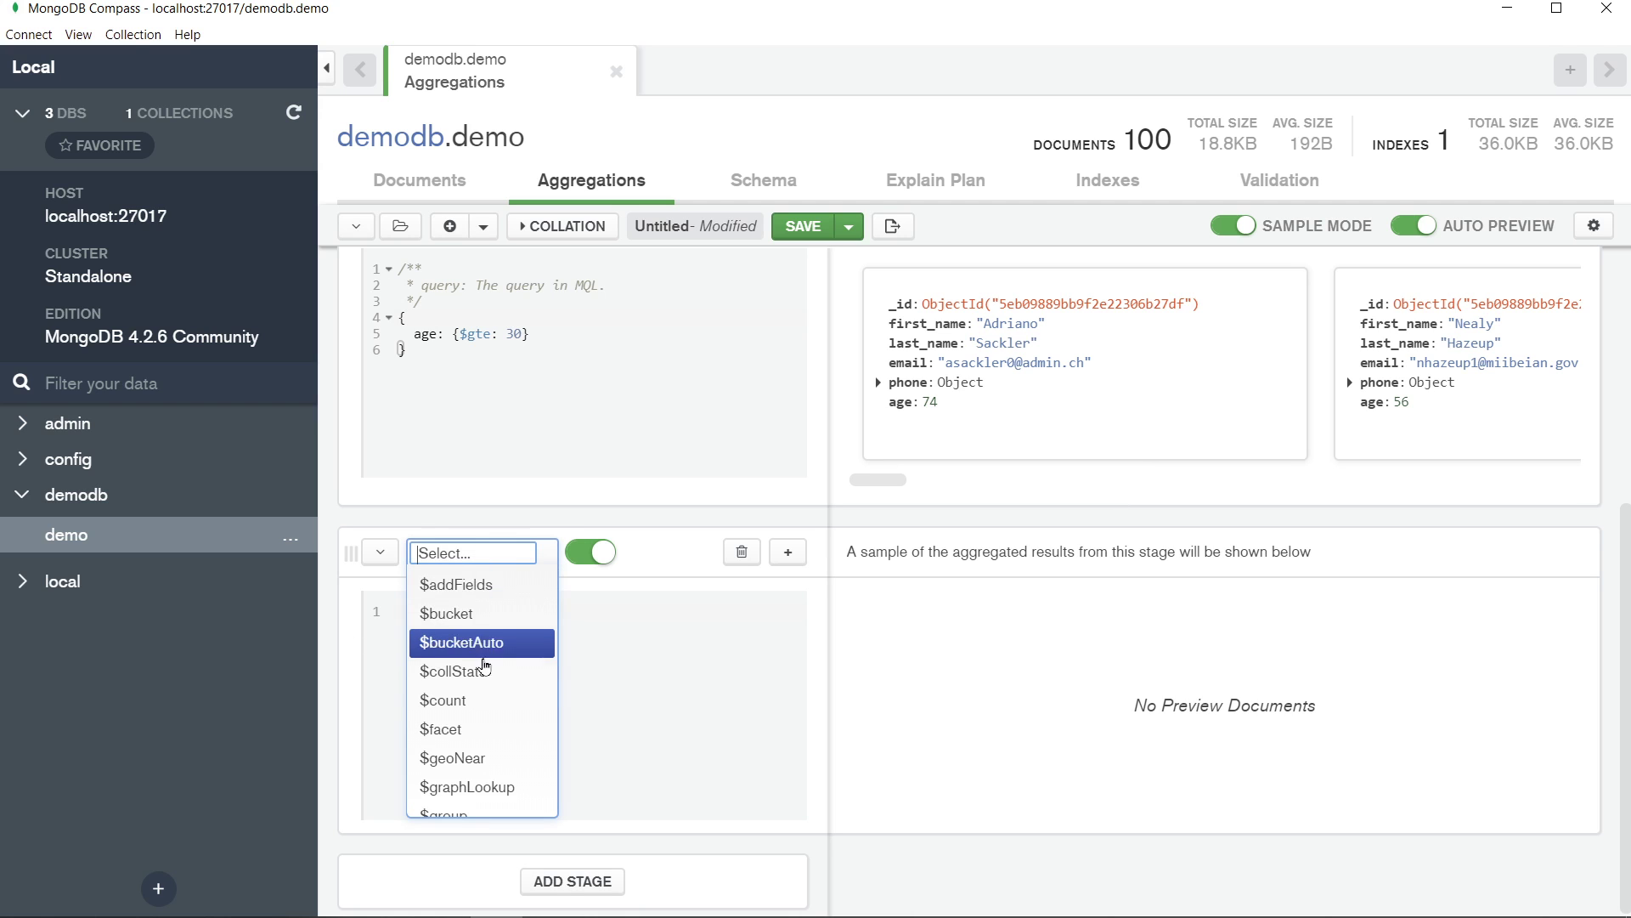
scroll(497, 680, down, 1)
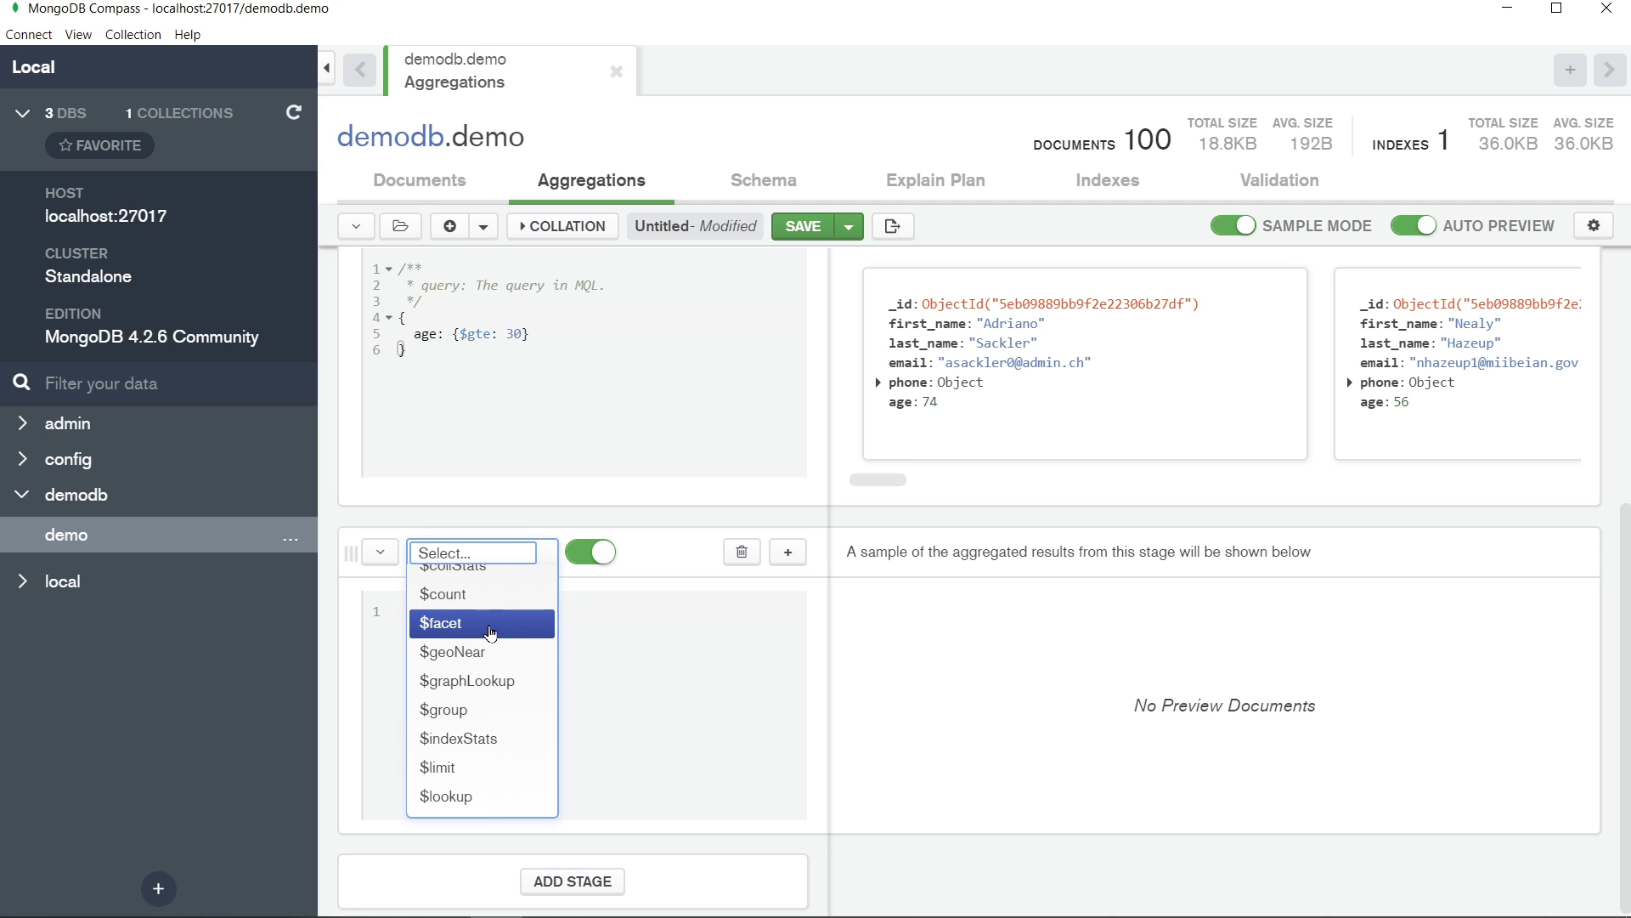
click(462, 767)
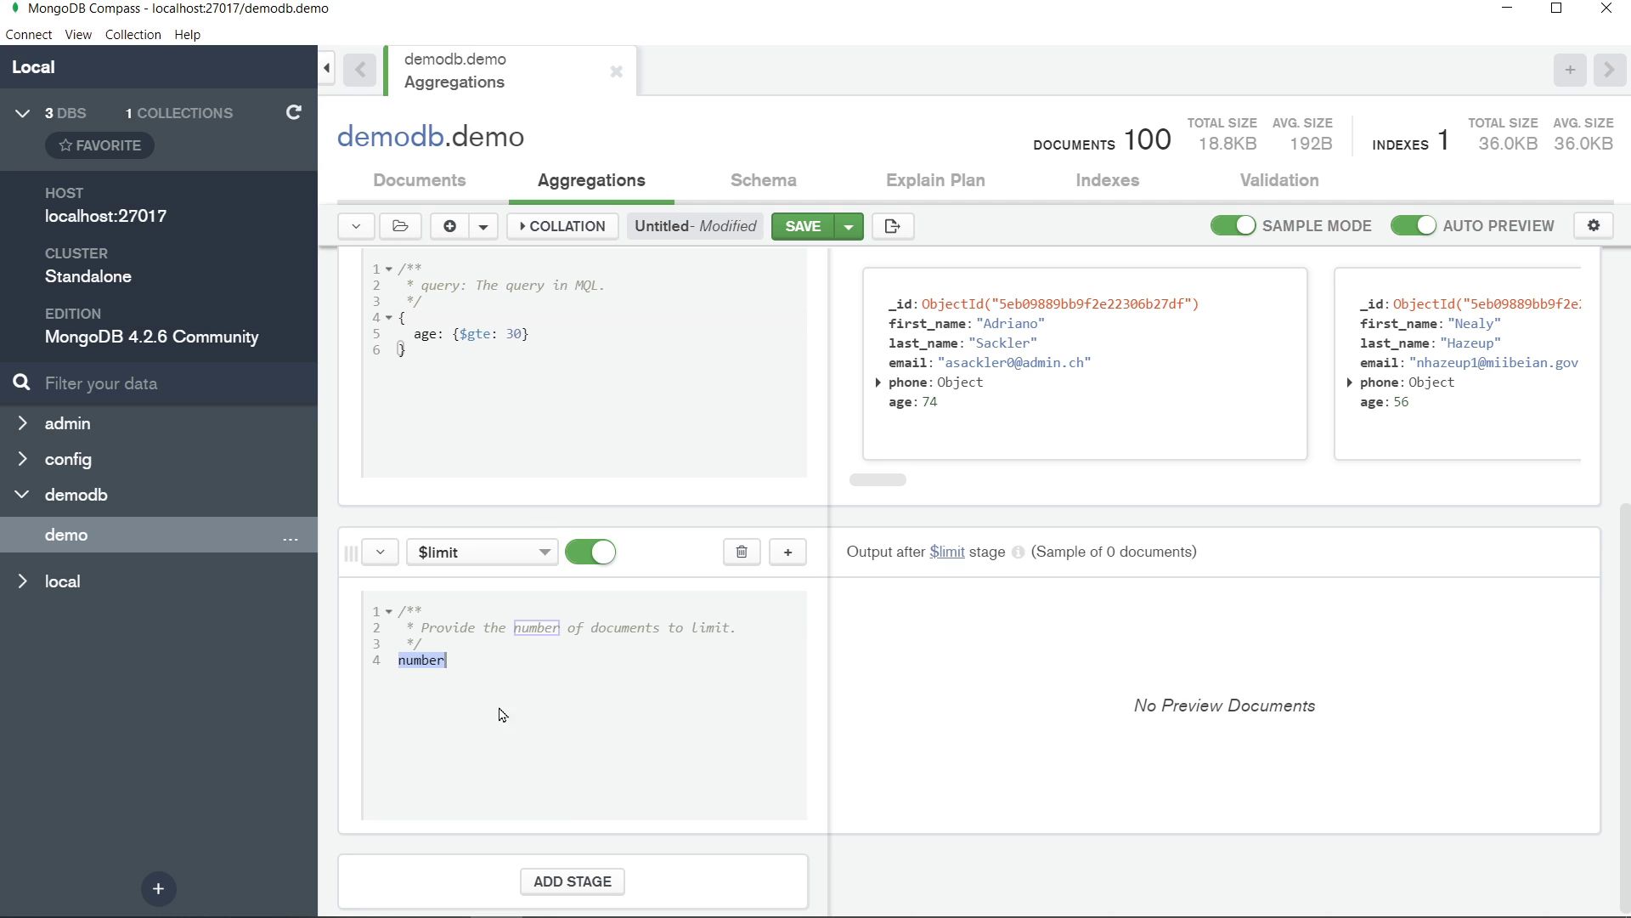
double_click(429, 662)
text(10)
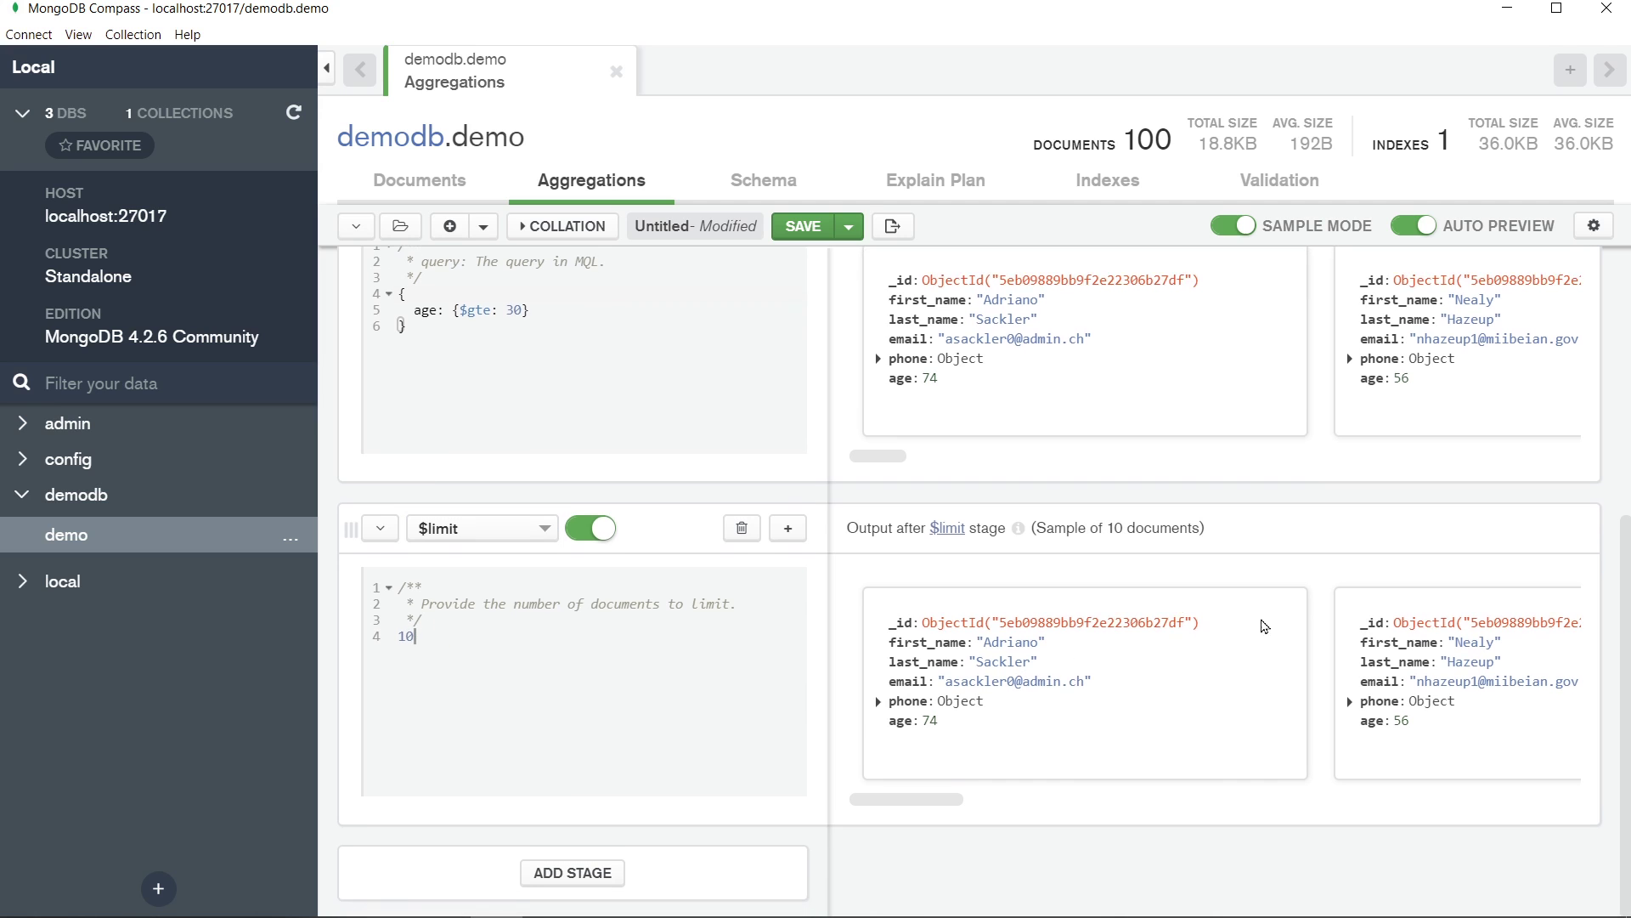
Add a $sort stage after the $limit stage with age: 1, and look through its sample output
scroll(1108, 671, down, 1)
click(599, 873)
scroll(651, 765, down, 4)
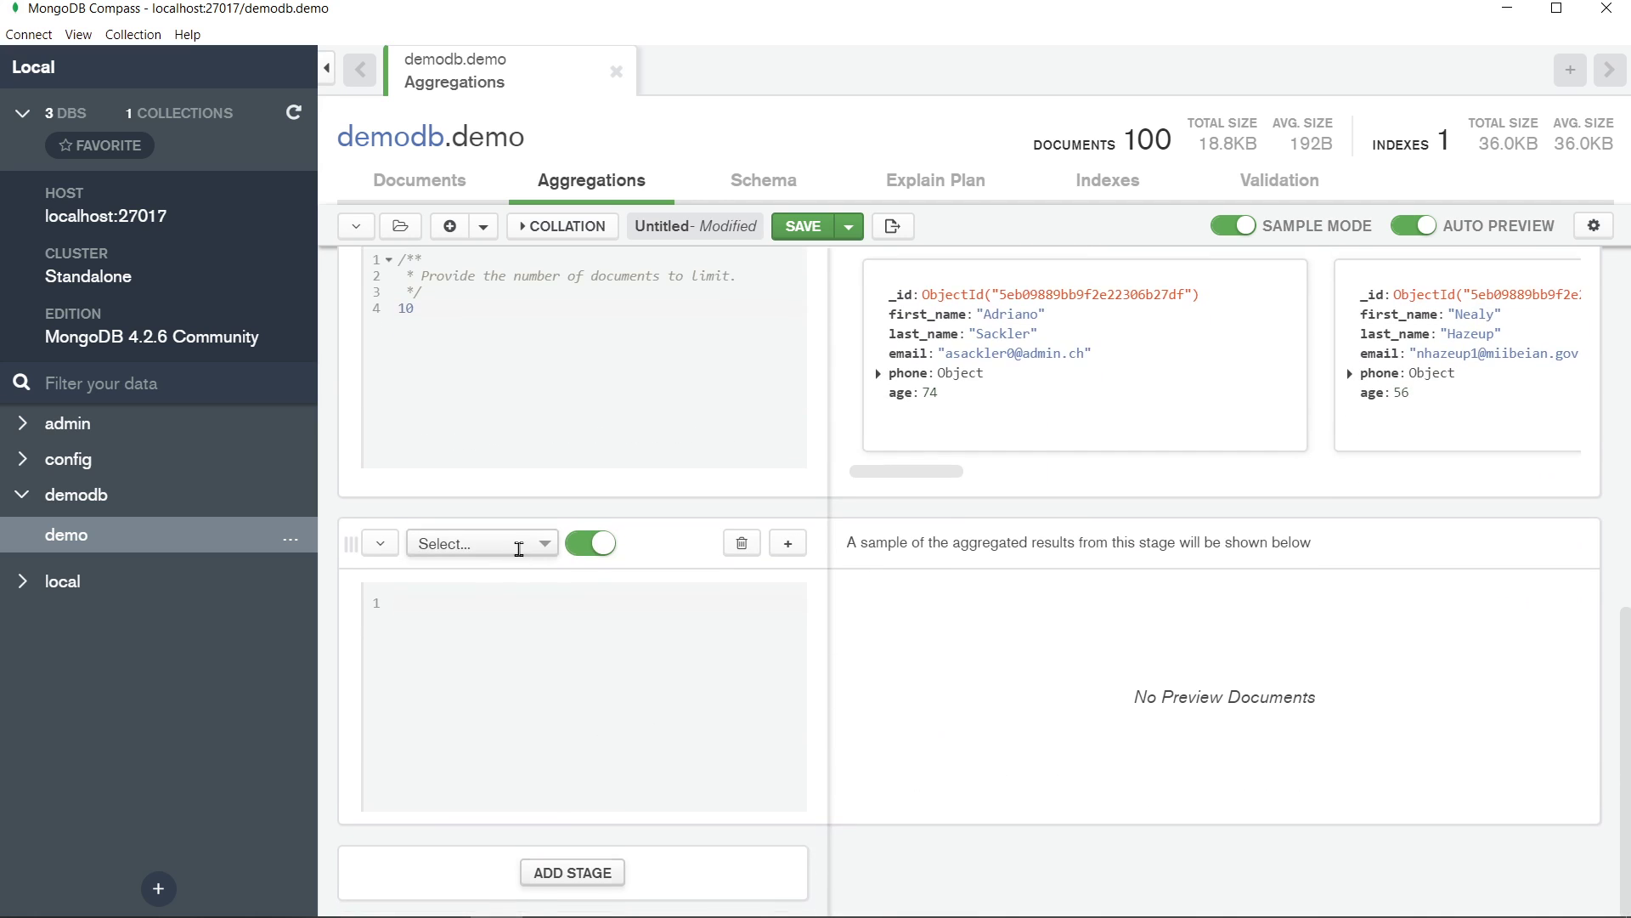
click(514, 553)
scroll(490, 692, down, 6)
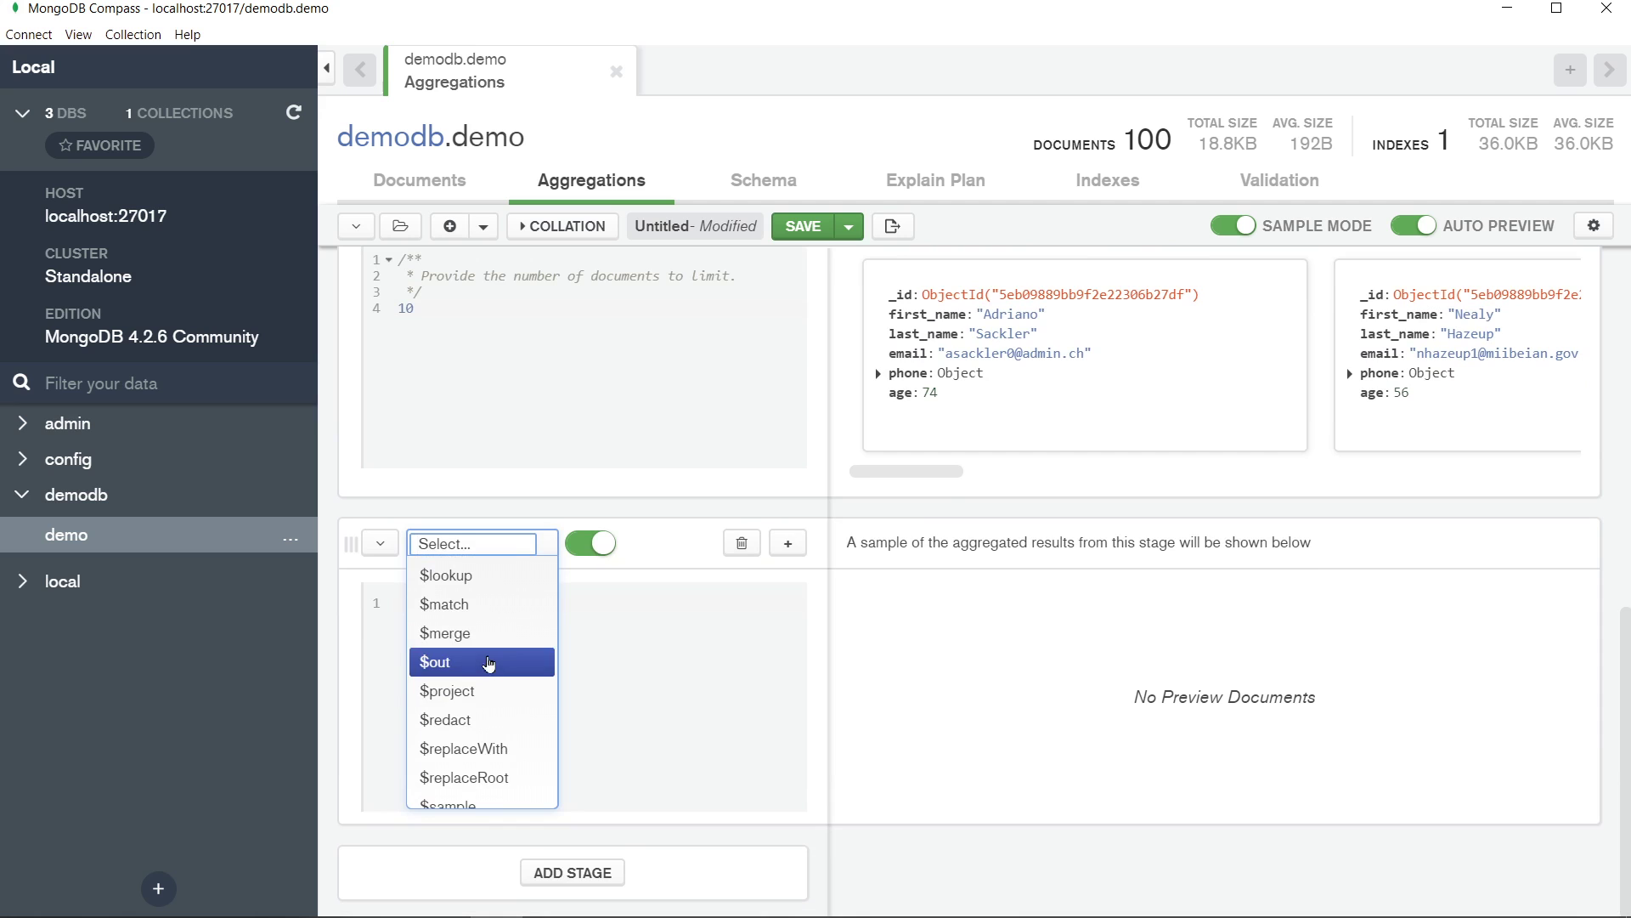
click(483, 704)
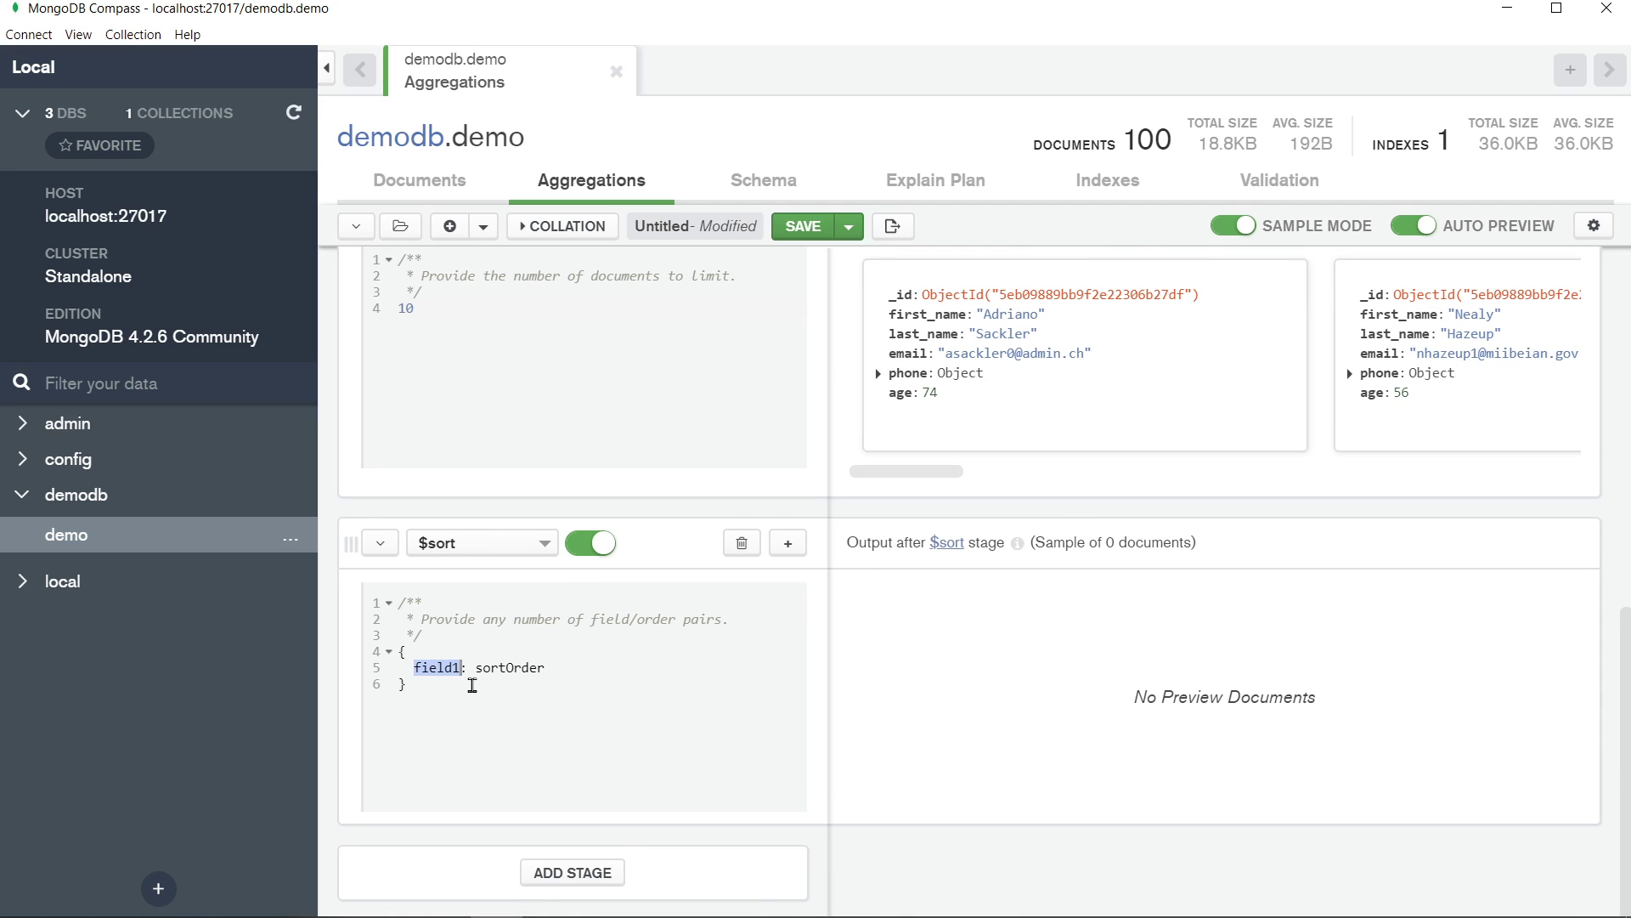
text(age)
key(Tab)
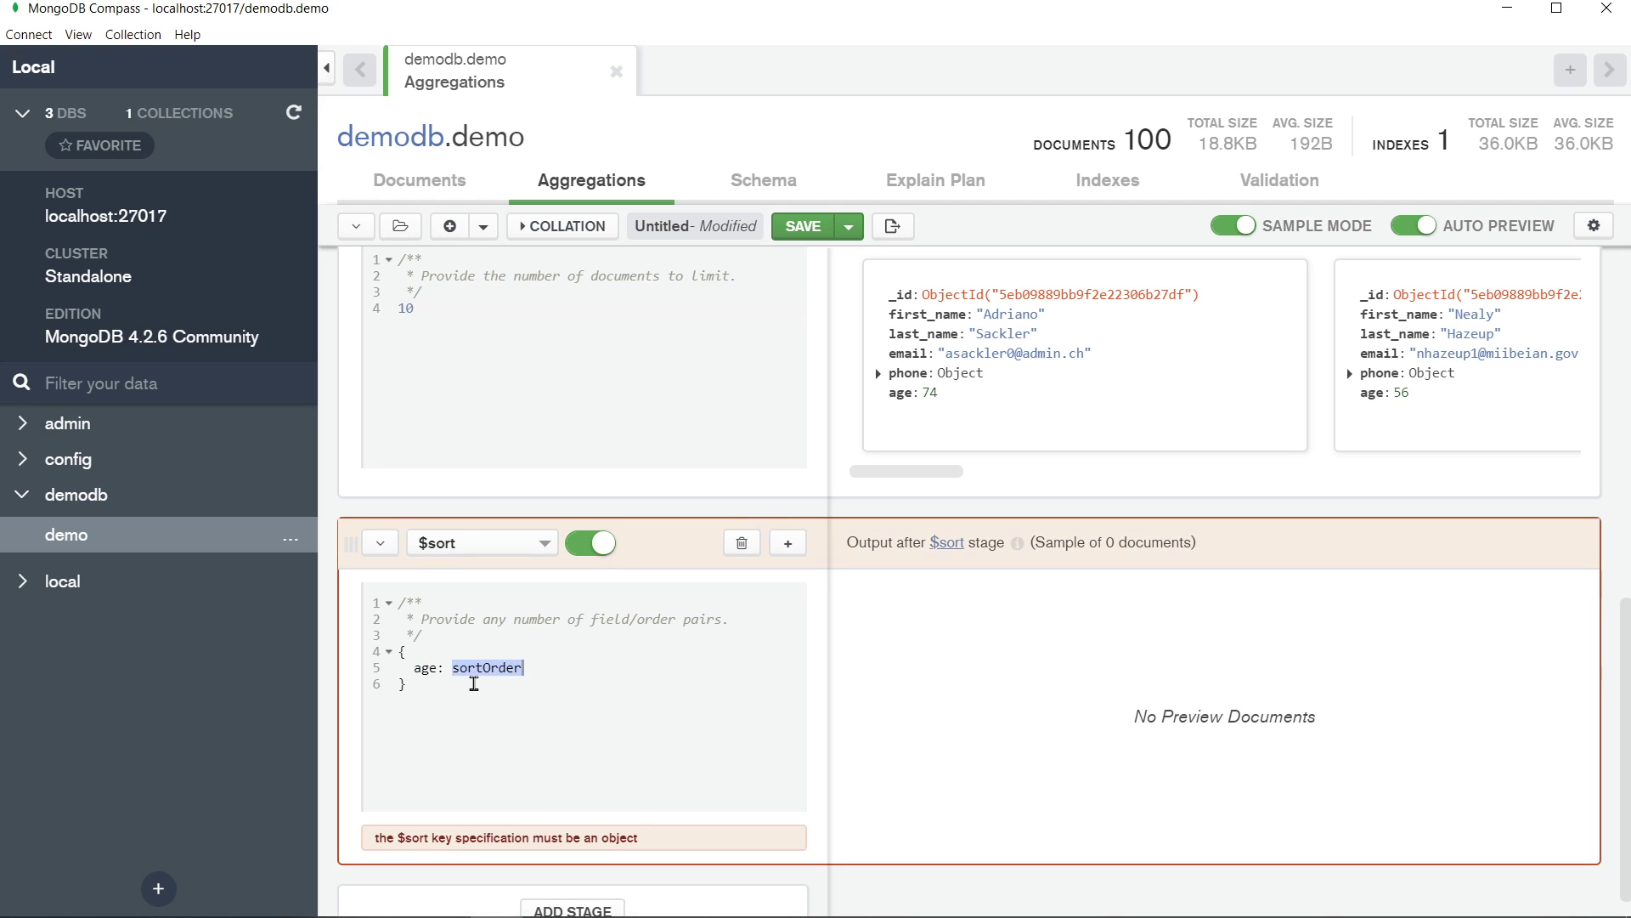
text(1)
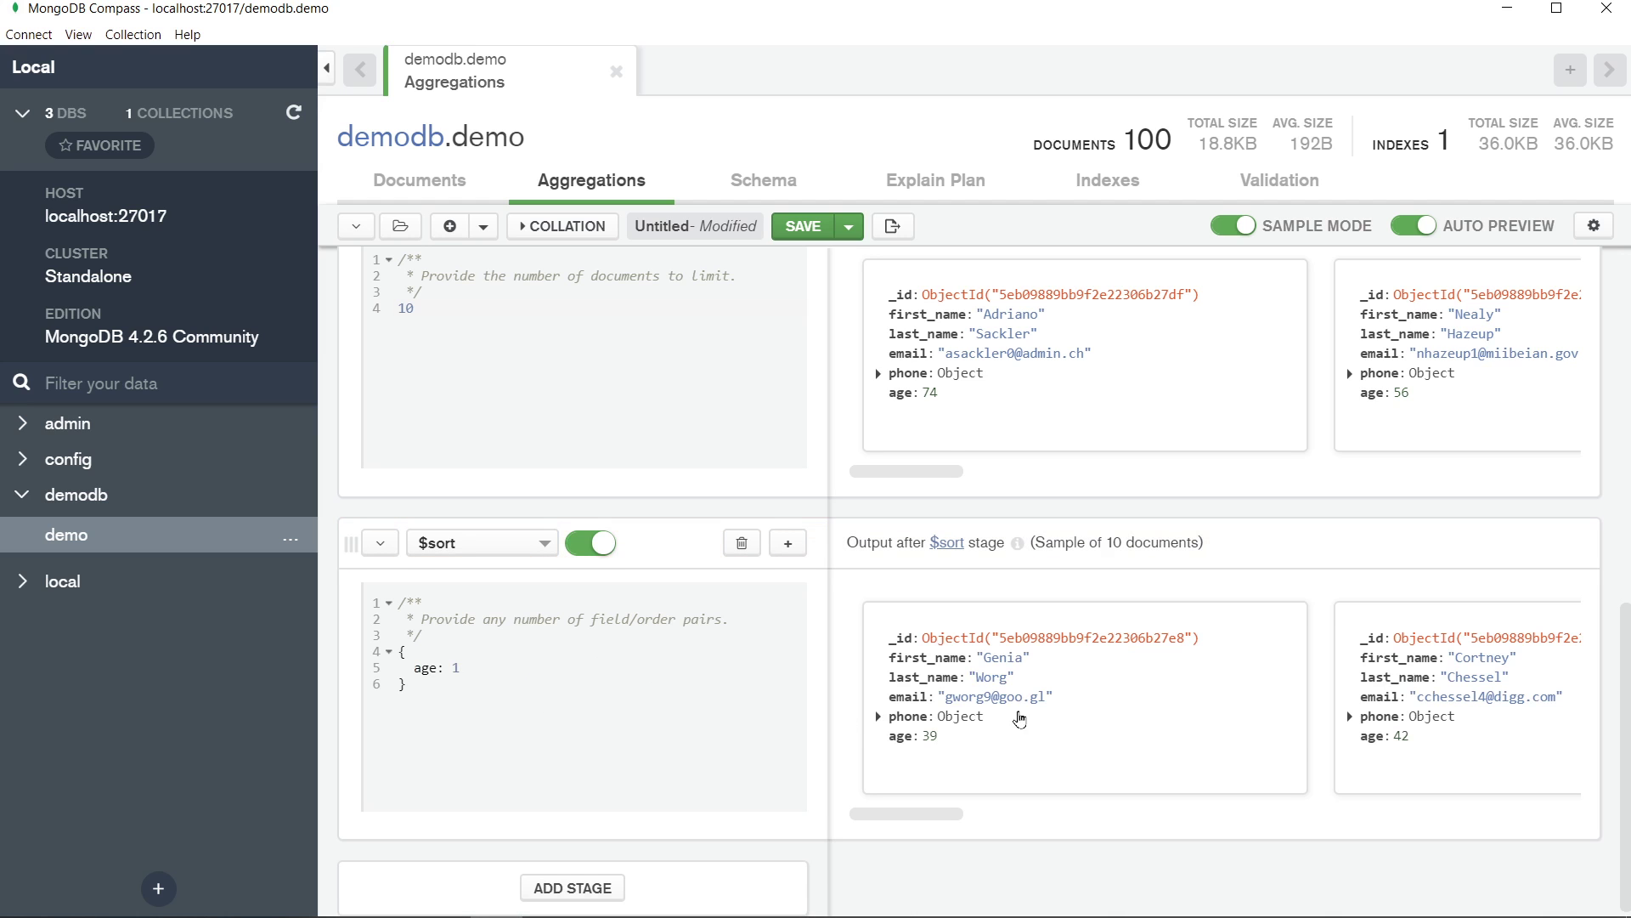
scroll(969, 761, down, 1)
scroll(986, 803, right, 1)
scroll(985, 803, left, 1)
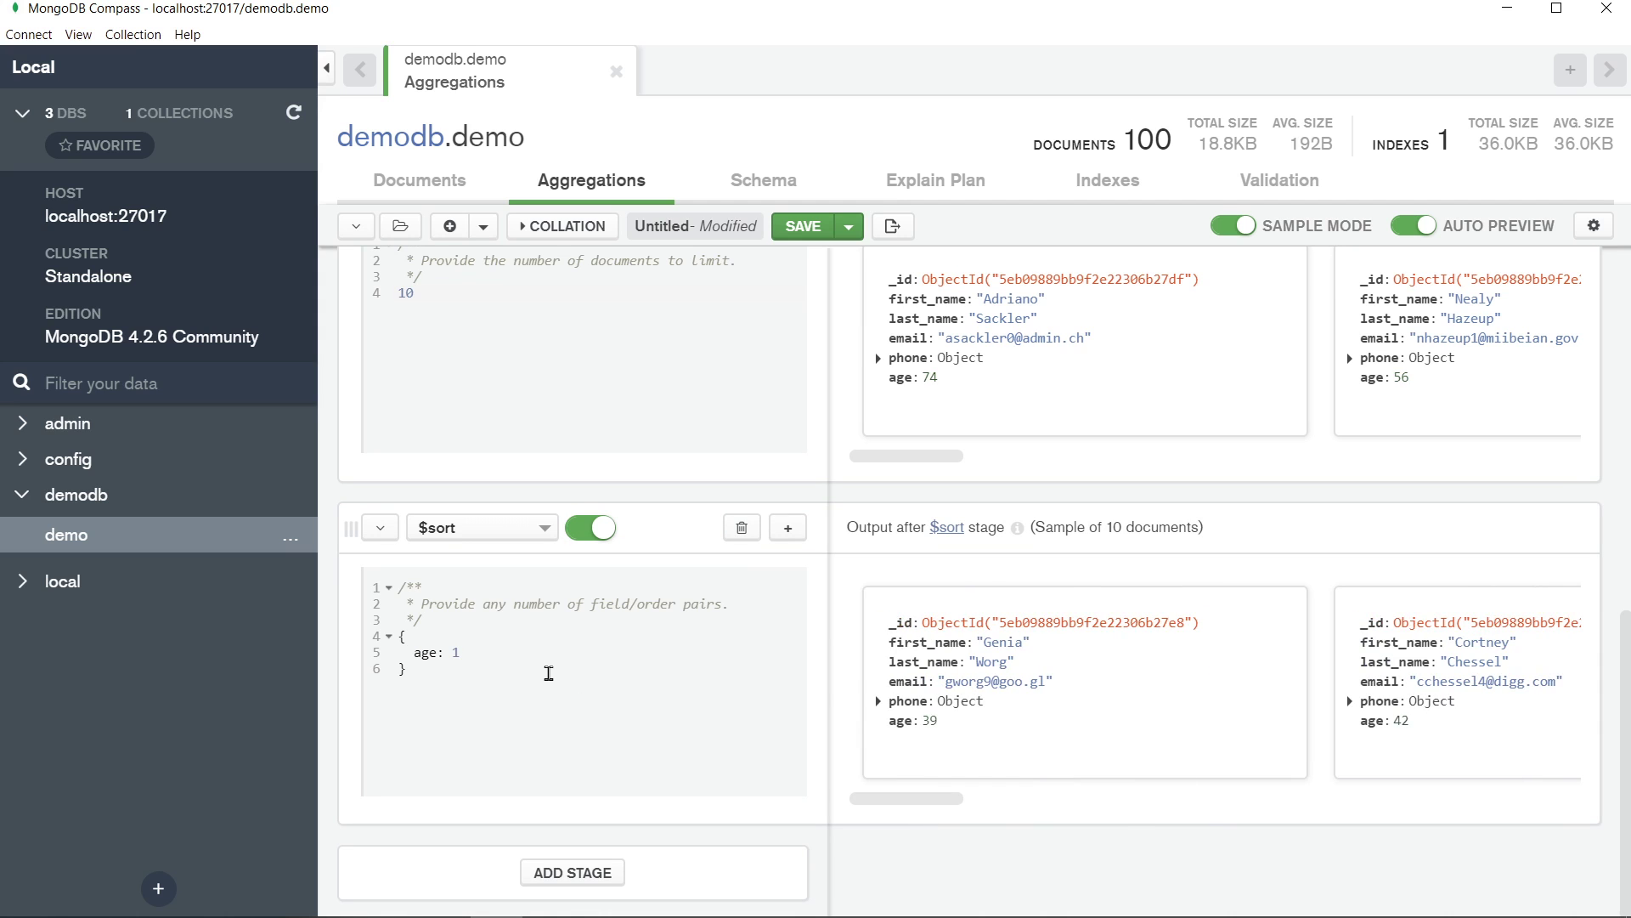
Add a fourth stage to the pipeline and make it a $project stage
click(573, 873)
scroll(612, 705, down, 4)
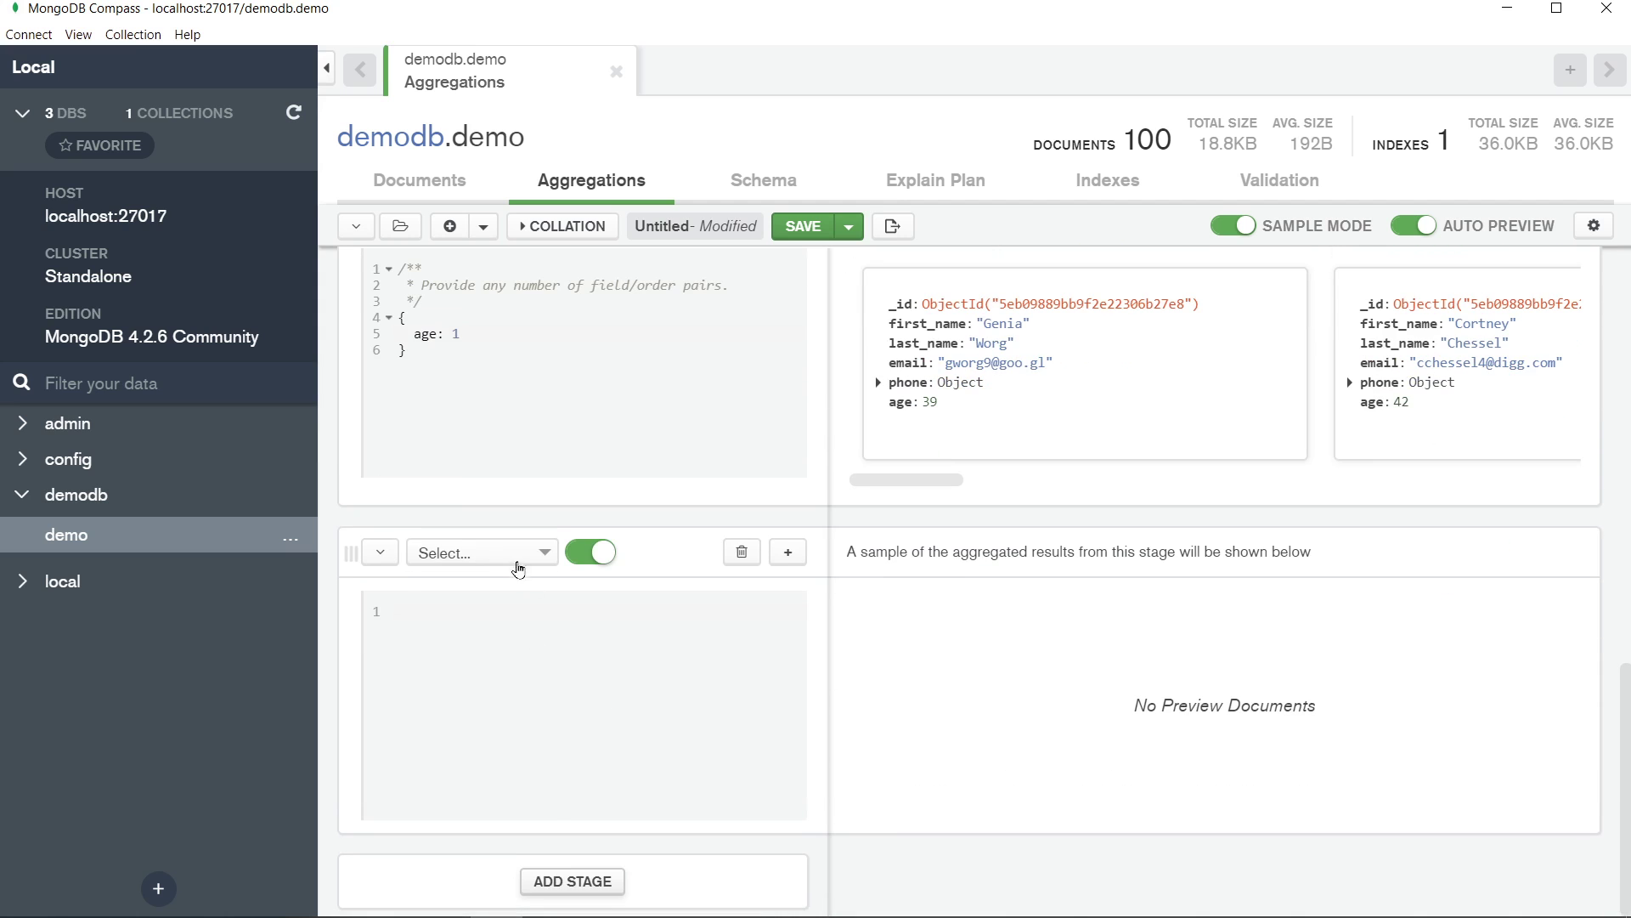
click(513, 558)
scroll(527, 650, down, 2)
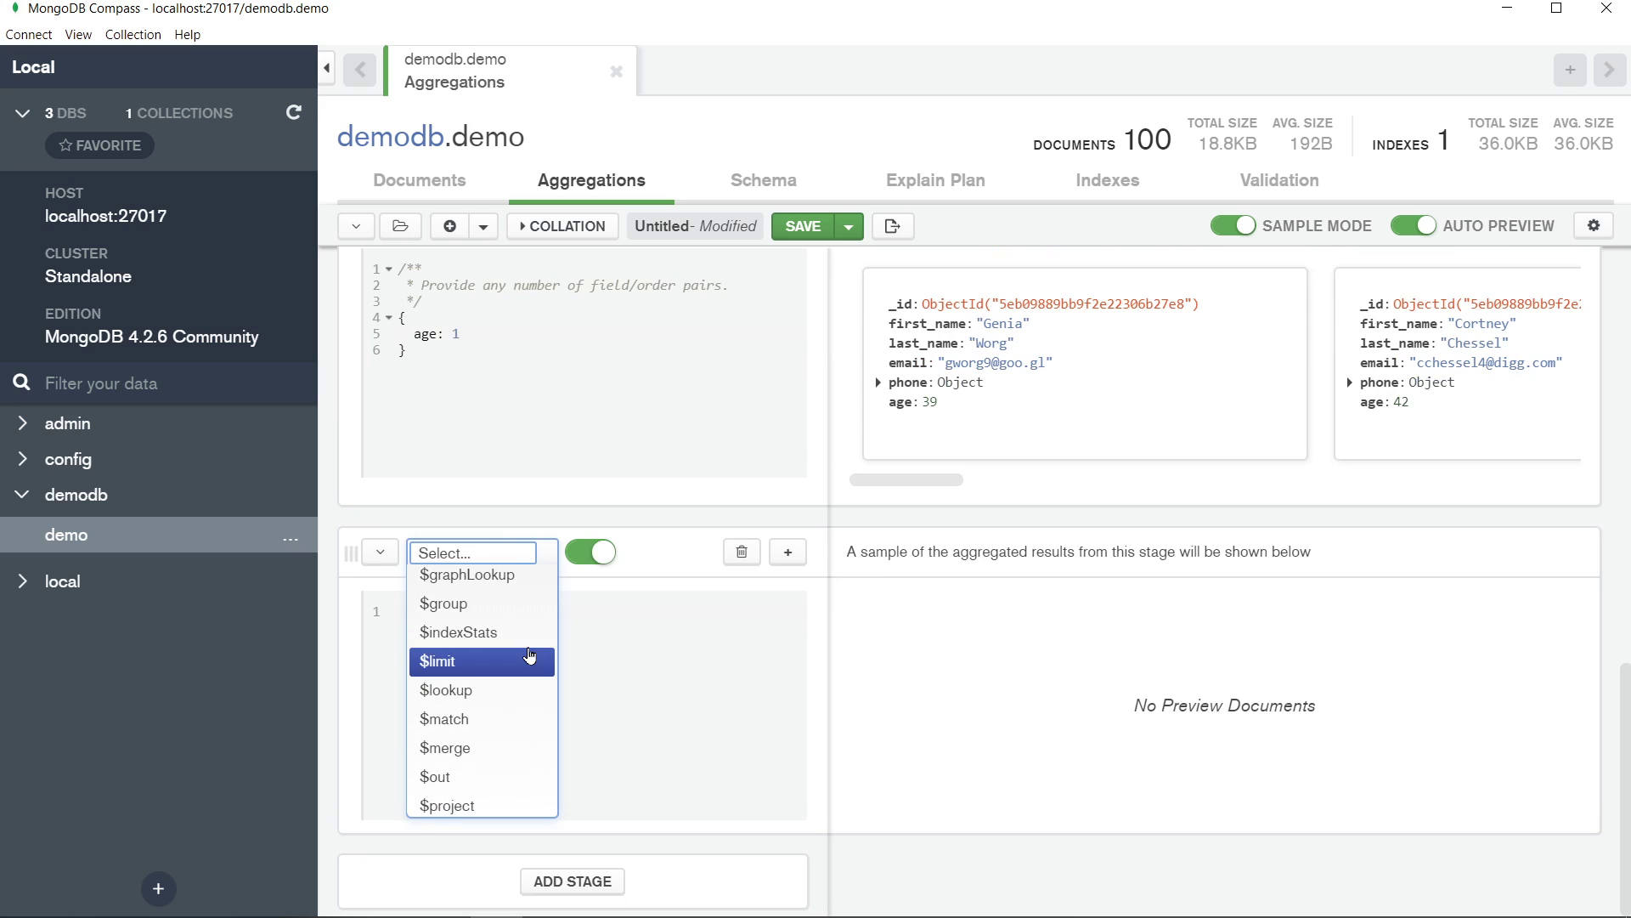
scroll(529, 656, down, 2)
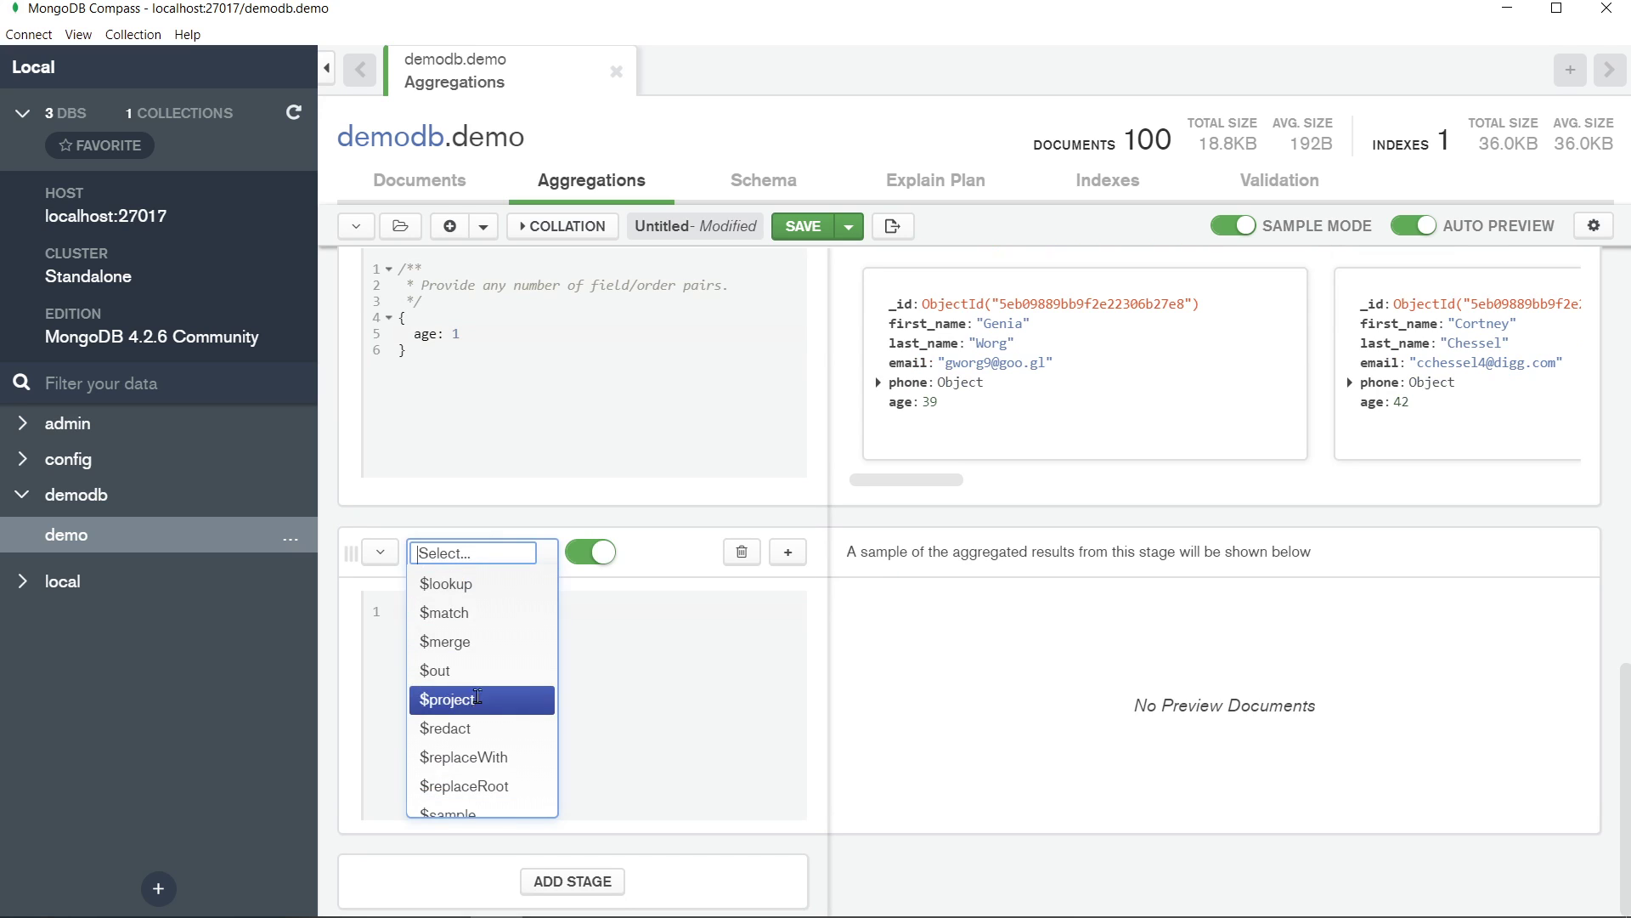
click(479, 695)
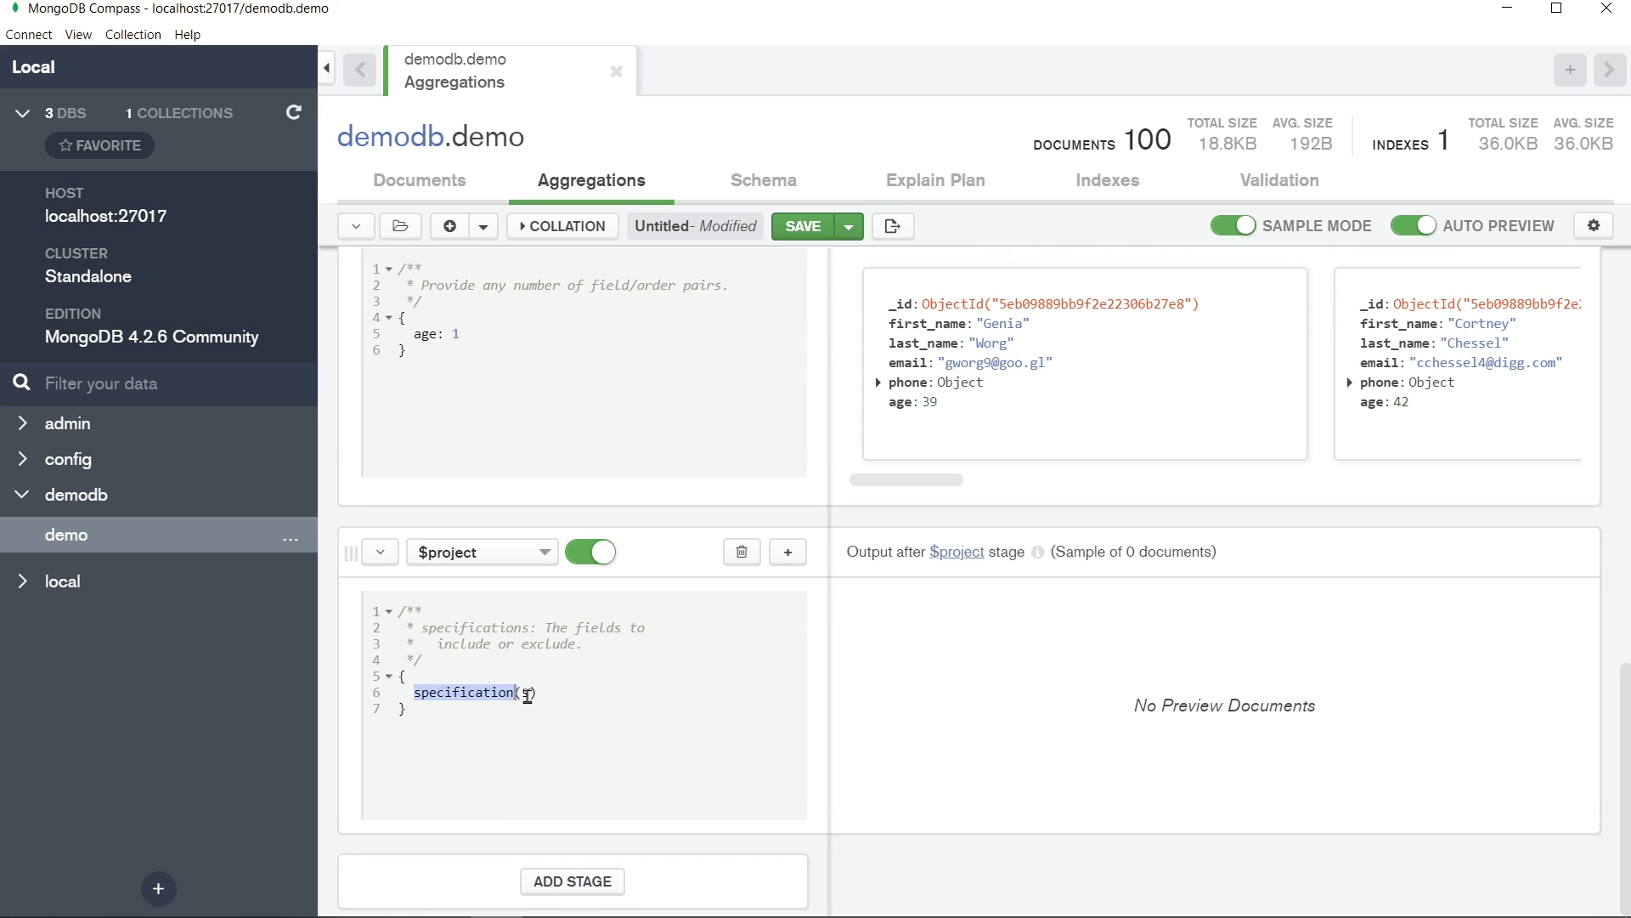
Replace the $project stage's placeholder specification with first_name:1, last_name:1, _id:0
drag(537, 693, 414, 693)
text(first_name:1, )
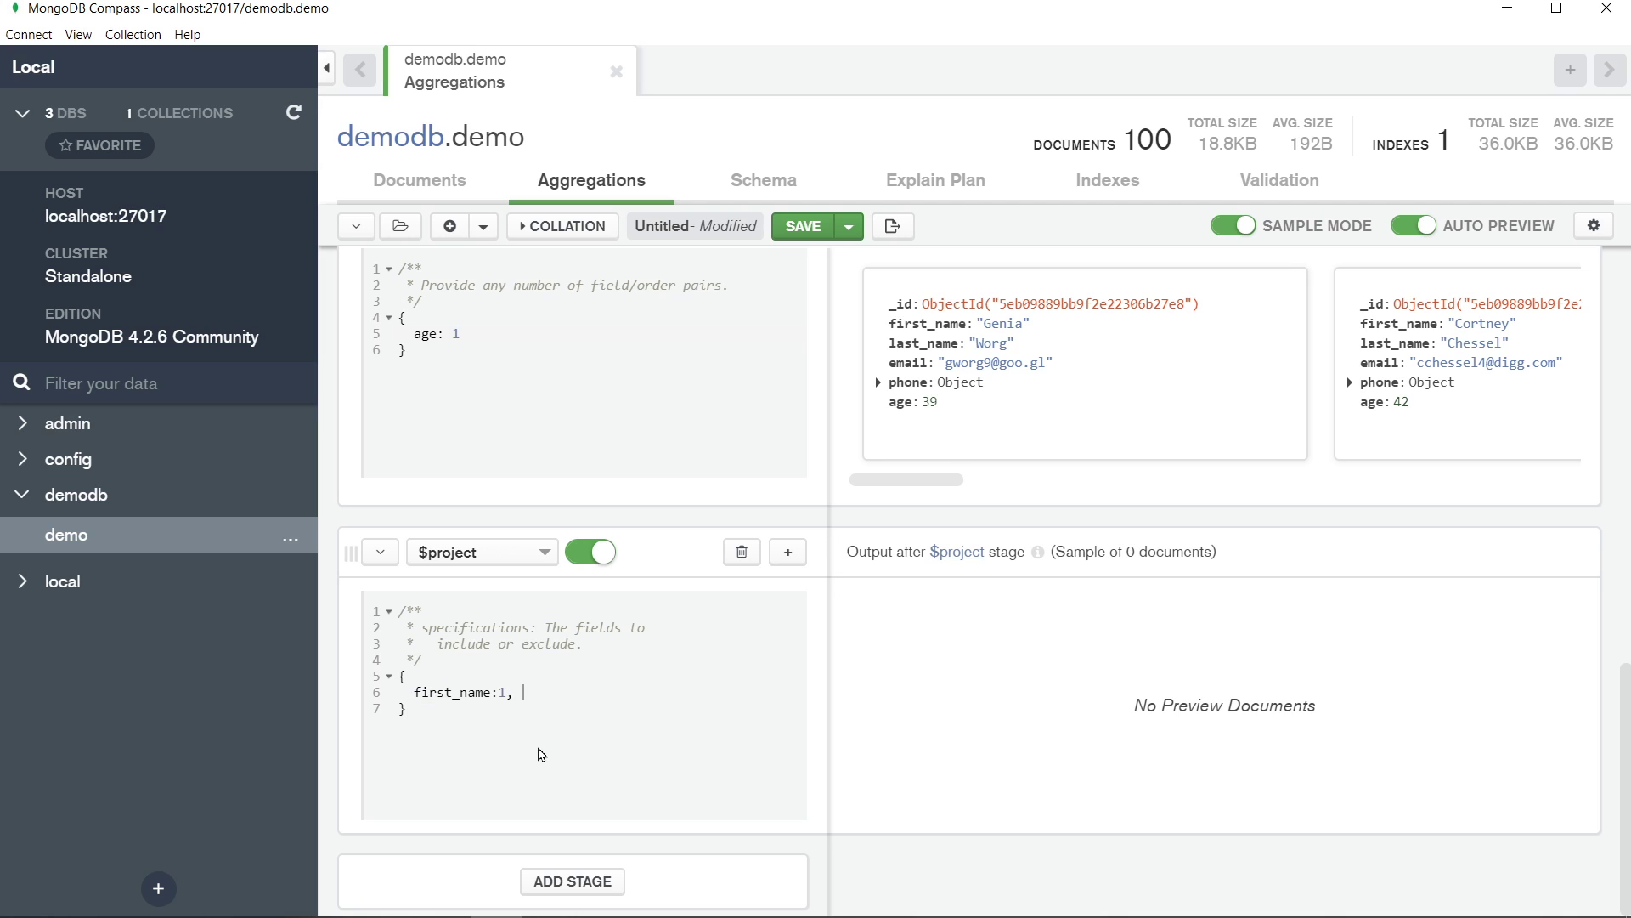
text(last)
key(Return)
text(:1,)
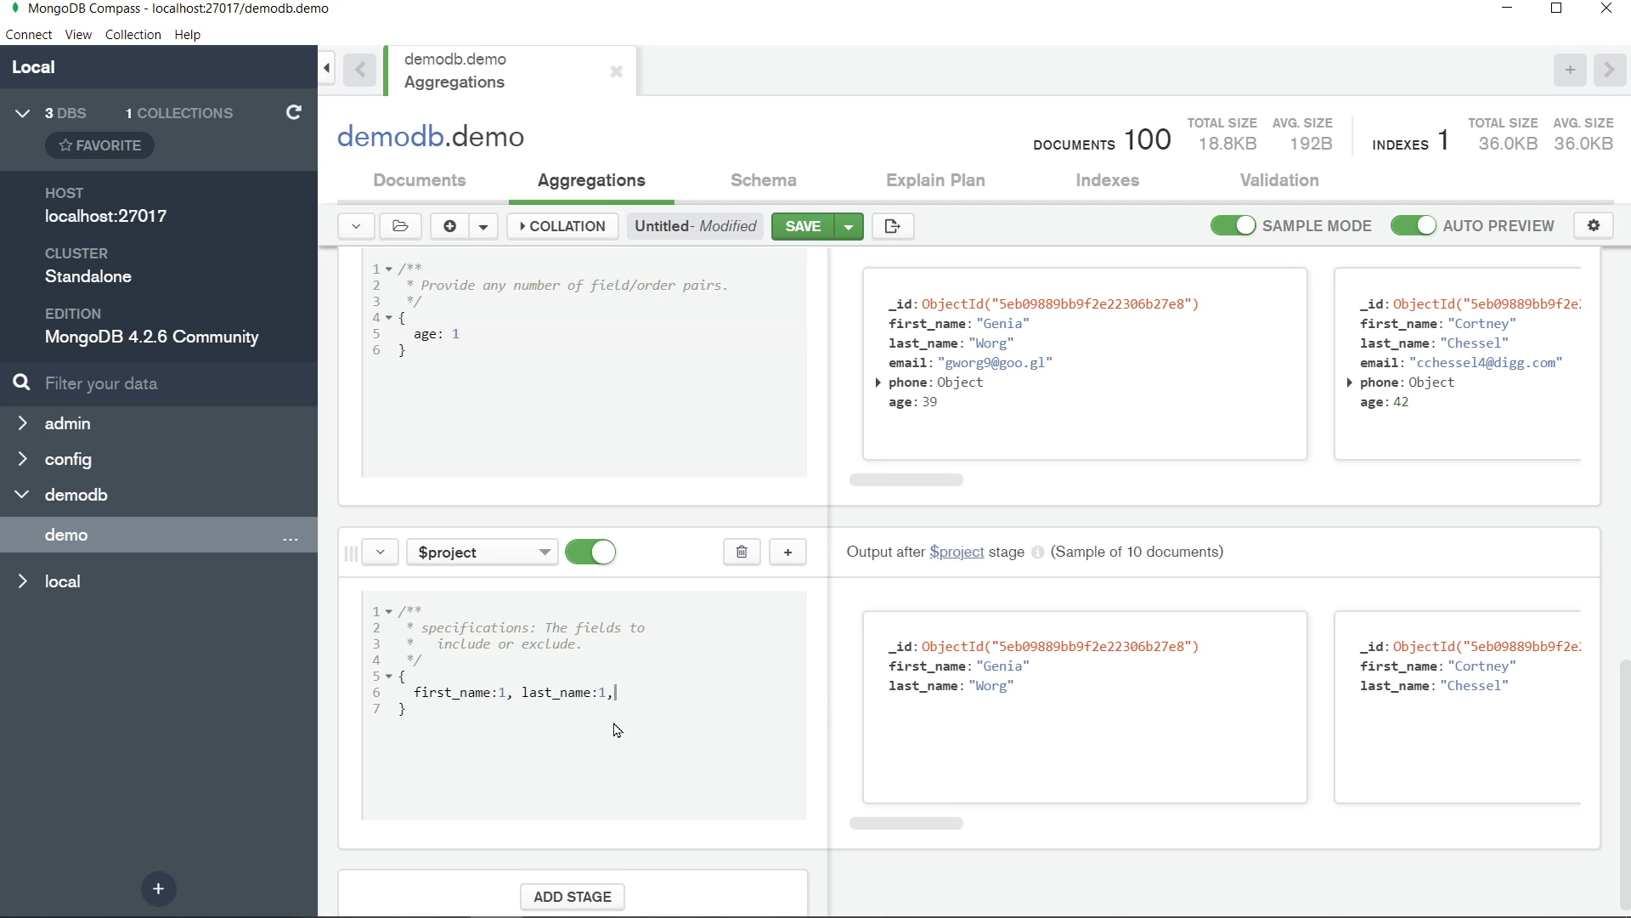
text(_id:0)
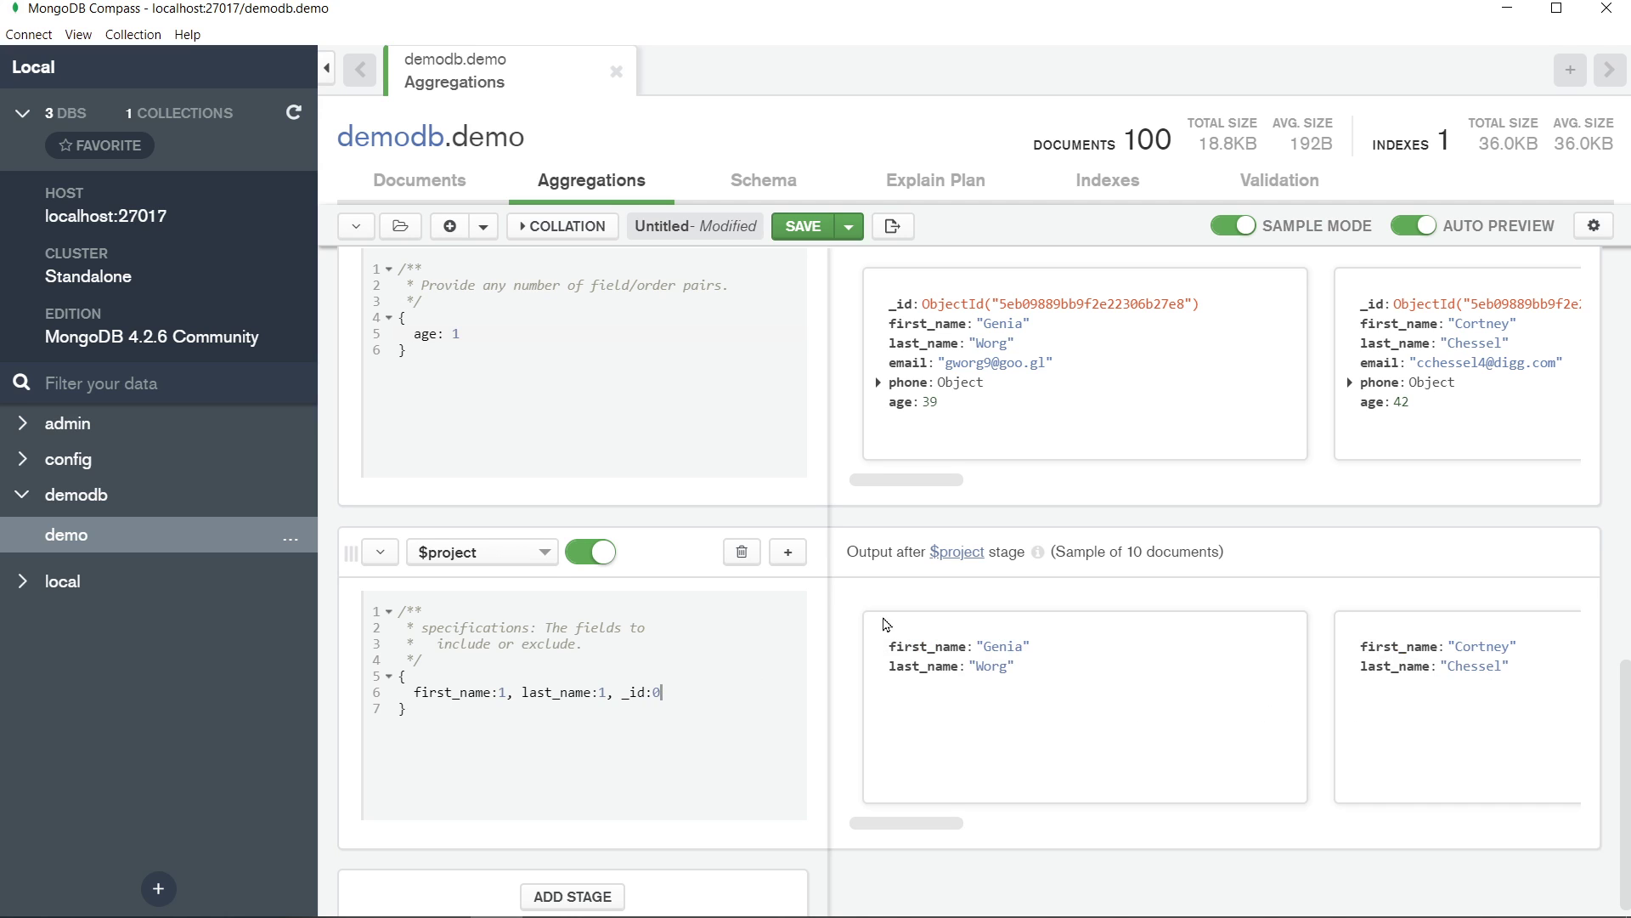
Open the pipeline's language export, choose Node as the target language, and look through the generated code
scroll(888, 624, down, 1)
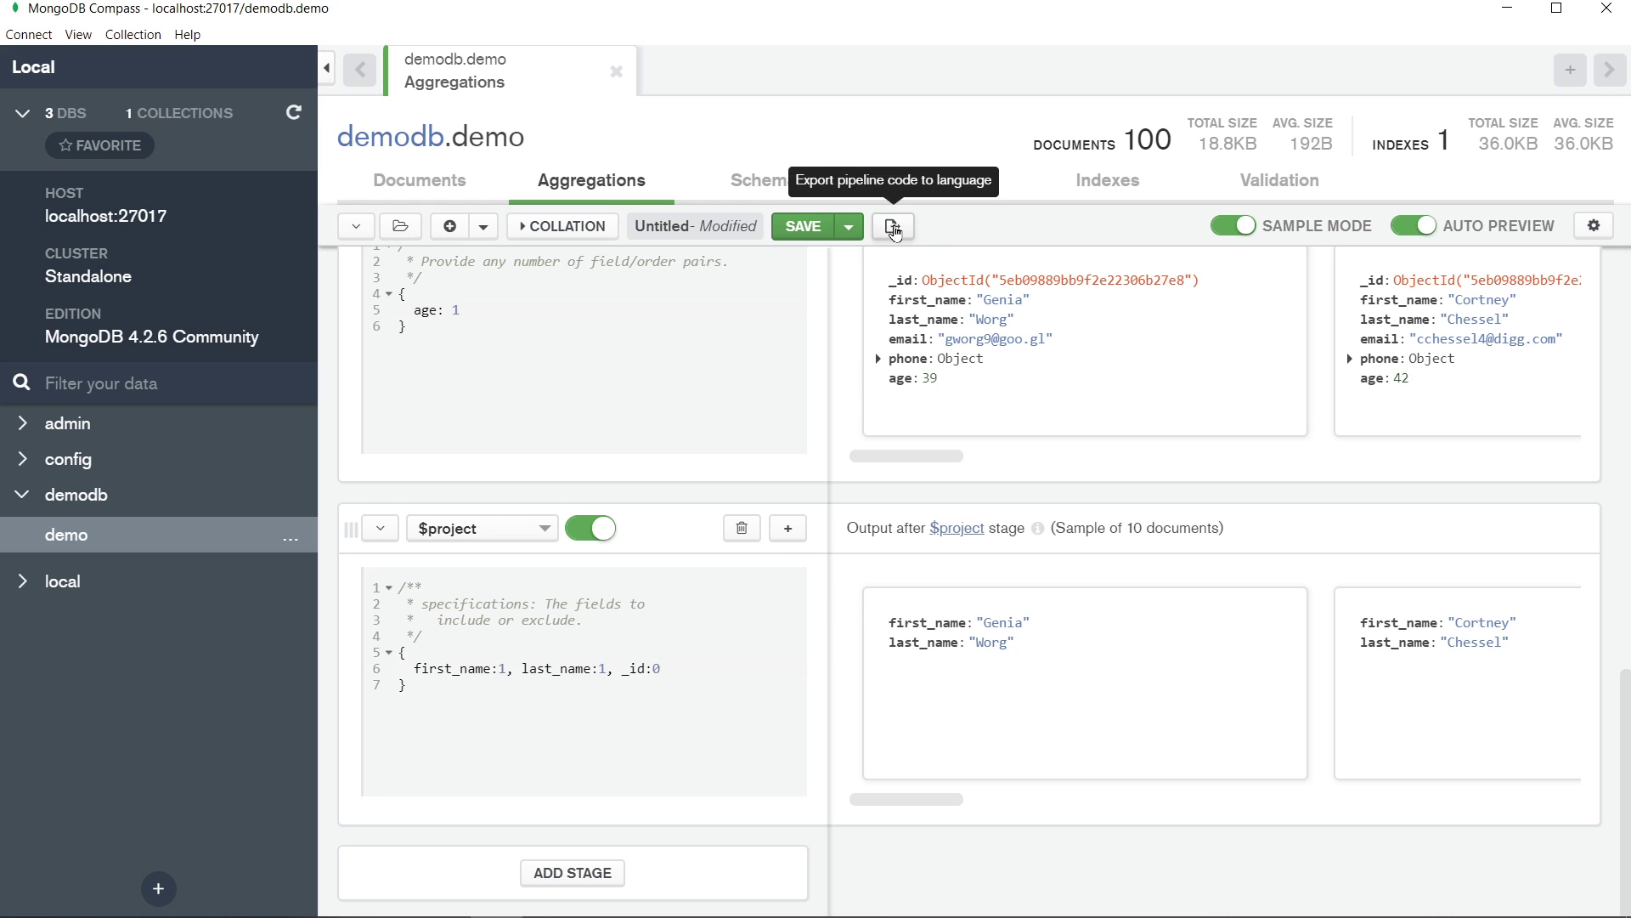
click(893, 228)
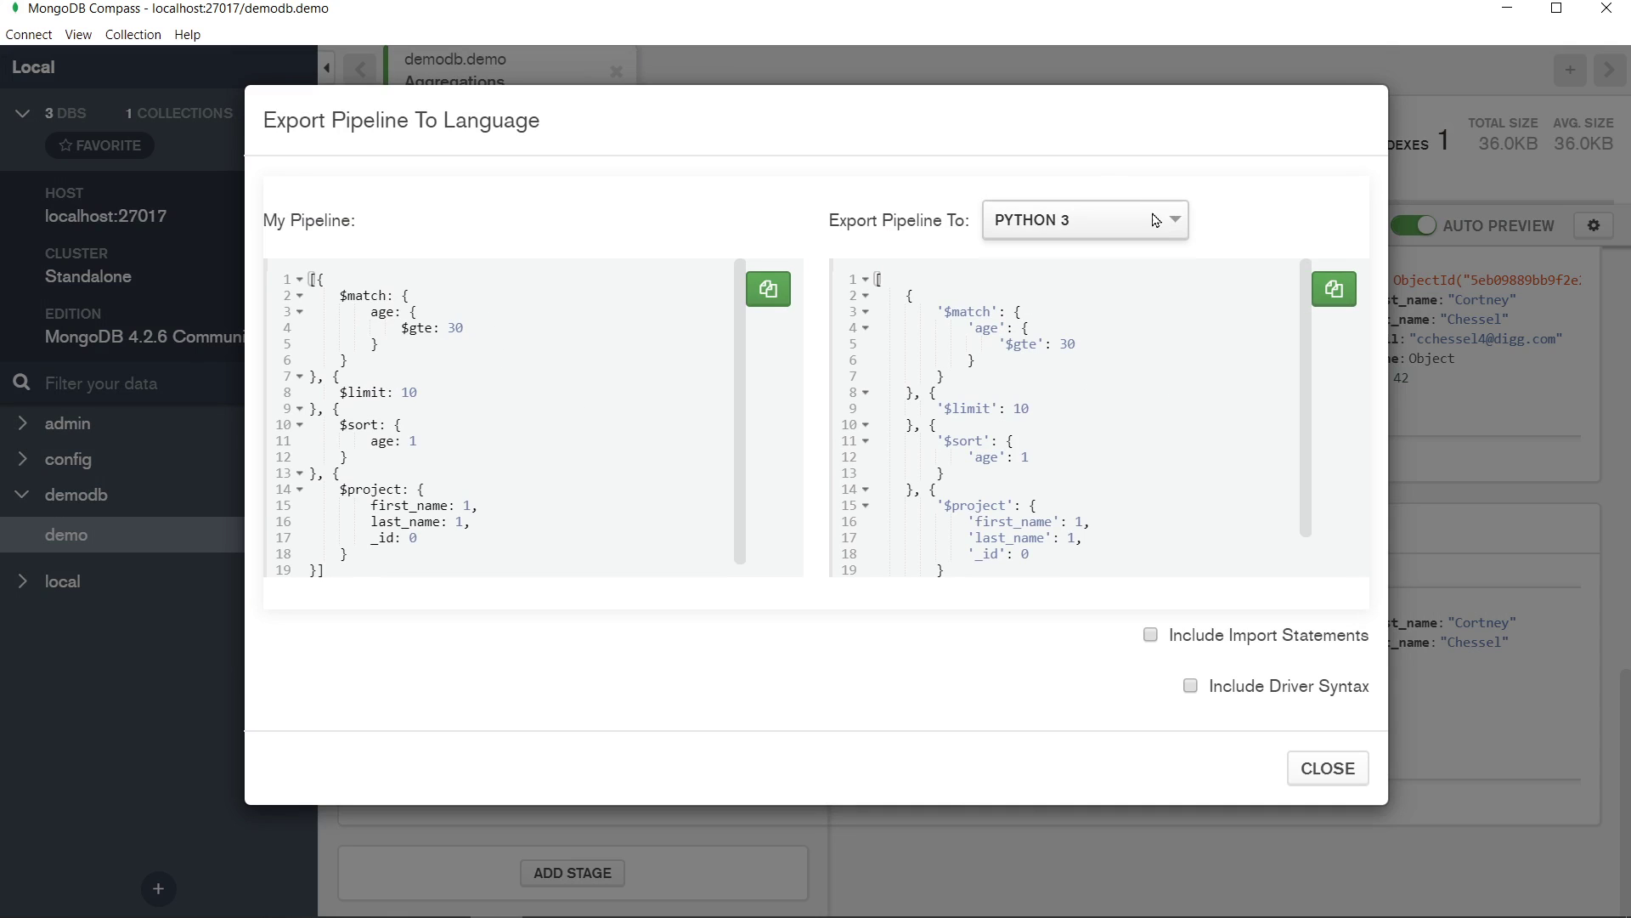
click(1177, 230)
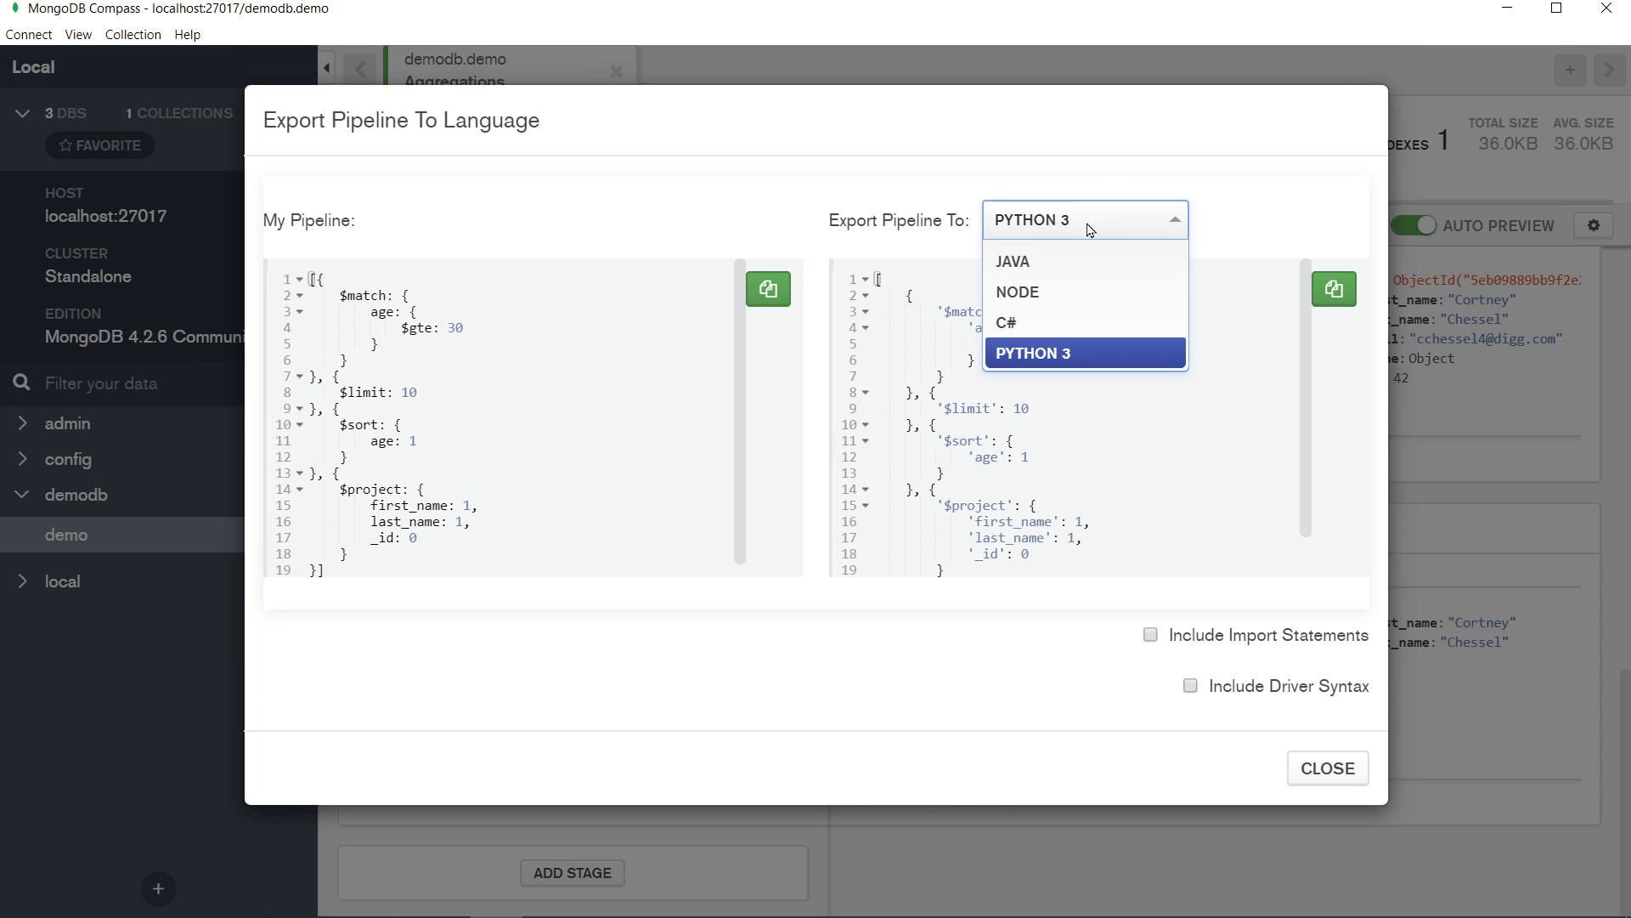
click(1037, 288)
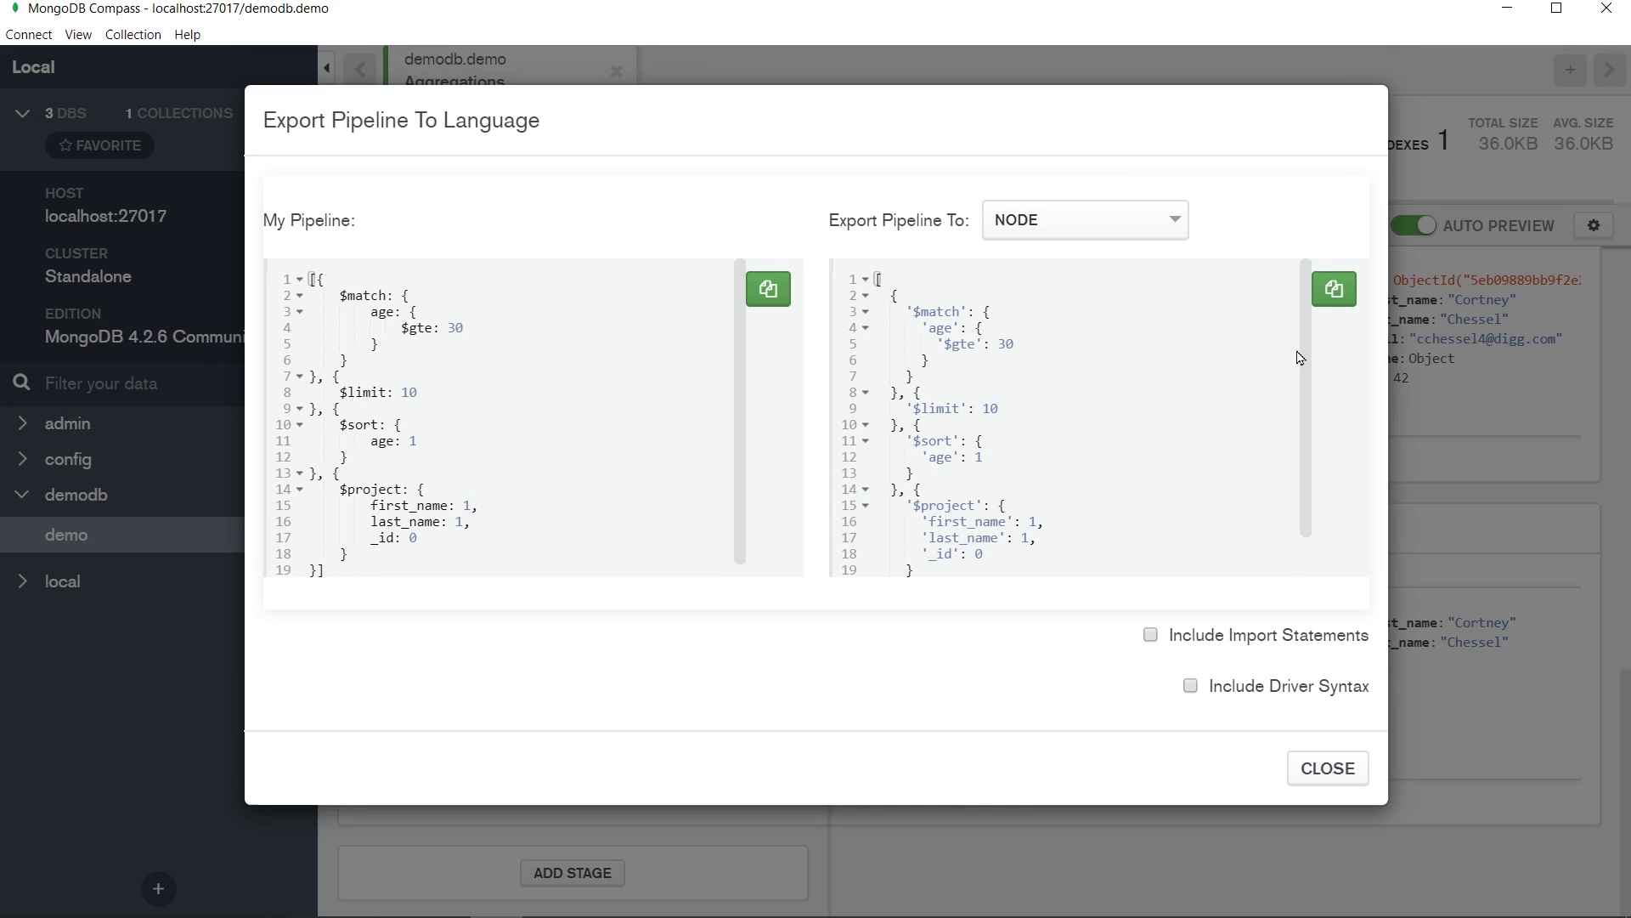
scroll(1307, 400, down, 2)
scroll(1310, 436, up, 2)
Include import statements and driver syntax in the Node export, review the full code, and close the export
click(1151, 635)
click(1193, 687)
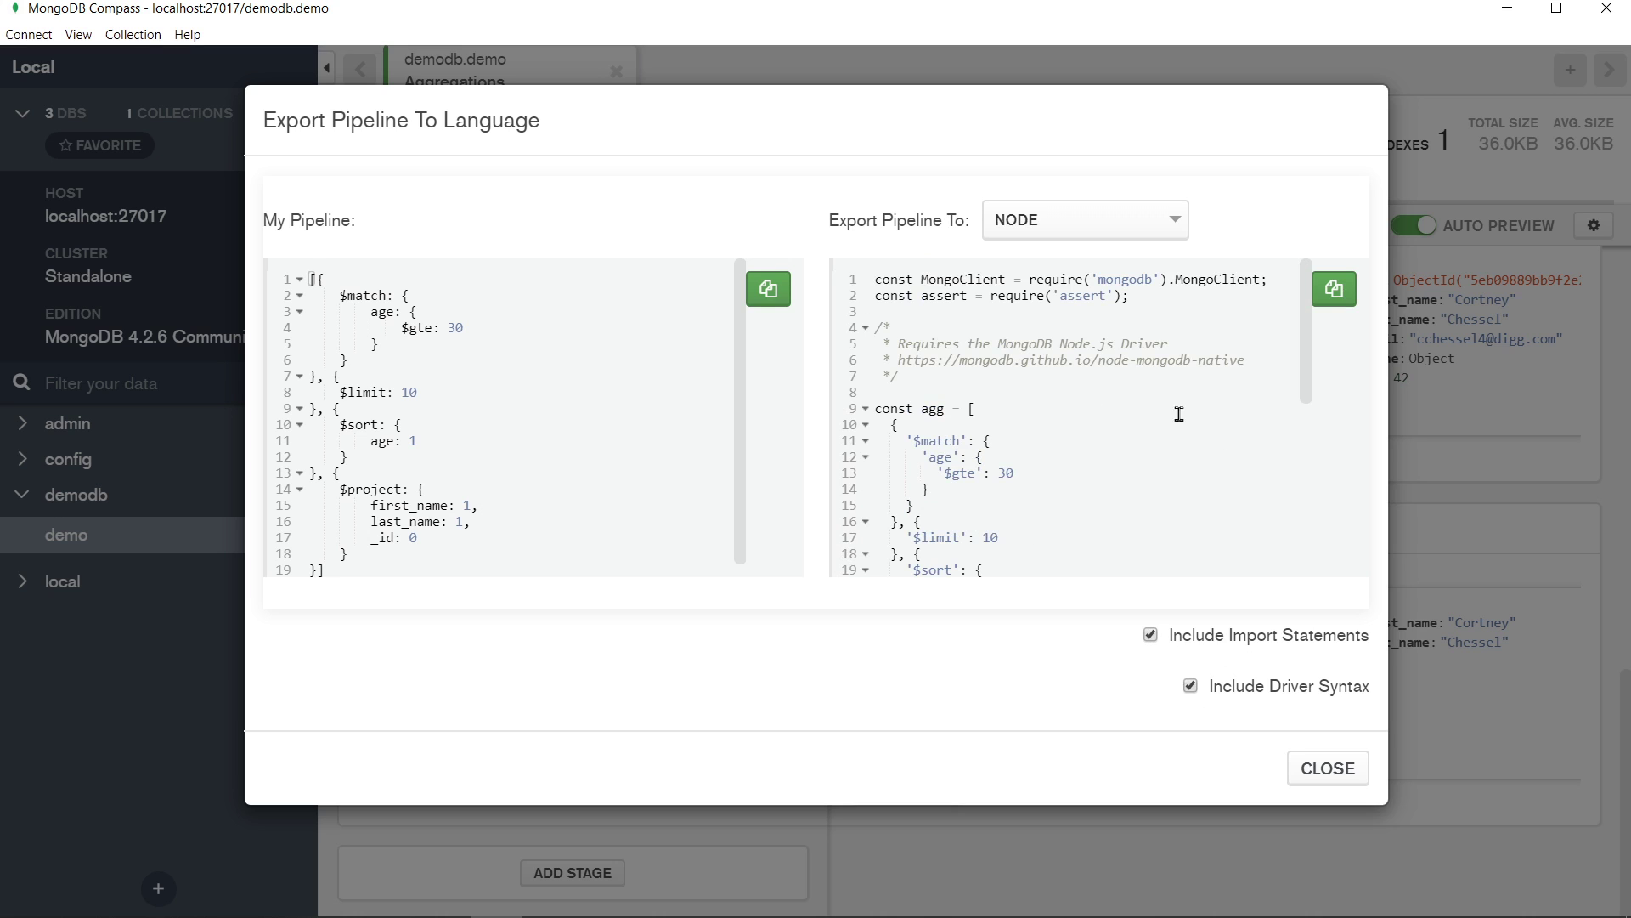
drag(1304, 340, 1289, 517)
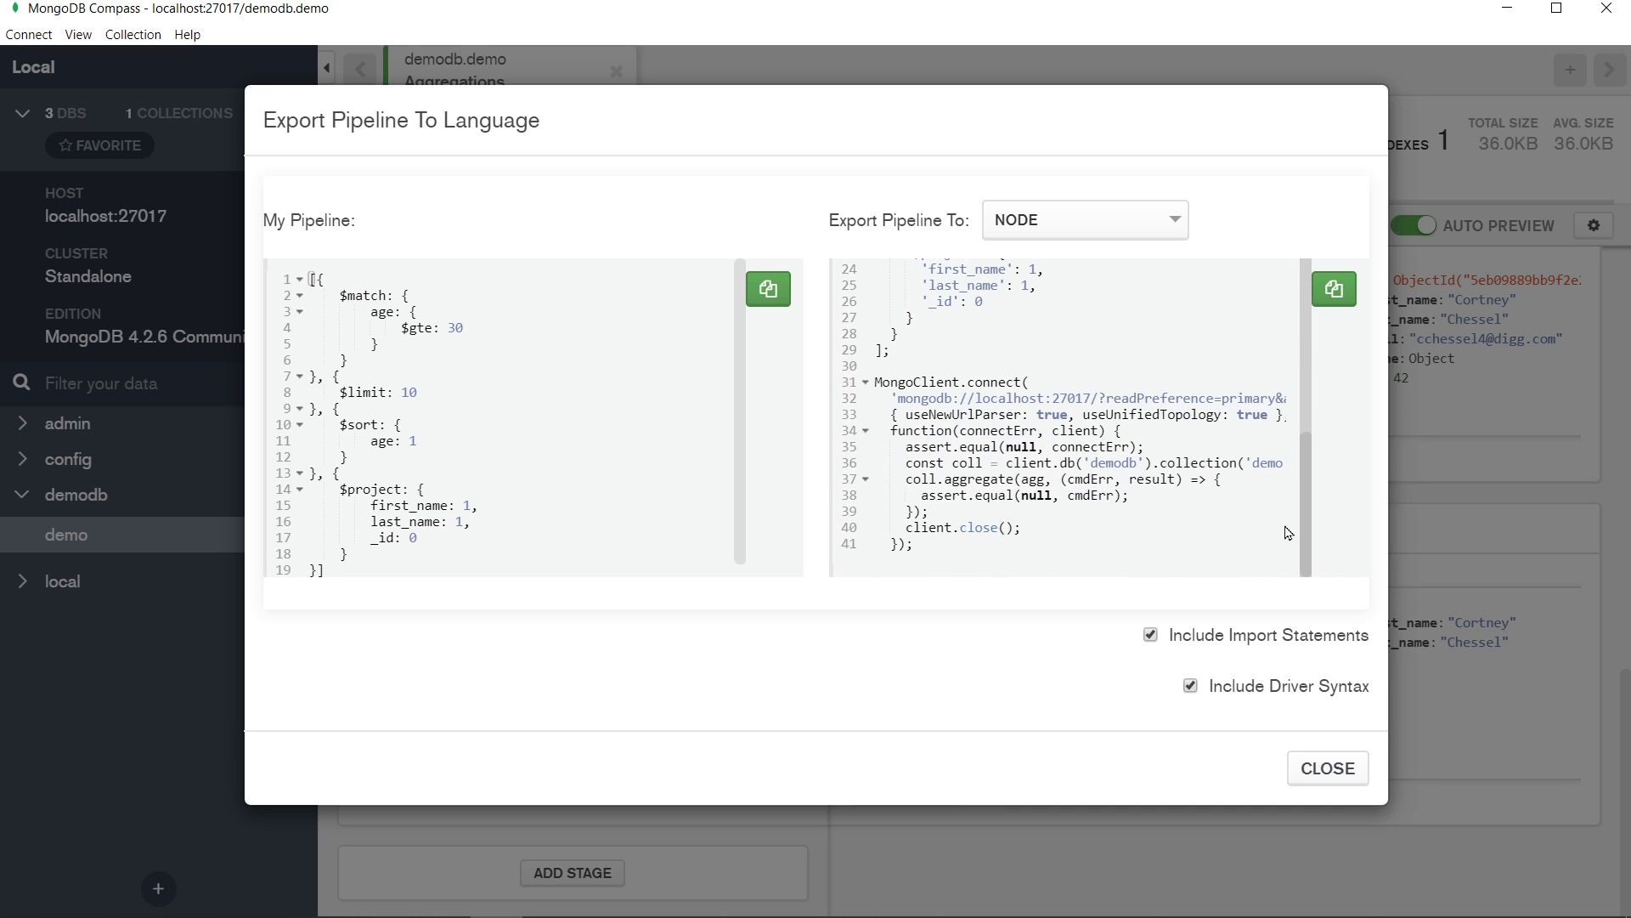
scroll(1264, 376, up, 5)
click(1328, 767)
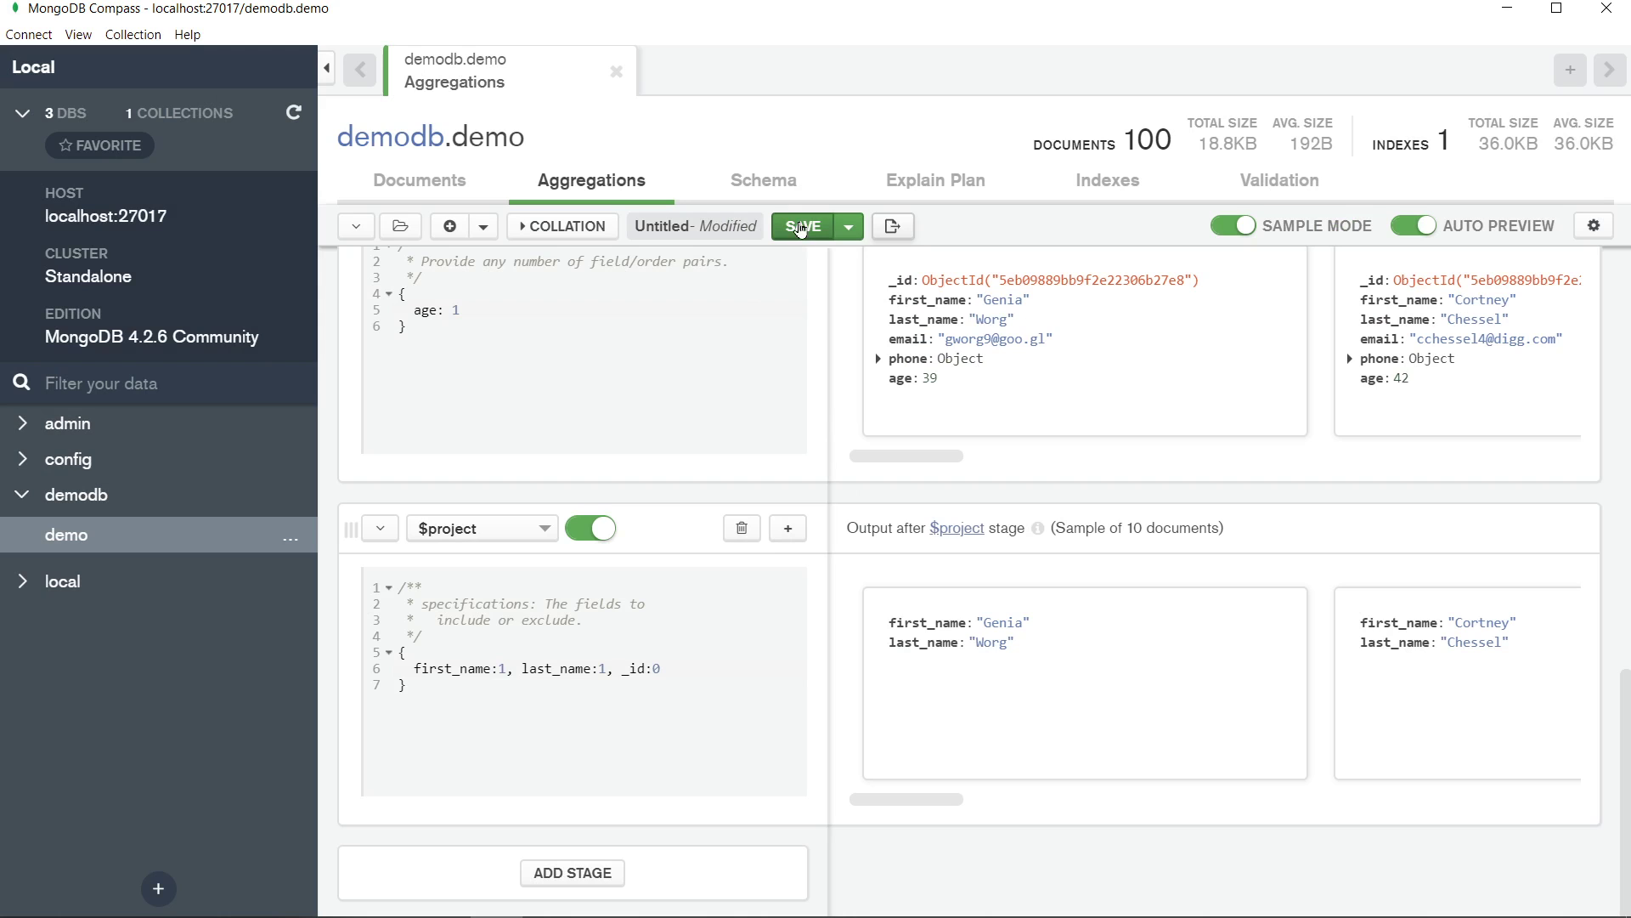
Save the aggregation pipeline under the name firstandlast
click(803, 226)
click(562, 247)
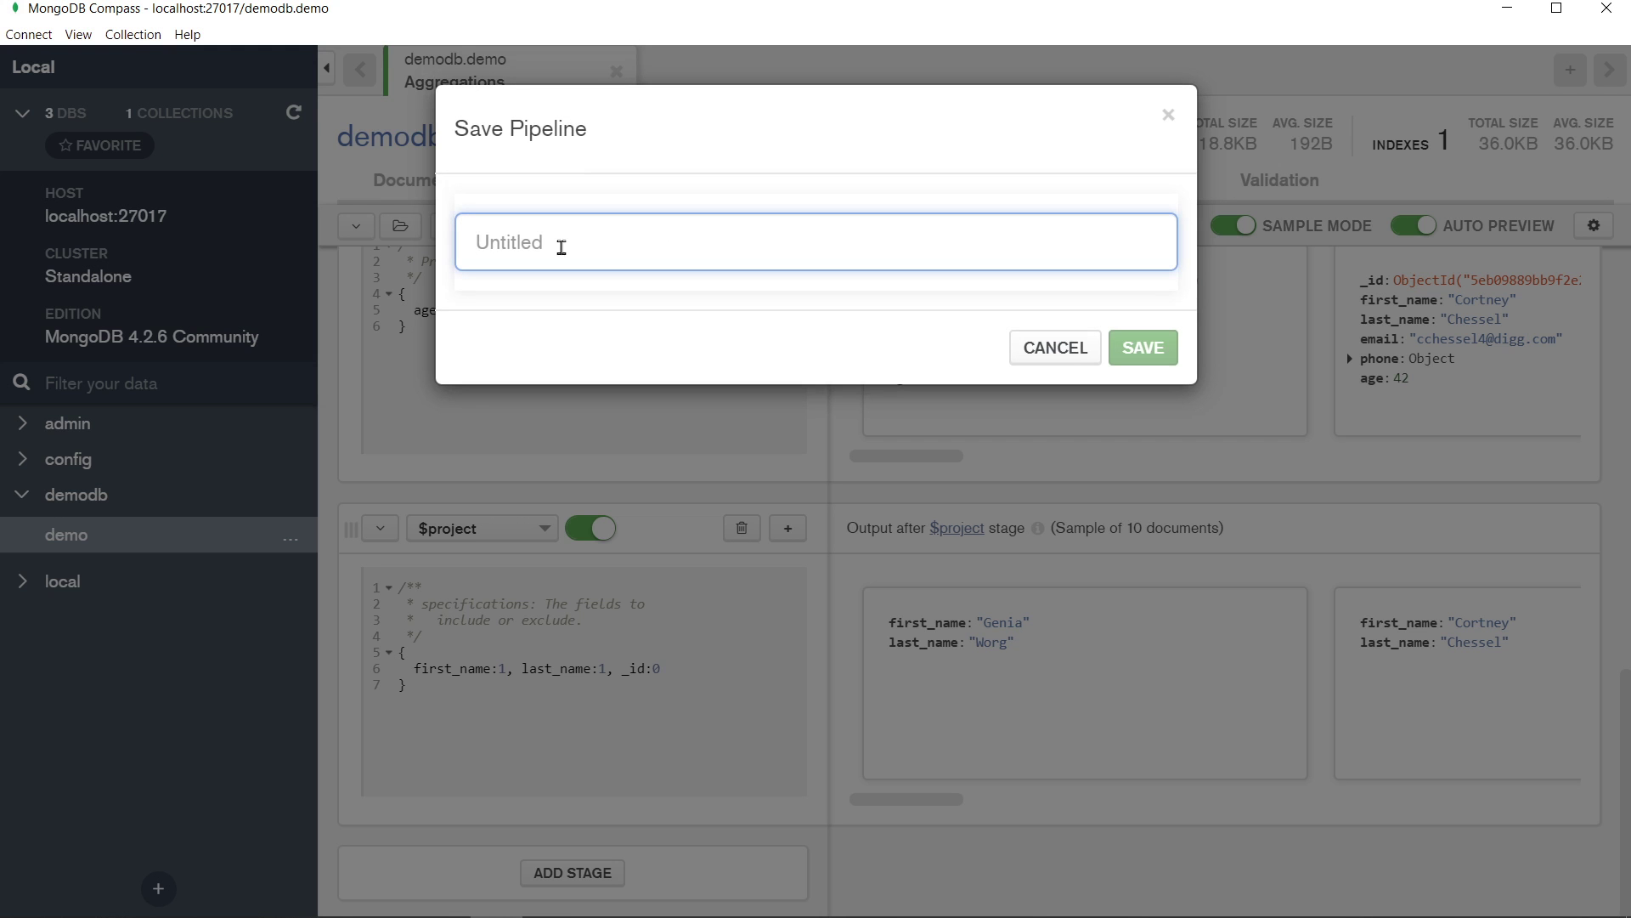
text(first)
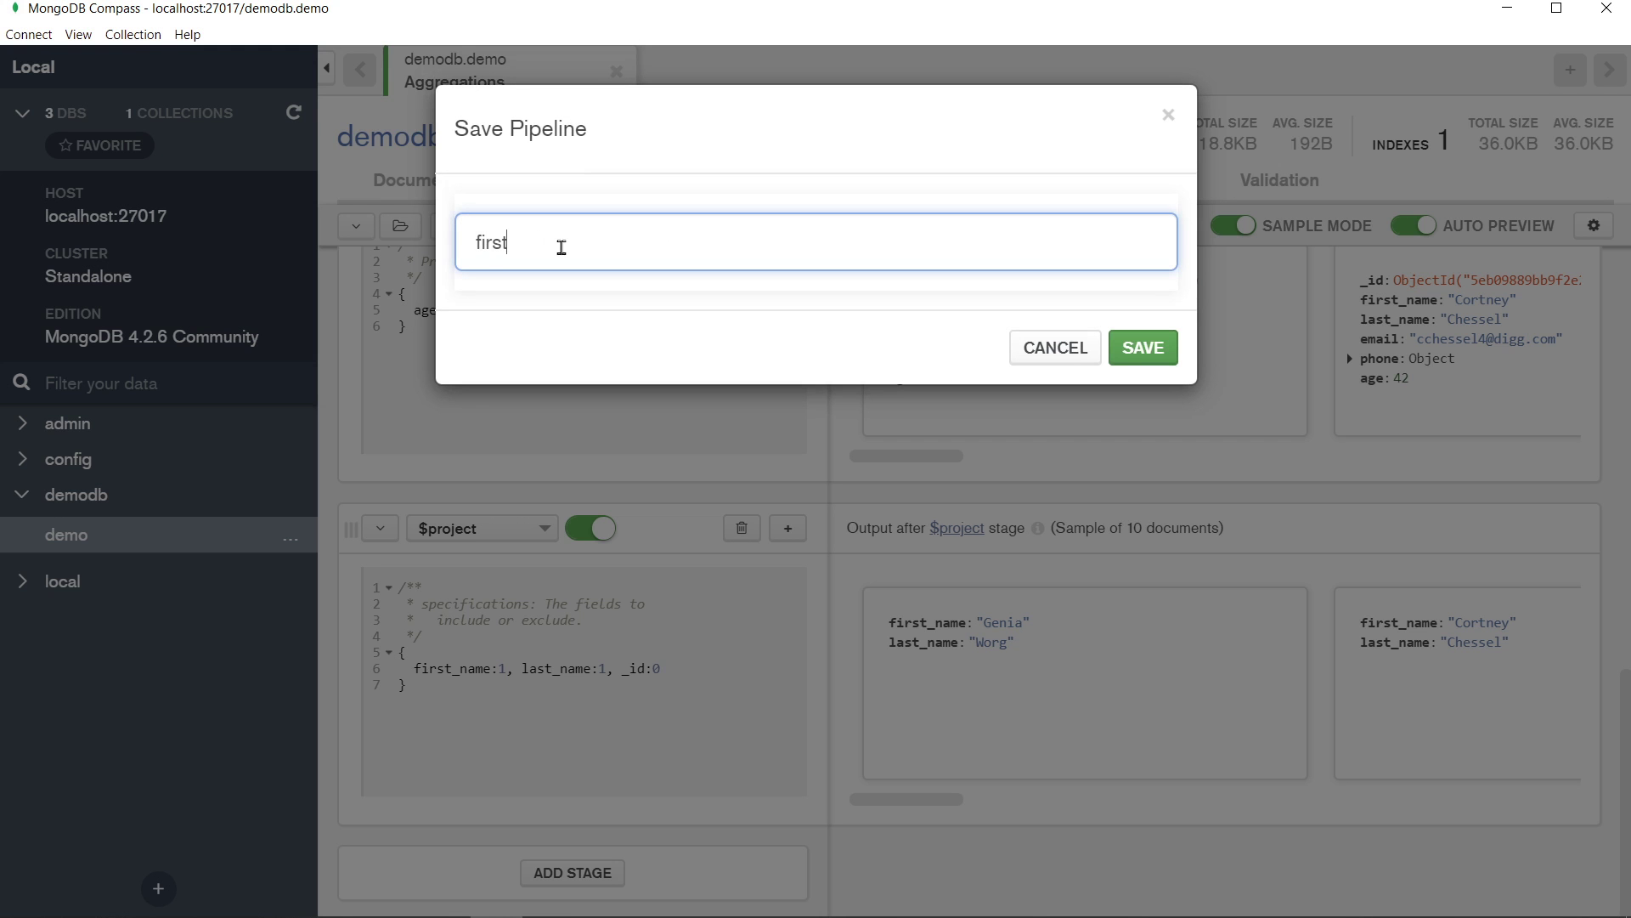
text(andlast)
click(1144, 347)
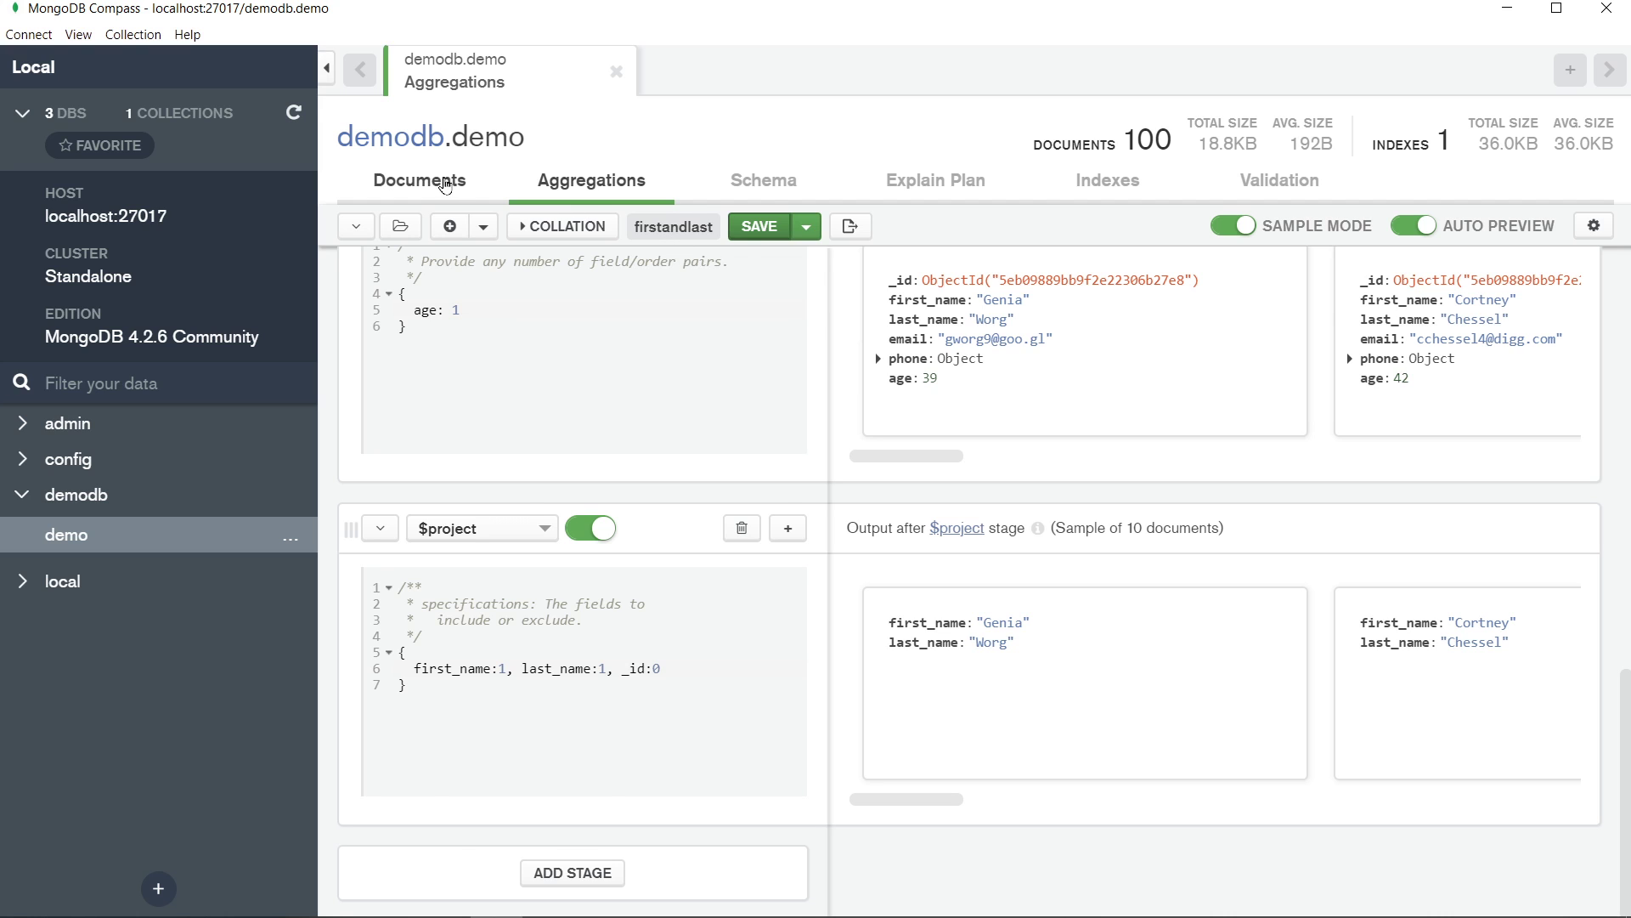
click(442, 182)
click(592, 187)
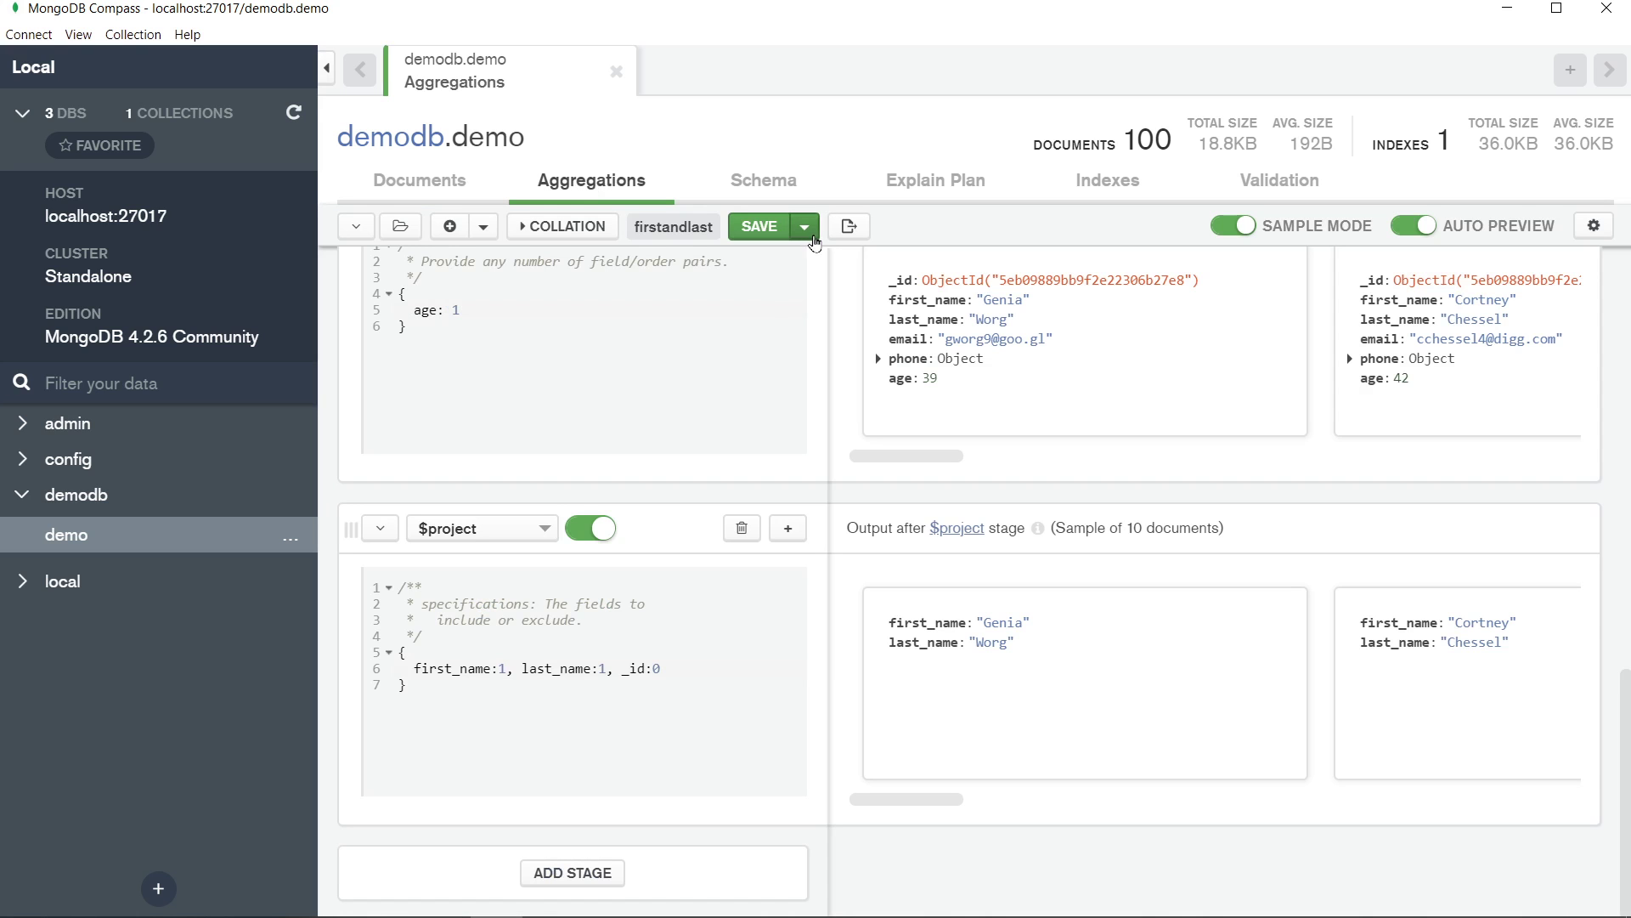
click(804, 226)
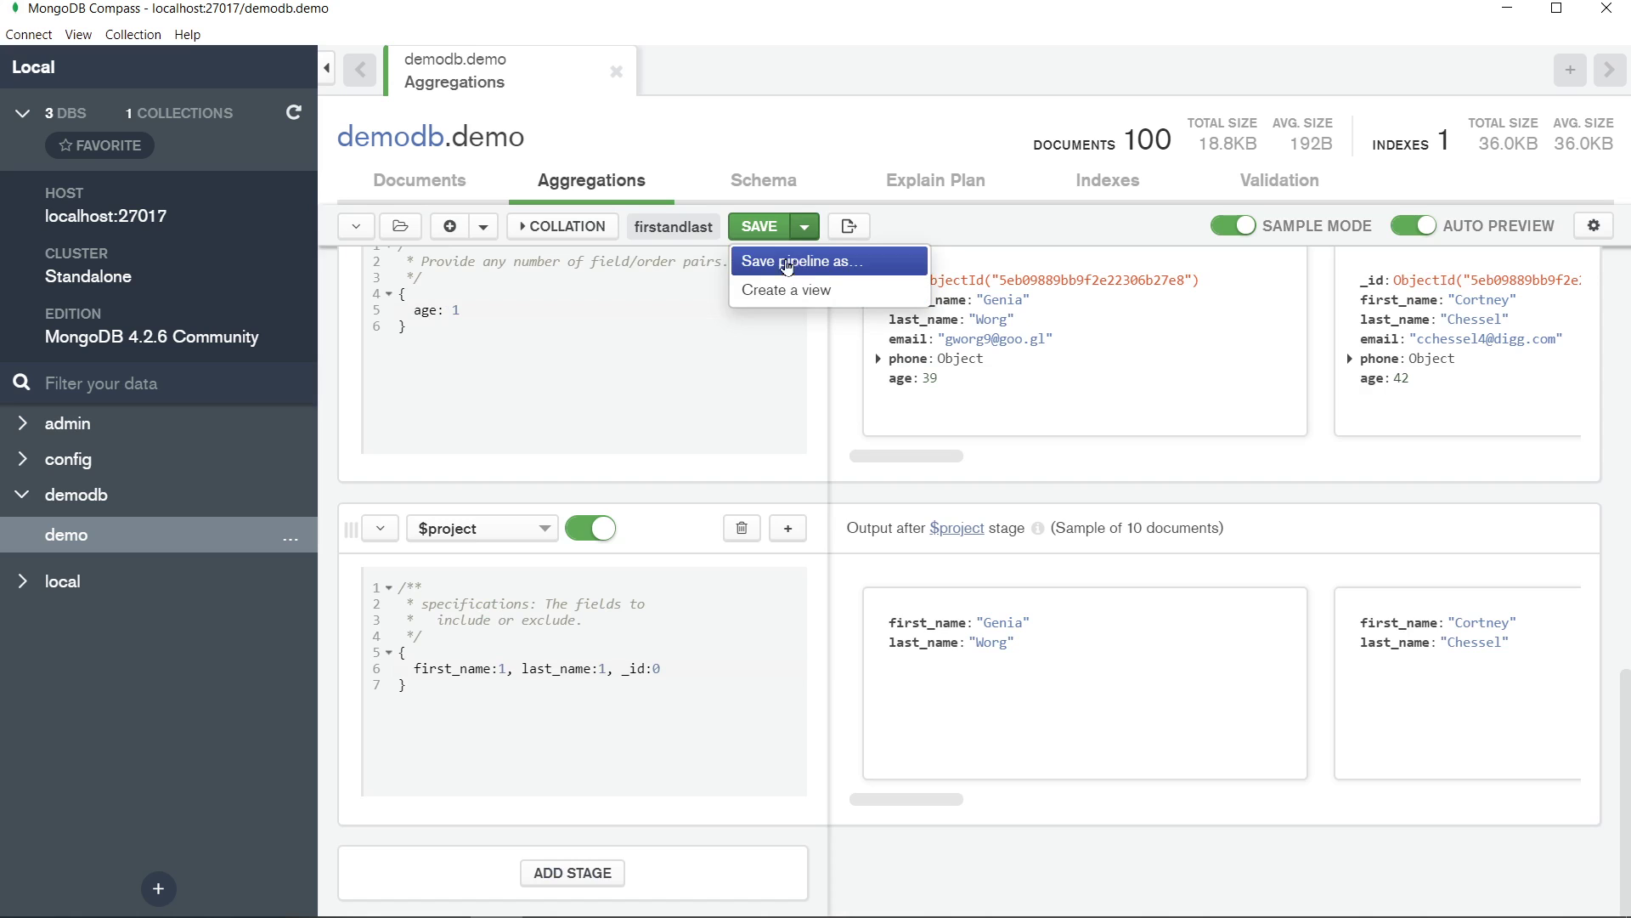
click(662, 223)
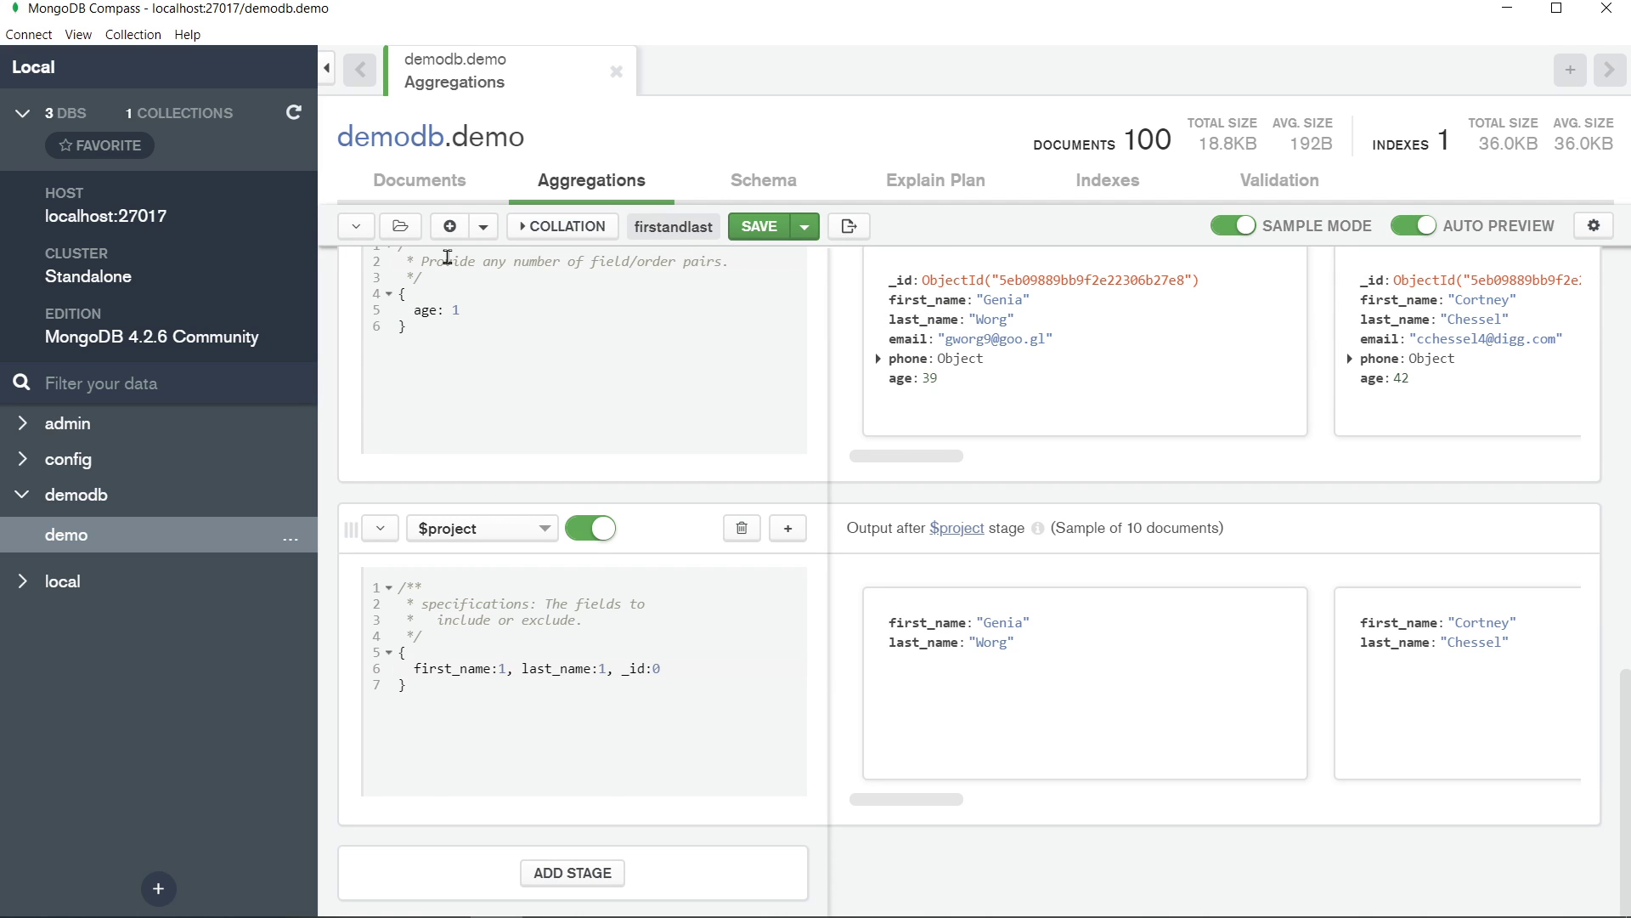
Return to the demo collection's documents and refresh the query results
click(419, 186)
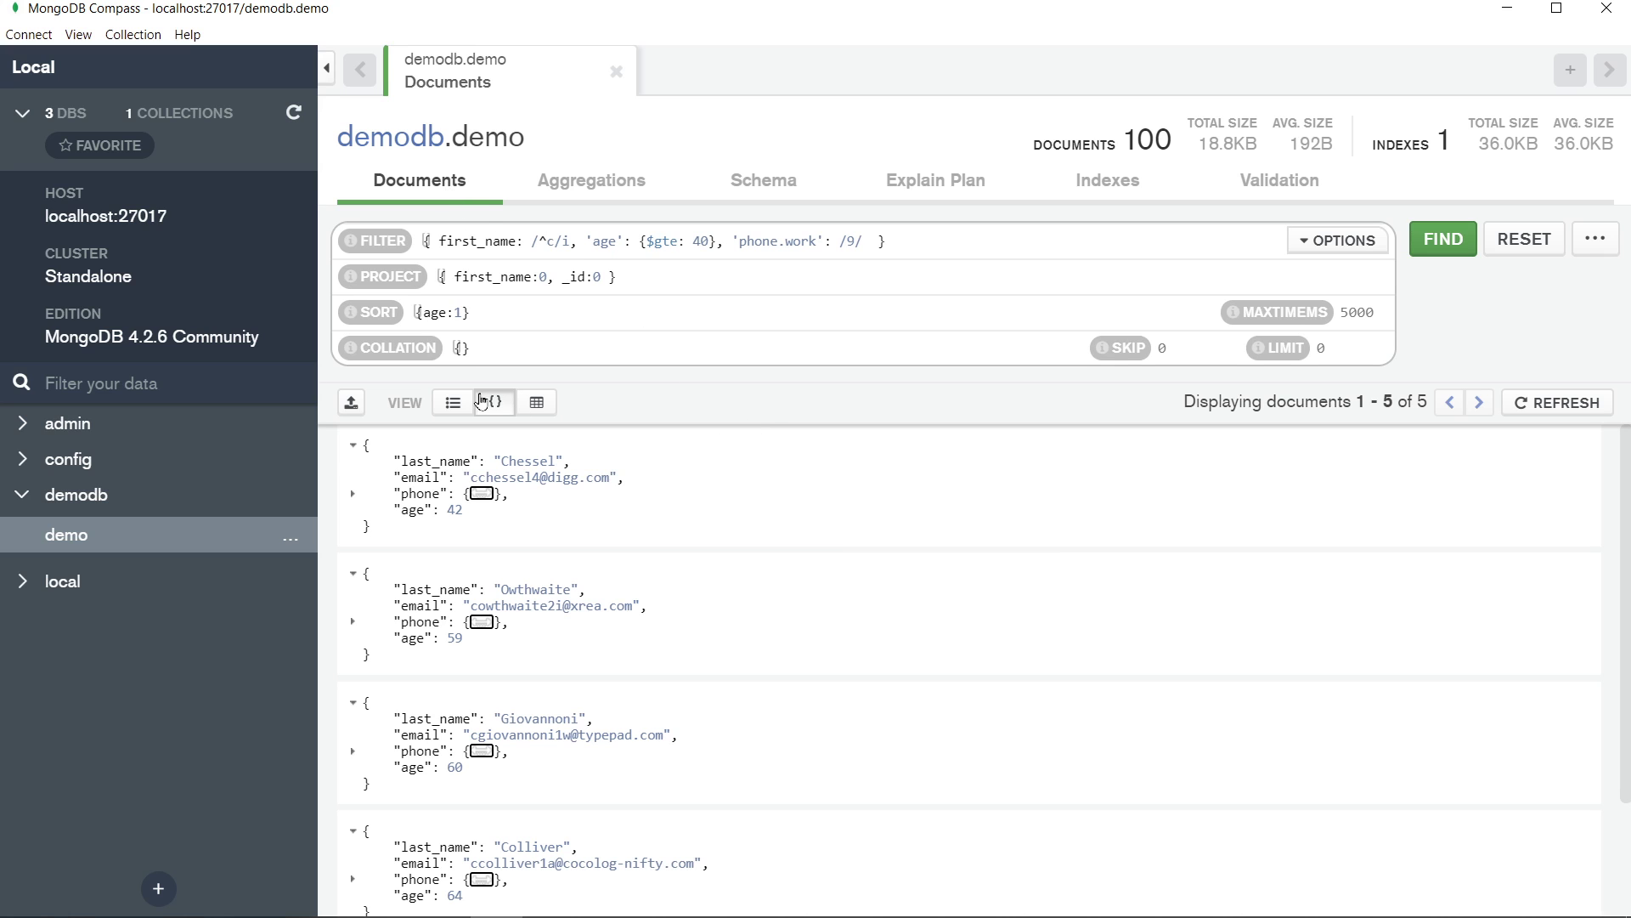
click(1542, 399)
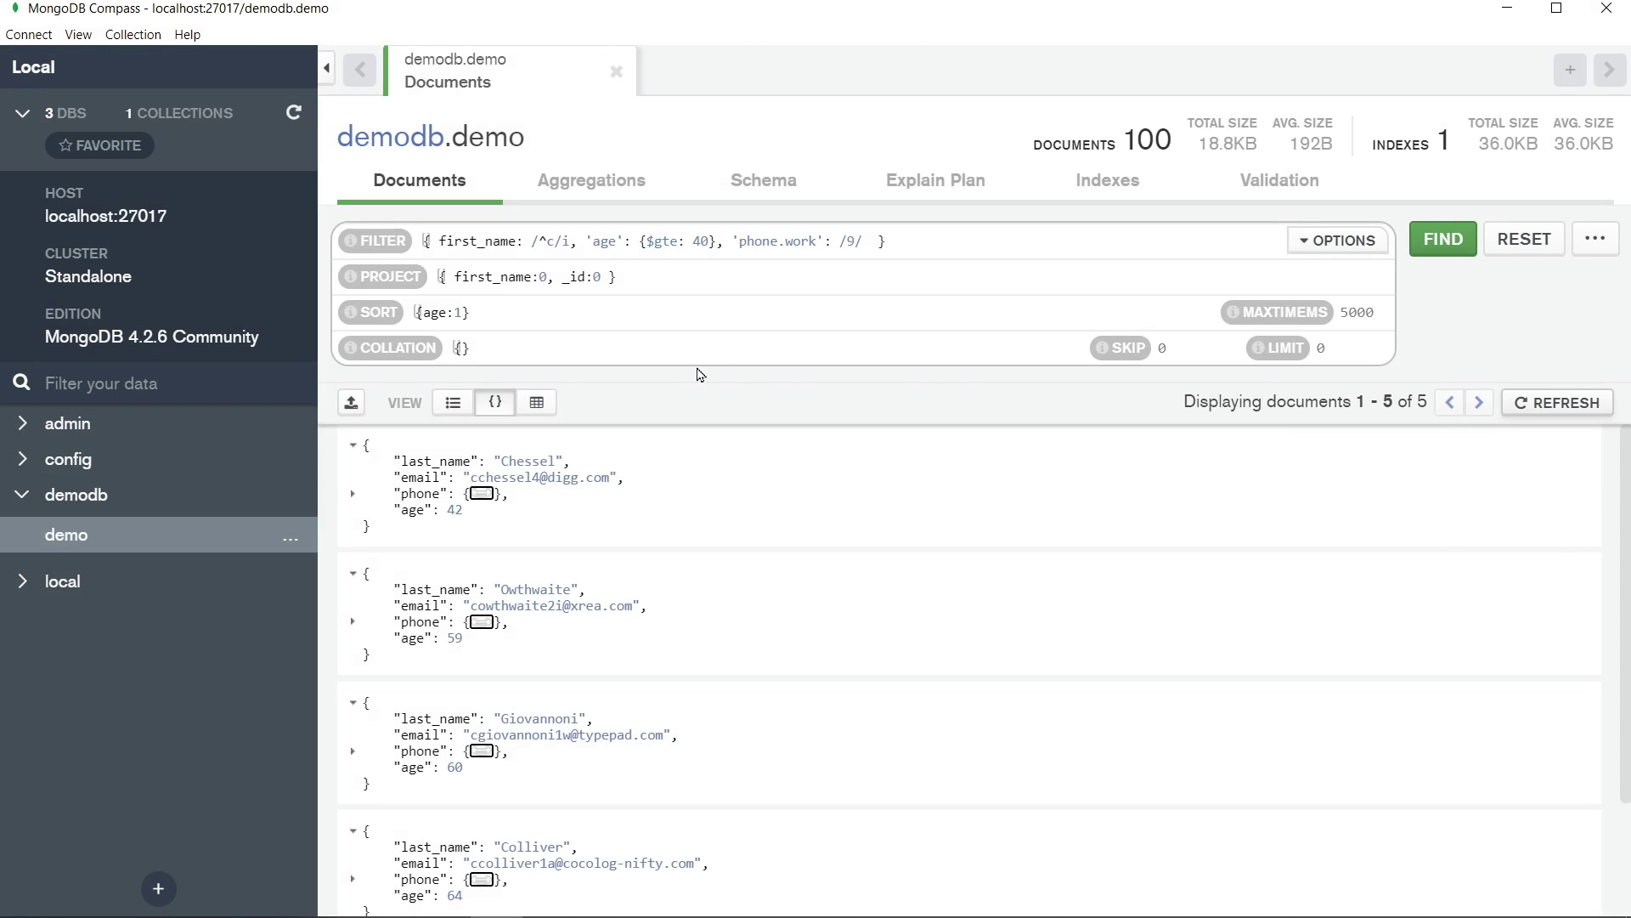
click(297, 542)
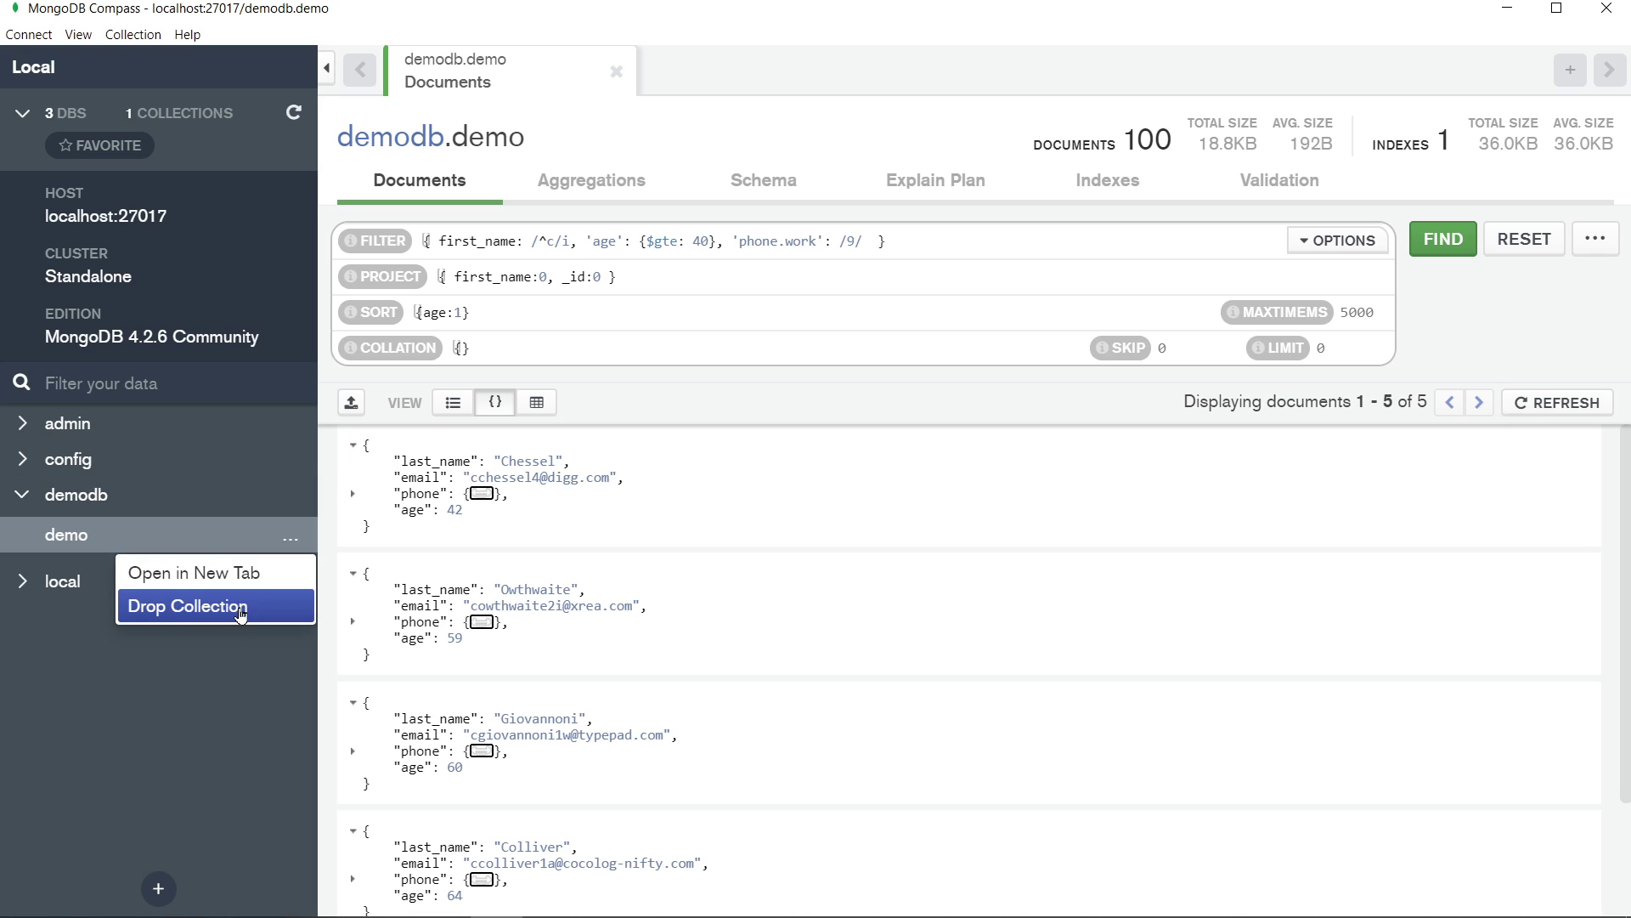
click(921, 412)
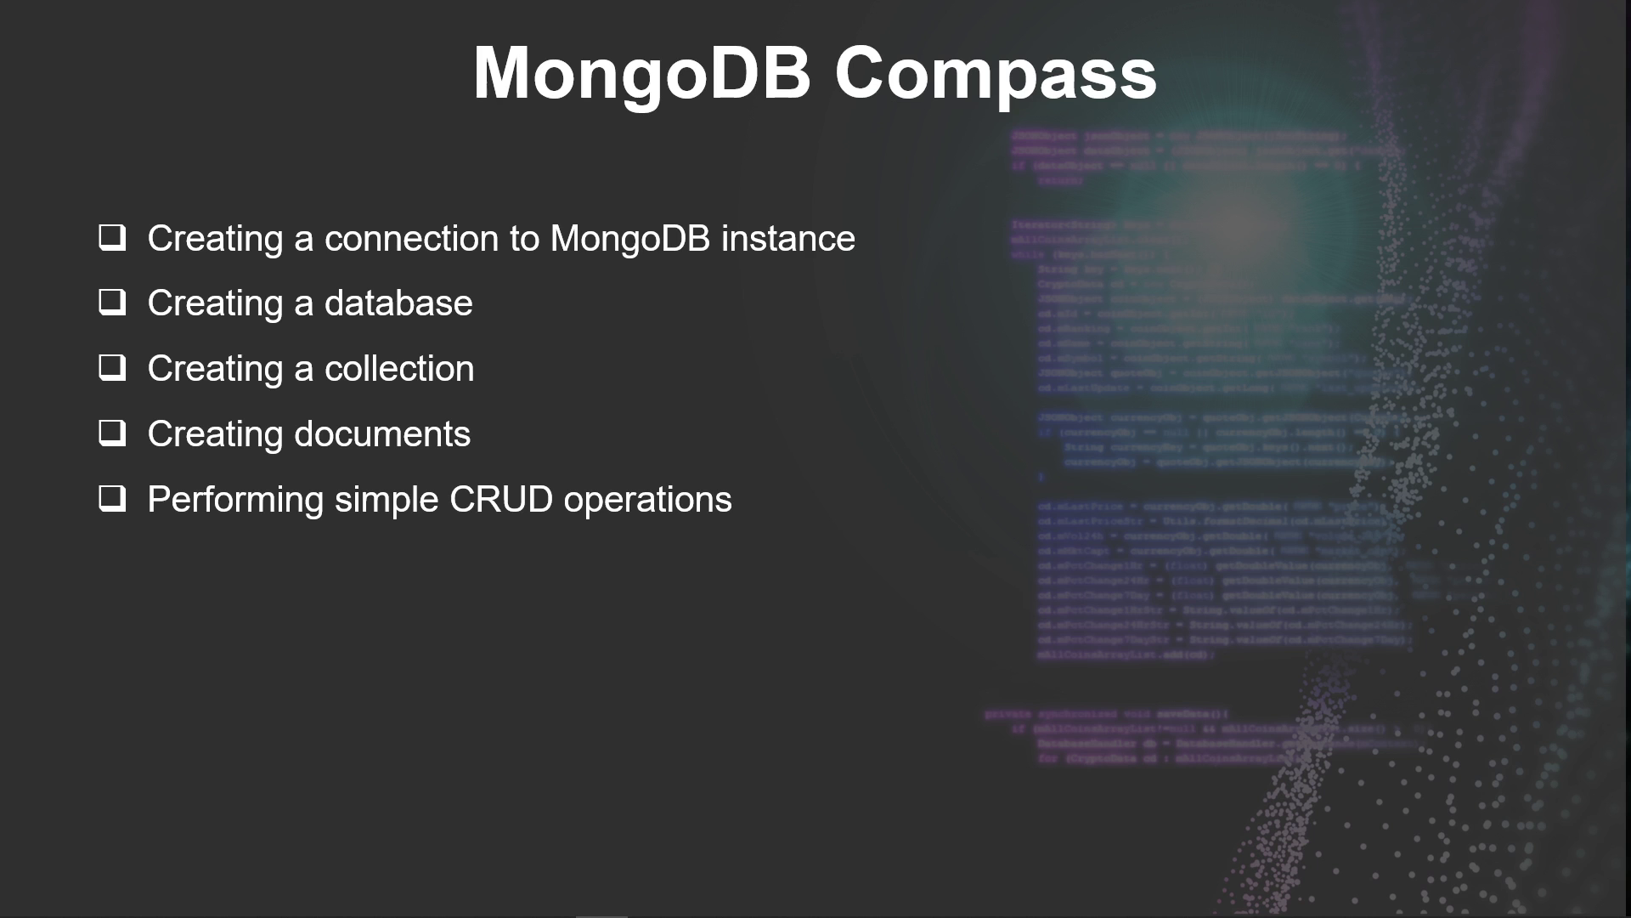
key(Right)
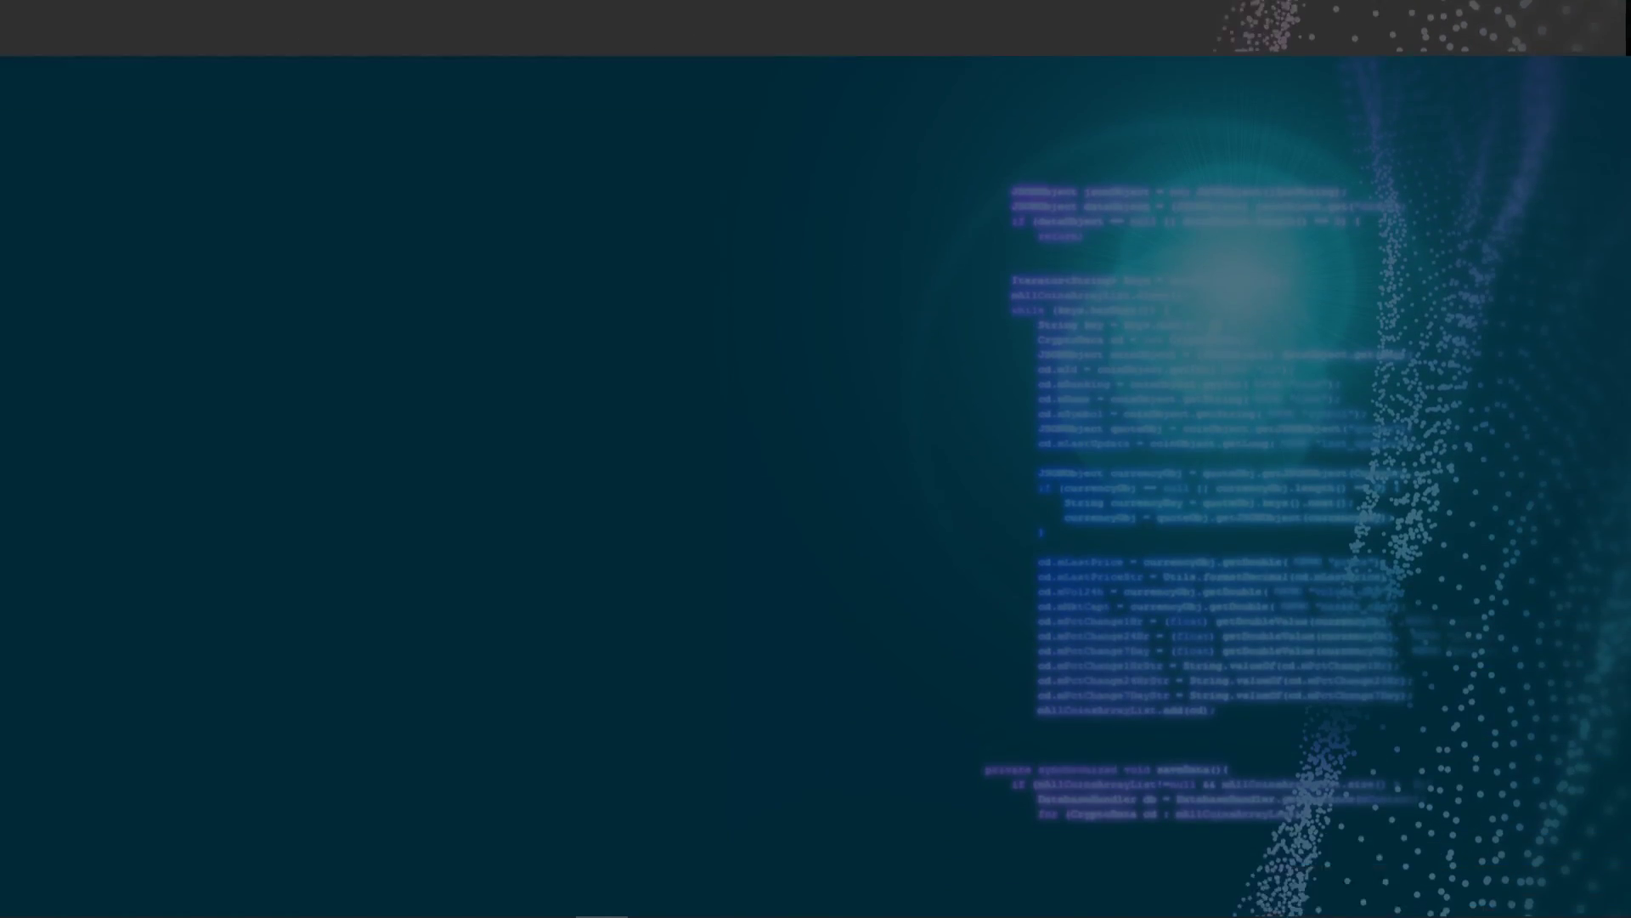